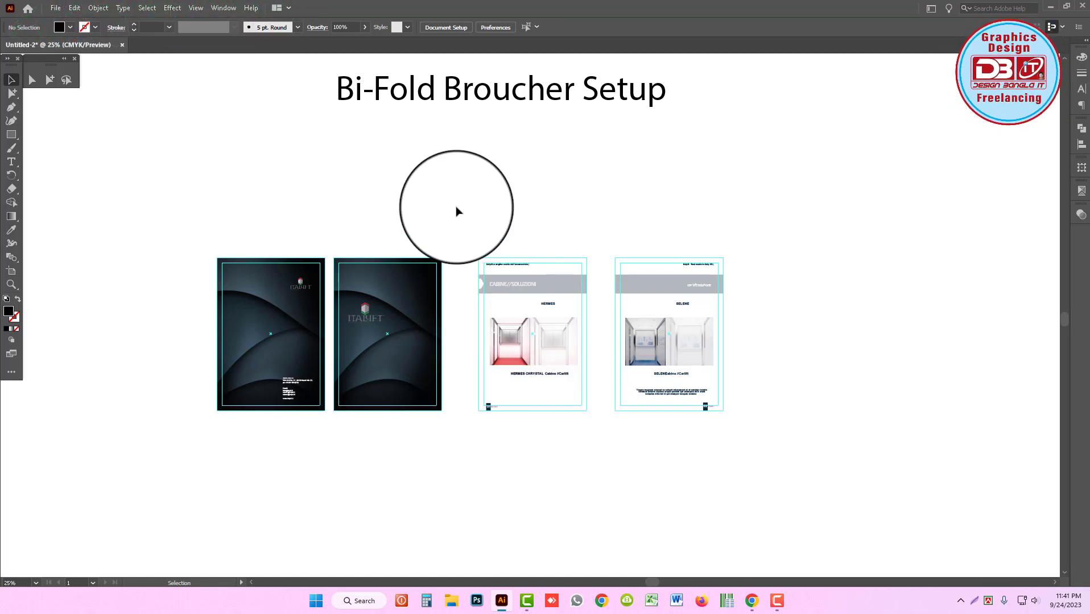
Step: Select the second cover's artwork group and read its size in Transform: 8.2777 × 11.6916 in
scroll(377, 364, up, 5)
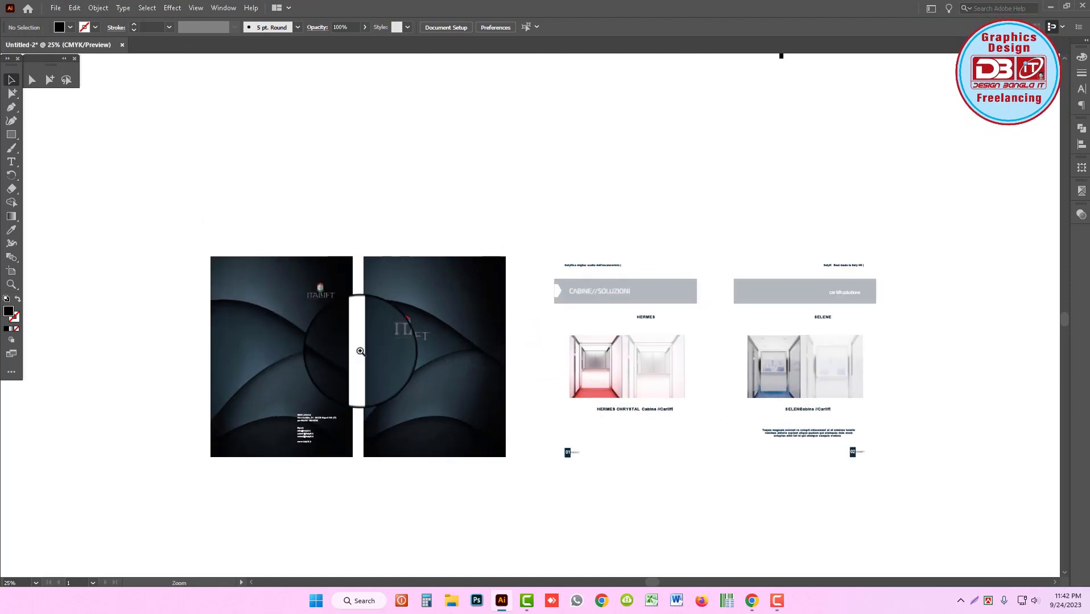
scroll(483, 283, down, 2)
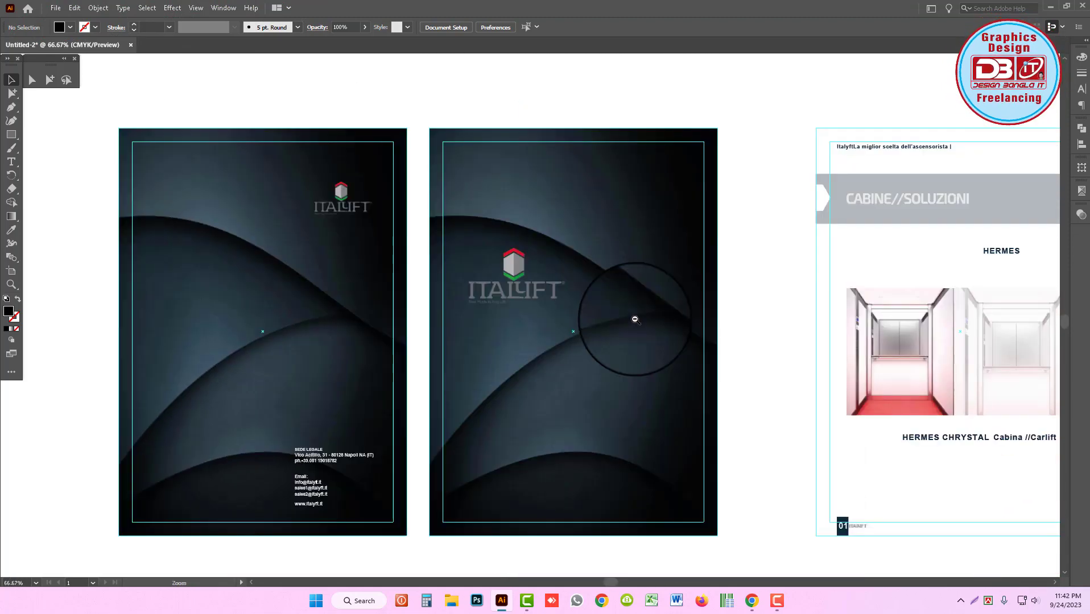
scroll(633, 316, down, 1)
drag(691, 337, 617, 338)
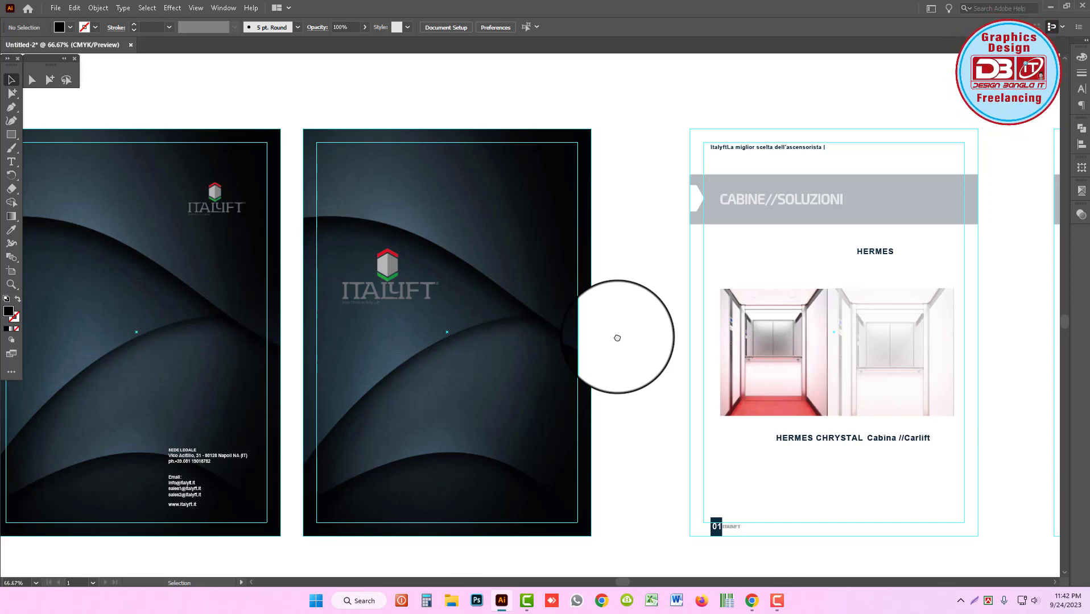
key(ctrl+minus)
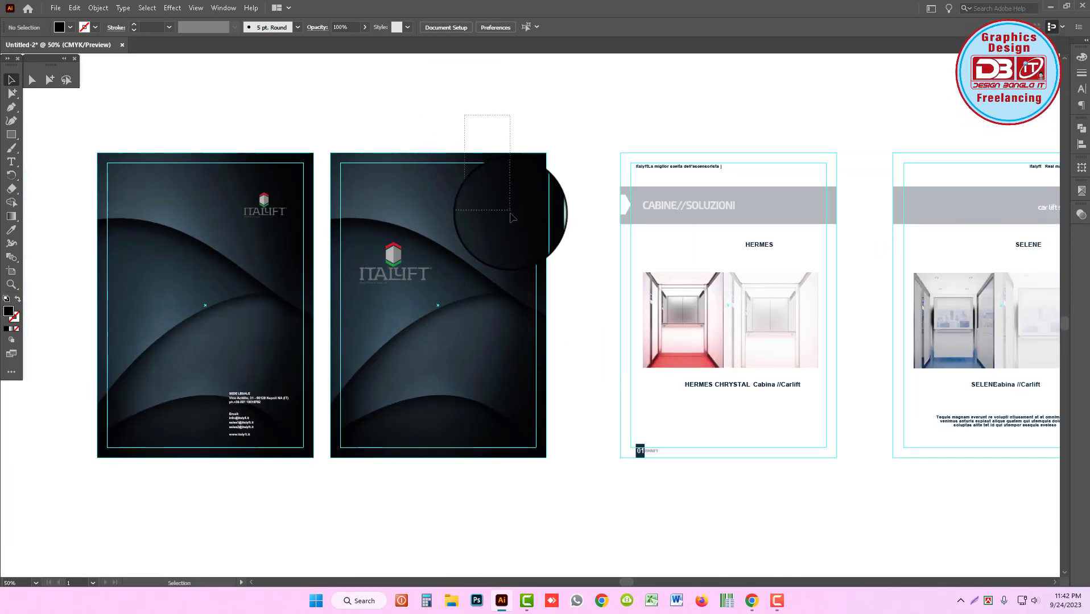
click(515, 190)
click(1081, 167)
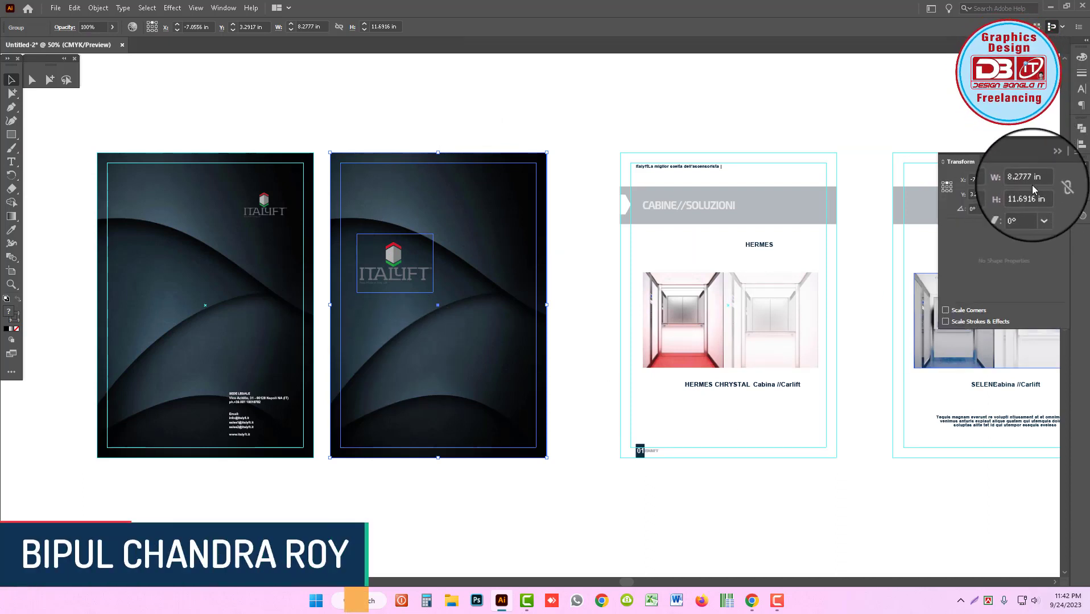
click(370, 90)
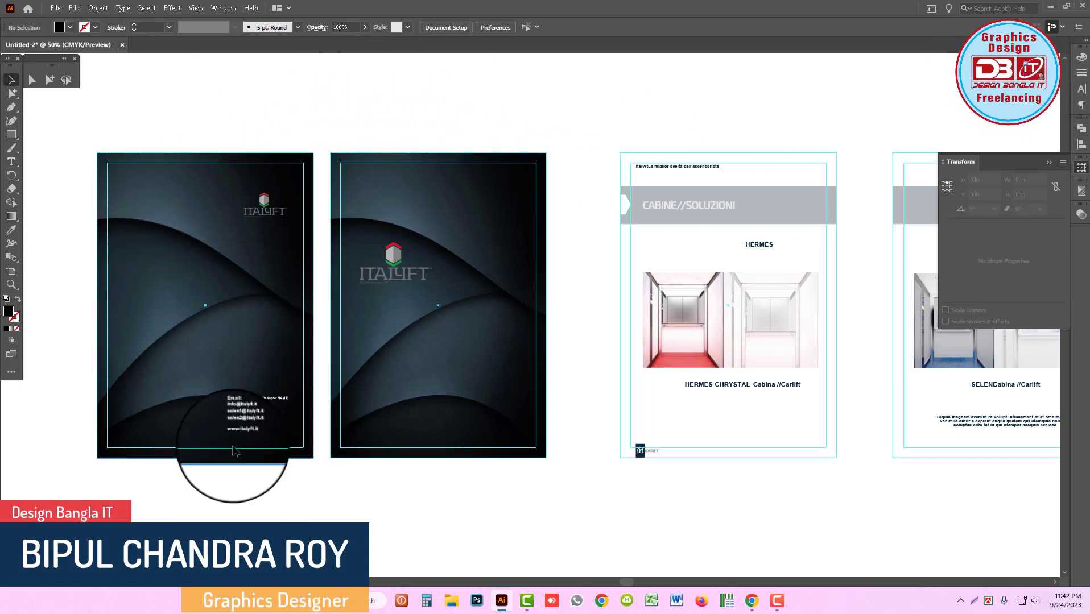
click(399, 255)
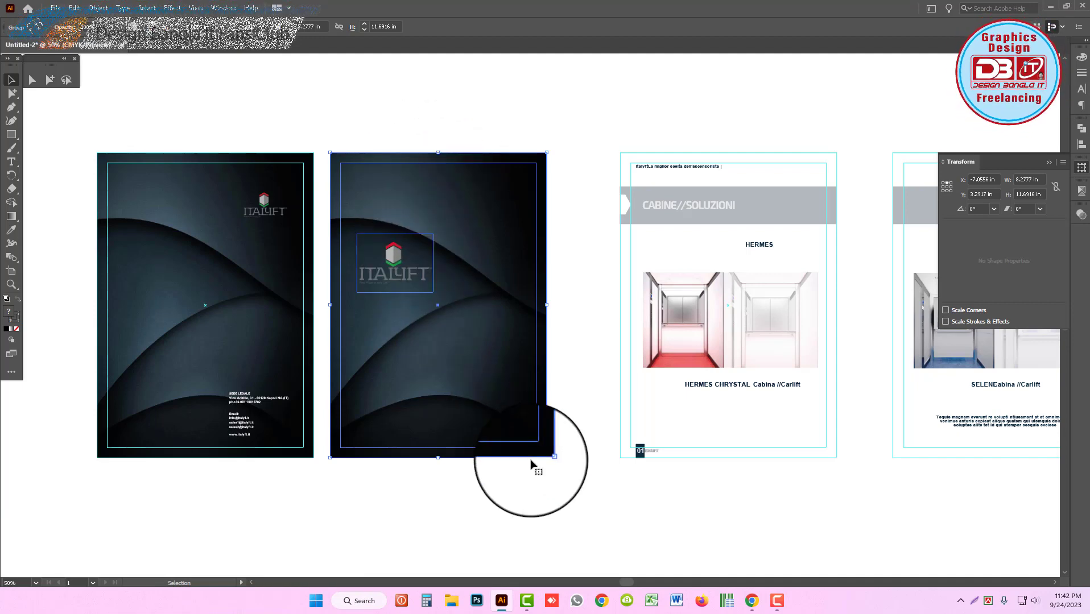
alt+click(601, 309)
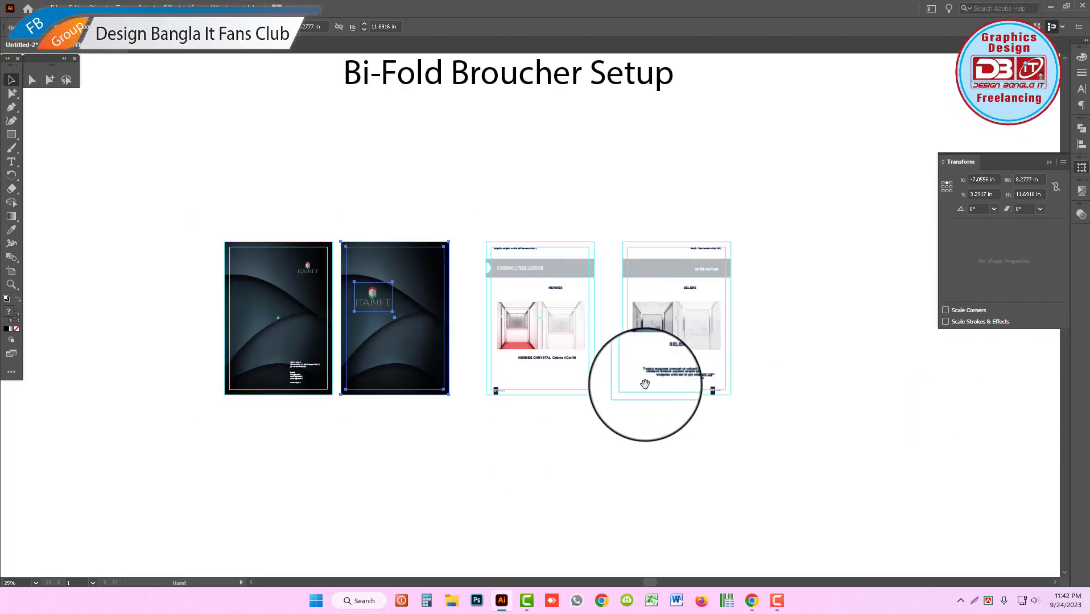
key(v)
drag(836, 454, 217, 183)
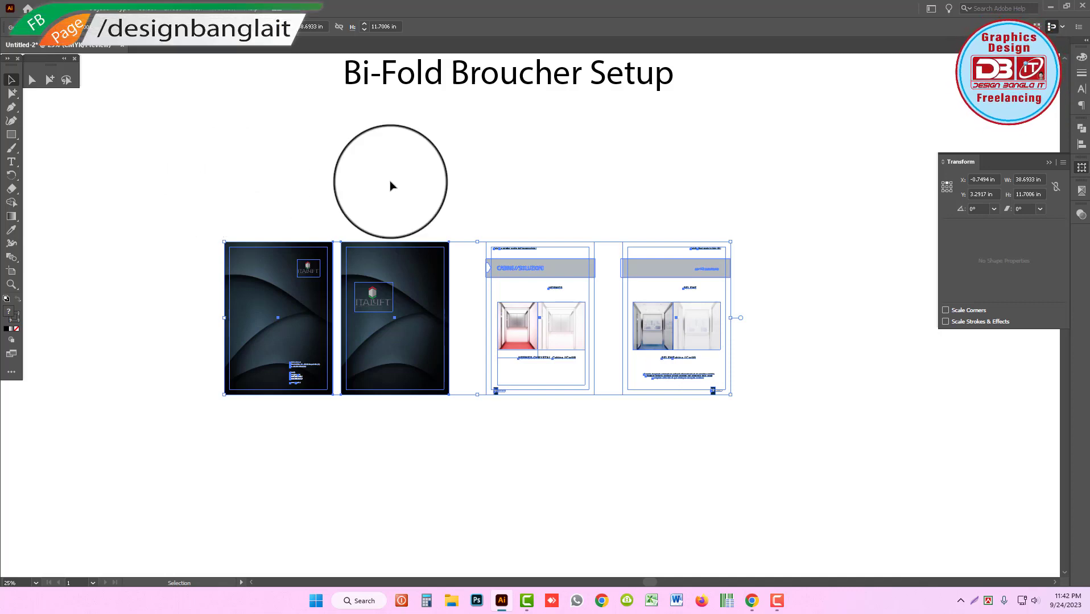
click(514, 197)
key(z)
drag(518, 316, 747, 417)
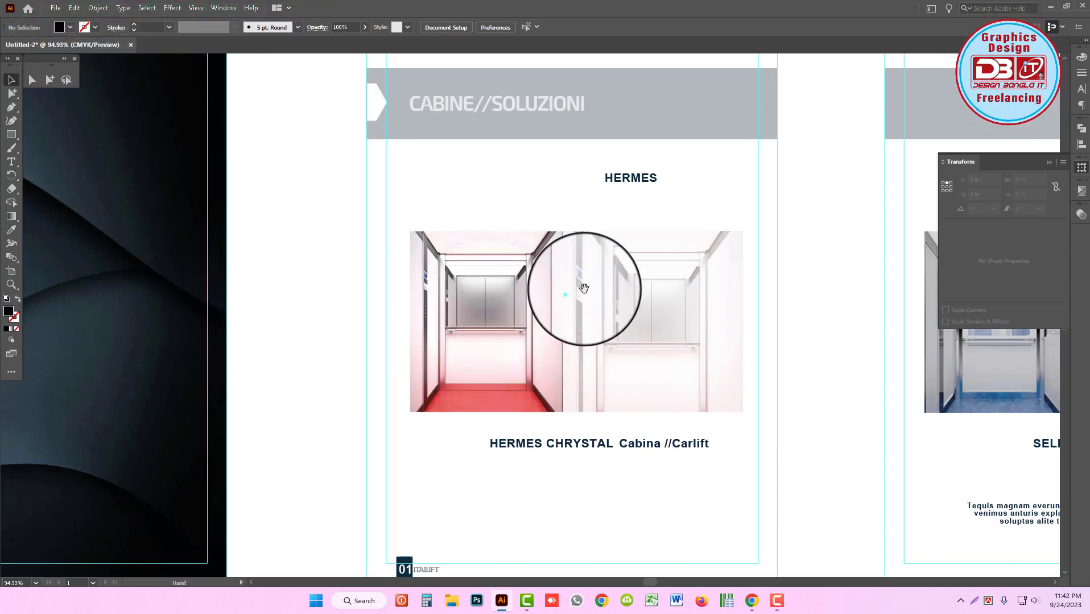
drag(633, 425, 438, 365)
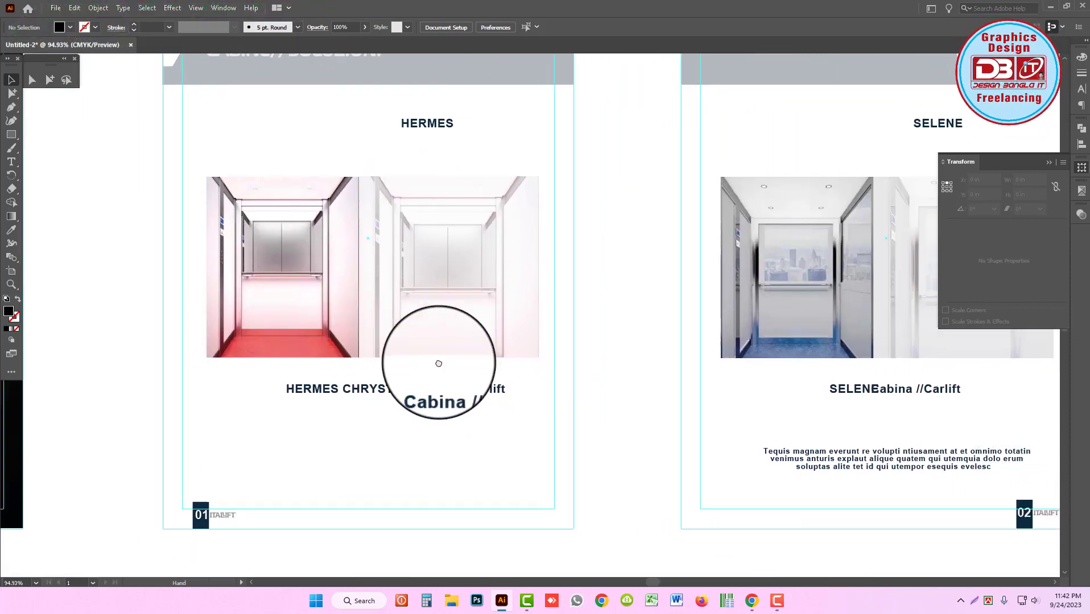
drag(721, 364, 522, 364)
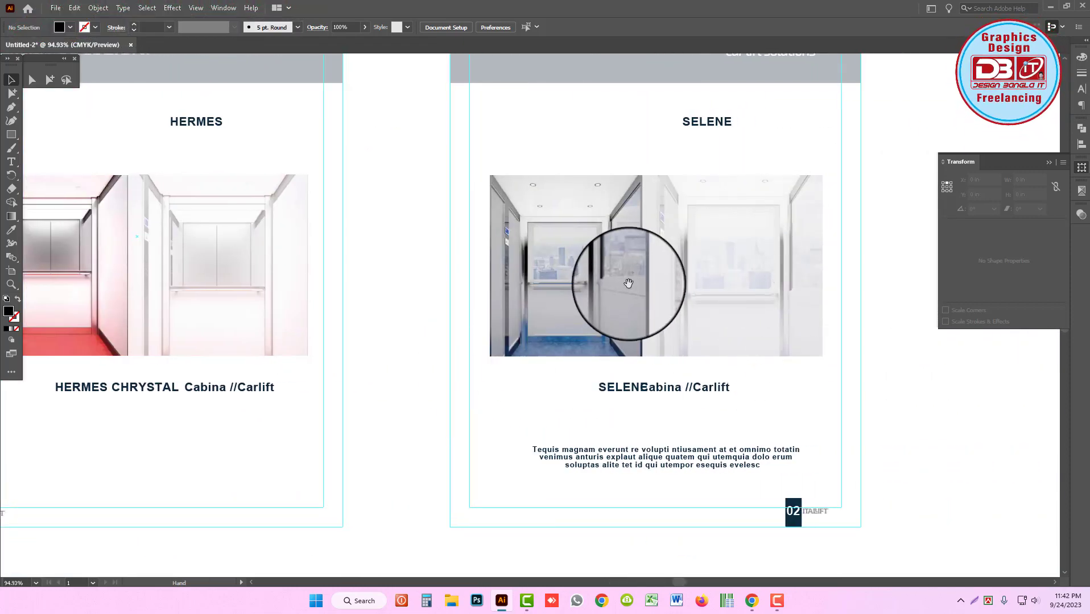
key(ctrl+minus)
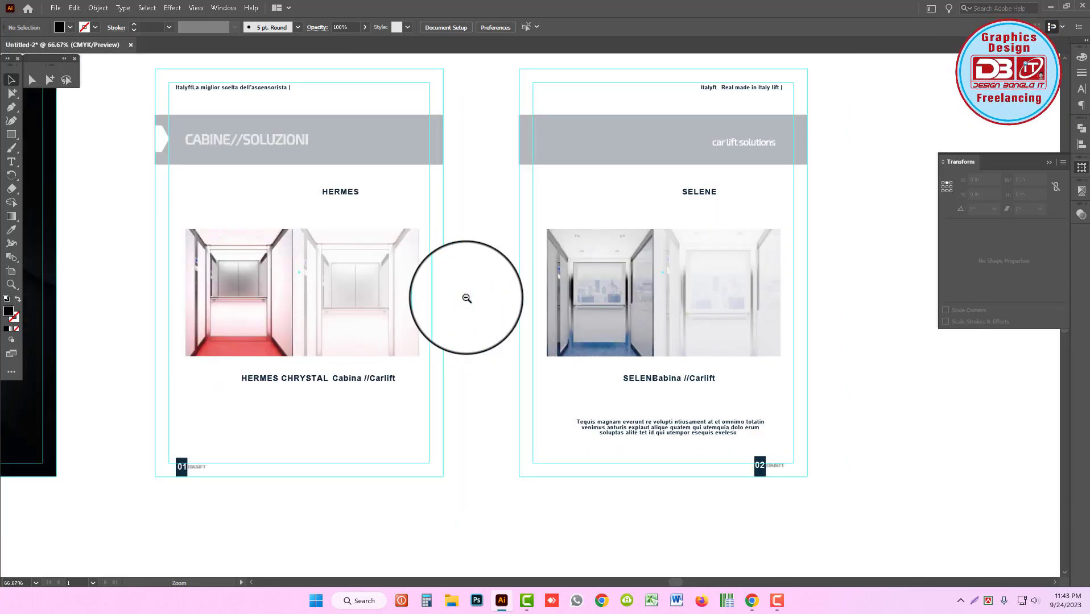
key(ctrl+minus)
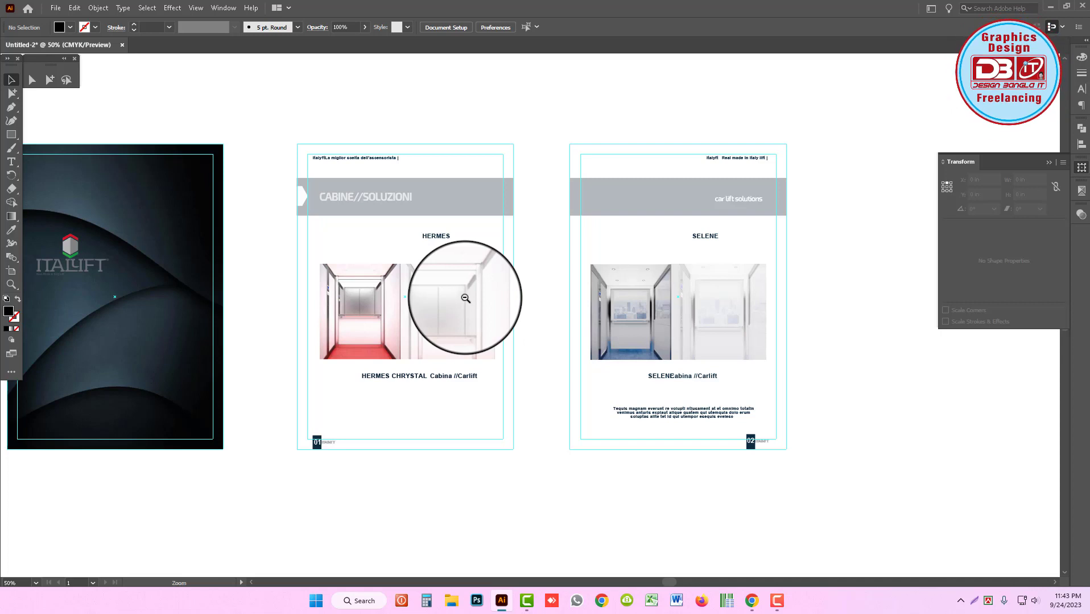
drag(375, 340, 633, 353)
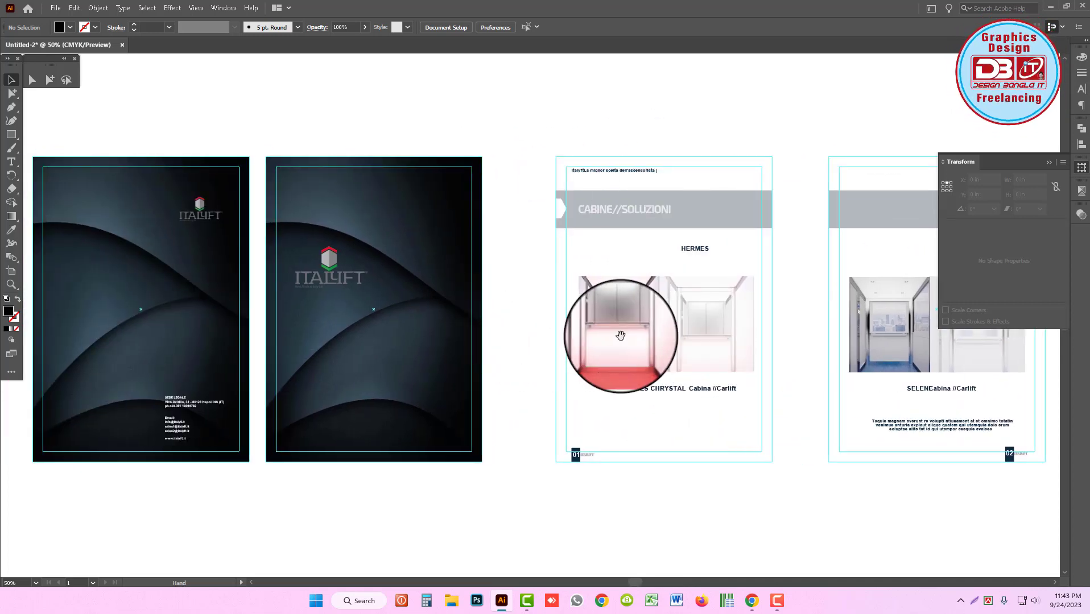
drag(335, 129, 401, 244)
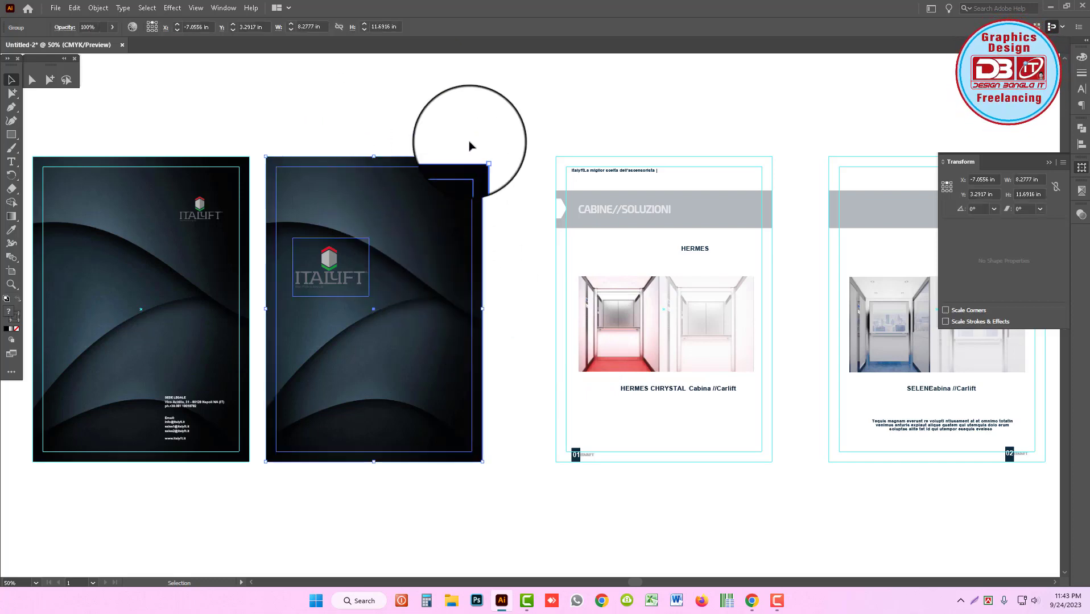
key(z)
click(364, 283)
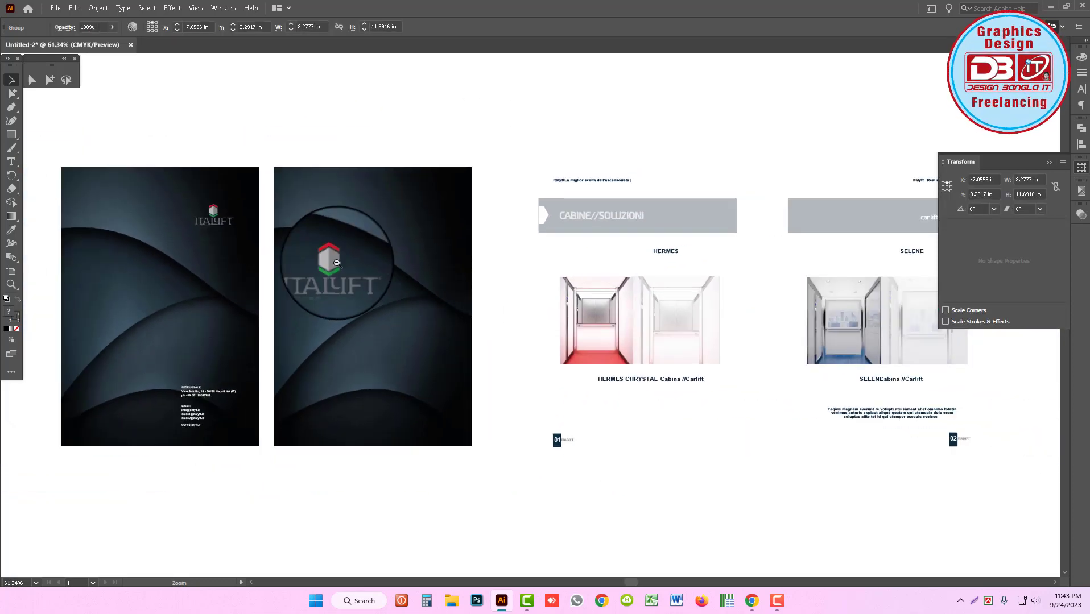
alt+click(373, 286)
click(331, 163)
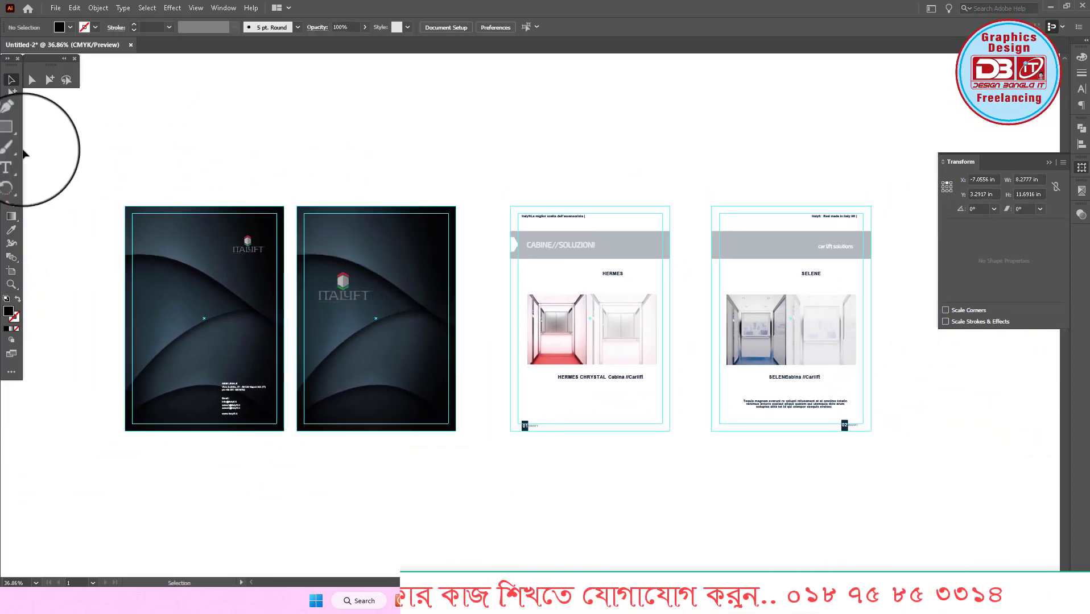
click(11, 161)
click(349, 190)
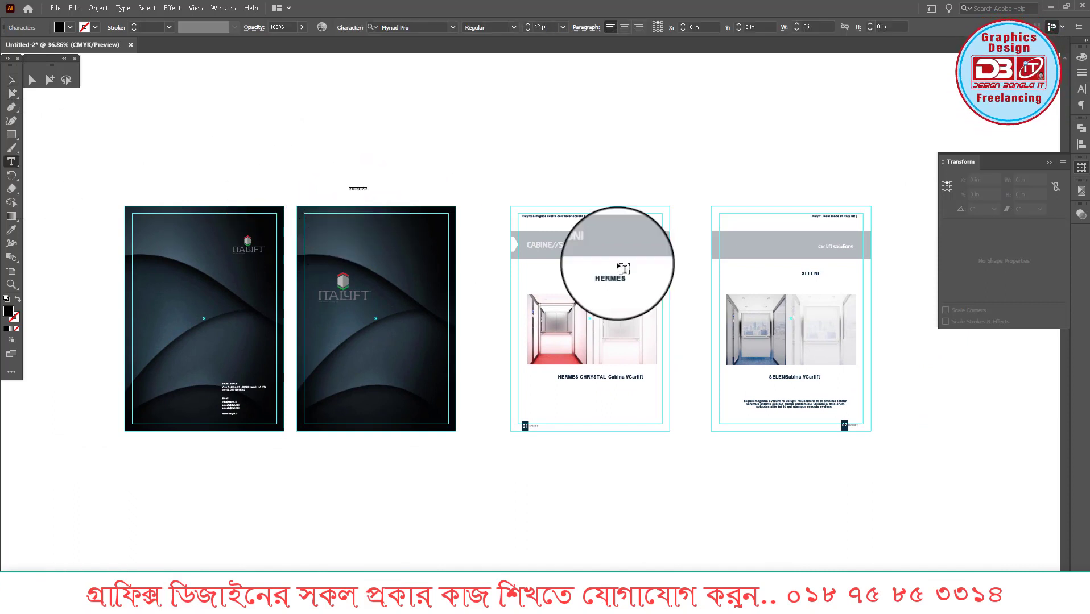
key(Escape)
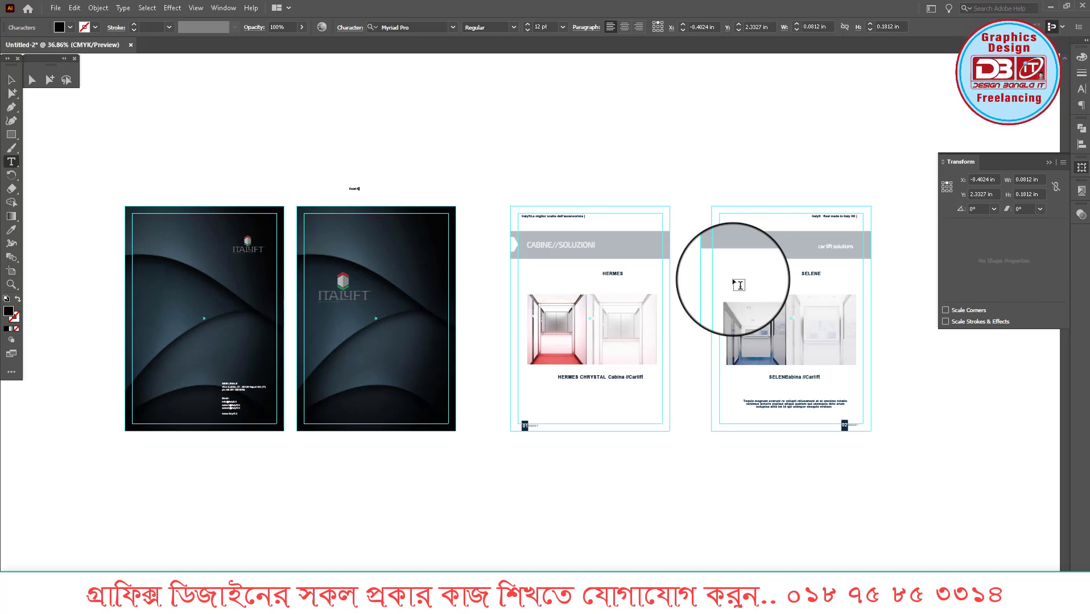
key(Escape)
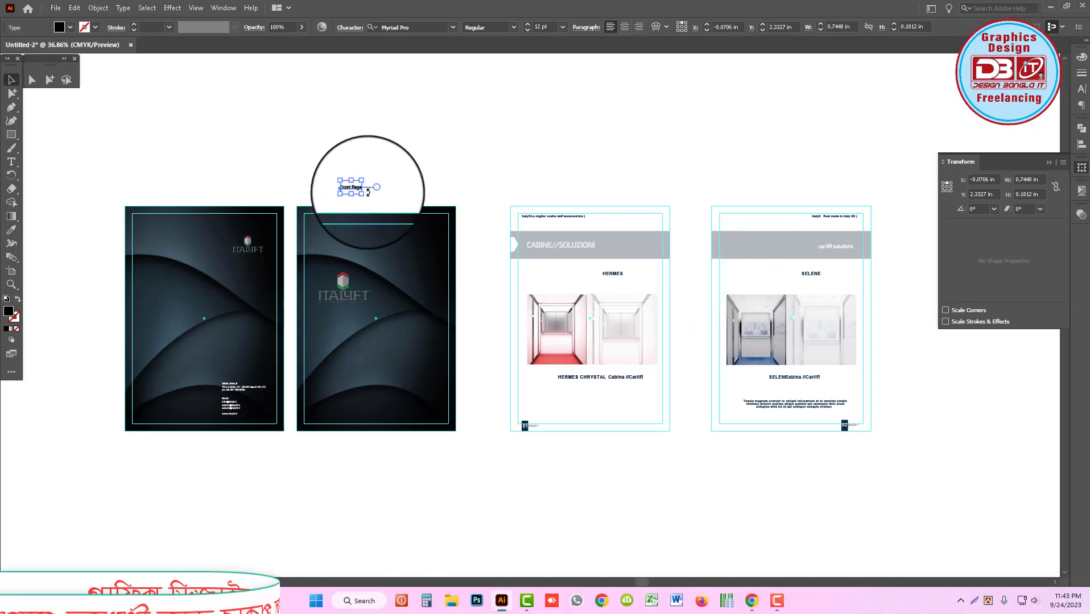
mouse_move(325, 198)
mouse_down()
mouse_move(536, 223)
mouse_move(349, 200)
mouse_up()
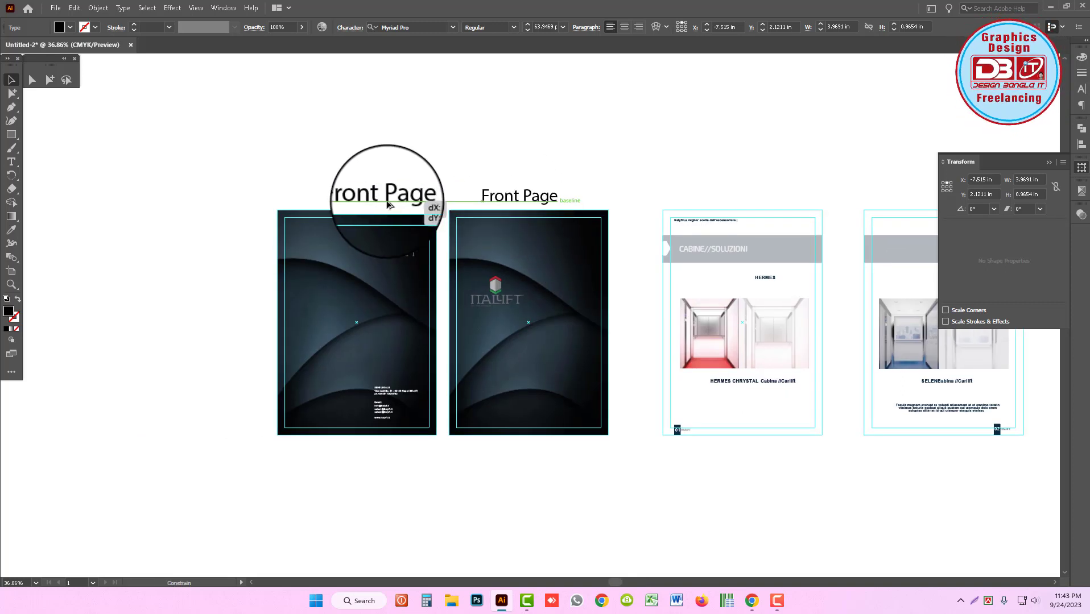
double_click(350, 200)
text(Back)
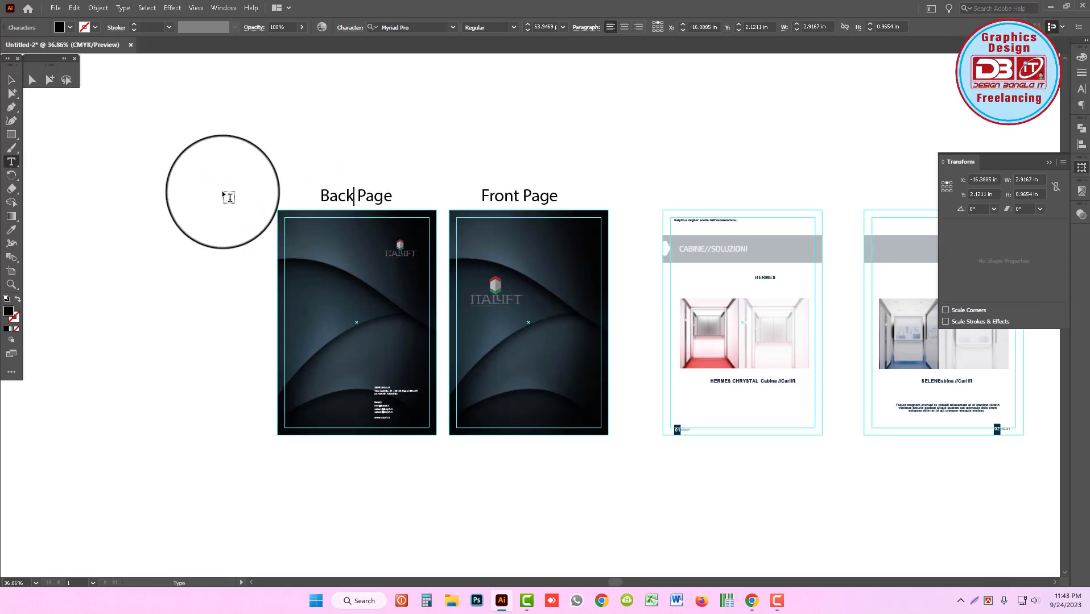
key(Escape)
scroll(467, 233, up, 3)
key(ctrl+minus)
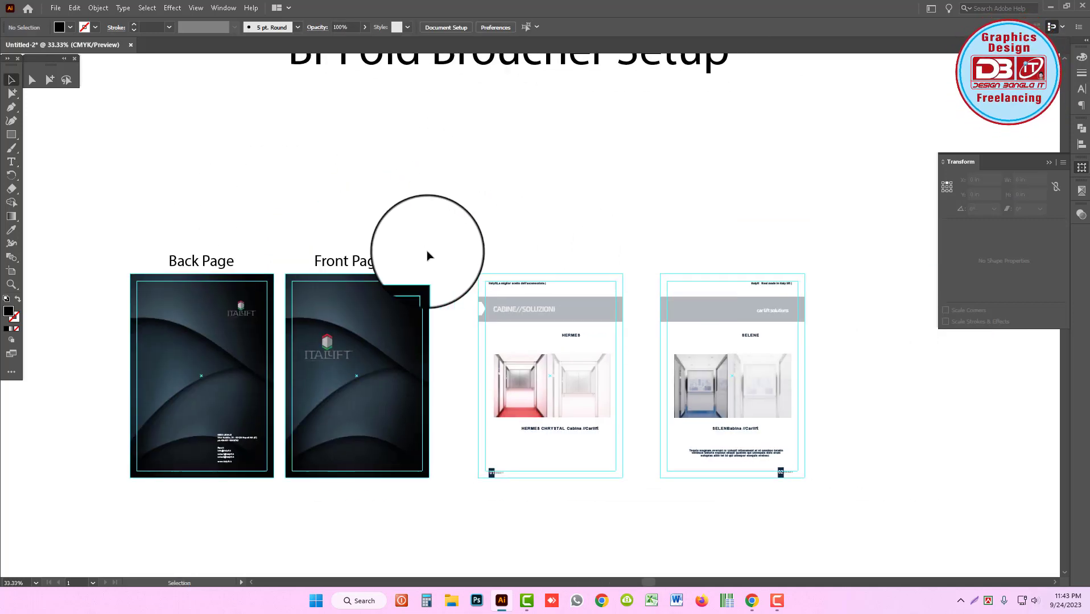
drag(358, 262, 620, 253)
double_click(551, 262)
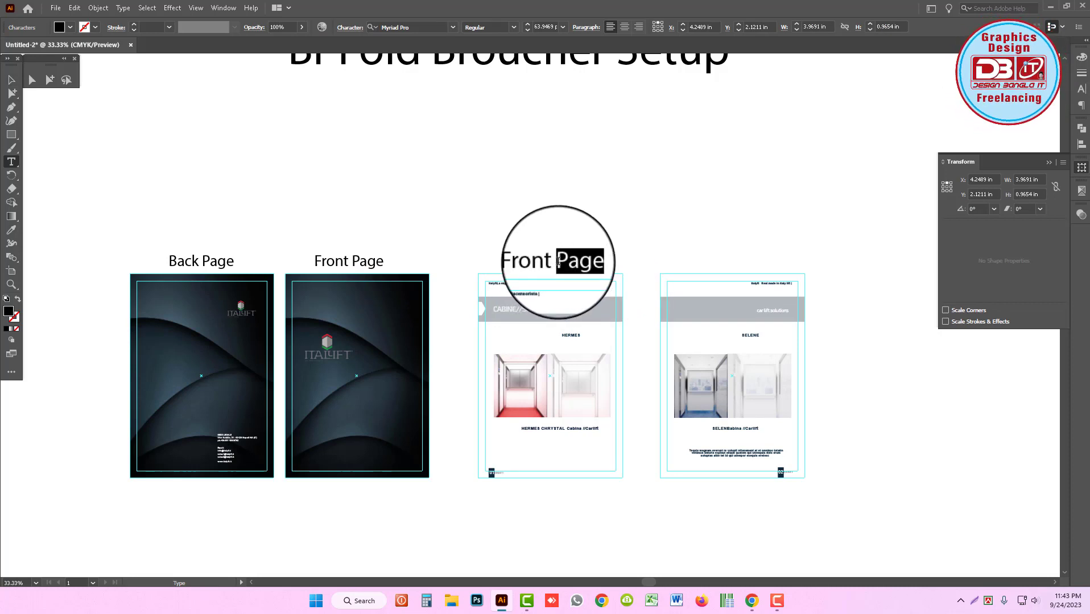
click(772, 285)
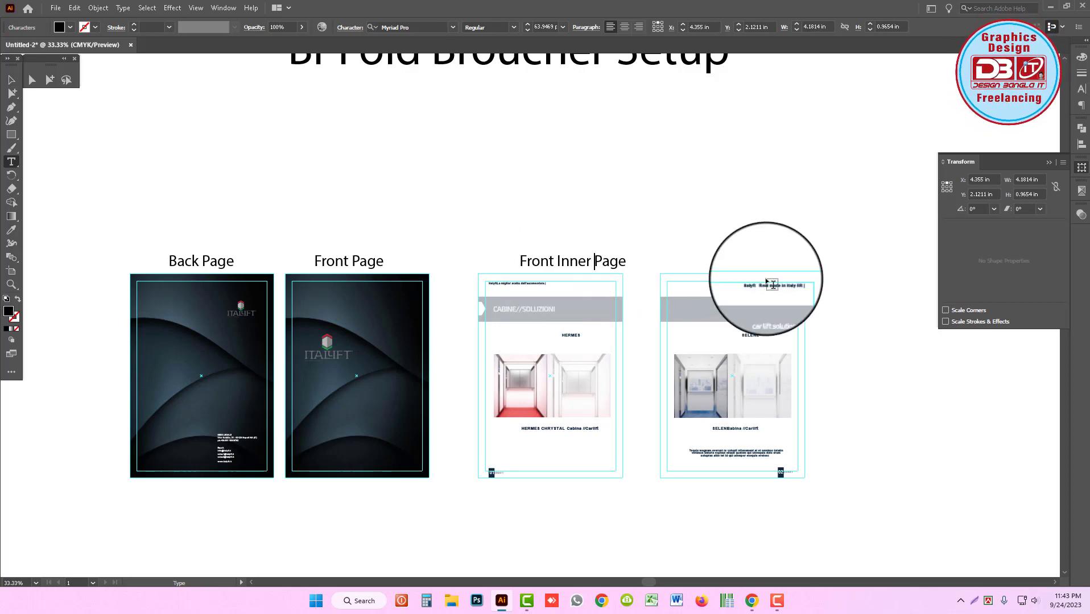
key(Escape)
drag(569, 262, 740, 275)
double_click(714, 262)
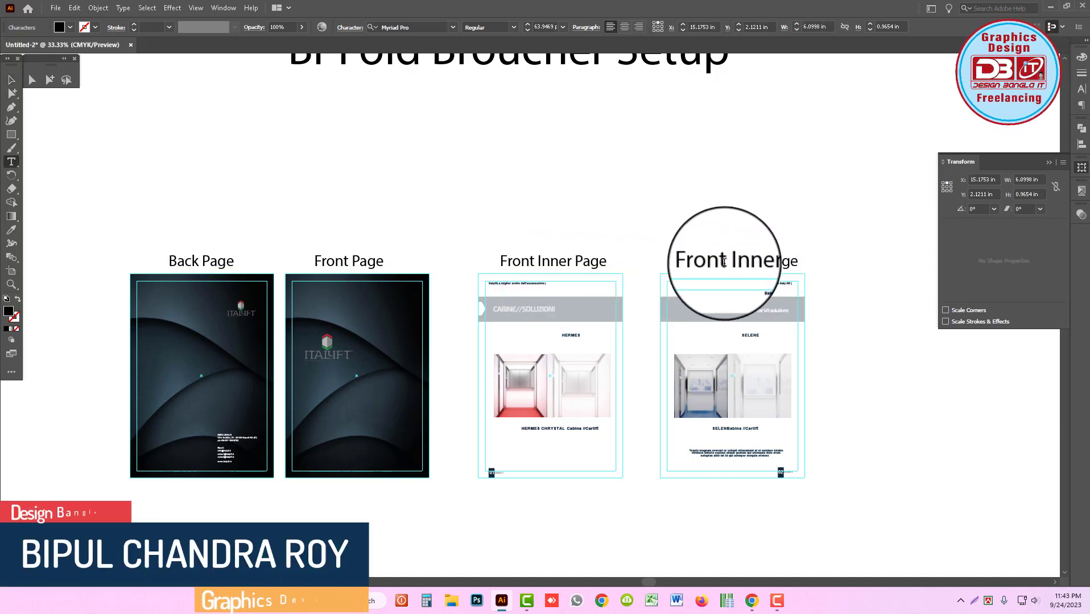
double_click(717, 261)
text(Back)
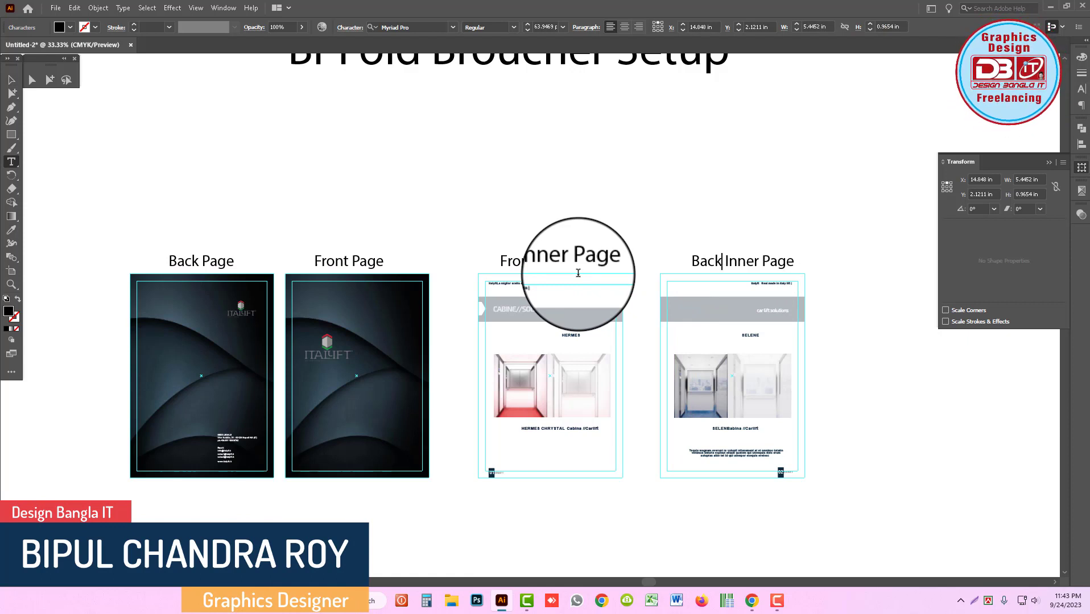
key(Escape)
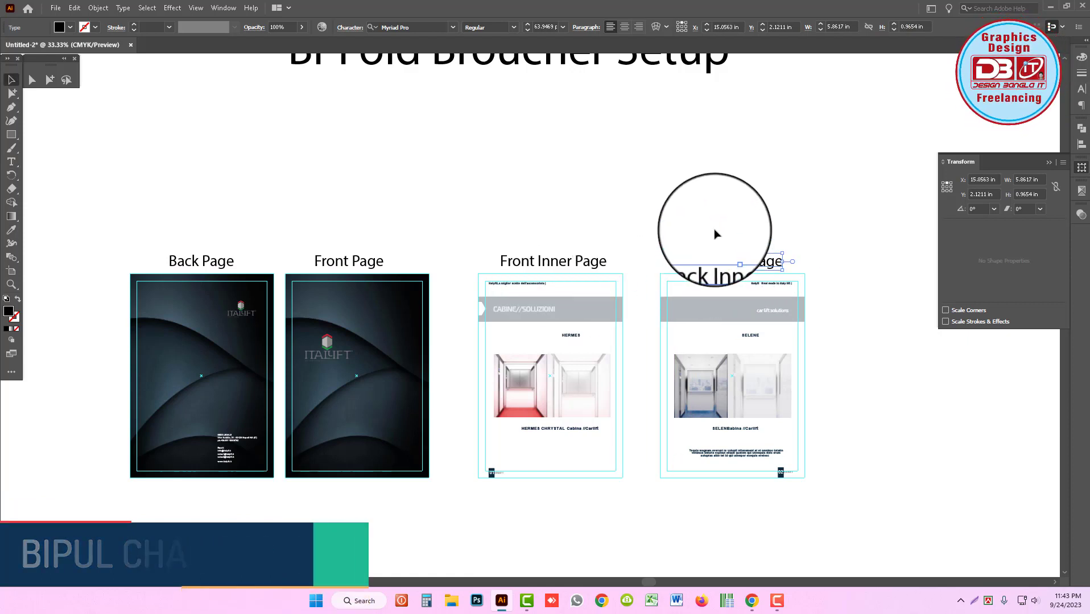
click(716, 234)
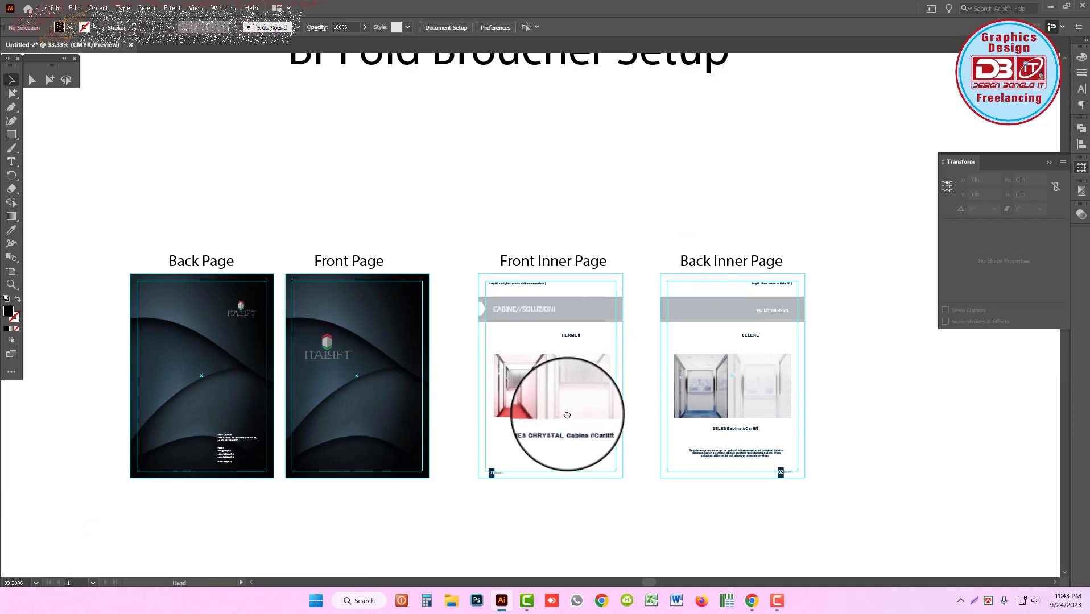
scroll(467, 285, down, 3)
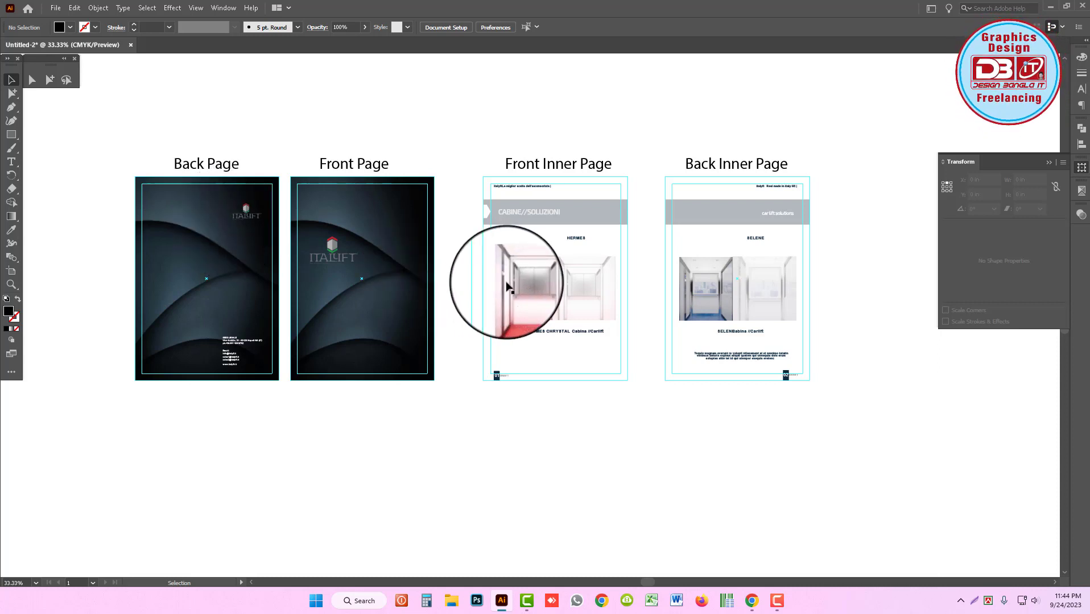
Step: Select all four brochure pages with their labels and move them higher on the canvas
ctrl+alt+click(536, 282)
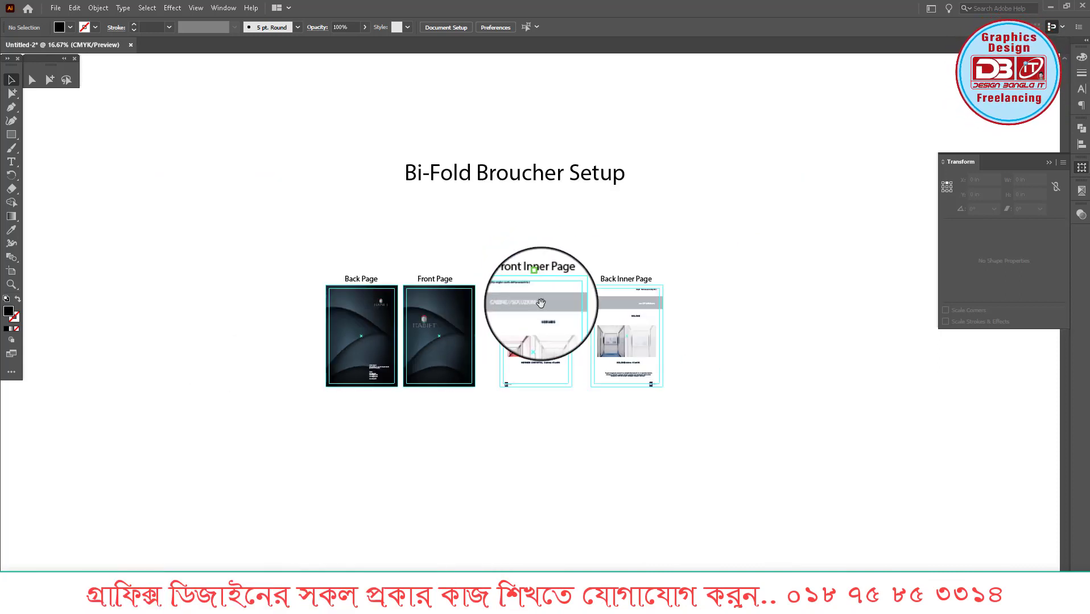
ctrl+alt+click(537, 282)
mouse_move(255, 193)
mouse_down()
mouse_move(705, 408)
mouse_move(831, 504)
mouse_up()
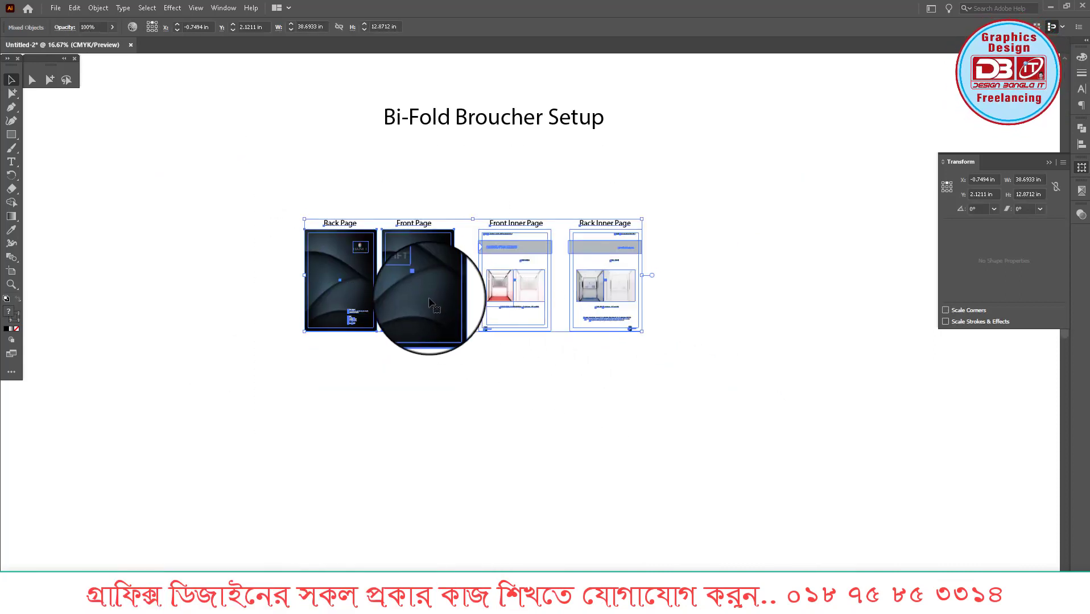
drag(438, 334, 442, 263)
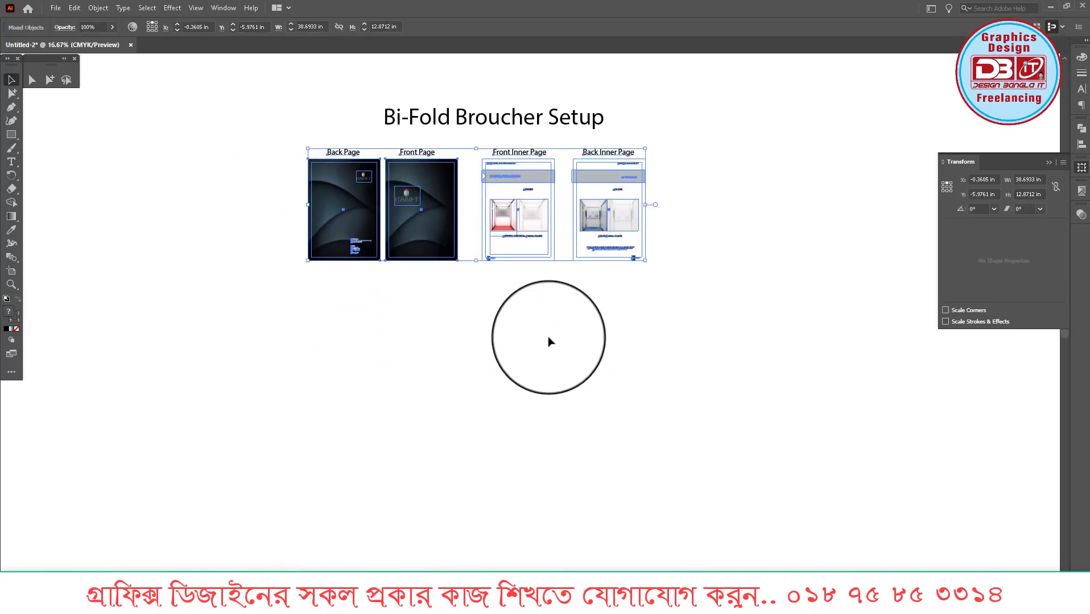
click(549, 339)
Step: Draw a rectangle below the pages and size it to 8.27 × 11.69 in
click(11, 135)
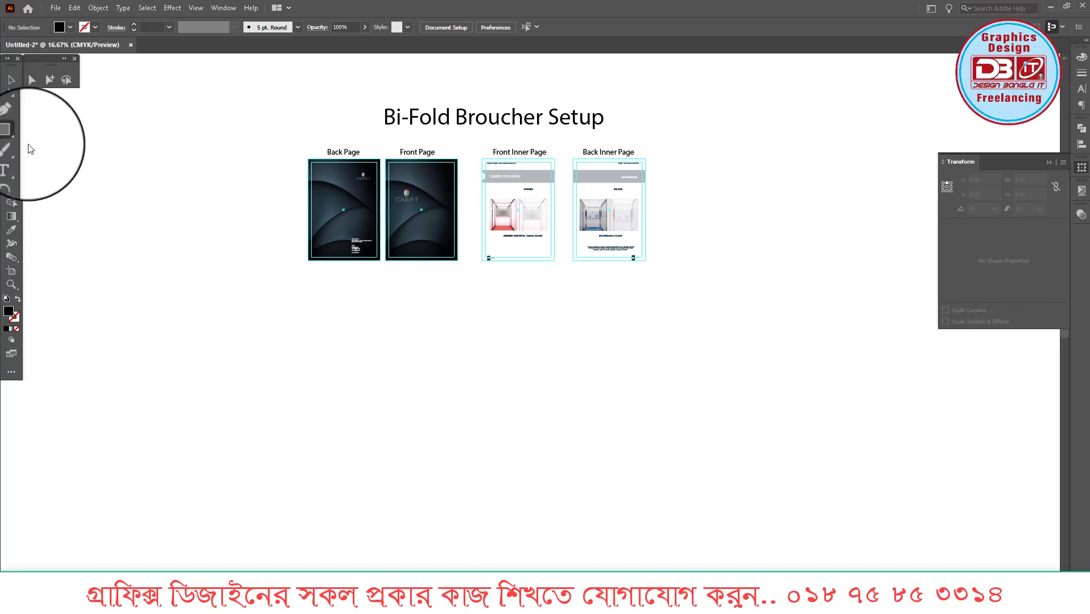
drag(363, 303, 552, 465)
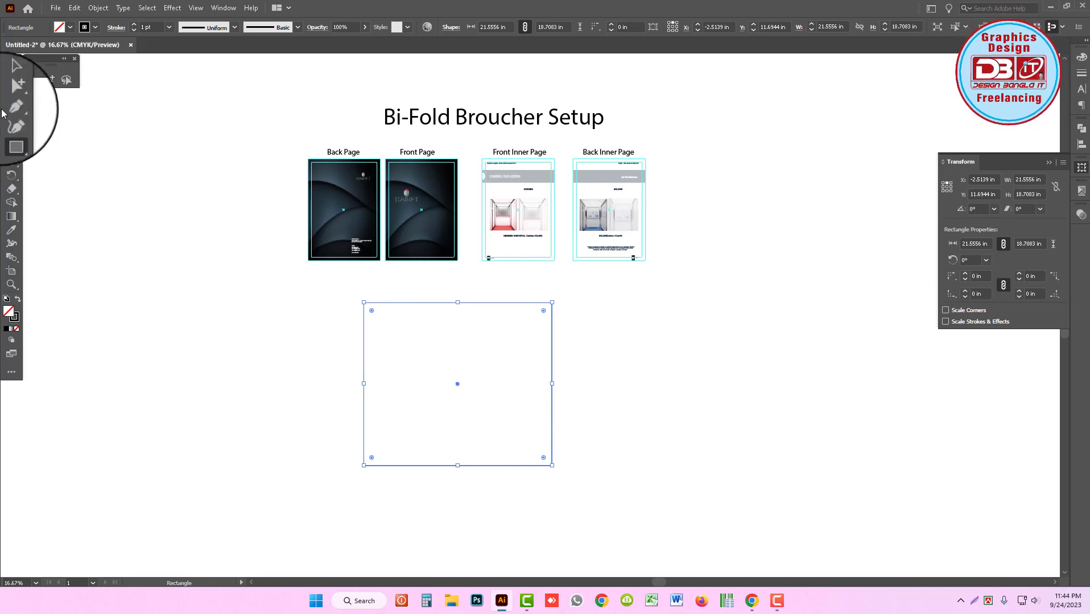
click(10, 80)
click(368, 409)
click(552, 466)
text(8.27)
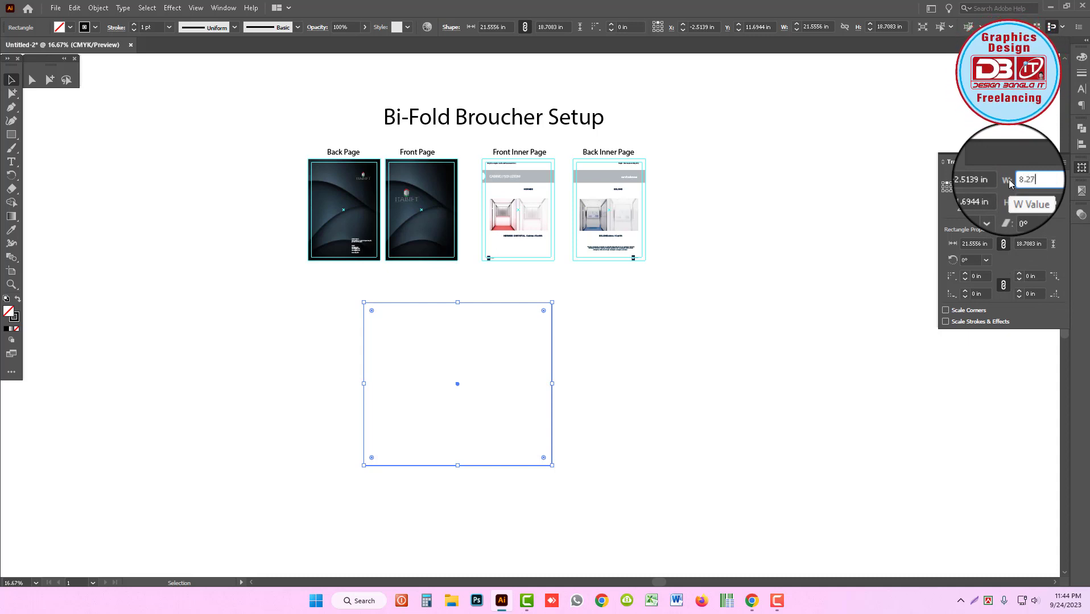
key(Tab)
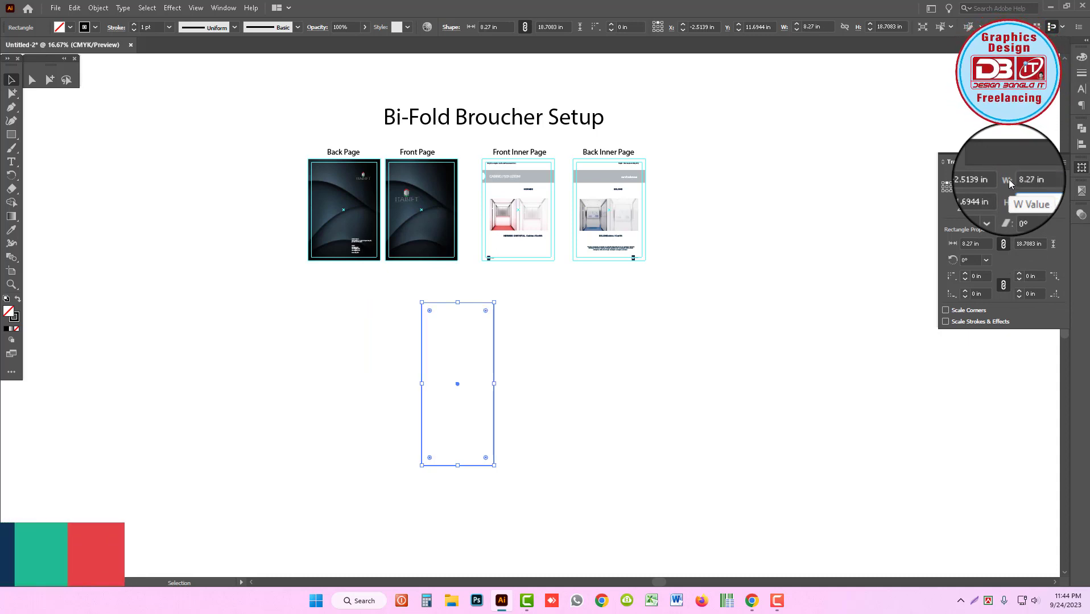
key(Return)
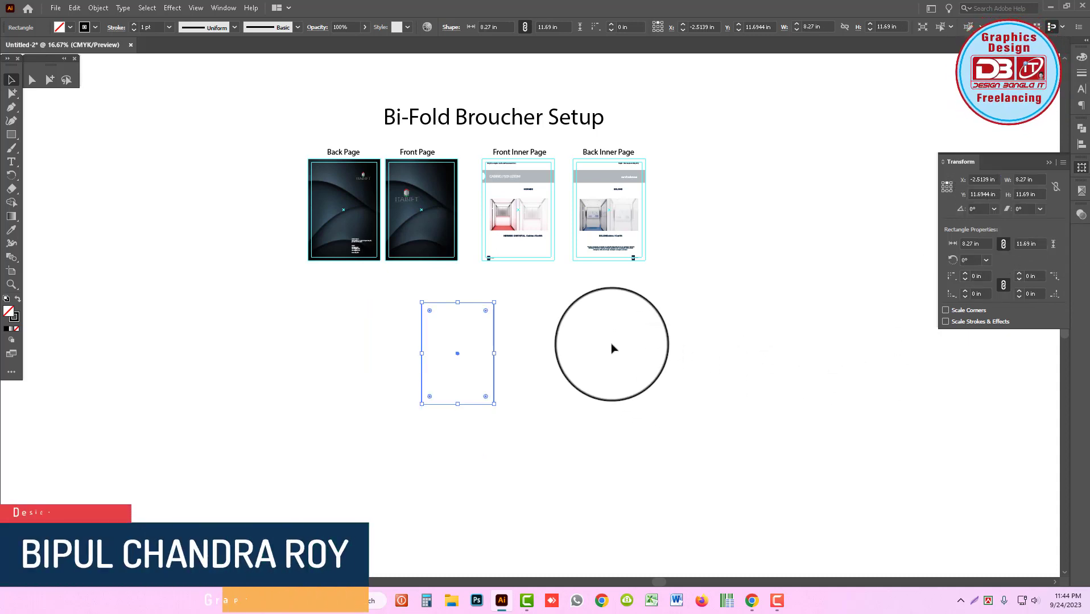
Step: Reposition the new 8.27 × 11.69 in rectangle lower left, below the brochure pages
click(415, 404)
click(440, 378)
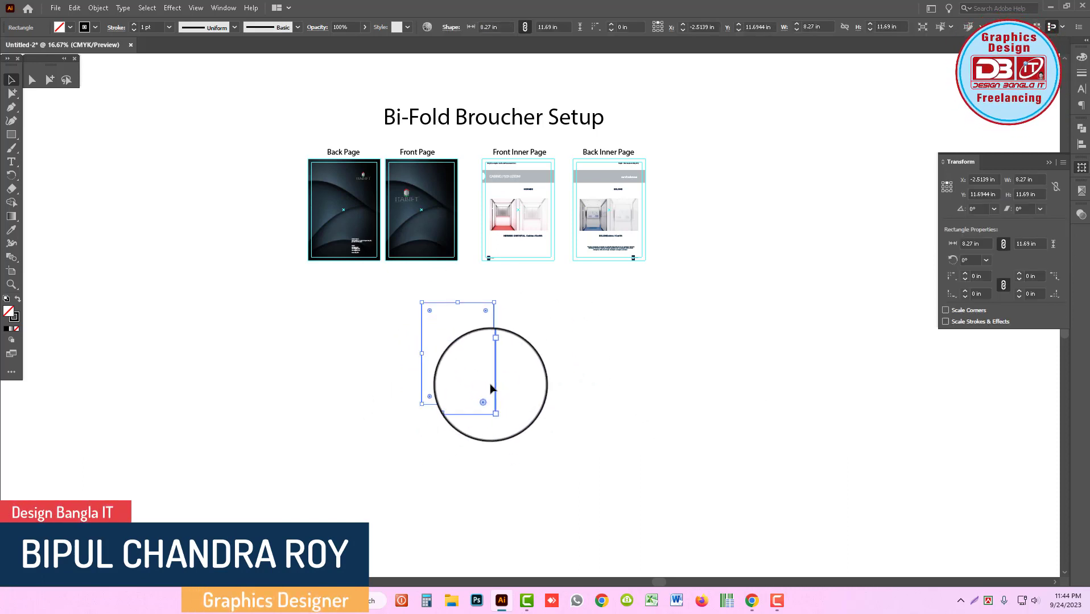
drag(493, 389, 453, 410)
drag(440, 352, 551, 416)
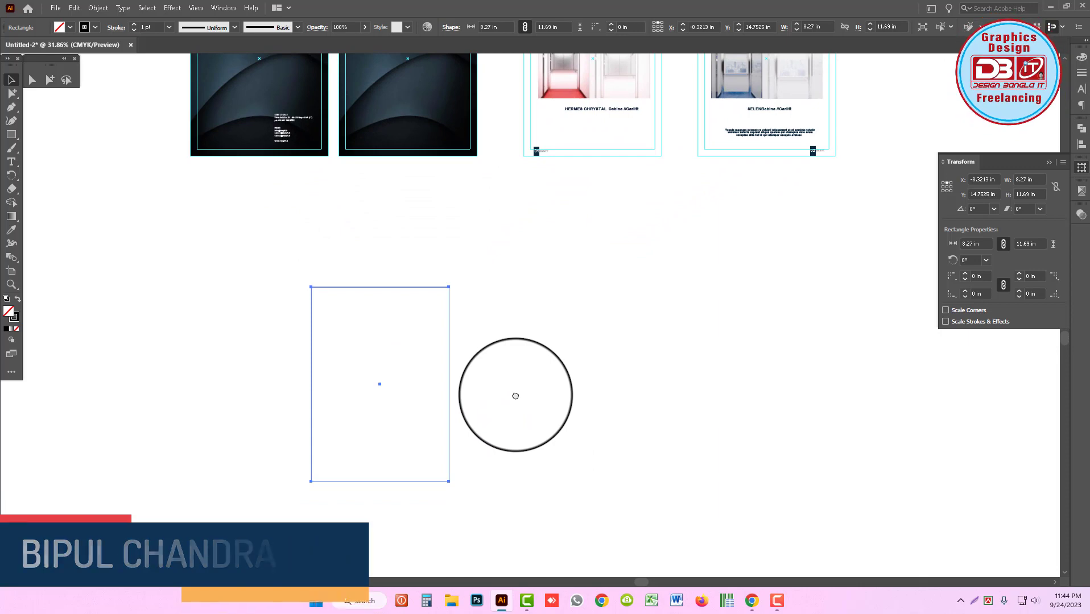
drag(438, 117, 456, 305)
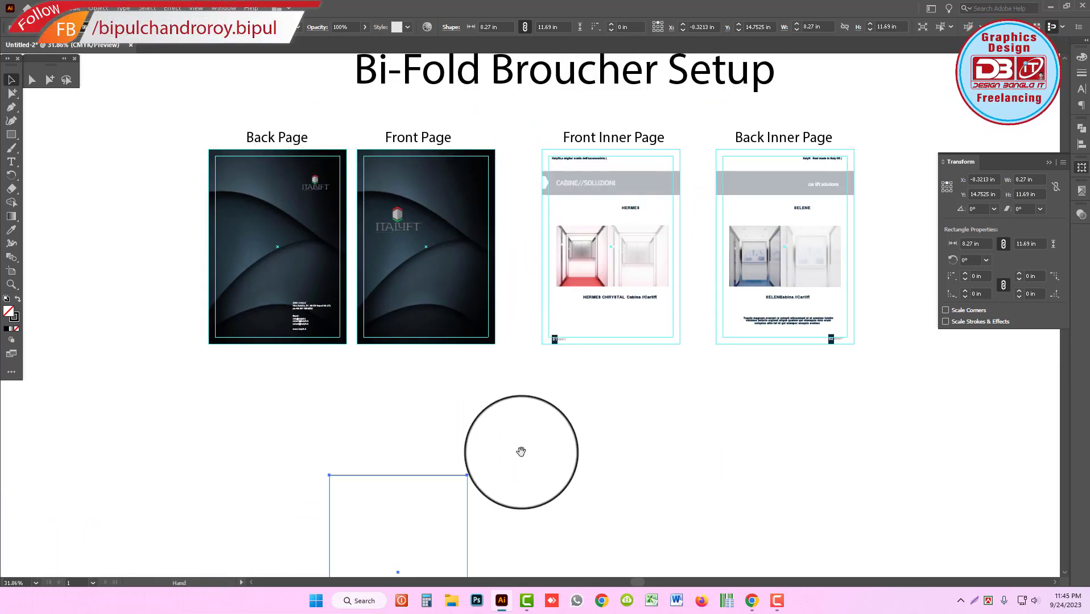
drag(520, 457, 518, 268)
scroll(516, 318, down, 2)
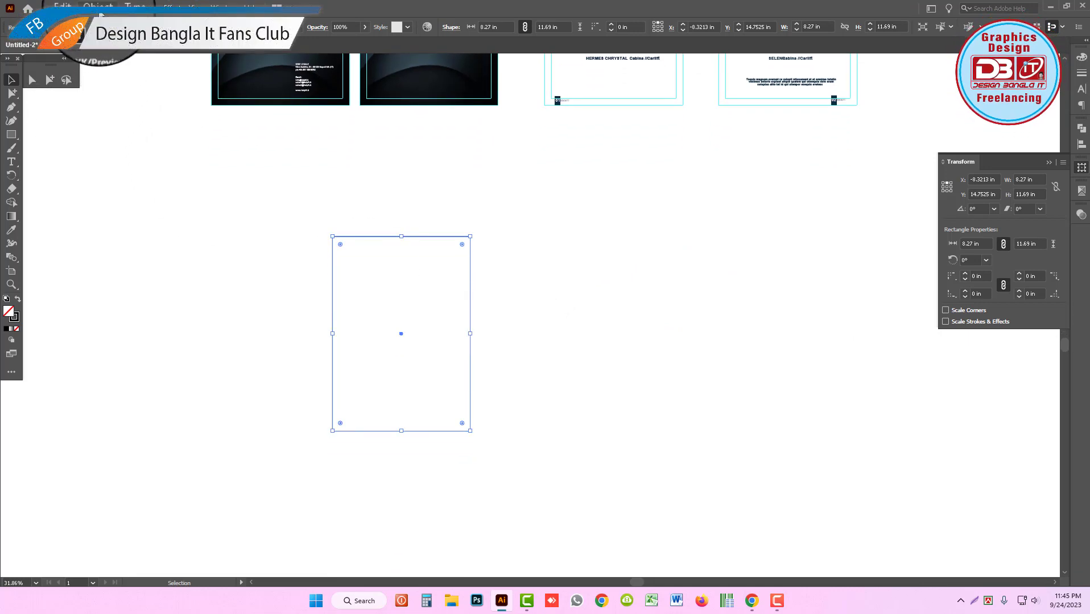
click(97, 7)
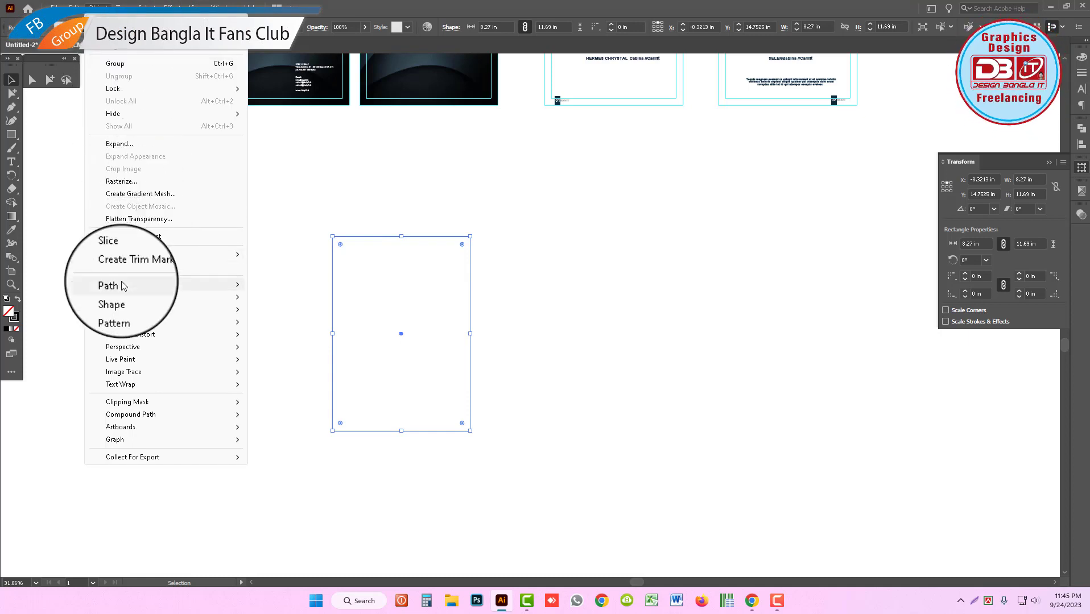
Step: Add a 2 mm offset path around the rectangle, giving an 8.4275 × 11.8475 in bleed outline
mouse_move(119, 285)
click(281, 327)
text(2)
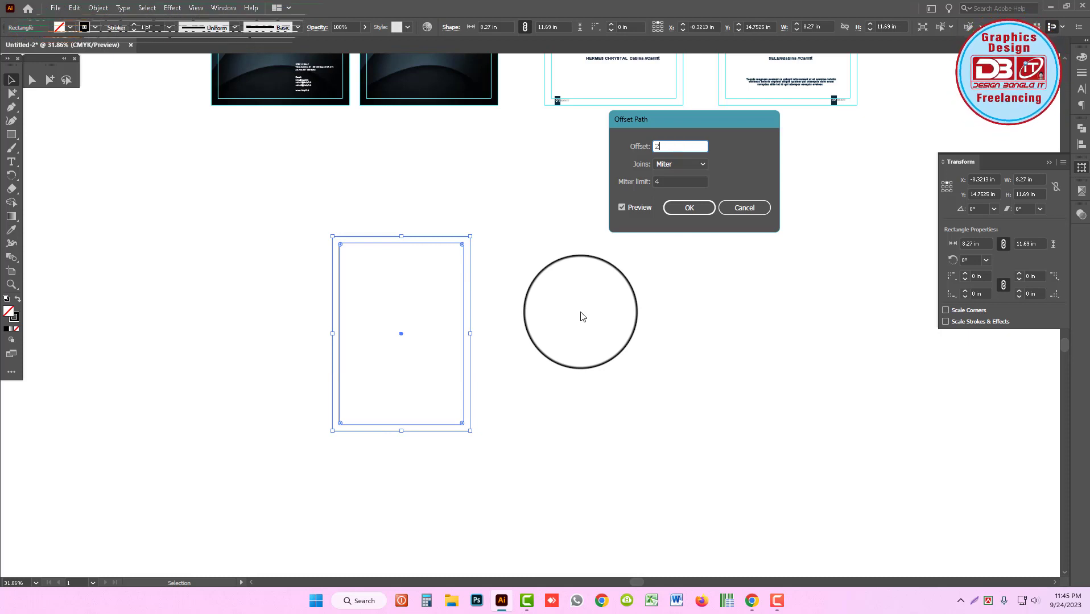
key(Return)
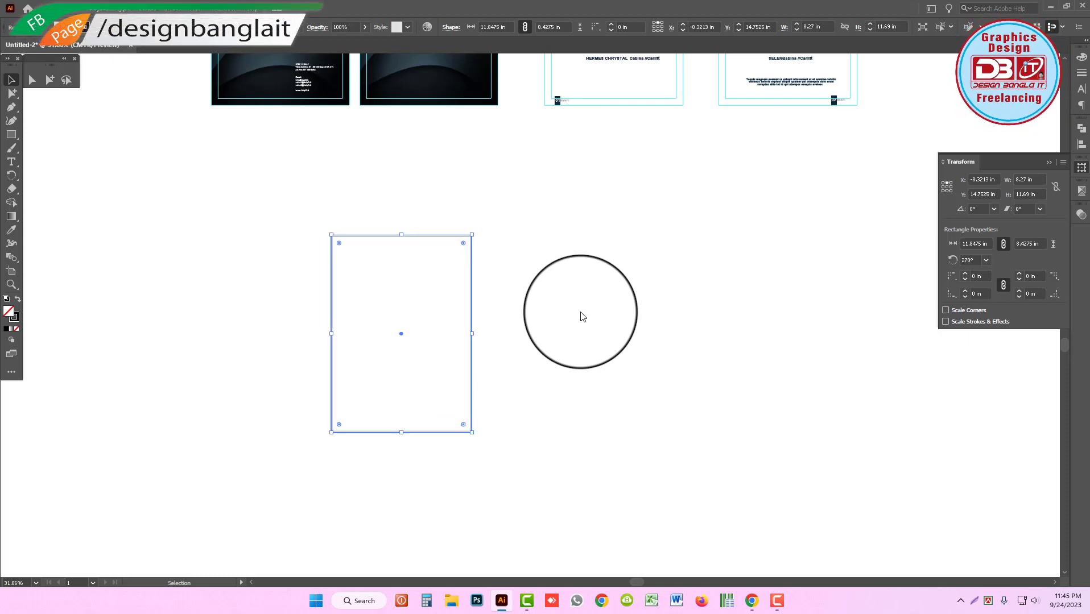
scroll(535, 284, up, 5)
click(584, 277)
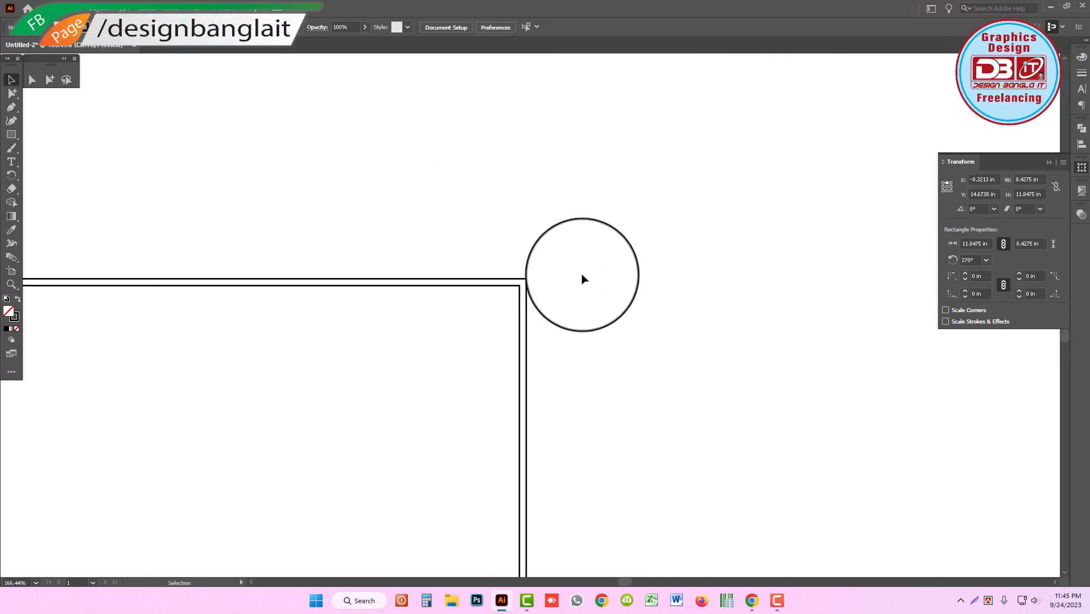
click(523, 305)
scroll(506, 276, up, 4)
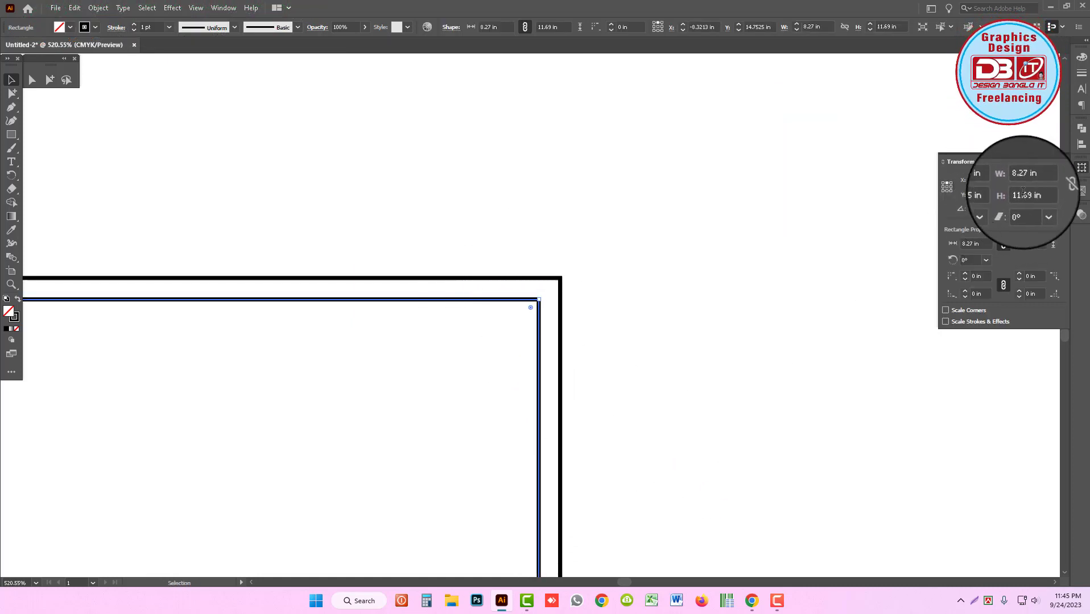
click(558, 287)
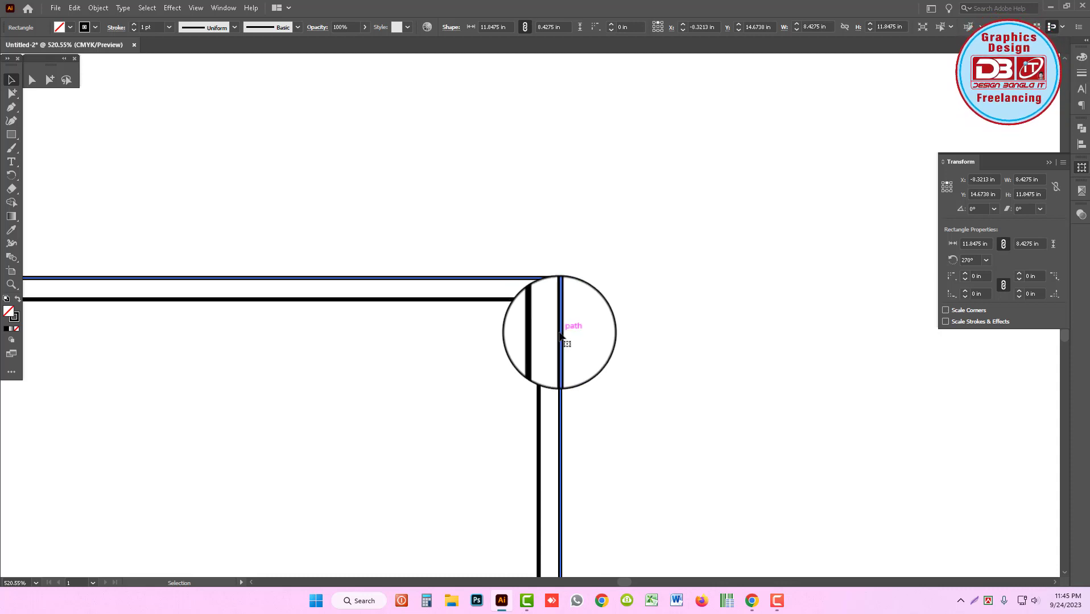
ctrl+alt+click(574, 409)
ctrl+alt+click(525, 394)
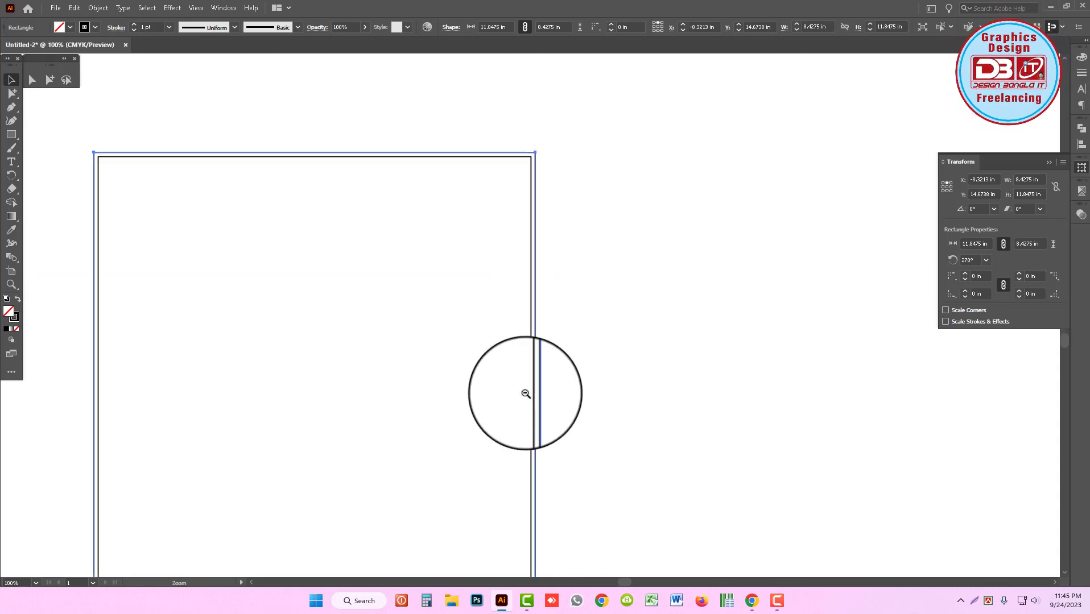
ctrl+alt+click(526, 394)
Step: Alt-drag a copy of the nested rectangle pair to the right, butting its edge against the original
drag(628, 259, 453, 333)
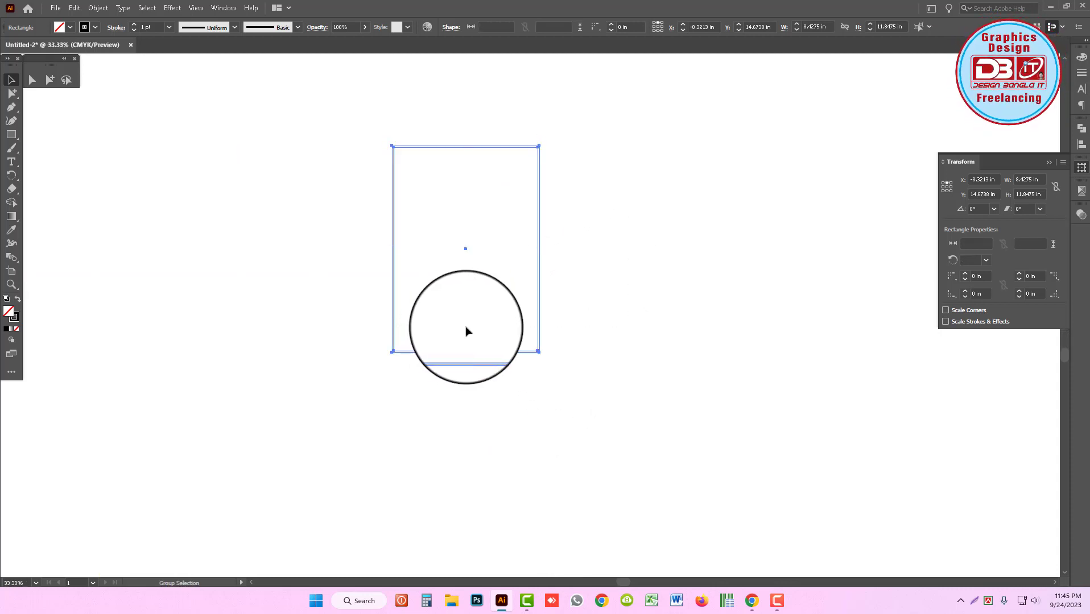
ctrl+click(565, 290)
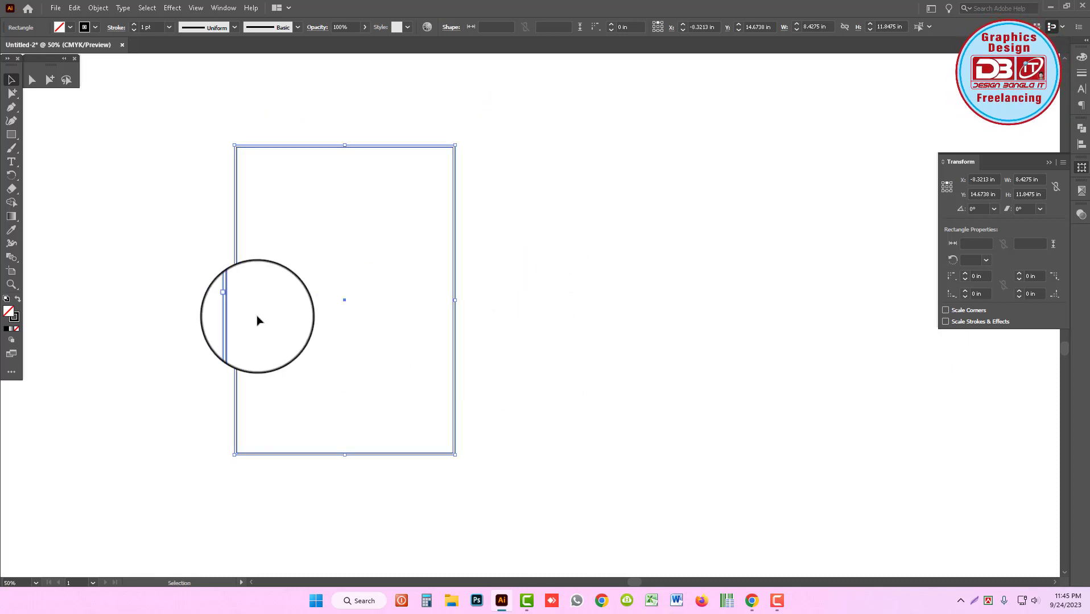
drag(240, 319, 509, 319)
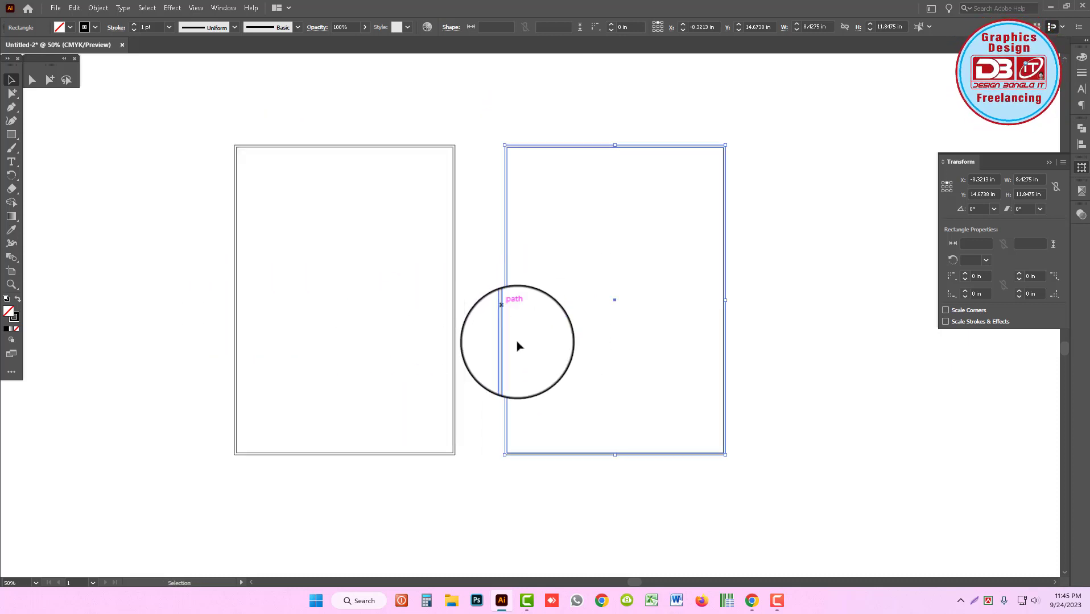
drag(498, 206, 686, 350)
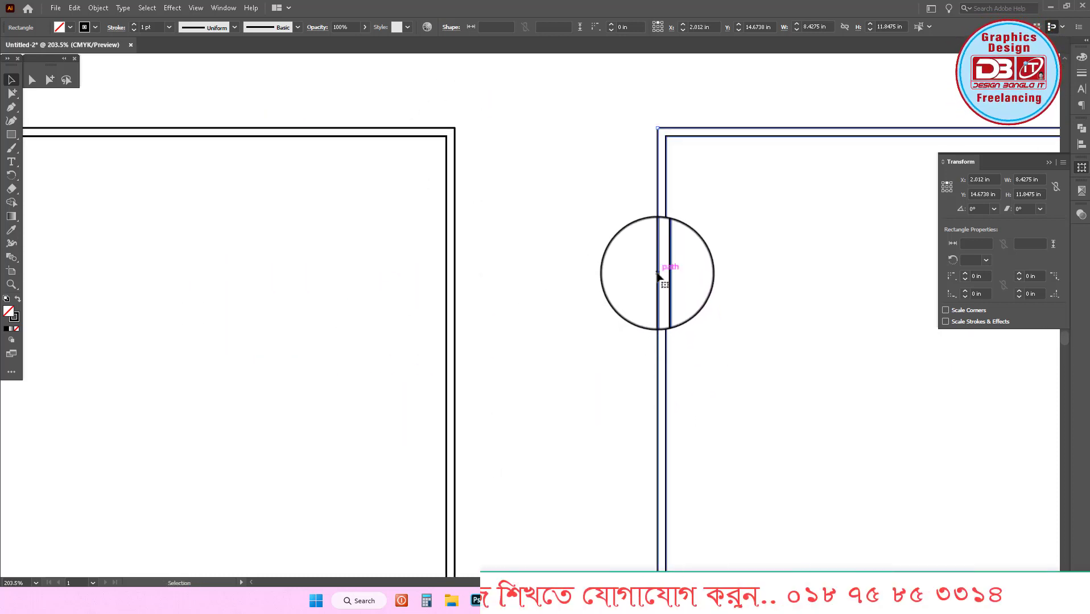
drag(655, 276, 446, 278)
drag(442, 137, 625, 328)
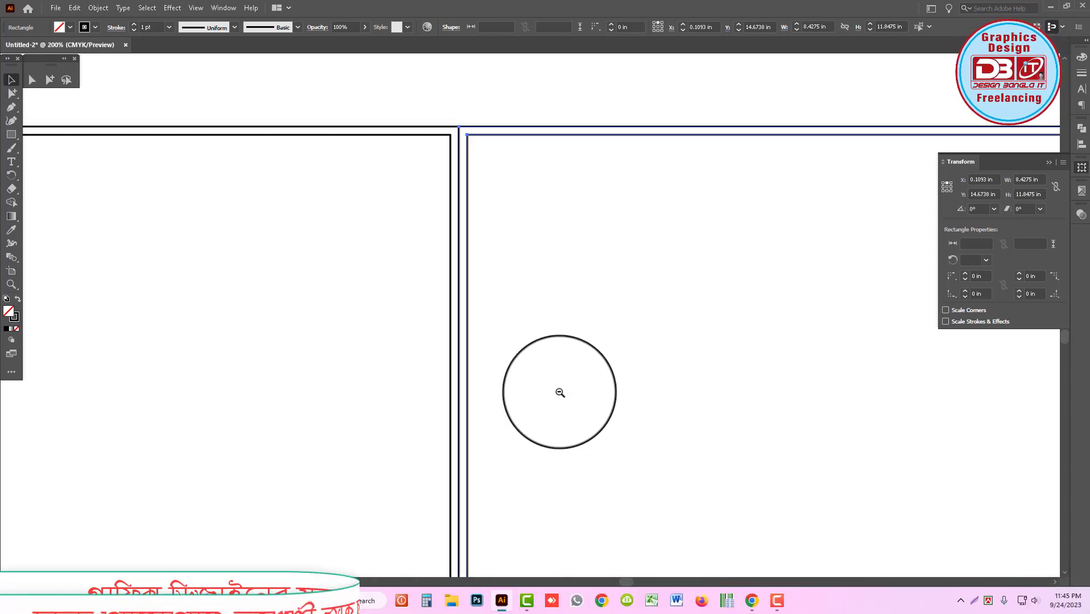
scroll(547, 432, down, 4)
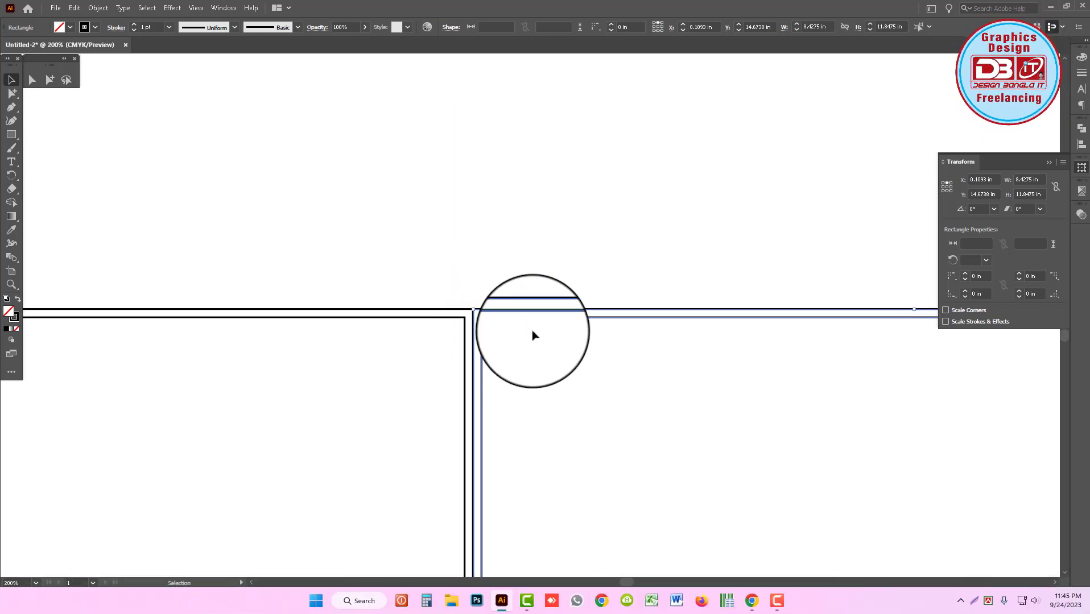
mouse_move(524, 311)
mouse_down()
mouse_move(535, 314)
mouse_move(526, 280)
mouse_up()
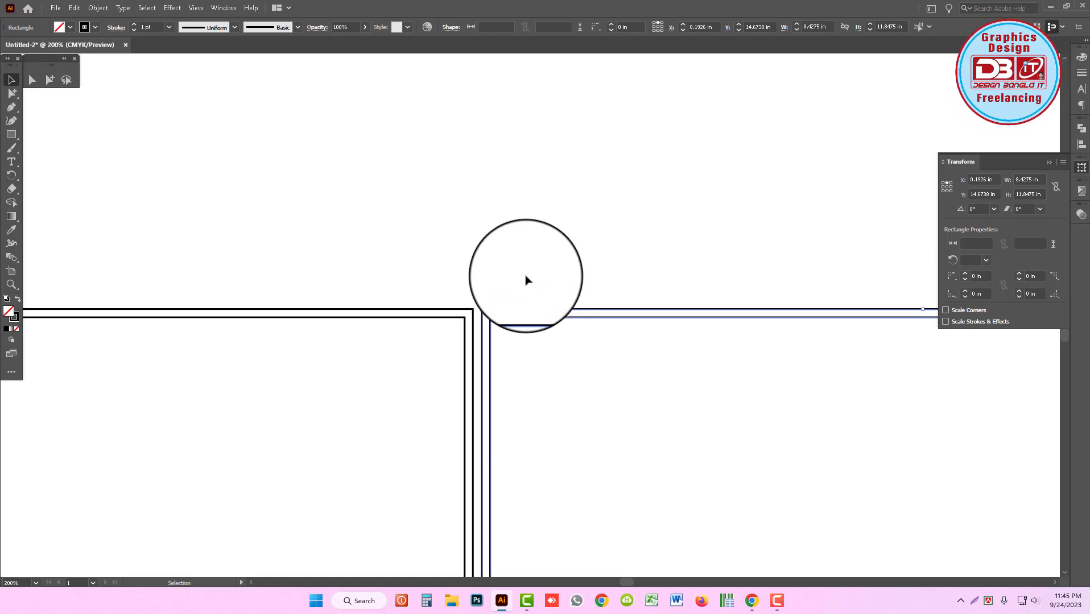
key(ctrl+shift+a)
alt+click(576, 238)
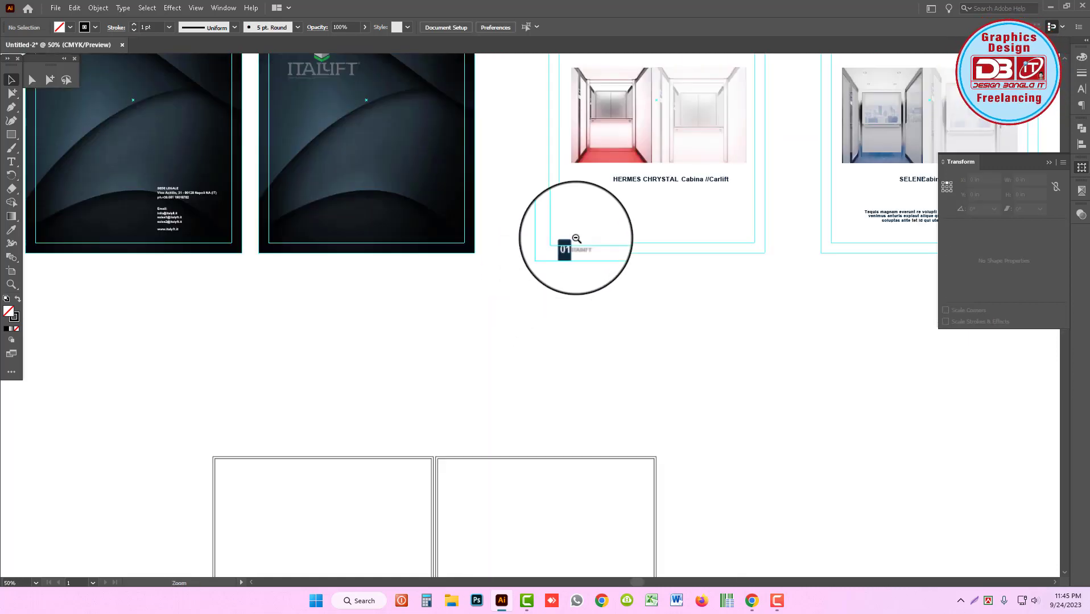
Step: Select the right rectangle pair and magnify the junction between the two panels
mouse_move(577, 236)
mouse_down()
mouse_move(577, 315)
mouse_move(556, 410)
mouse_move(585, 269)
mouse_up()
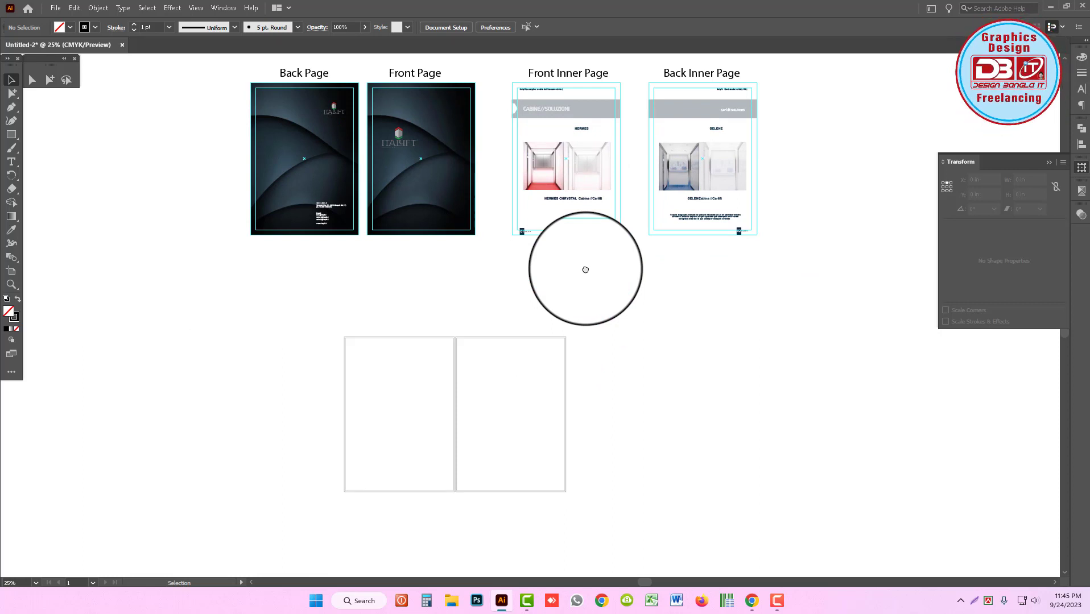
click(522, 364)
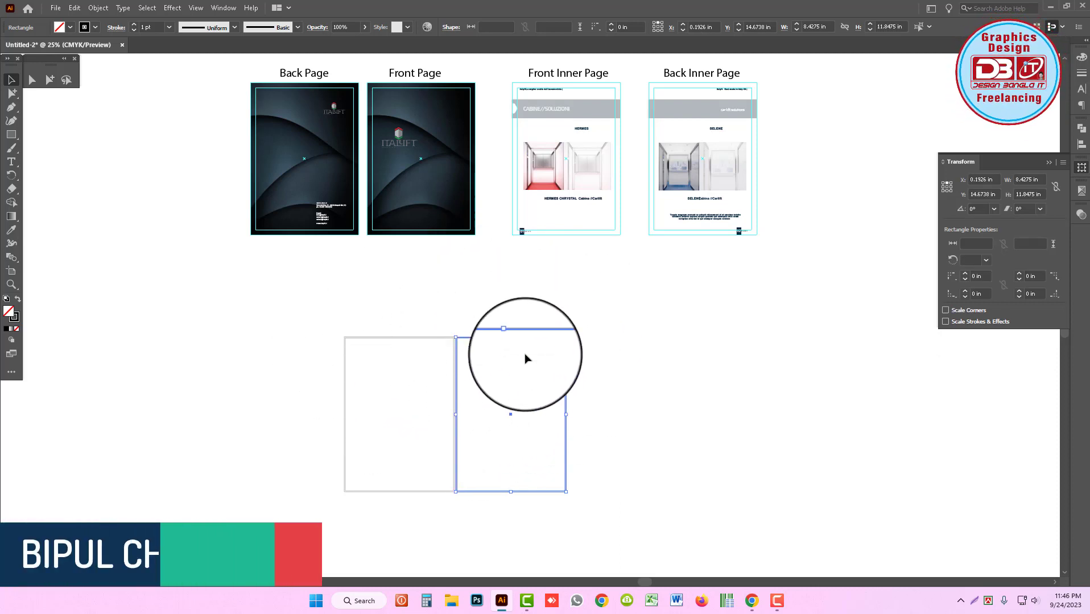
click(511, 411)
drag(456, 342, 732, 540)
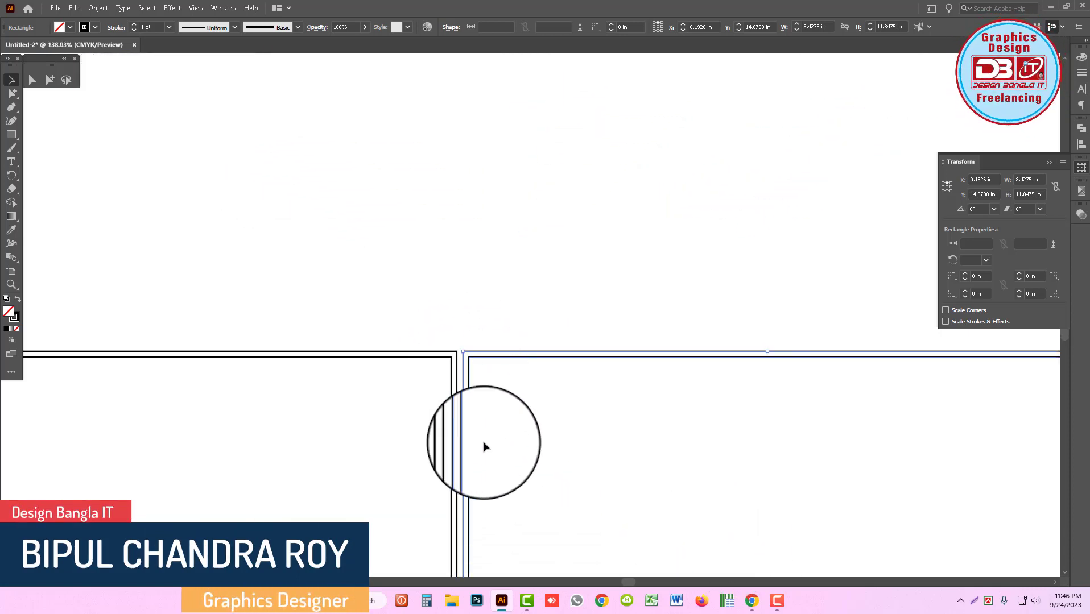
key(ctrl+minus)
key(ctrl+minus)
key(ctrl+minus)
key(ctrl+minus)
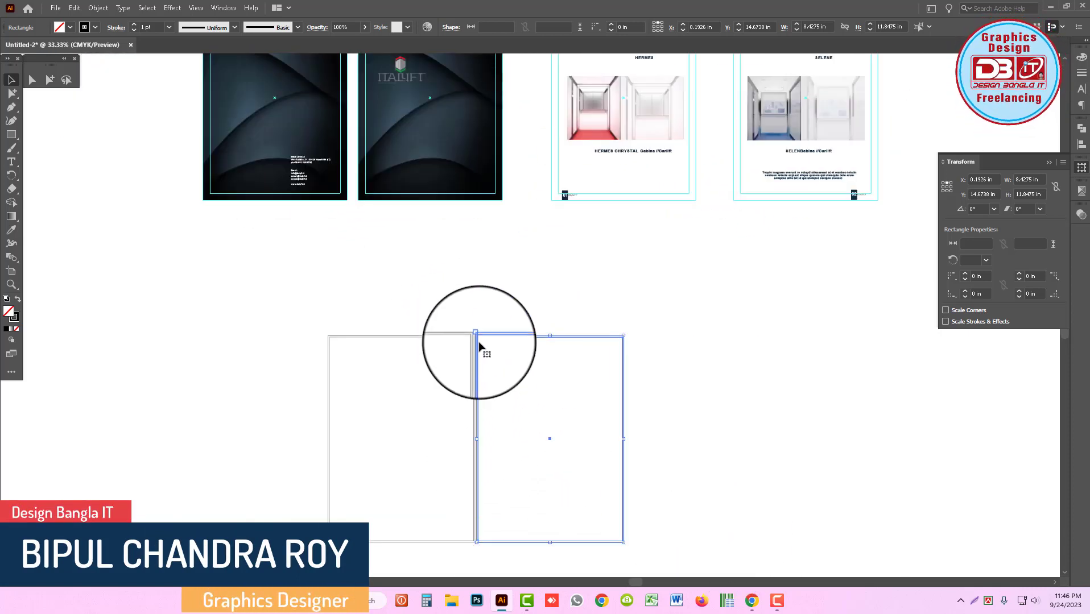
drag(480, 353, 710, 518)
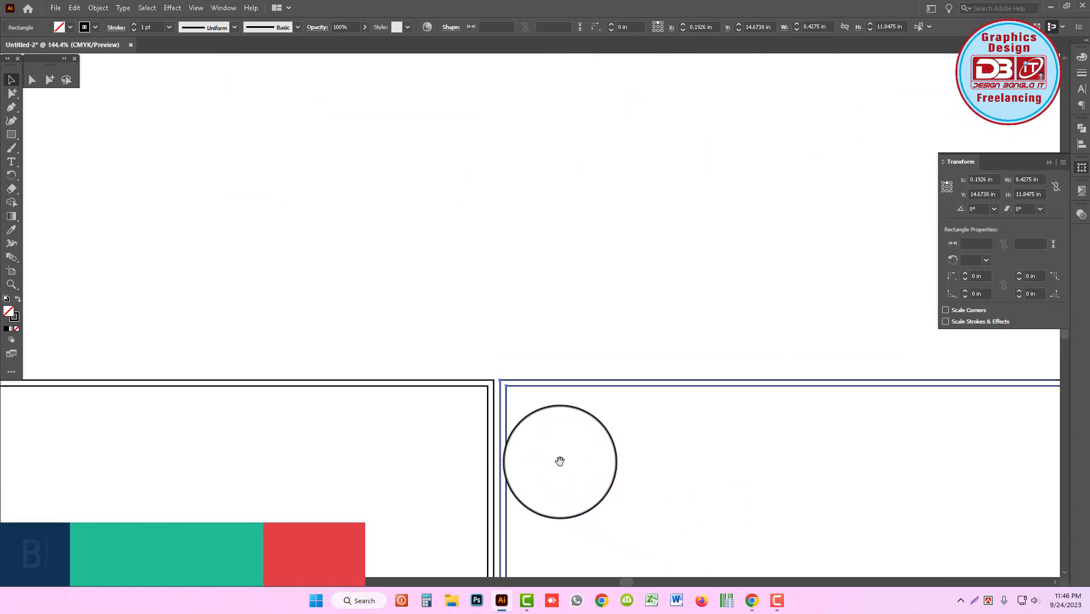
Step: With Direct Selection, pull the overlapping fold-side bleed edge in flush with the page edge
click(438, 270)
click(32, 79)
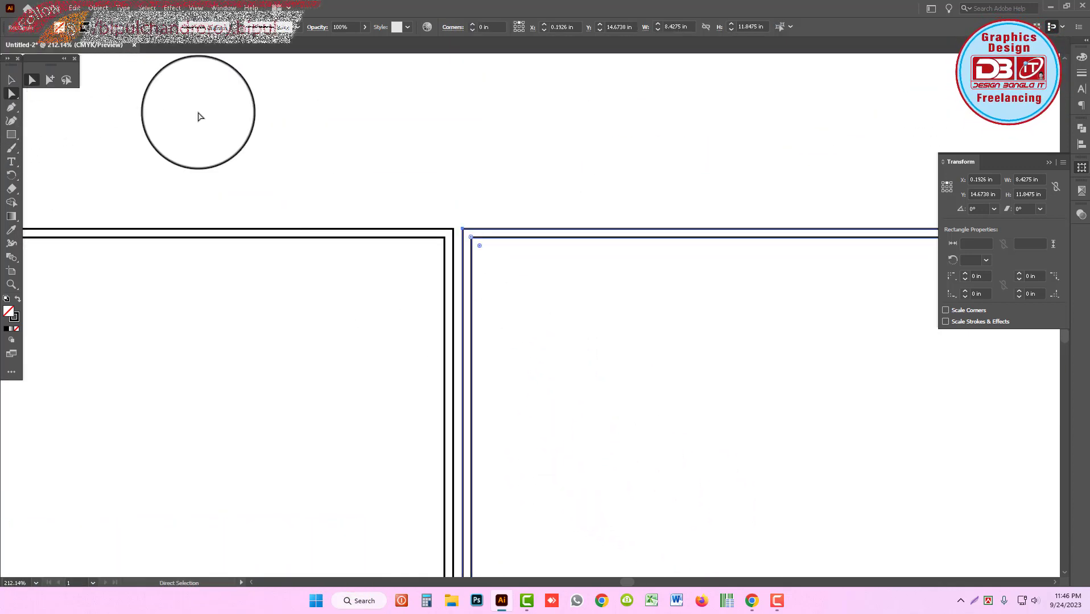
click(391, 186)
scroll(491, 268, up, 3)
scroll(533, 344, up, 3)
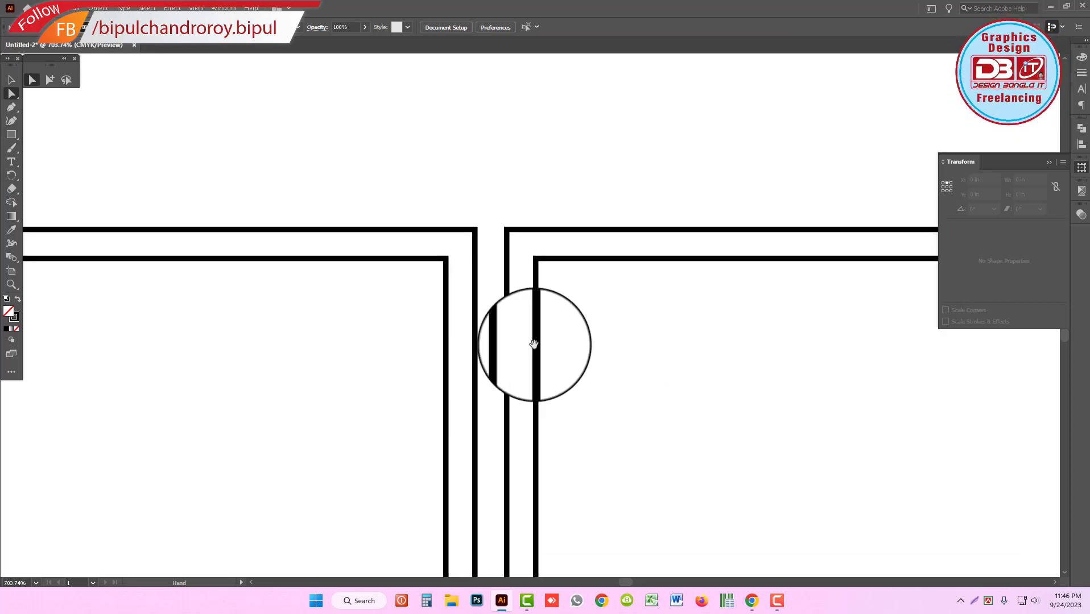
drag(467, 344, 477, 353)
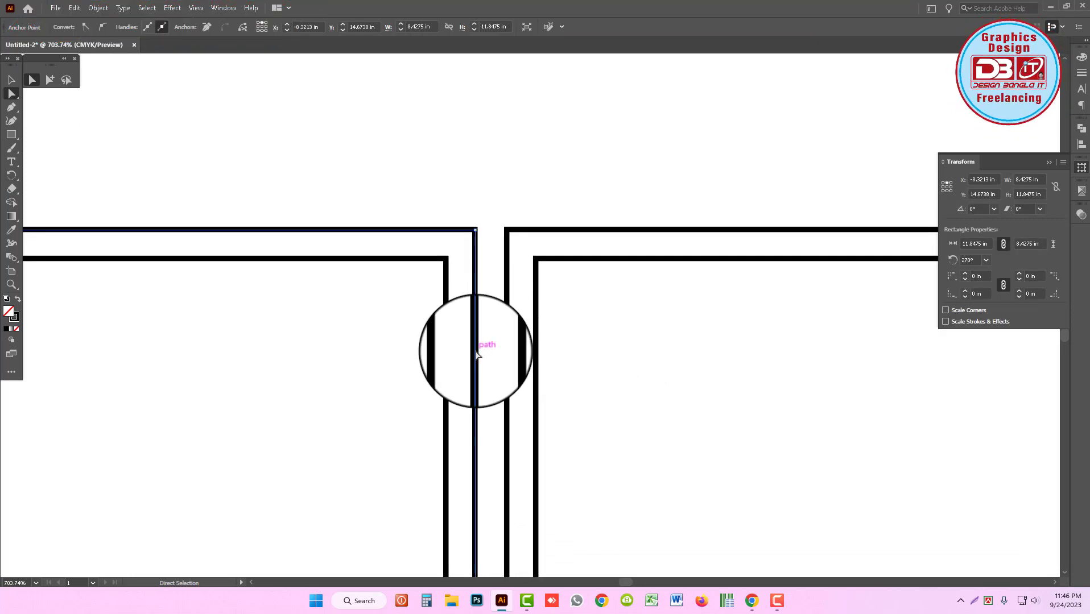
mouse_move(475, 355)
mouse_down()
mouse_move(447, 355)
mouse_move(536, 354)
mouse_up()
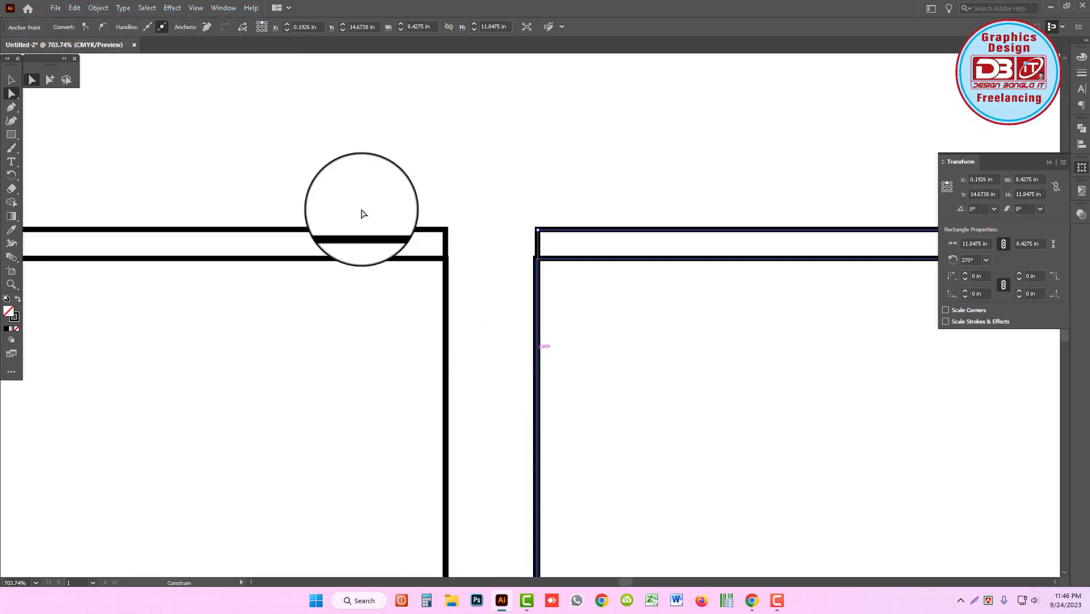
key(ctrl+shift+a)
Step: Slide the right panel rectangle left until it snaps against the left panel
key(ctrl+1)
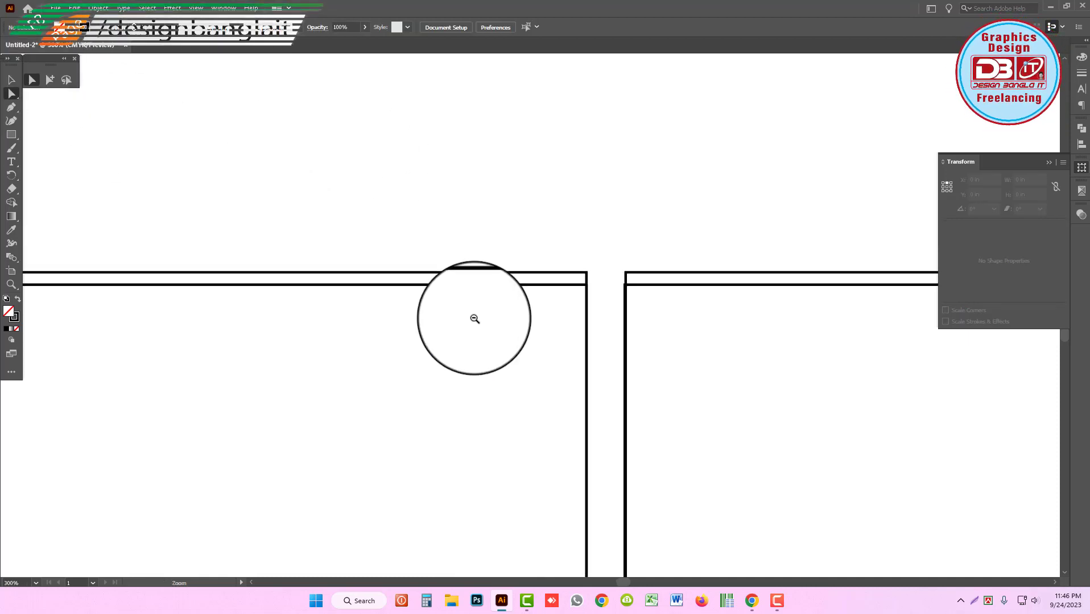
alt+click(474, 319)
drag(599, 385, 413, 310)
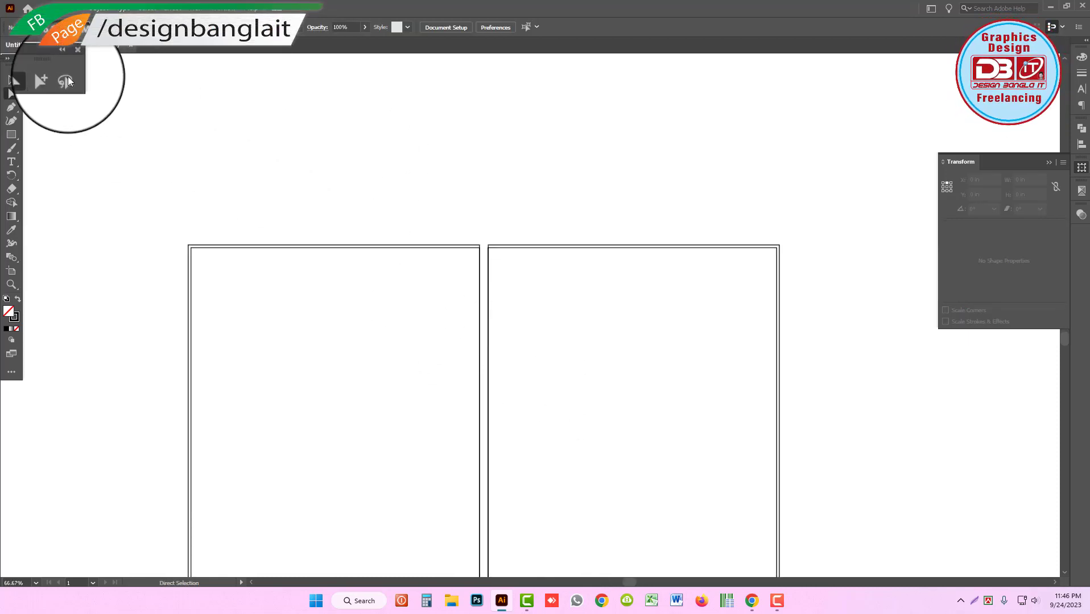
scroll(469, 207, up, 5)
click(583, 370)
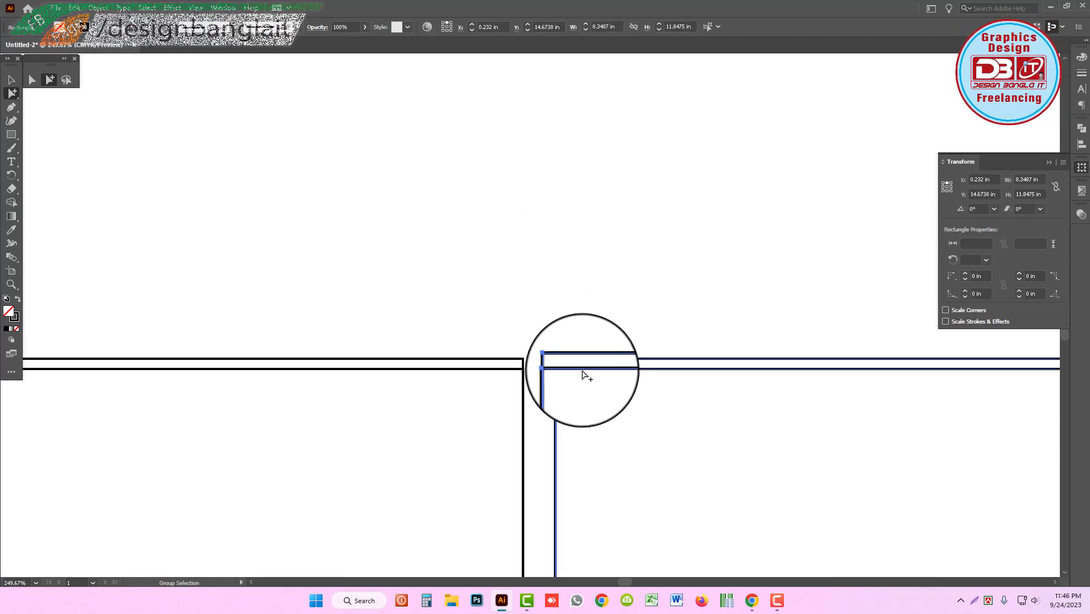
drag(581, 372, 550, 371)
key(ctrl+minus)
key(ctrl+minus)
key(ctrl+minus)
key(ctrl+minus)
key(ctrl+minus)
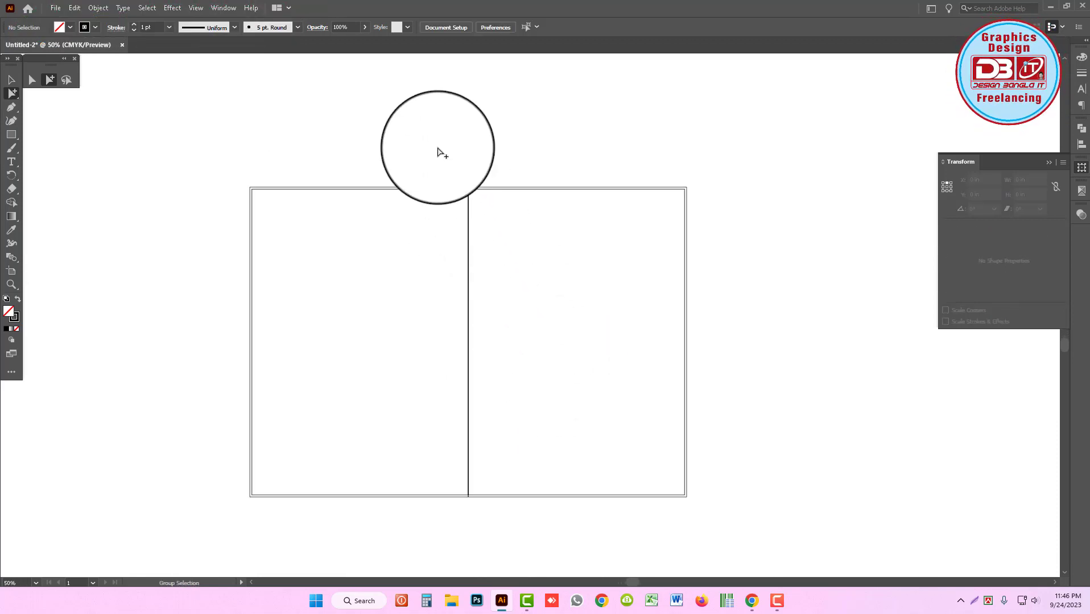
Step: Move the joined 16.6914 × 11.8475 in panel set down below the page artworks
key(ctrl+a)
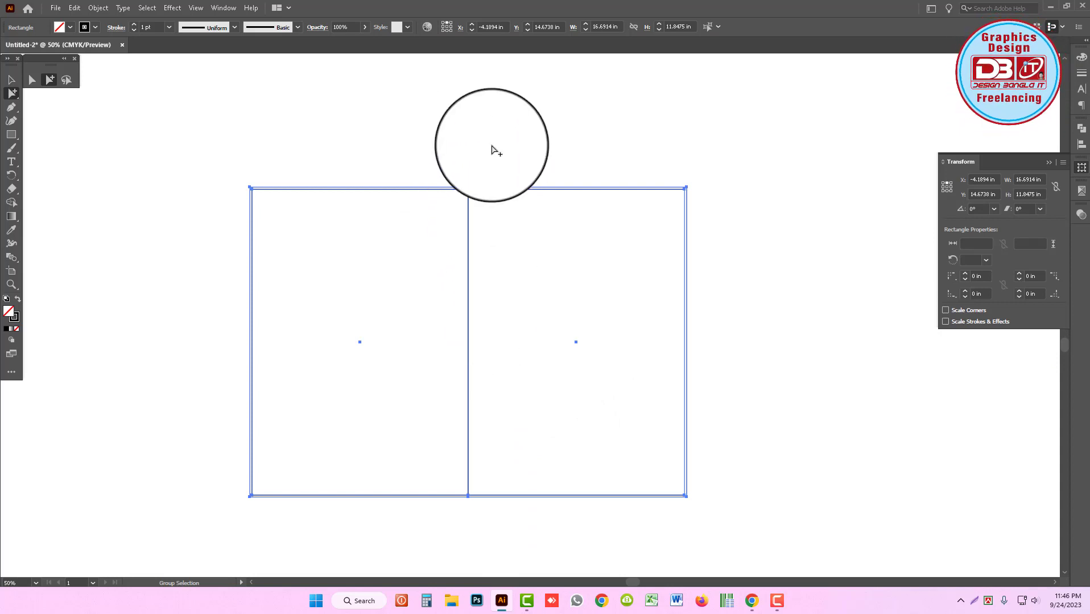
drag(492, 148, 497, 340)
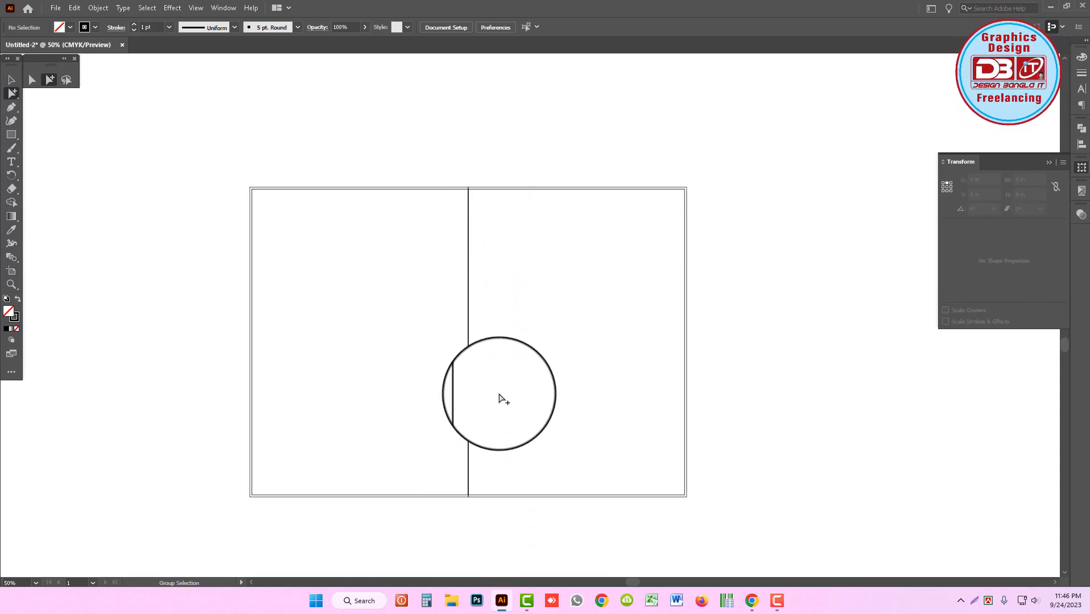
mouse_move(503, 399)
mouse_down()
mouse_move(501, 258)
mouse_move(509, 267)
mouse_up()
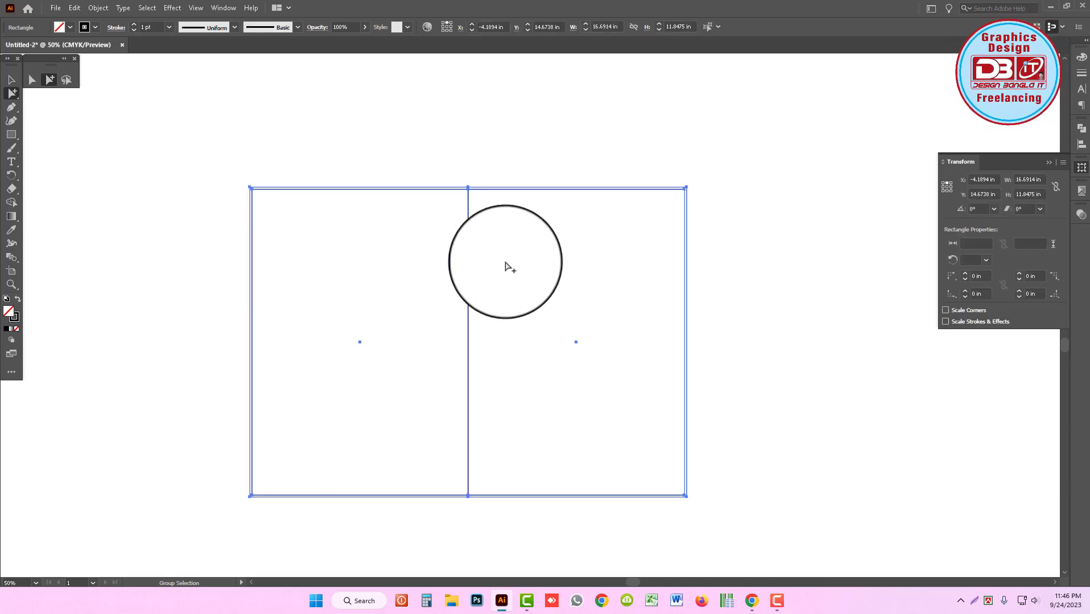
drag(522, 126, 516, 351)
key(ctrl+minus)
key(ctrl+minus)
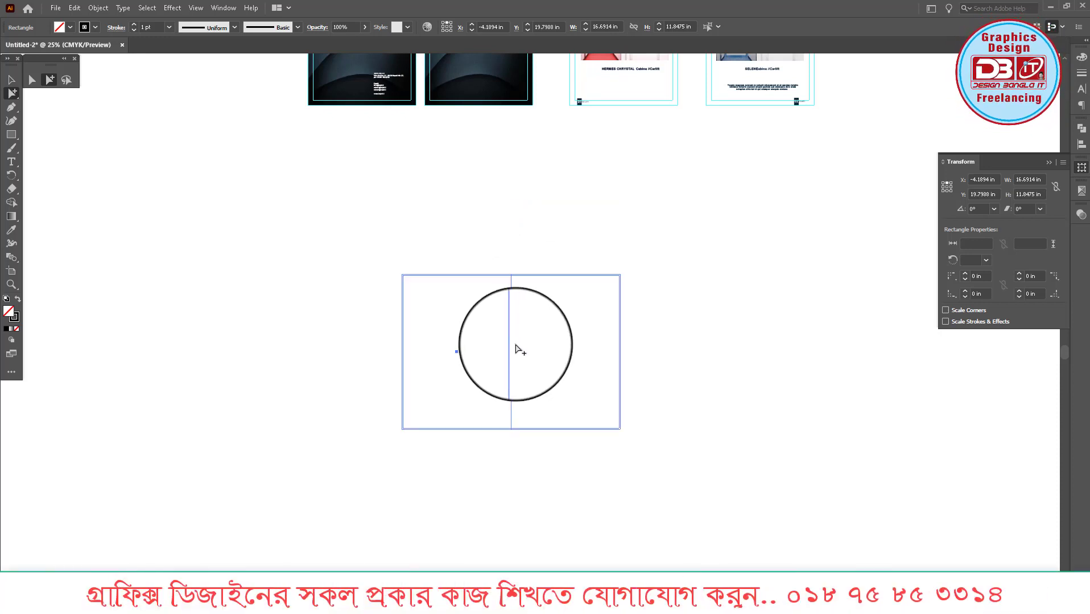
Step: Rotate the joined panels 90° and Alt-drag a copy alongside to form a four-panel grid
drag(539, 465, 761, 225)
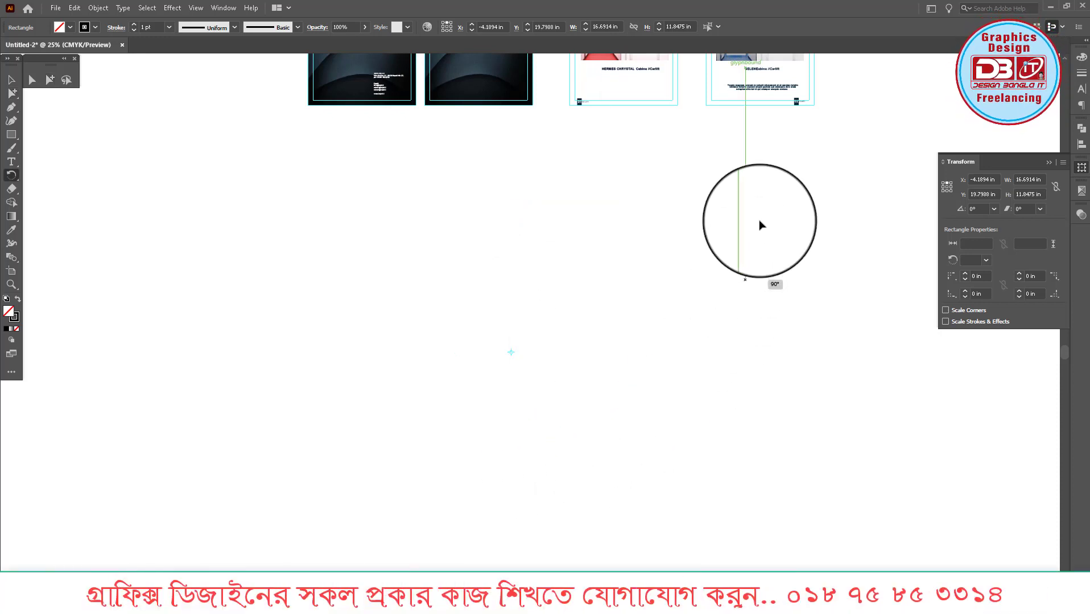
click(50, 80)
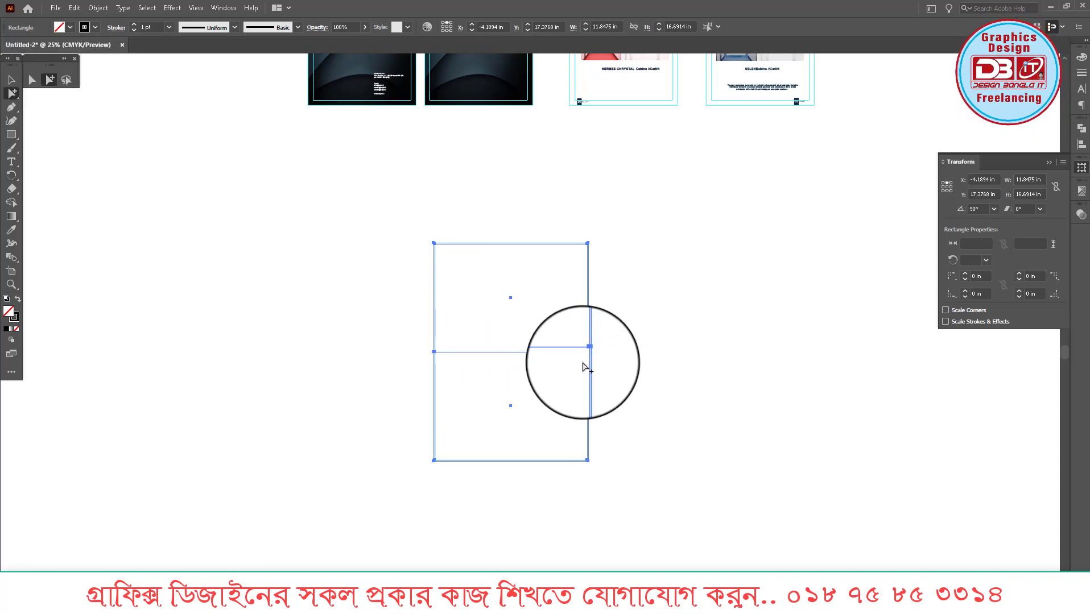
mouse_move(589, 369)
mouse_down()
mouse_move(423, 370)
mouse_move(573, 420)
mouse_up()
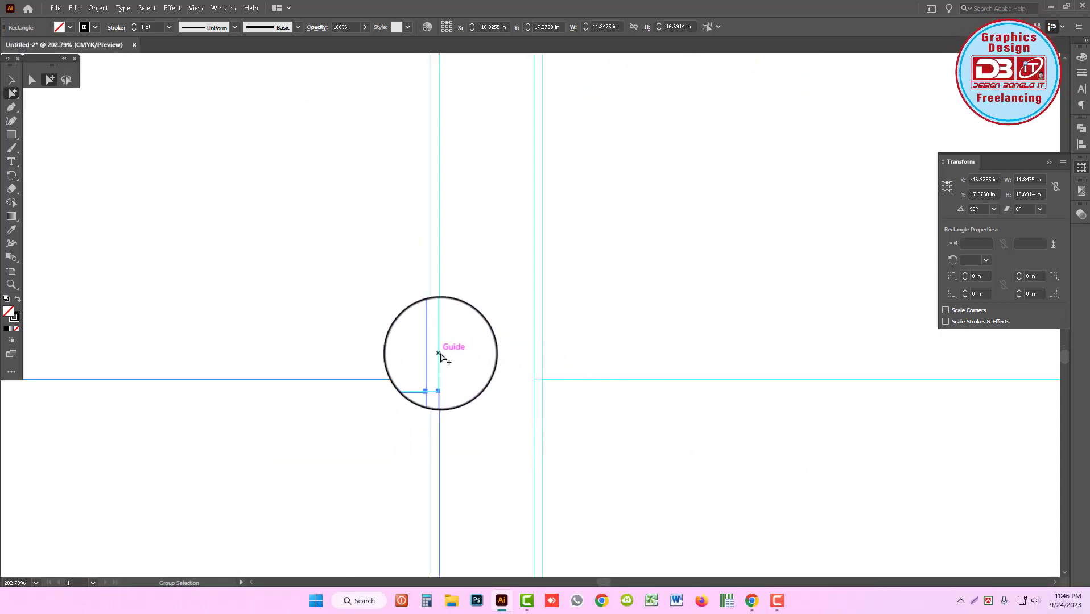
drag(440, 355, 570, 366)
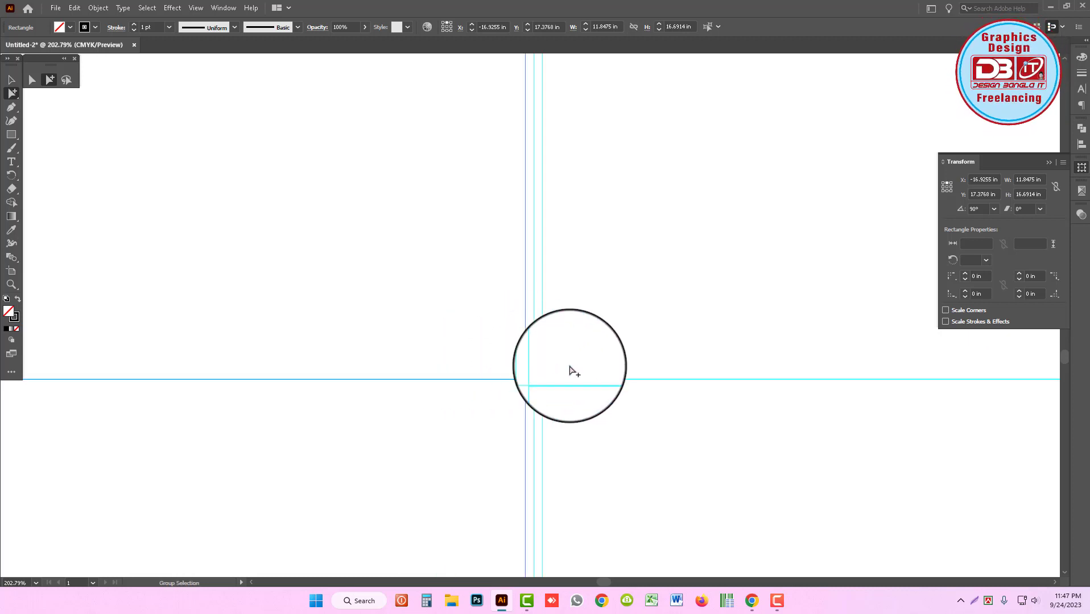
key(ctrl+minus)
key(ctrl+minus)
key(ctrl+minus)
Step: Convert all four panel rectangles into guides with Ctrl+5
drag(463, 273, 610, 489)
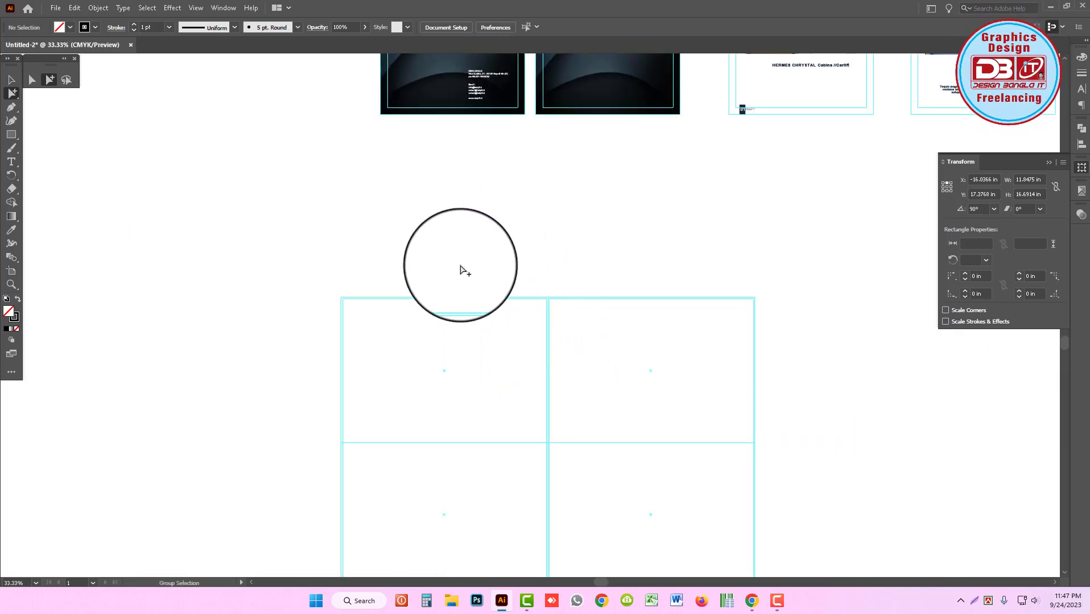
drag(580, 419, 569, 276)
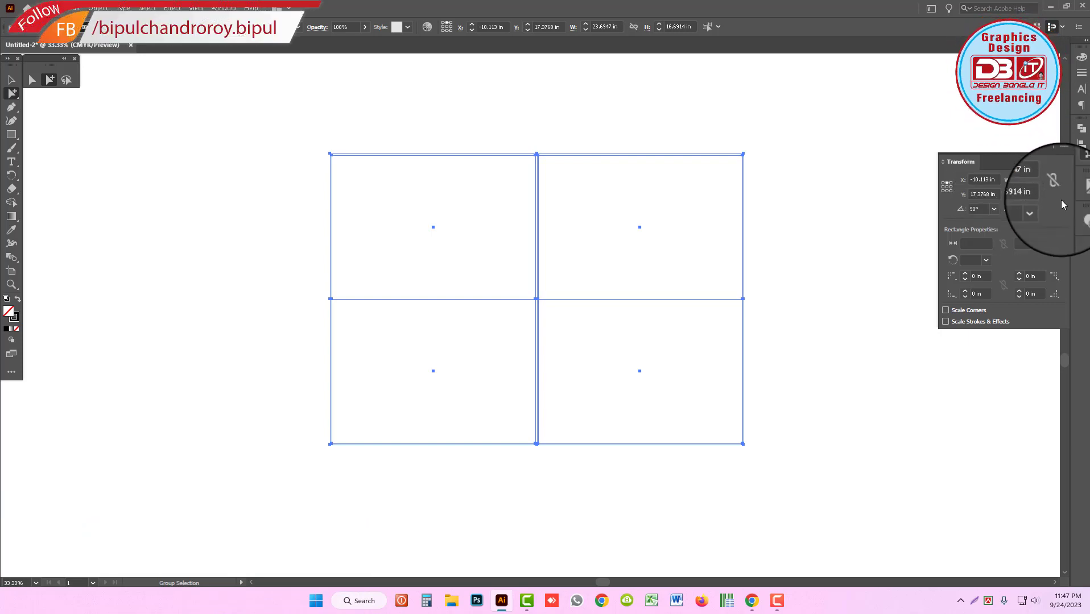
click(808, 297)
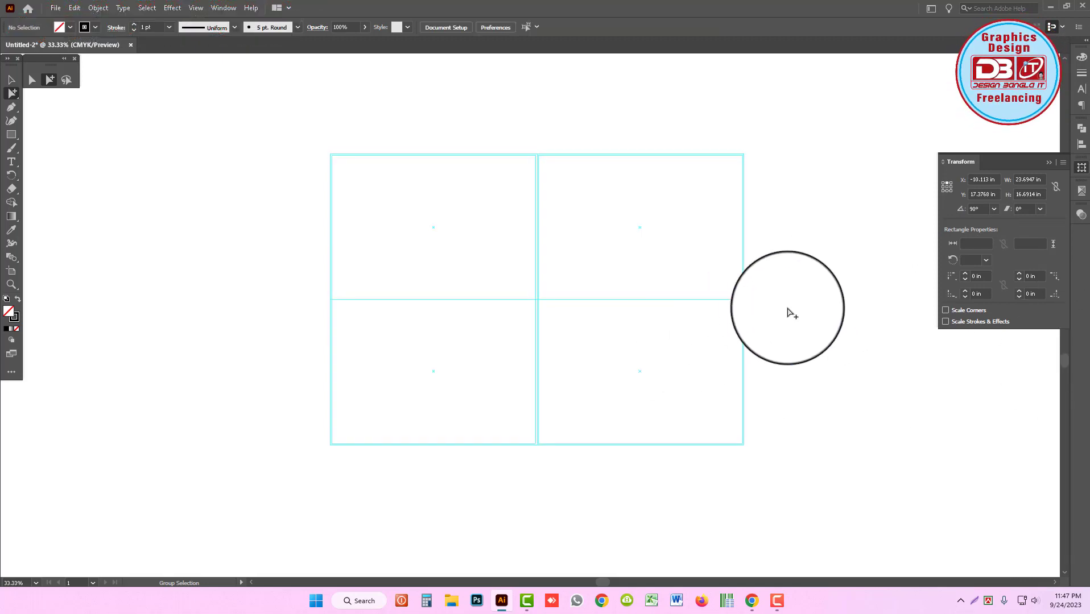
drag(578, 330, 580, 330)
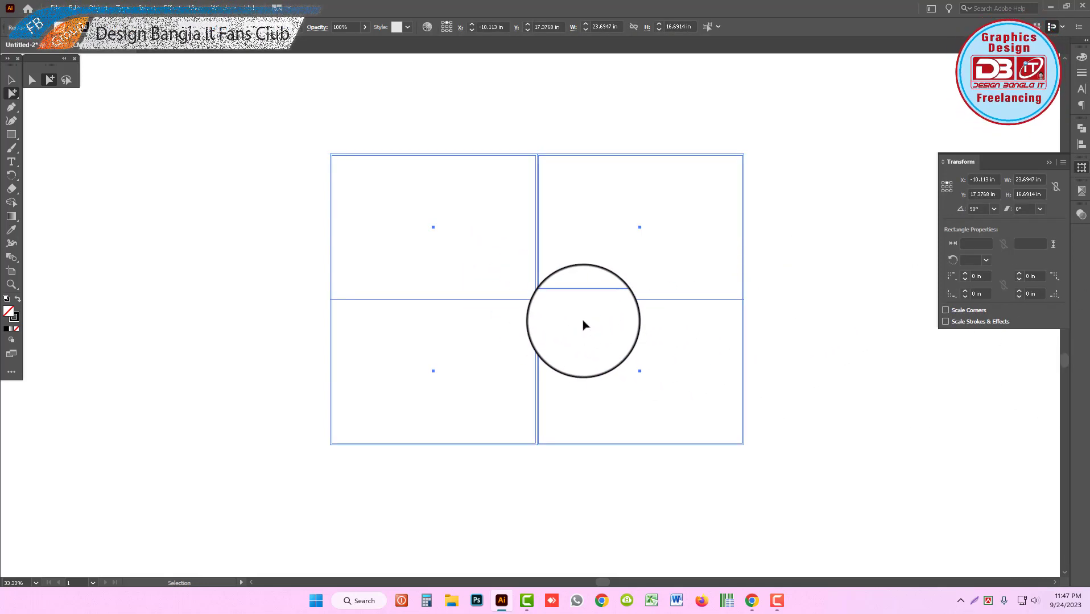
key(ctrl+5)
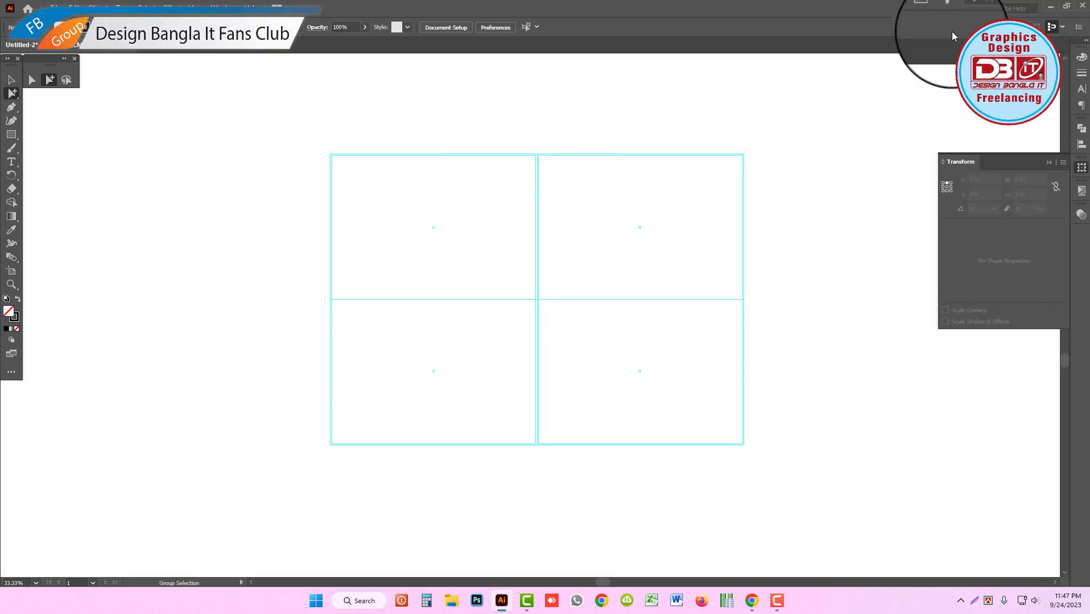
Step: Minimize Illustrator and the browser, then open the Registration Mark file in Illustrator
click(1051, 8)
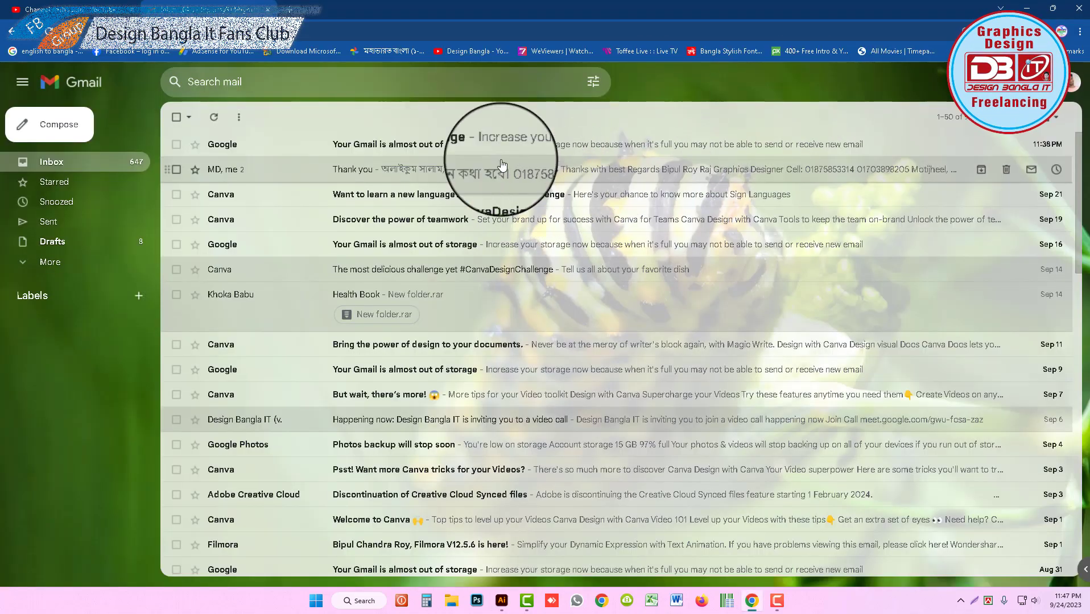
click(1028, 9)
mouse_move(65, 387)
mouse_down()
mouse_move(315, 467)
mouse_move(514, 590)
mouse_move(565, 5)
mouse_move(449, 347)
mouse_up()
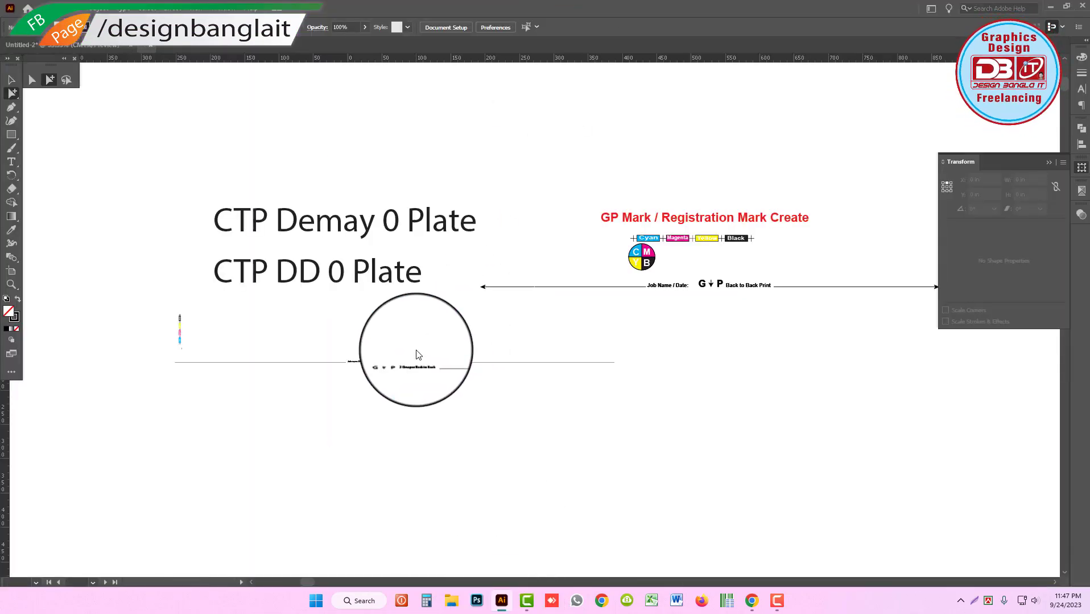
Step: Delete the extra marks, close the Registration Mark file unsaved, and paste the marks into the brochure
drag(158, 314, 267, 411)
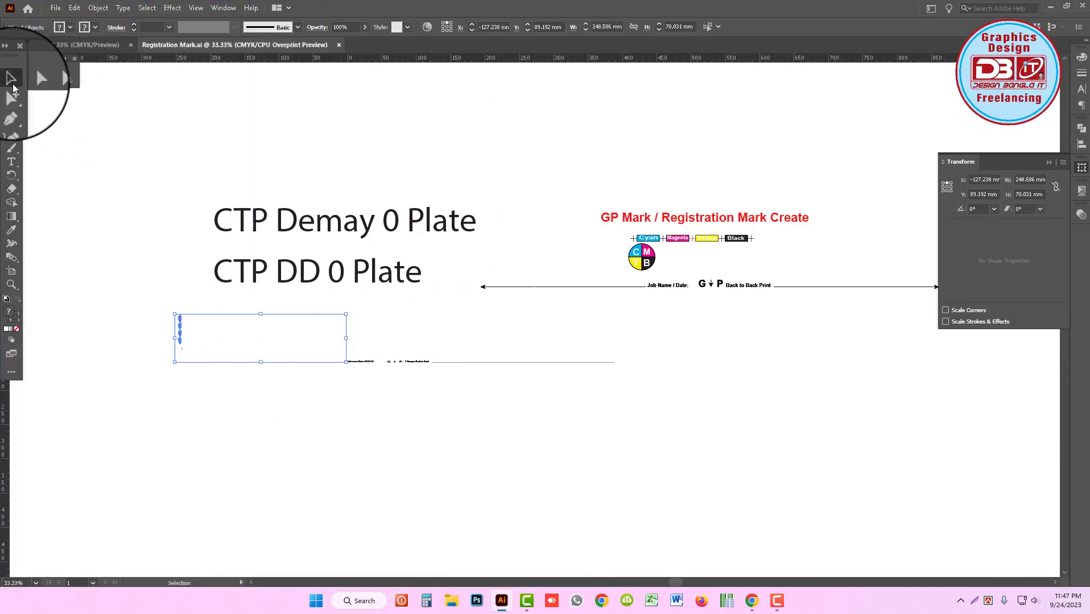
key(Delete)
key(ctrl+w)
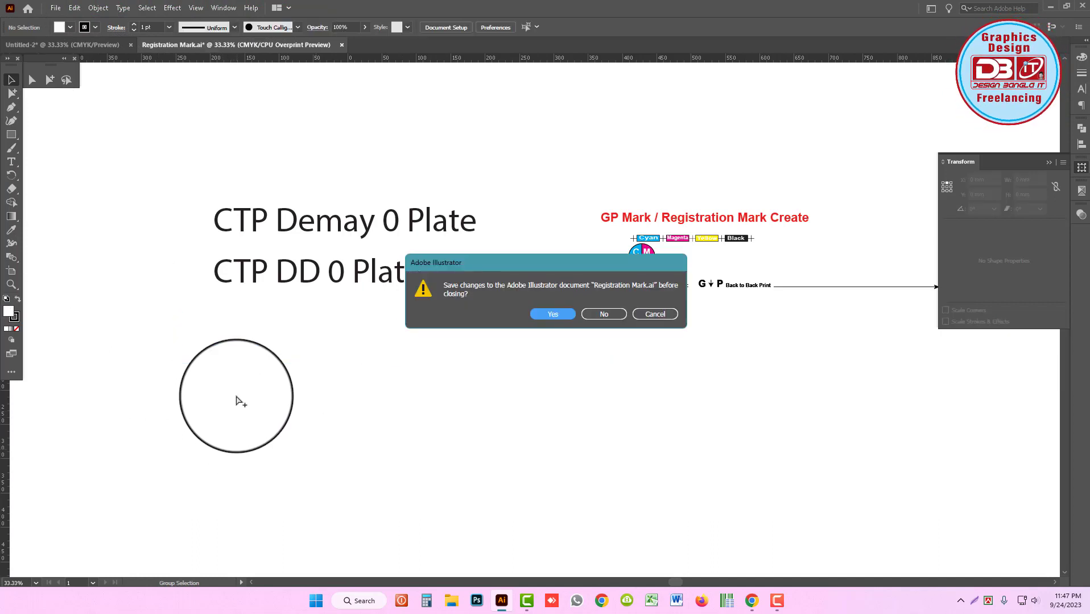
key(n)
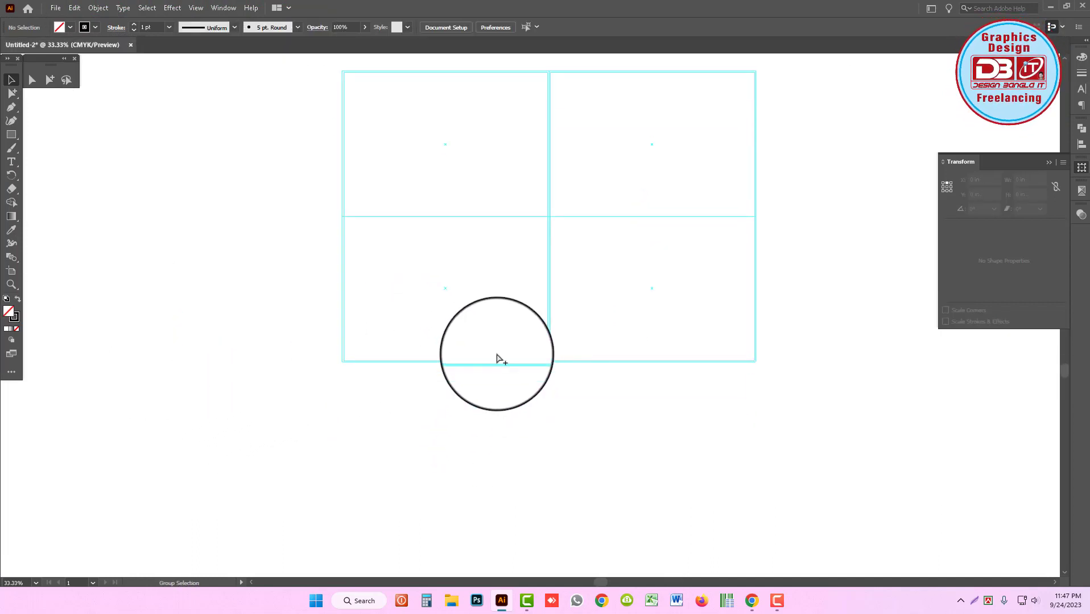
key(ctrl+v)
Step: Move the pasted colour bars and job line below the lower four-panel layout
drag(317, 332, 316, 381)
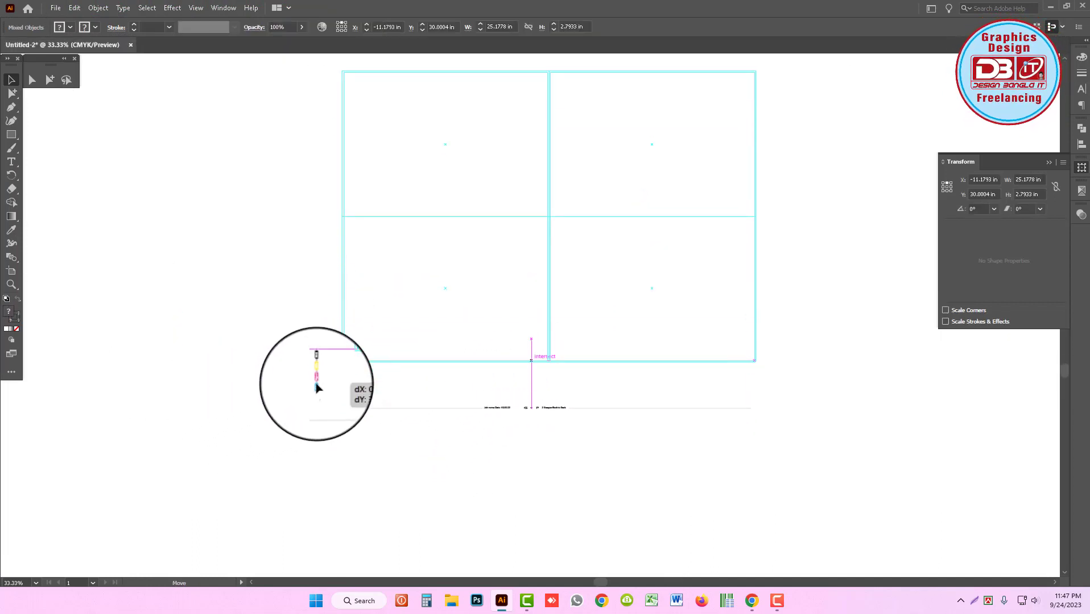
click(50, 80)
click(563, 427)
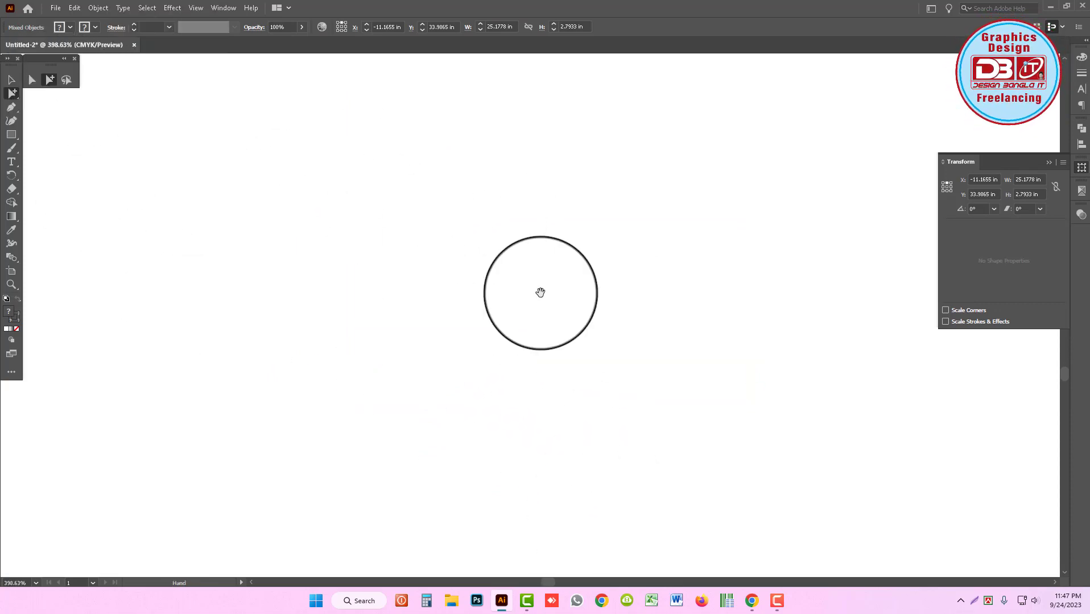
drag(540, 293, 280, 97)
scroll(282, 86, down, 5)
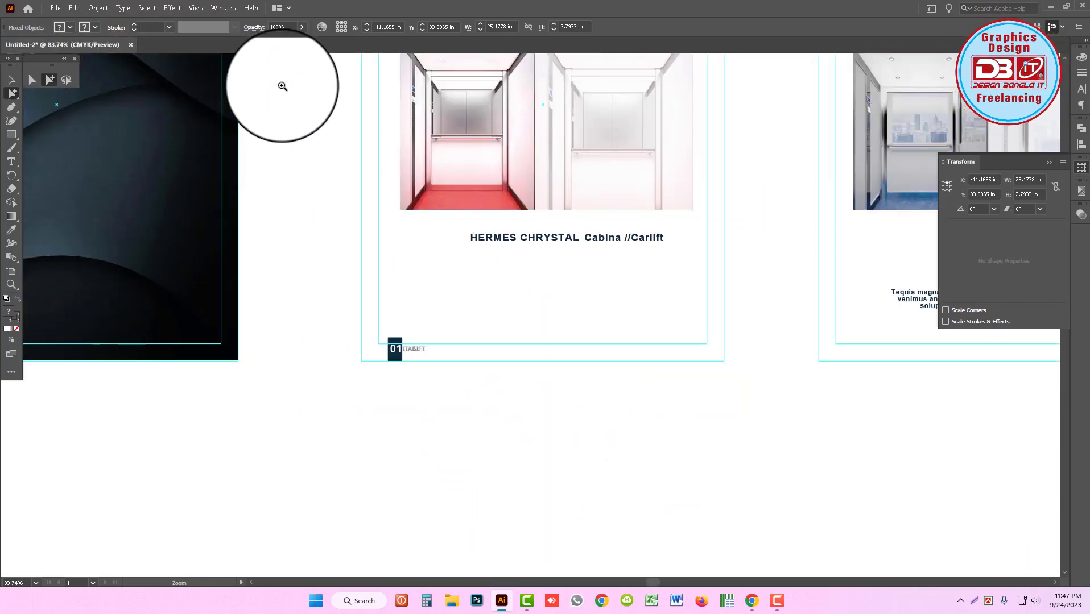
scroll(573, 224, down, 5)
scroll(625, 246, down, 2)
scroll(535, 330, down, 2)
mouse_move(534, 330)
mouse_down()
mouse_move(478, 286)
mouse_move(567, 272)
mouse_up()
click(183, 204)
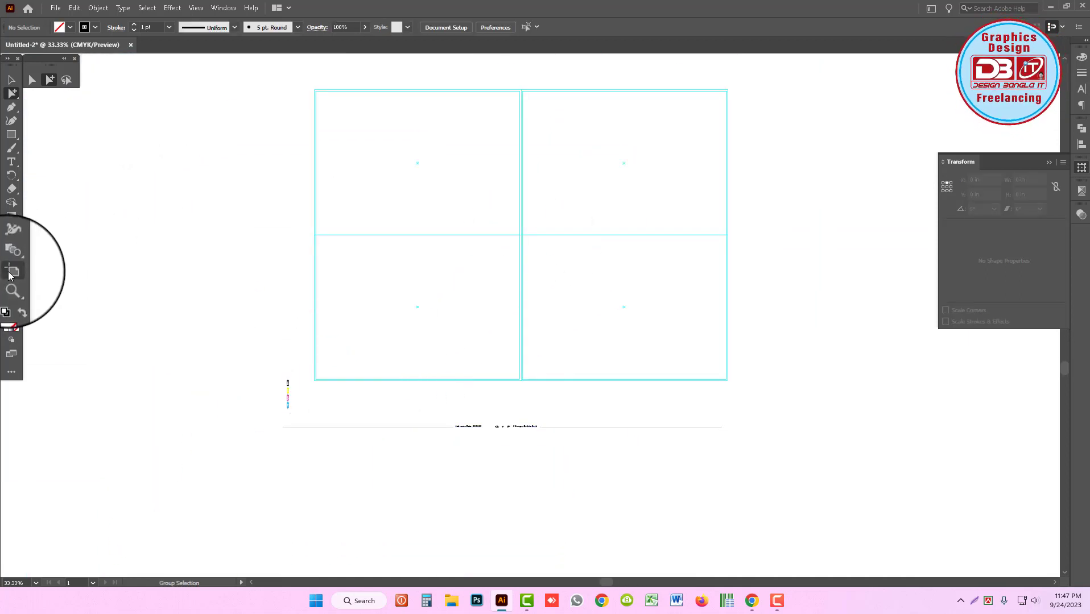
Step: Draw Artboard 2 around the lower four-panel guide grid
click(9, 274)
drag(275, 132, 717, 453)
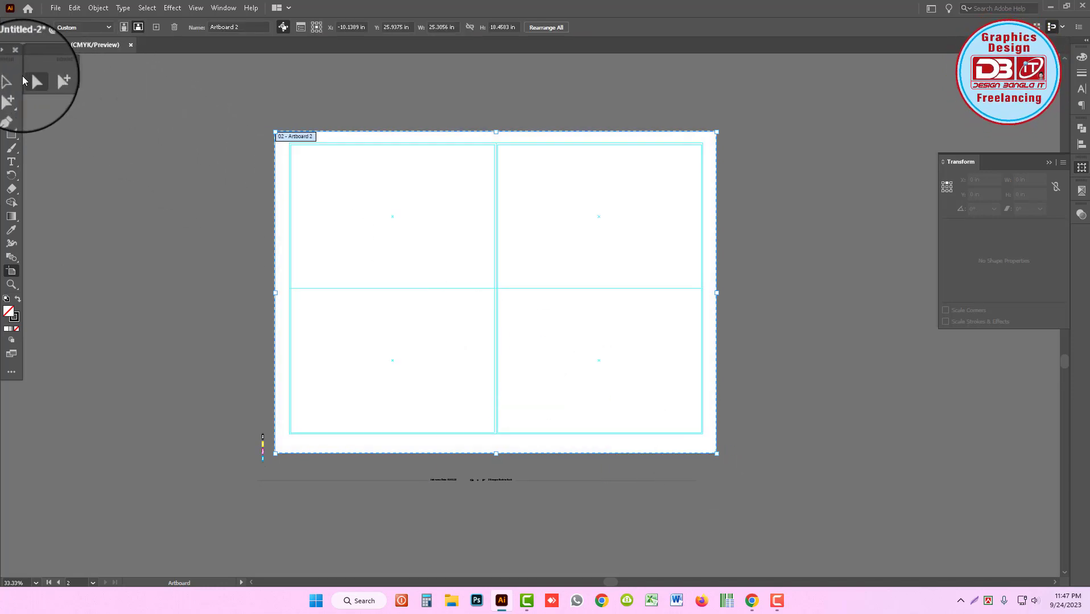
click(12, 80)
click(49, 80)
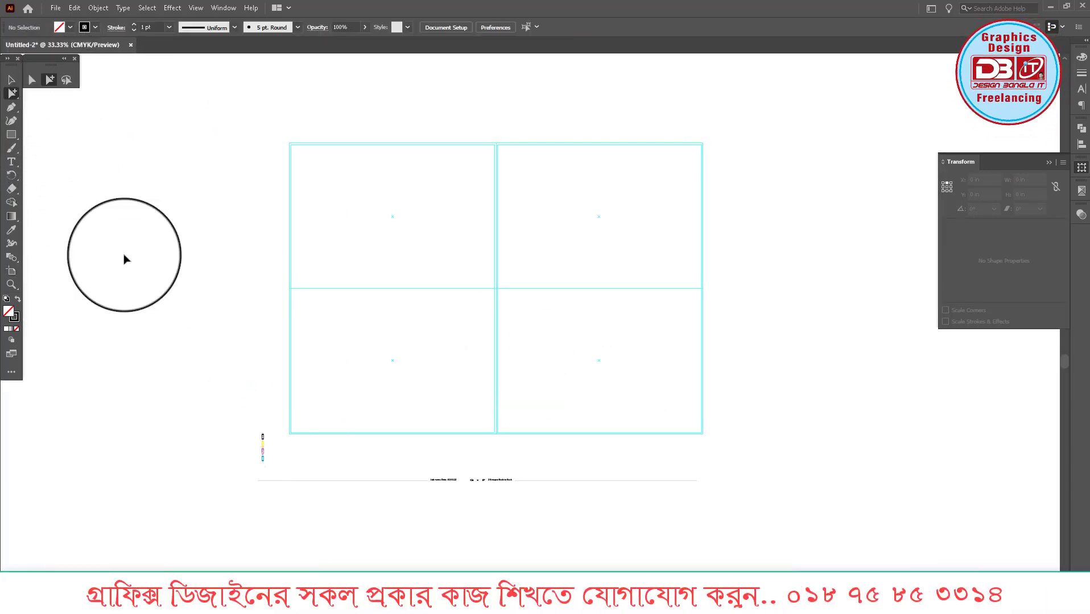
scroll(399, 467, up, 2)
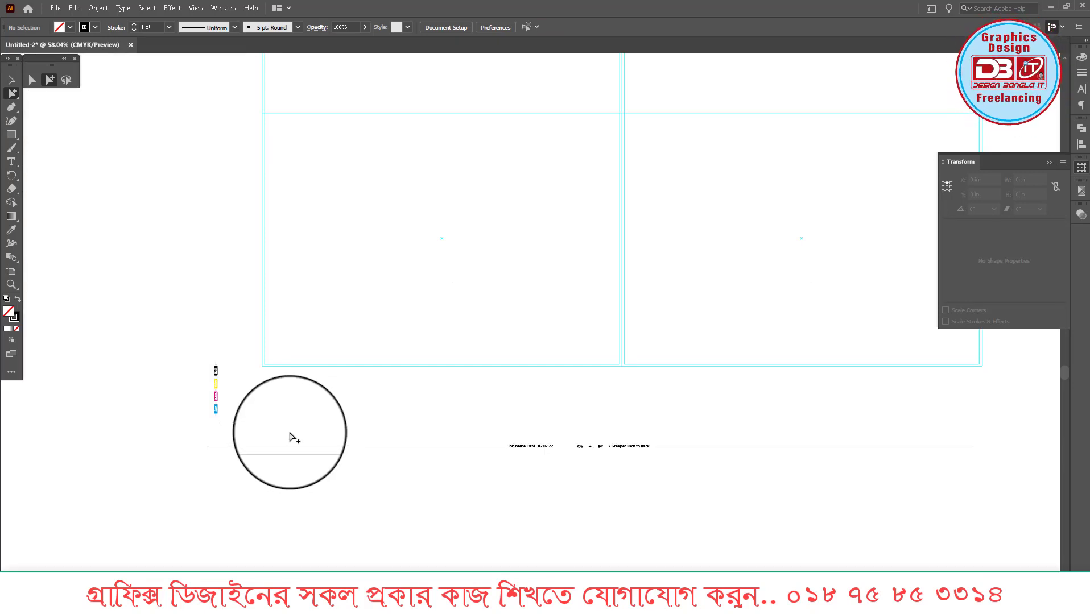
Step: Drag a crop mark to the lower-left guide corner and rotate it 90° to lie horizontally
drag(245, 377, 246, 377)
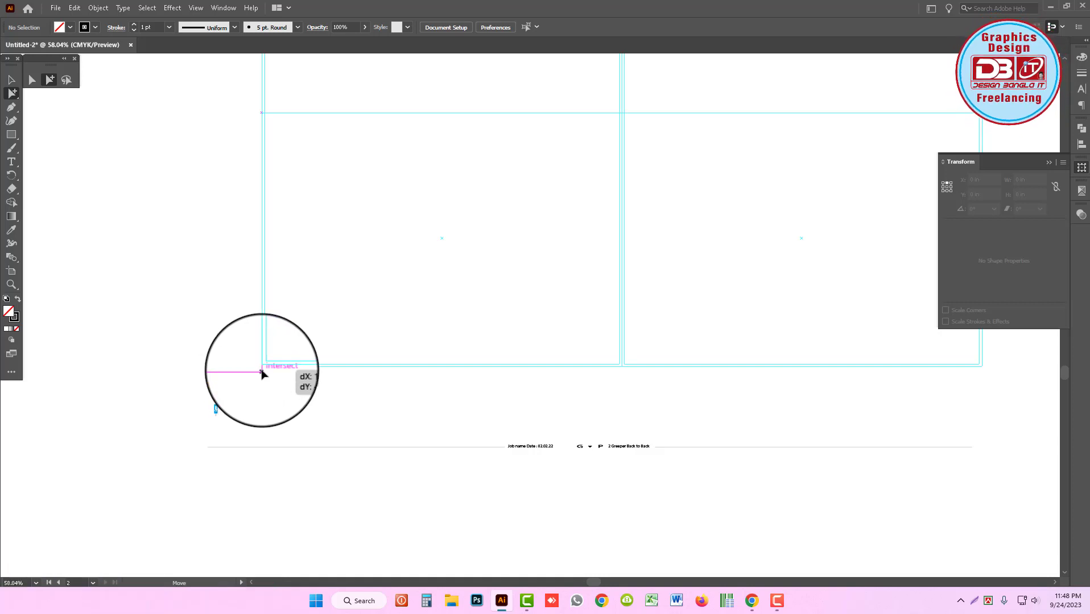
scroll(260, 371, up, 4)
scroll(331, 389, up, 4)
scroll(348, 402, up, 1)
mouse_move(312, 387)
mouse_down()
mouse_move(337, 368)
mouse_move(365, 372)
mouse_up()
key(r)
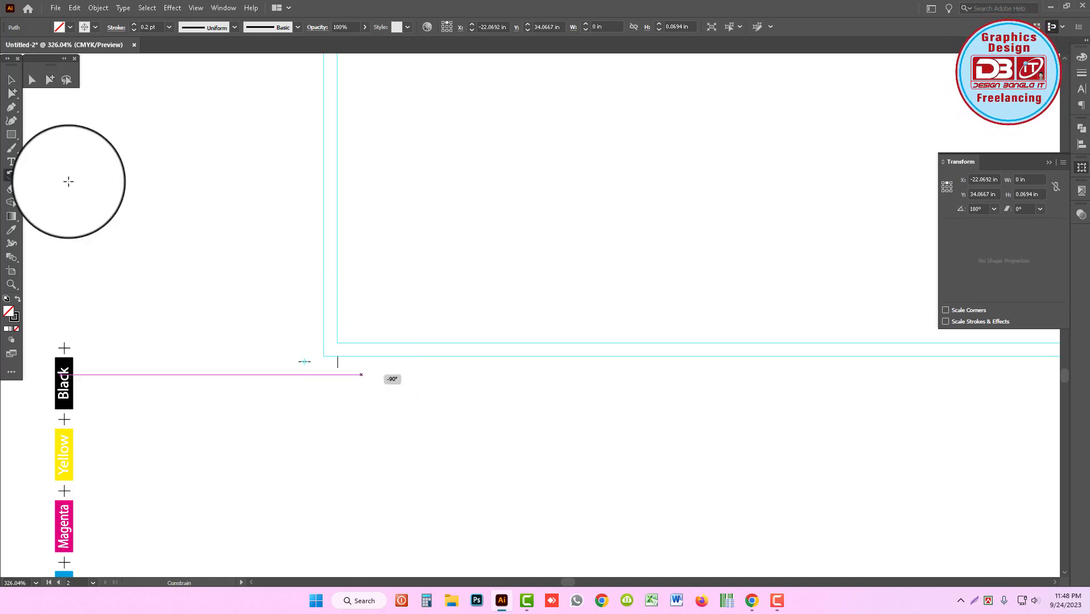
Step: Snap the horizontal crop mark to the lower-left guide intersection
click(50, 80)
scroll(331, 333, up, 3)
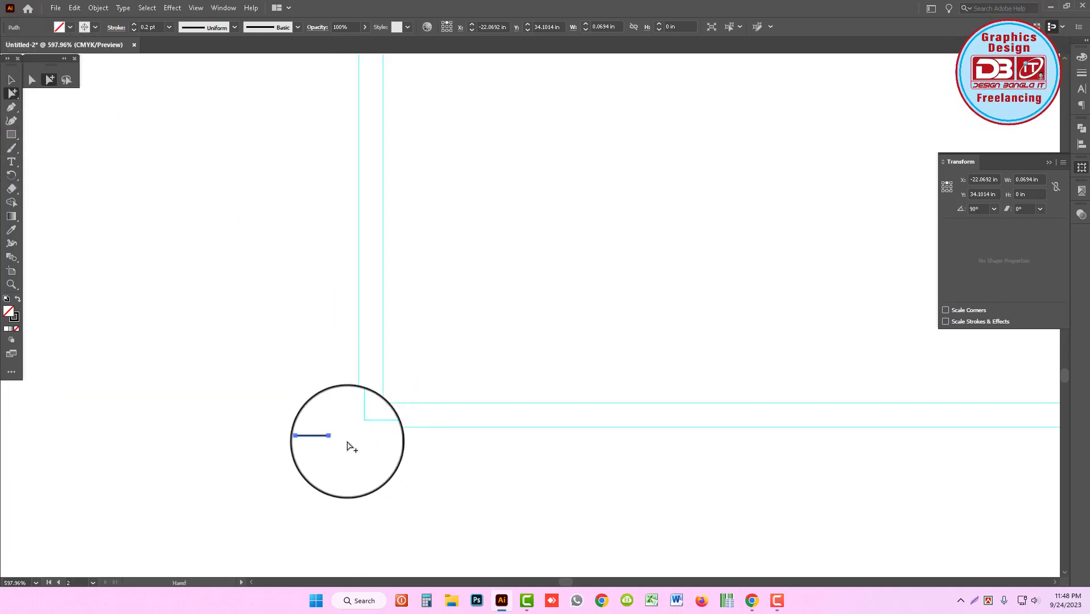
drag(334, 440, 356, 409)
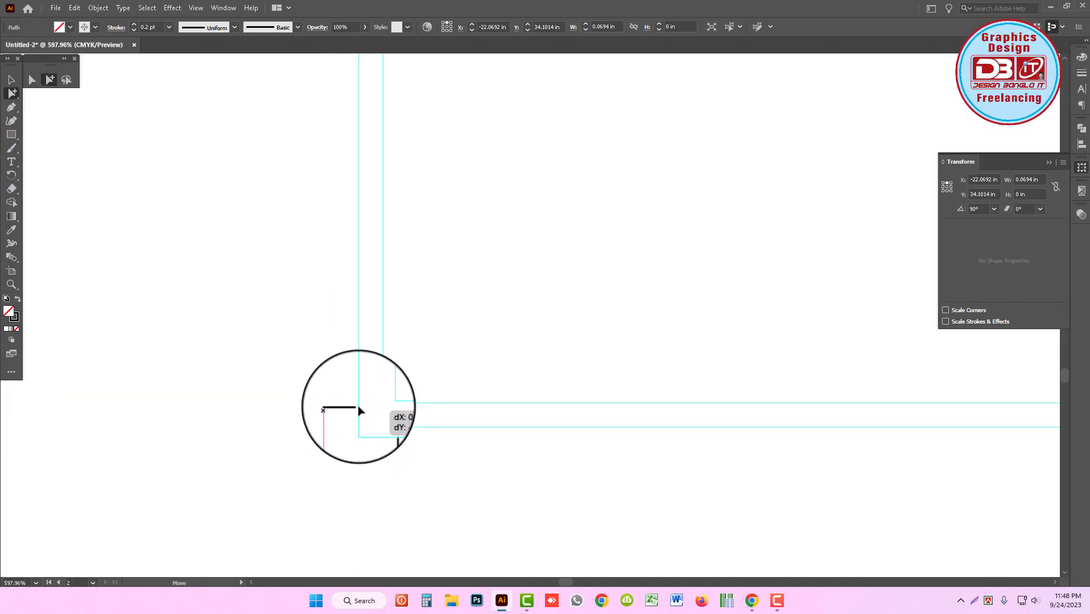
drag(361, 405, 404, 405)
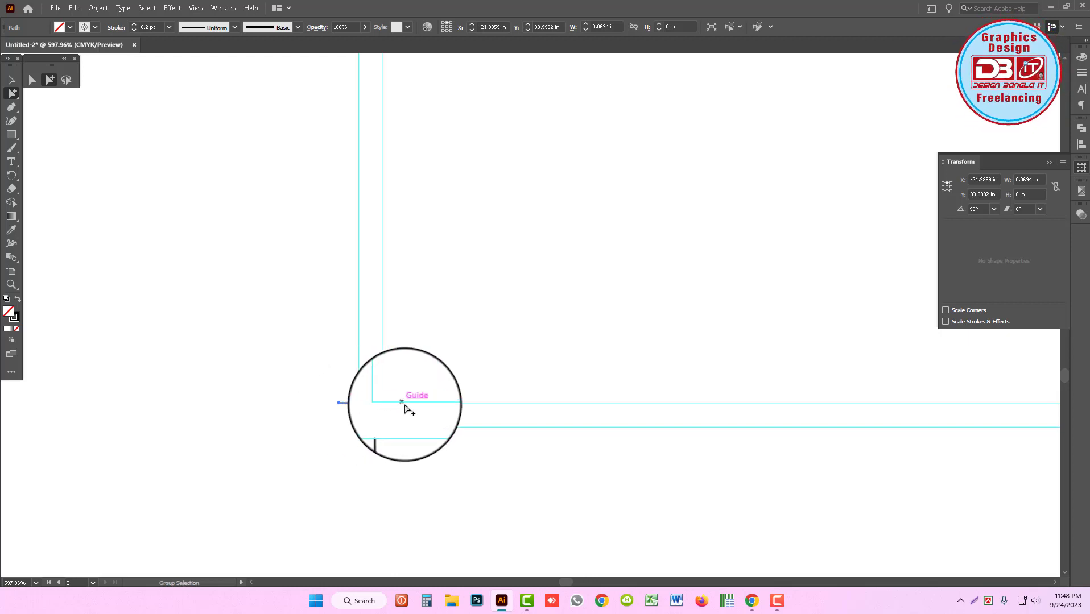
click(405, 402)
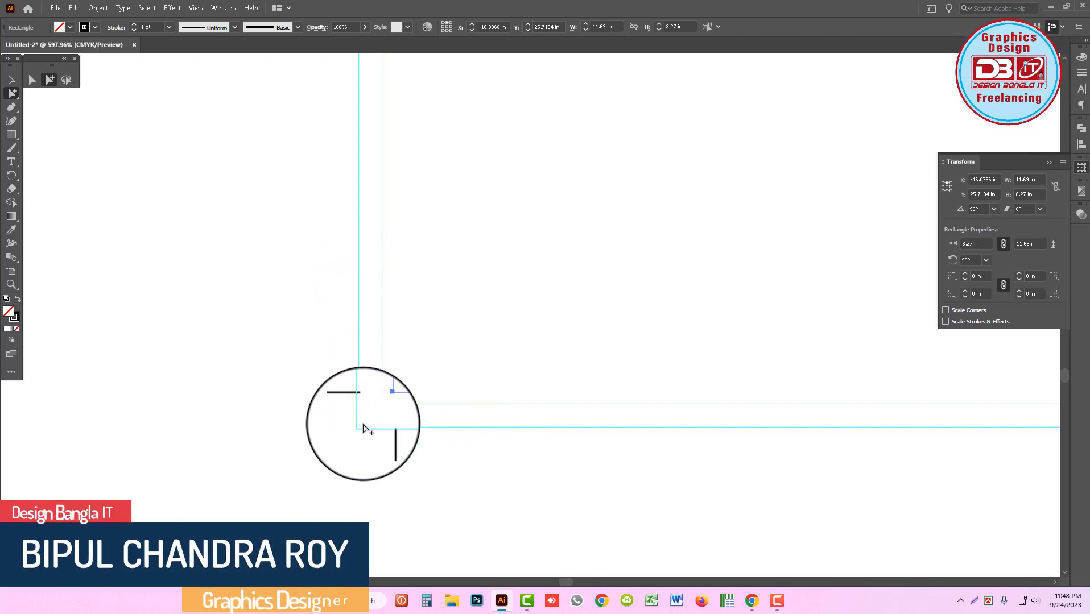
click(406, 442)
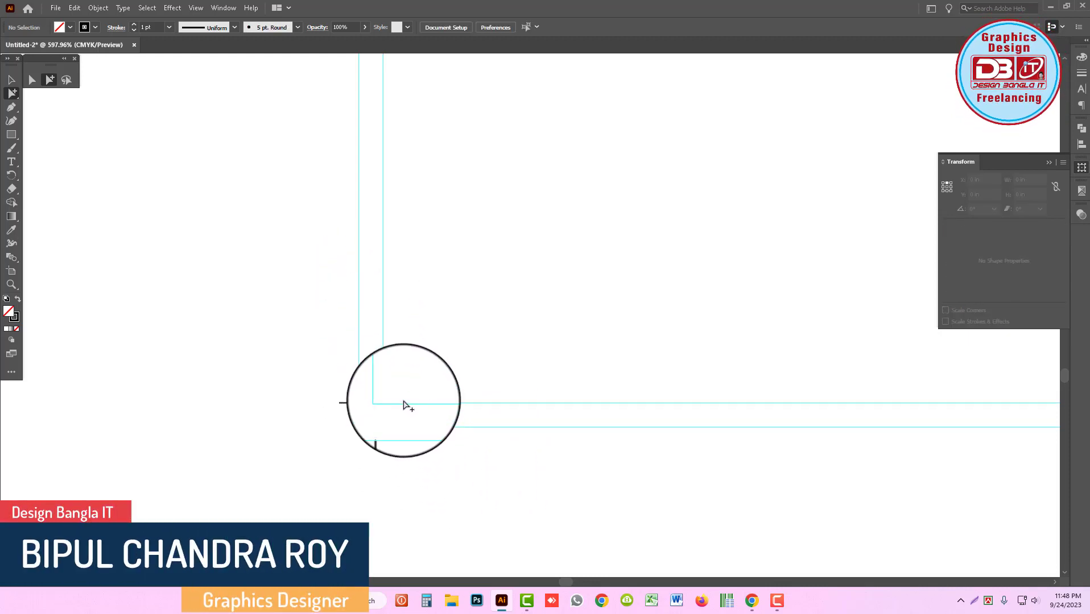
click(401, 405)
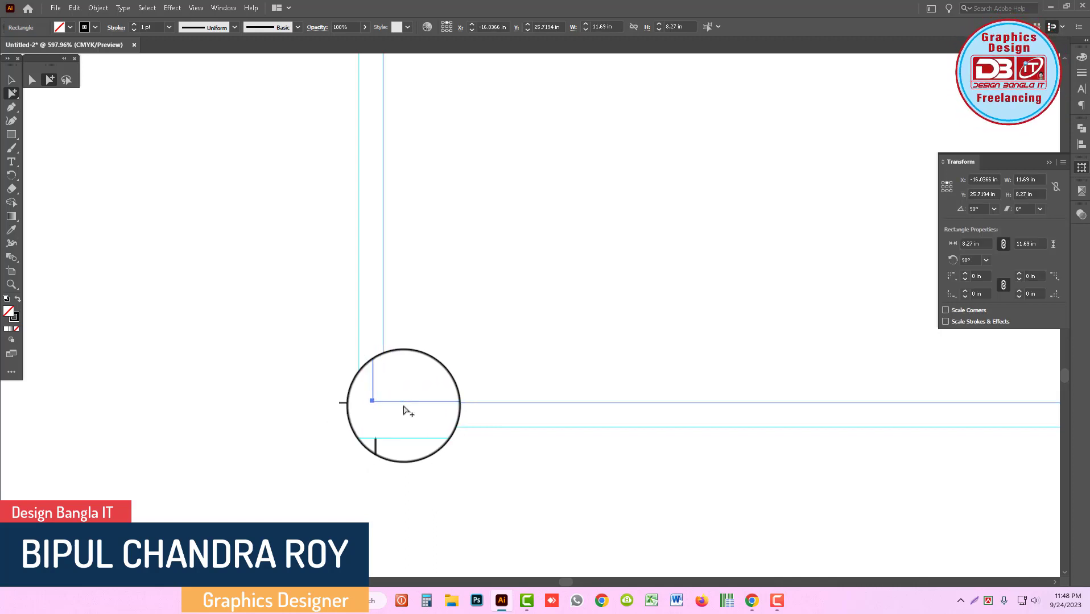
click(737, 323)
Step: Move a vertical crop mark right and align it with the bottom fold guide
click(737, 324)
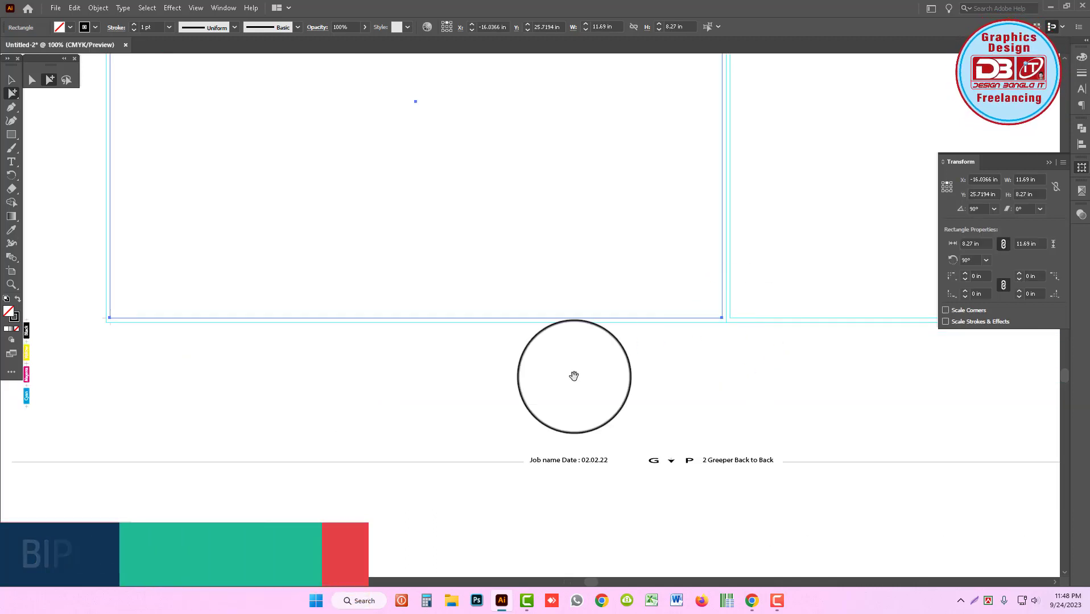
click(176, 364)
drag(113, 324, 727, 357)
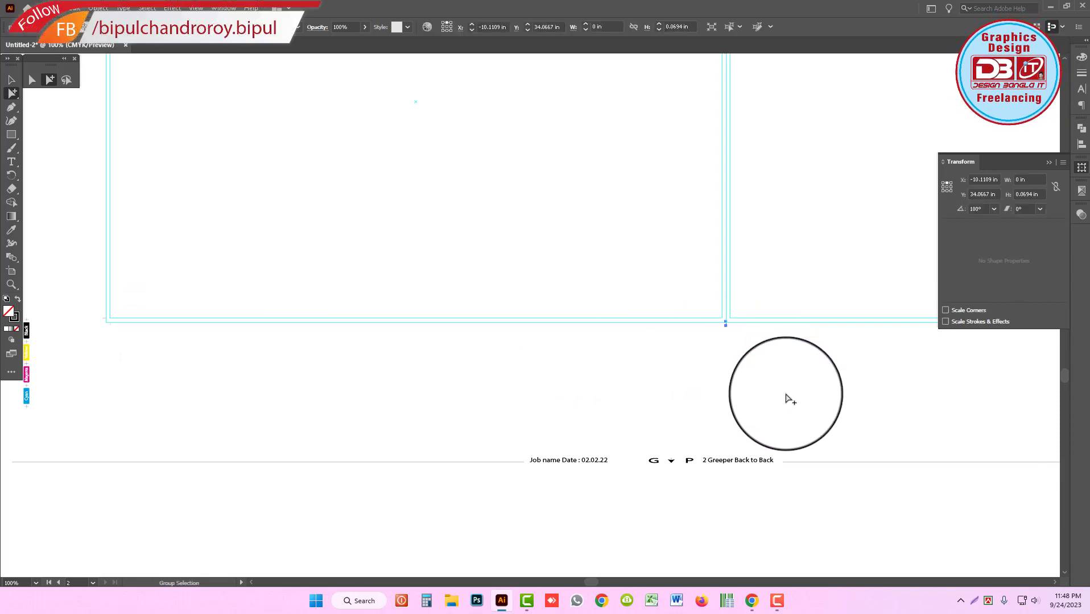
click(875, 466)
click(603, 291)
click(583, 285)
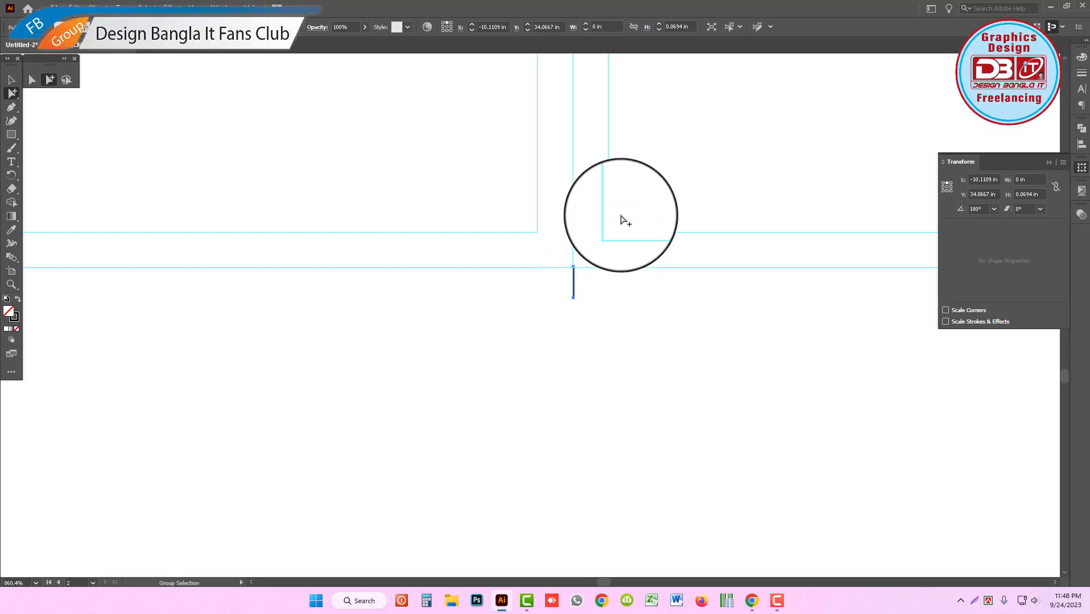
alt+click(581, 221)
alt+click(502, 275)
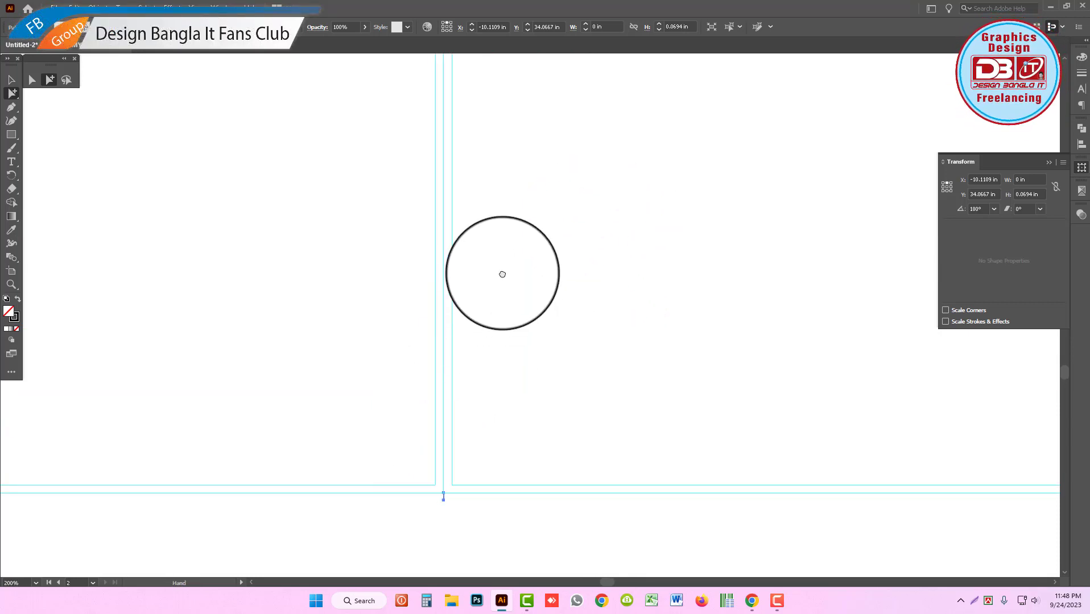
alt+click(509, 228)
alt+click(567, 384)
click(691, 444)
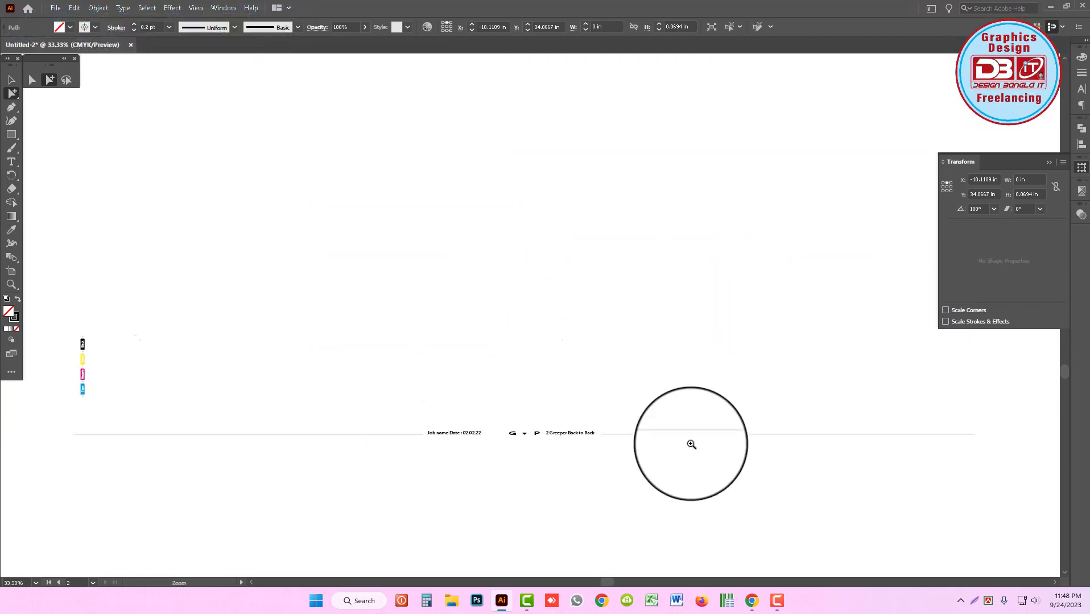
click(553, 305)
click(786, 363)
click(613, 231)
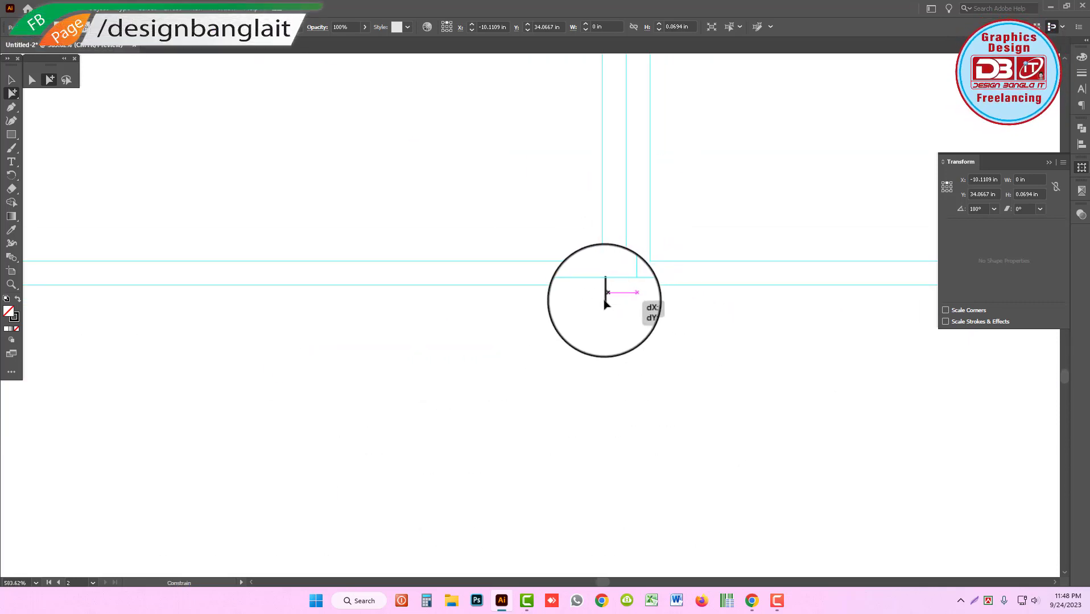
mouse_move(606, 303)
mouse_down()
mouse_move(643, 305)
mouse_move(608, 301)
mouse_up()
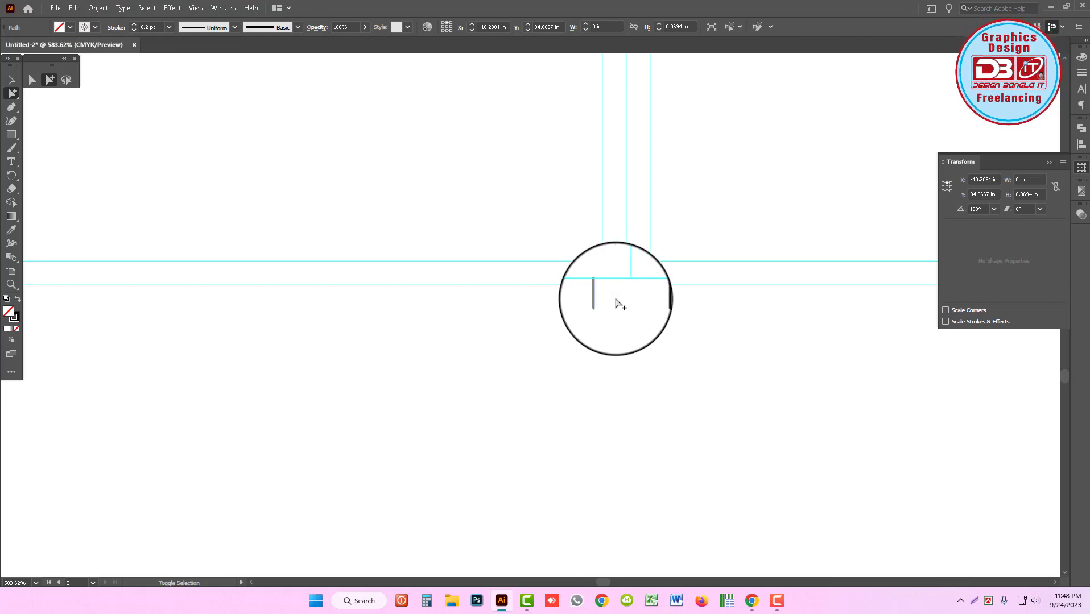
Step: Place vertical and horizontal crop marks at the layout's bottom-right corner
scroll(708, 311, down, 5)
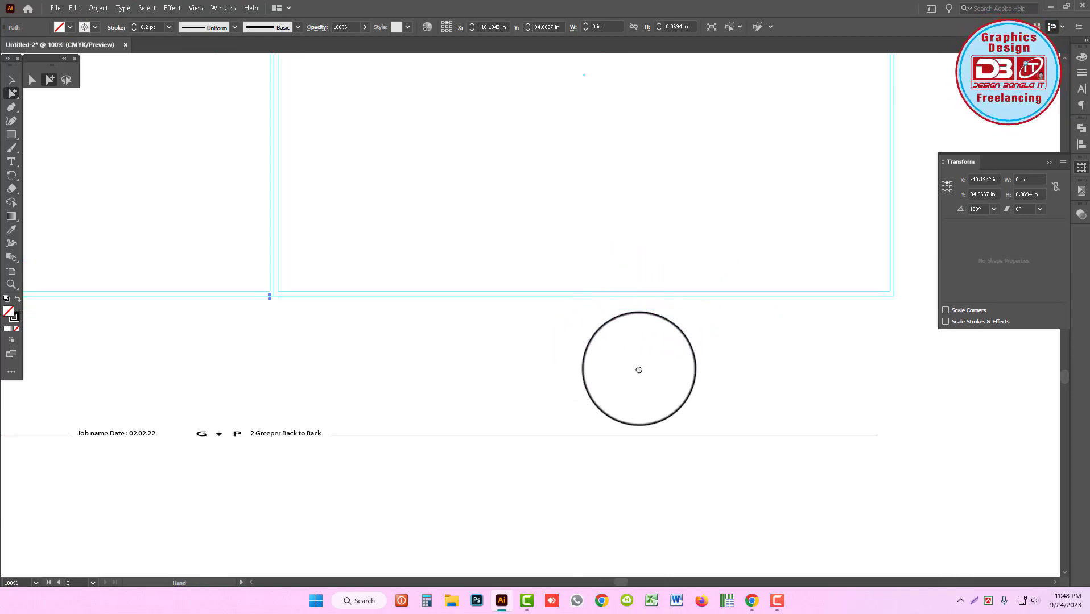
drag(639, 369, 535, 389)
click(170, 337)
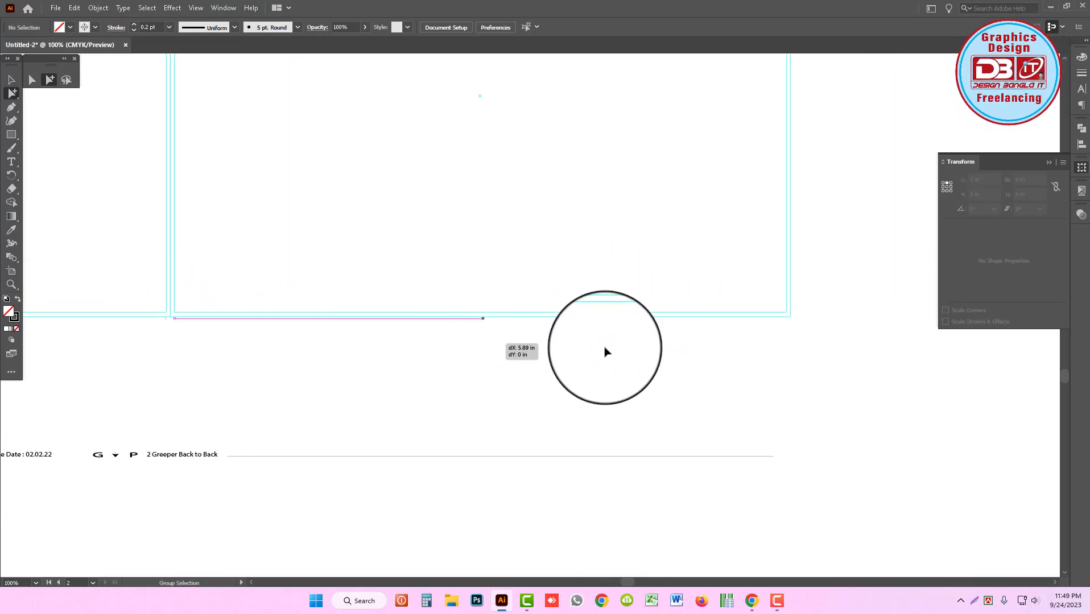
drag(605, 349, 815, 347)
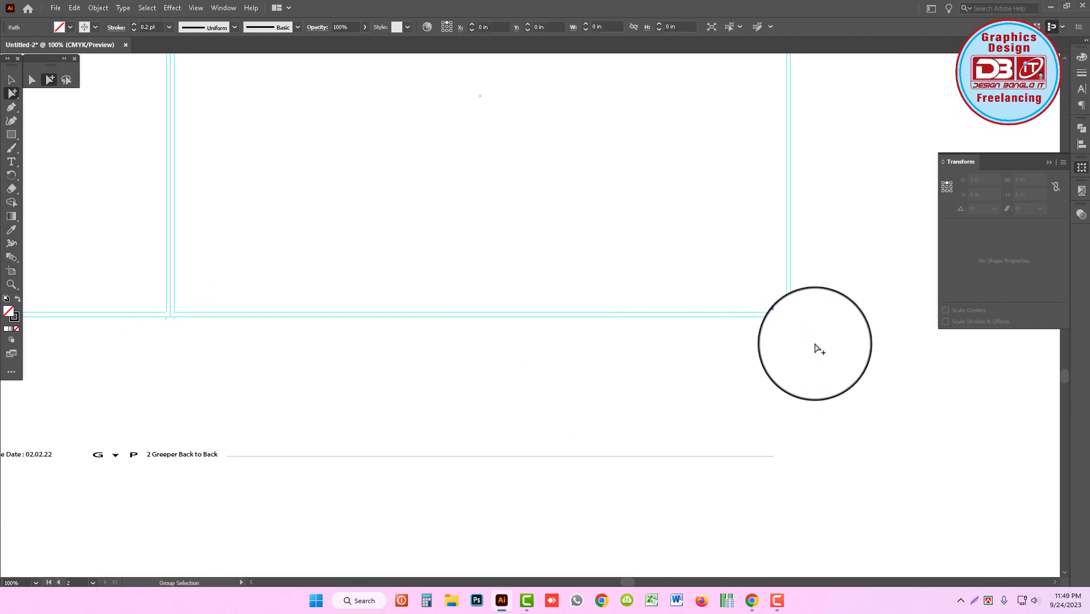
scroll(1022, 503, up, 5)
drag(1022, 502, 489, 345)
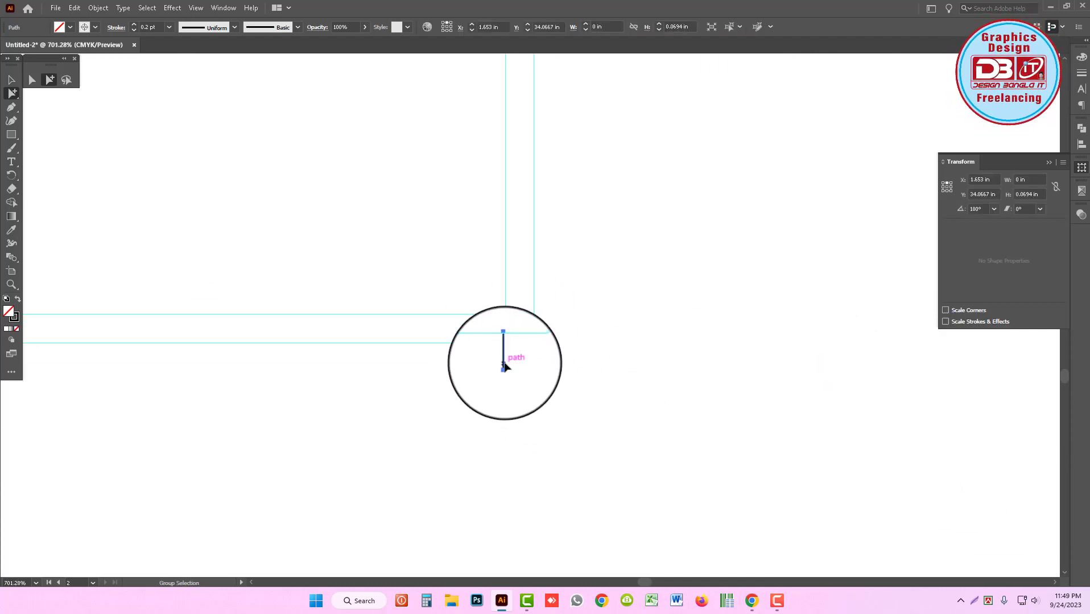
click(49, 80)
click(575, 369)
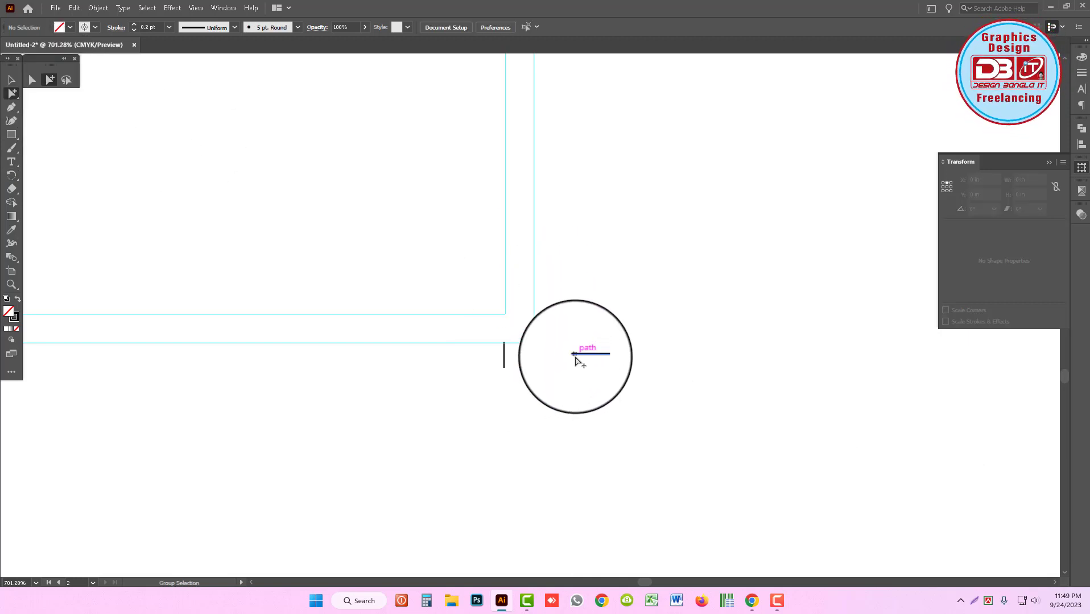
drag(536, 319, 543, 302)
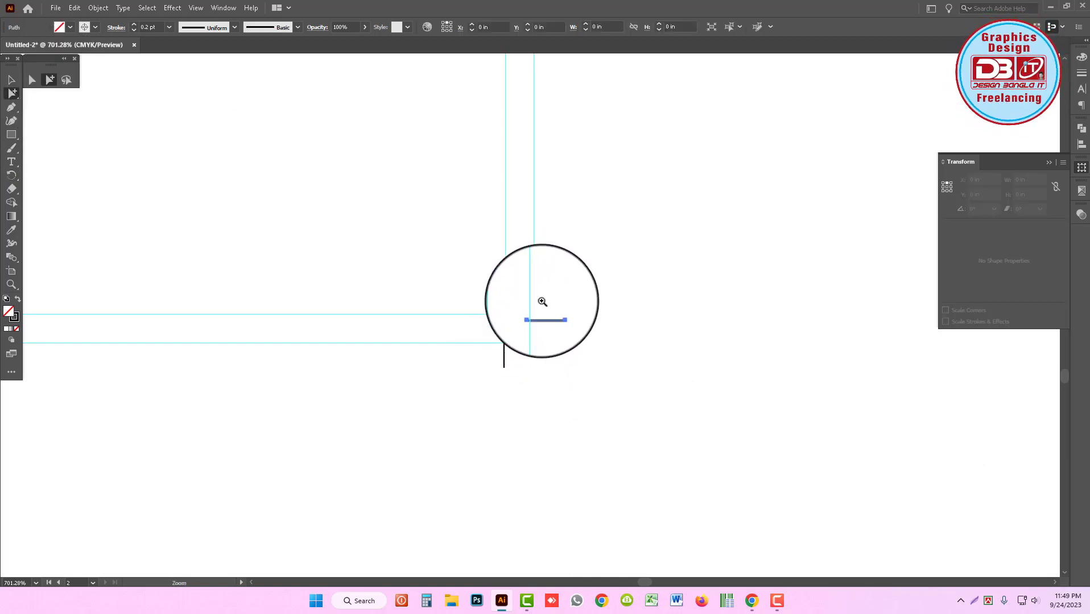
scroll(523, 289, down, 5)
scroll(446, 345, left, 5)
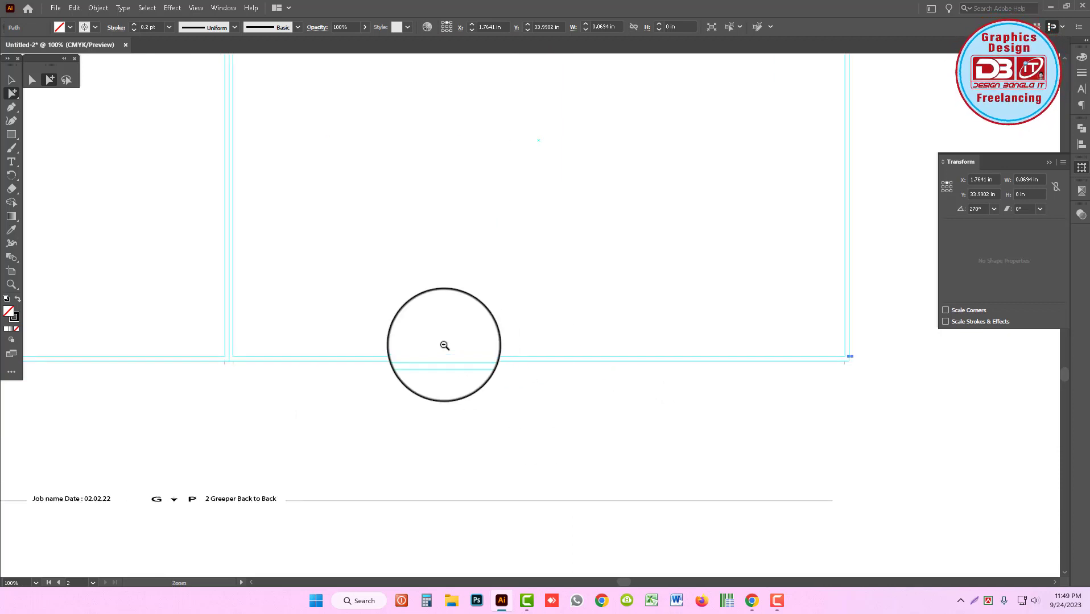
scroll(543, 371, down, 1)
scroll(418, 391, left, 2)
scroll(231, 359, left, 3)
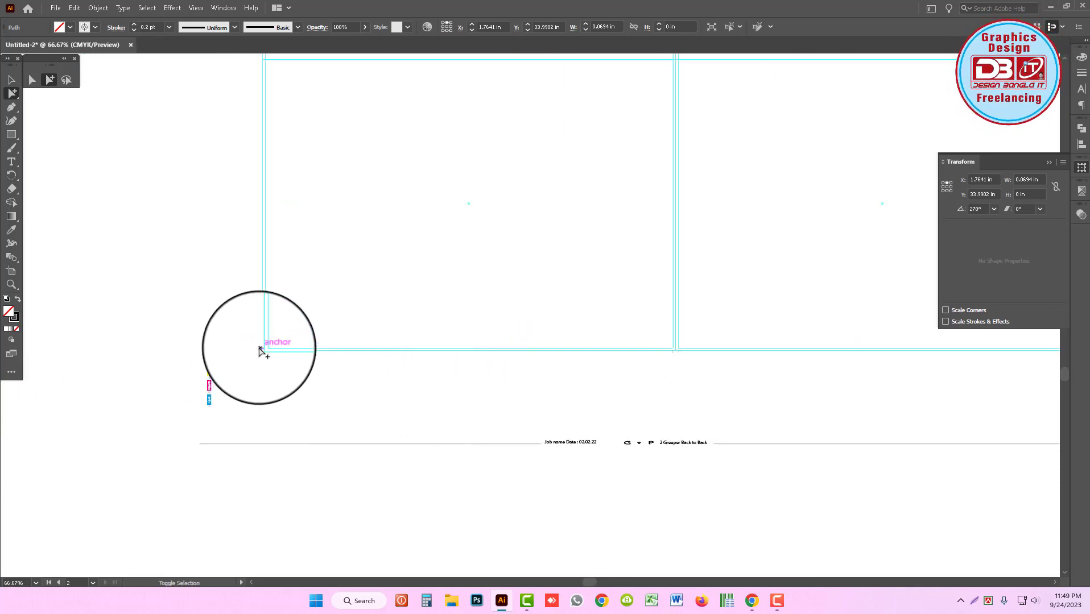
scroll(493, 348, down, 1)
scroll(706, 309, right, 3)
scroll(706, 309, up, 2)
Step: Copy the long horizontal trim line up to the middle fold
click(700, 436)
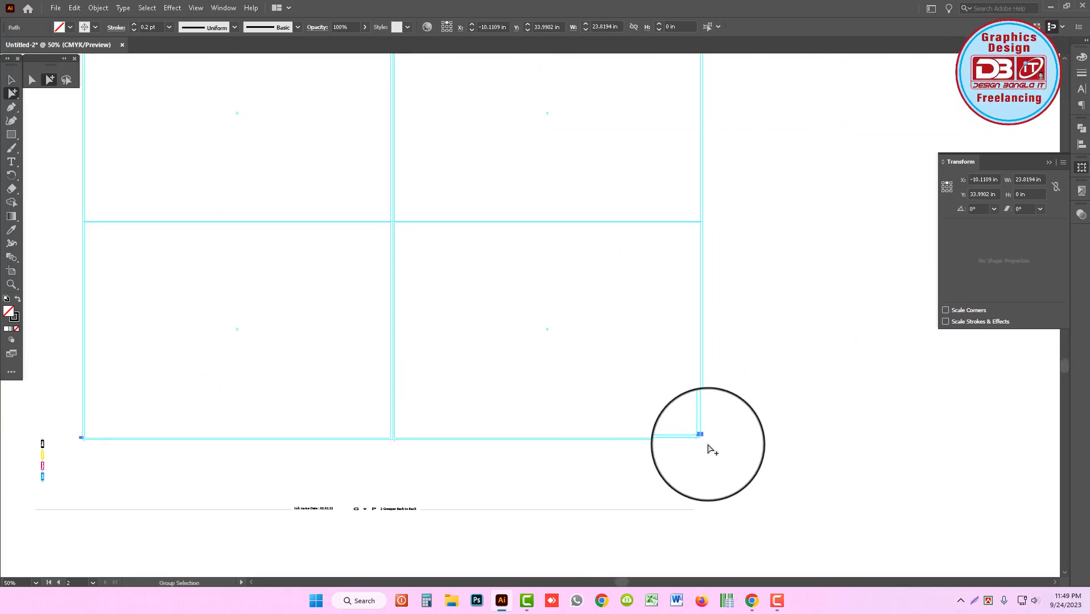
drag(708, 441, 712, 236)
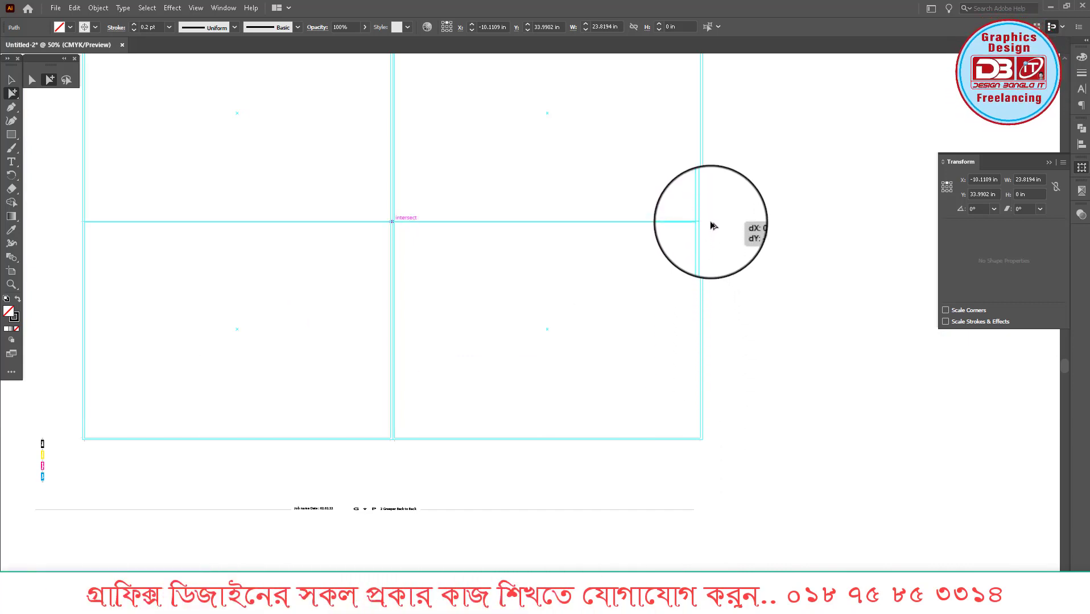
scroll(725, 244, up, 3)
scroll(671, 372, up, 3)
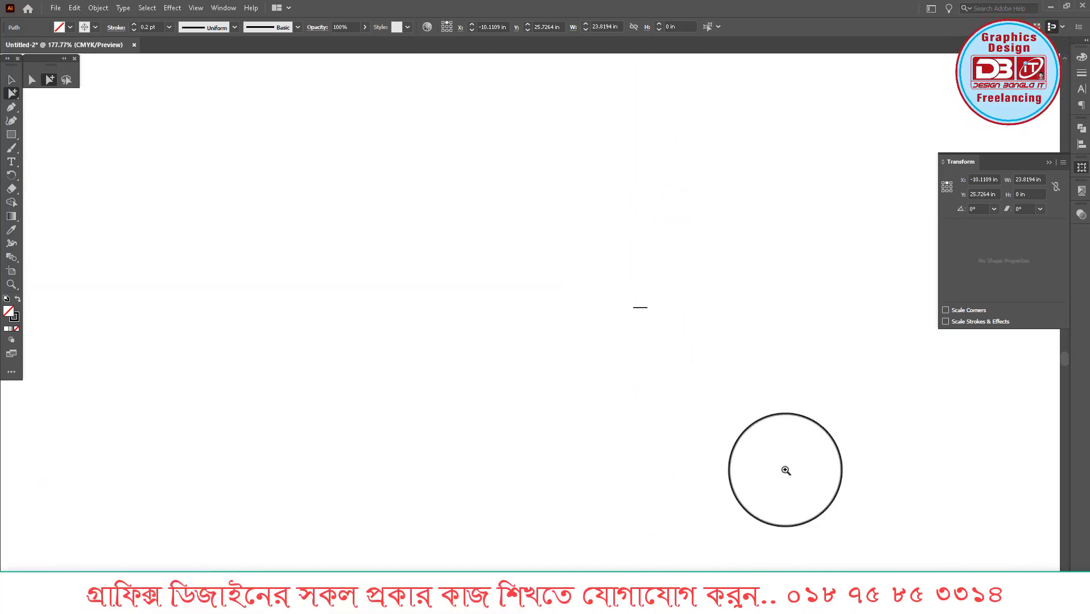
scroll(783, 467, up, 2)
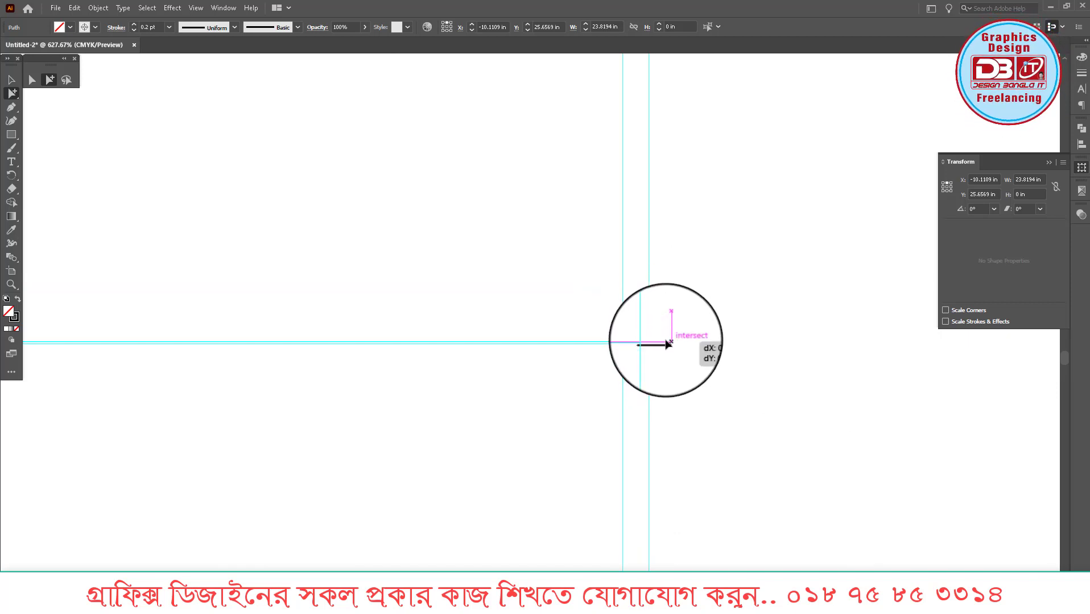
Step: Copy the long horizontal line again up to the grid's top edge
key(ctrl+1)
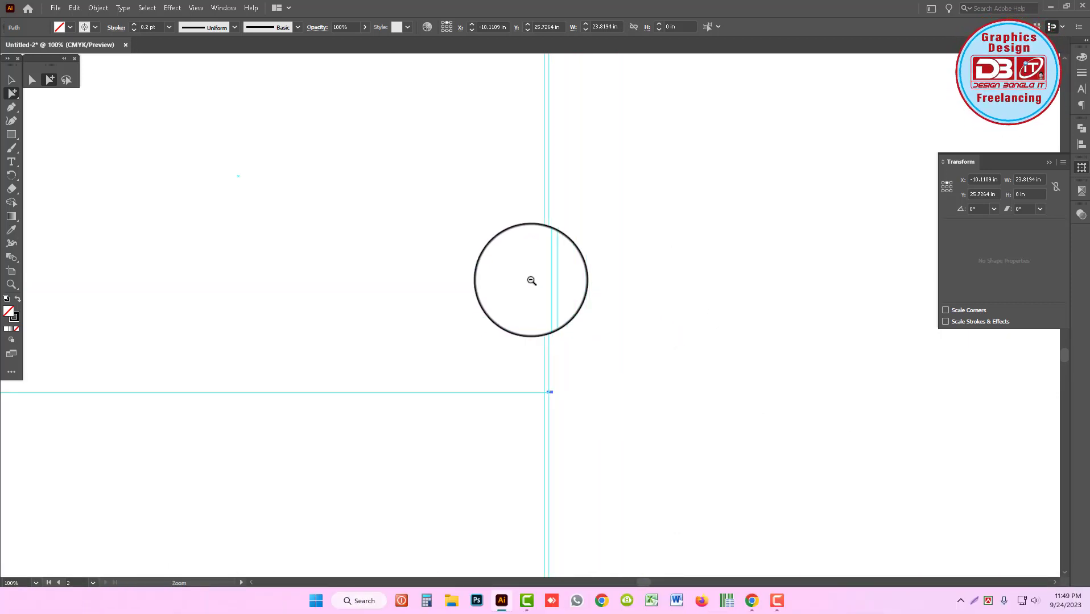
alt+click(532, 280)
alt+click(523, 355)
alt+click(506, 324)
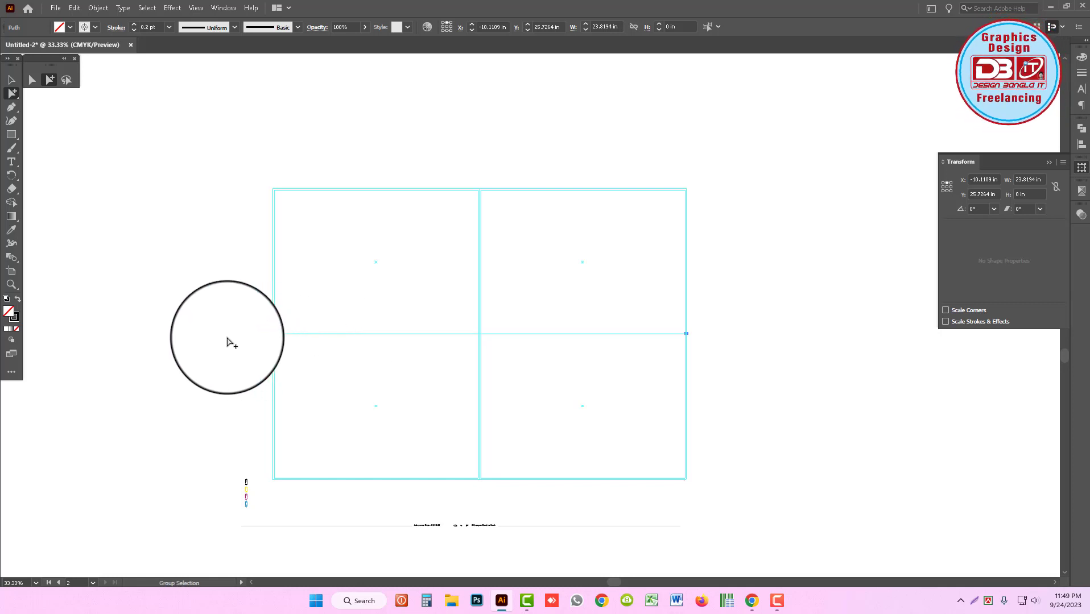
click(273, 340)
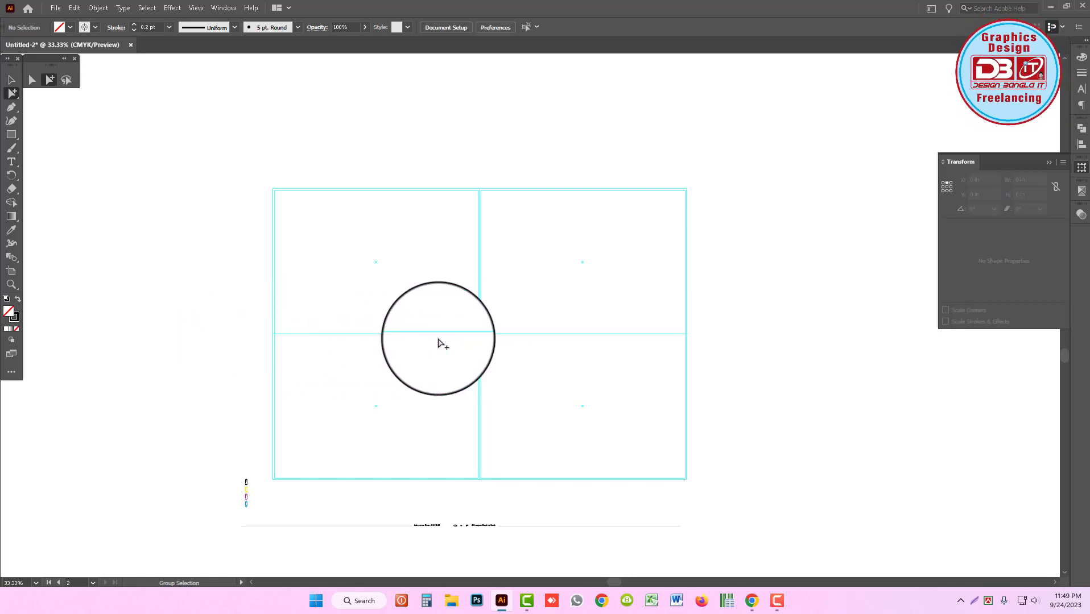
drag(283, 339, 568, 397)
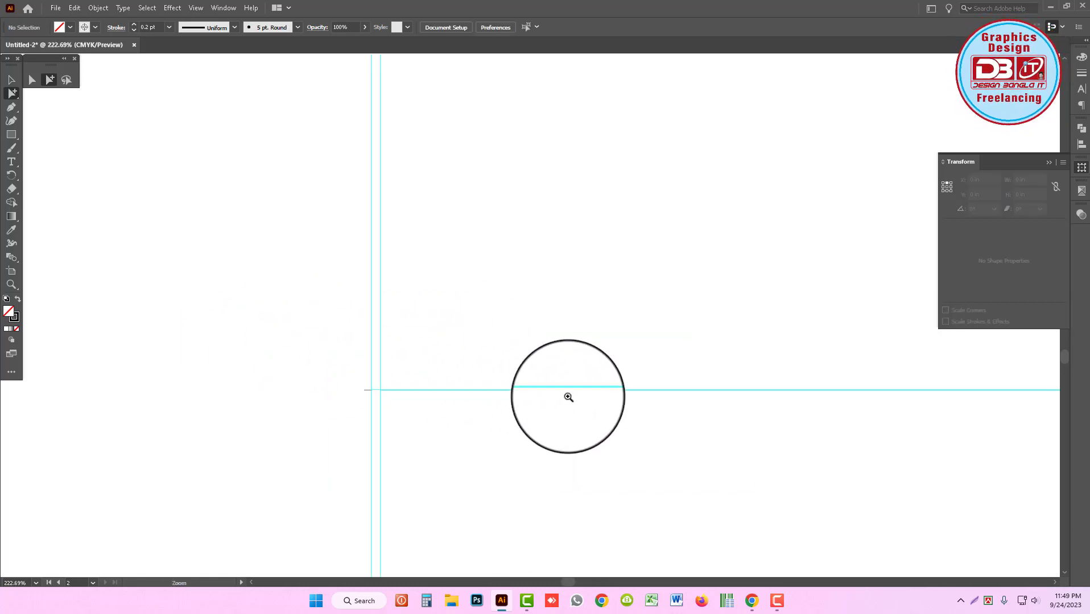
alt+click(768, 330)
alt+click(769, 330)
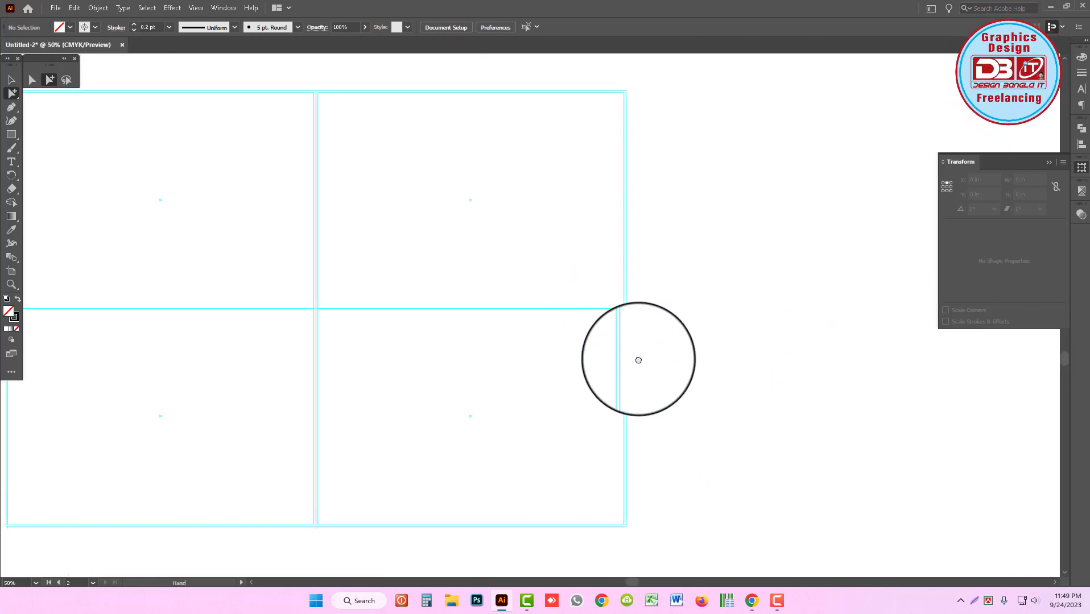
click(674, 359)
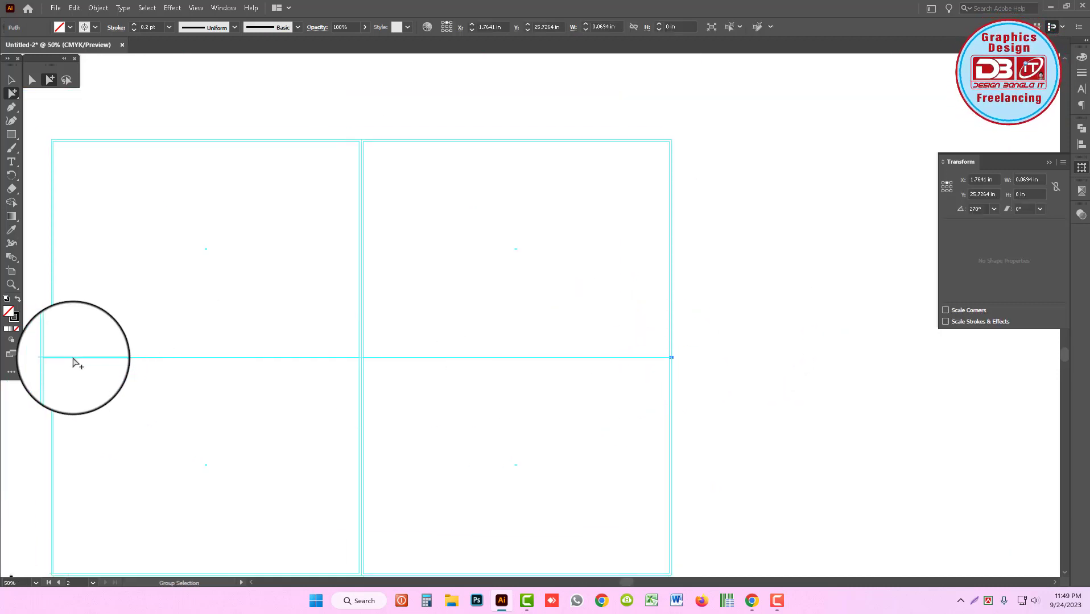
click(49, 358)
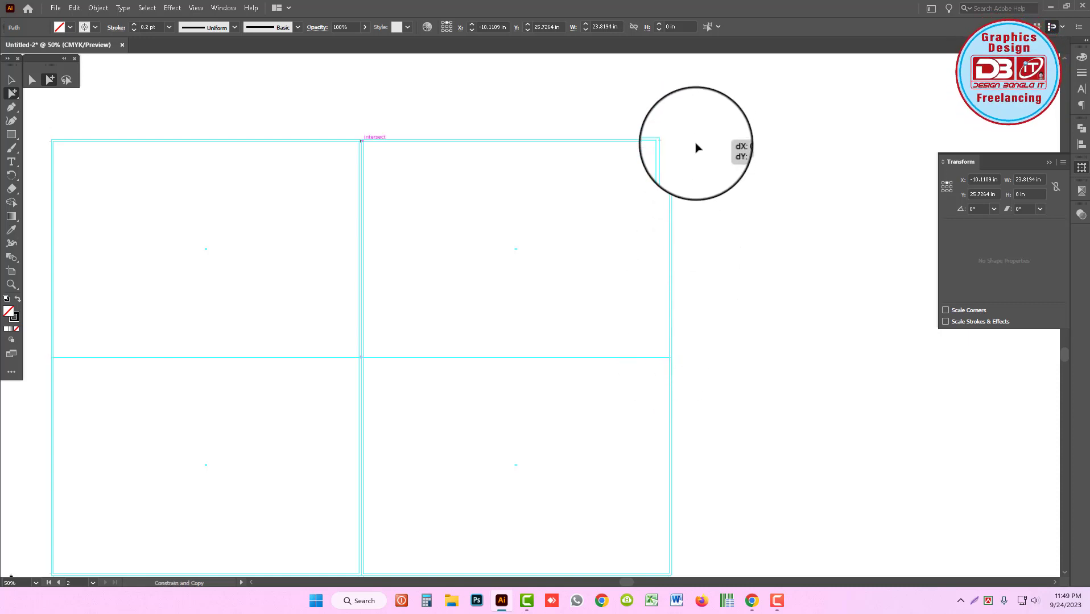
drag(678, 155, 683, 287)
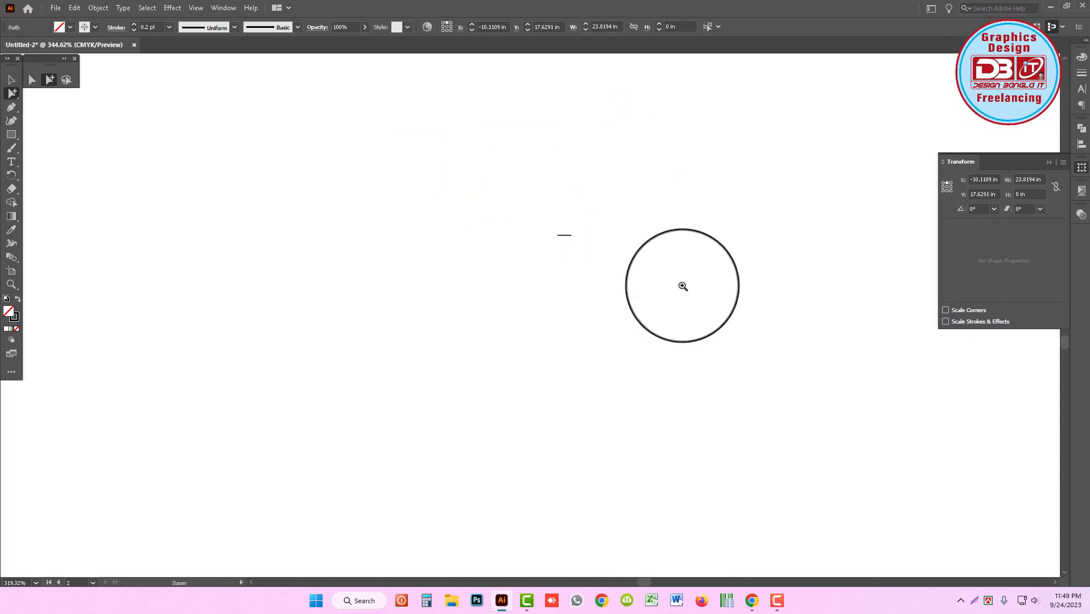
click(590, 240)
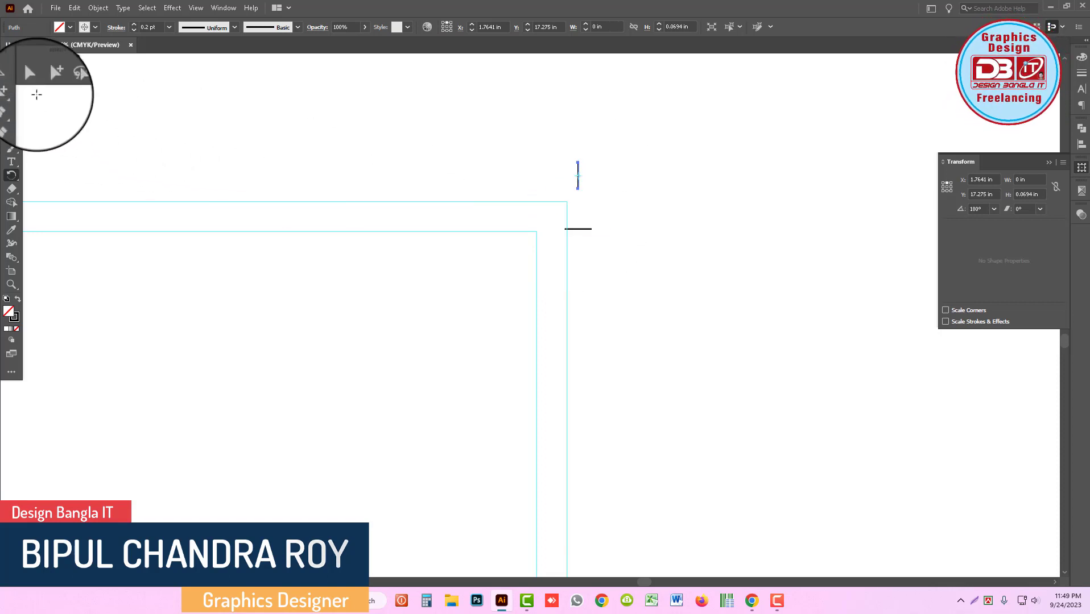
Step: Copy the vertical crop mark from the top-right corner left to the centre fold
click(47, 79)
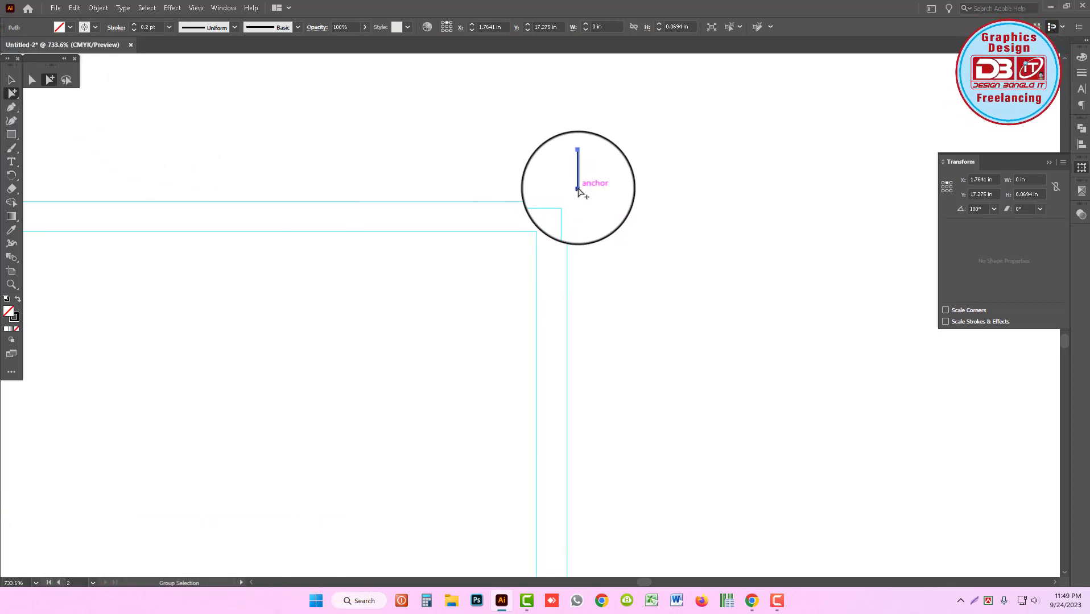
ctrl+alt+click(455, 279)
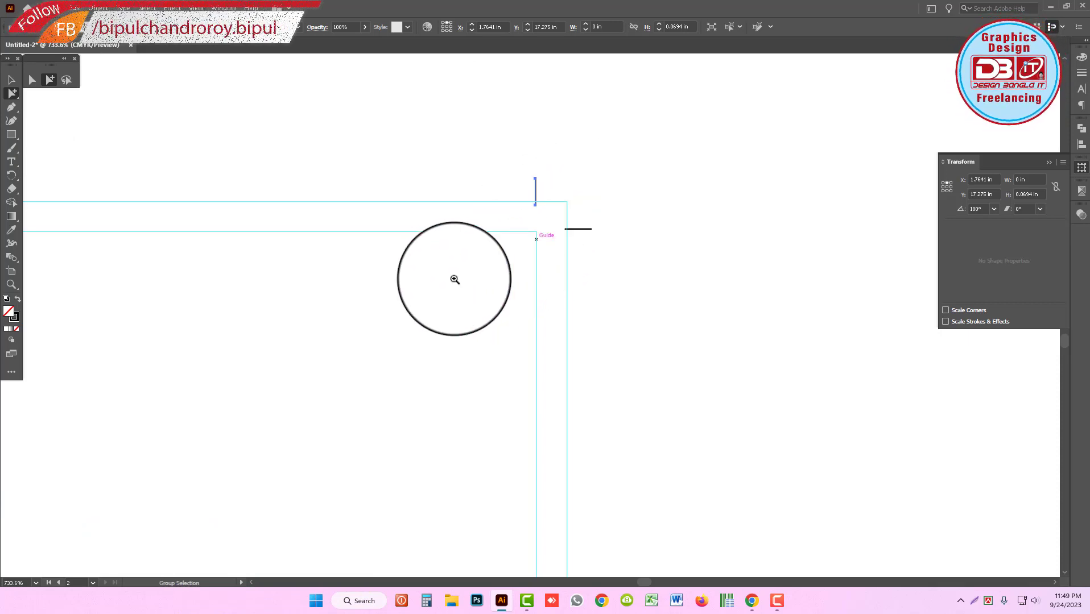
ctrl+alt+click(436, 277)
drag(455, 352, 847, 282)
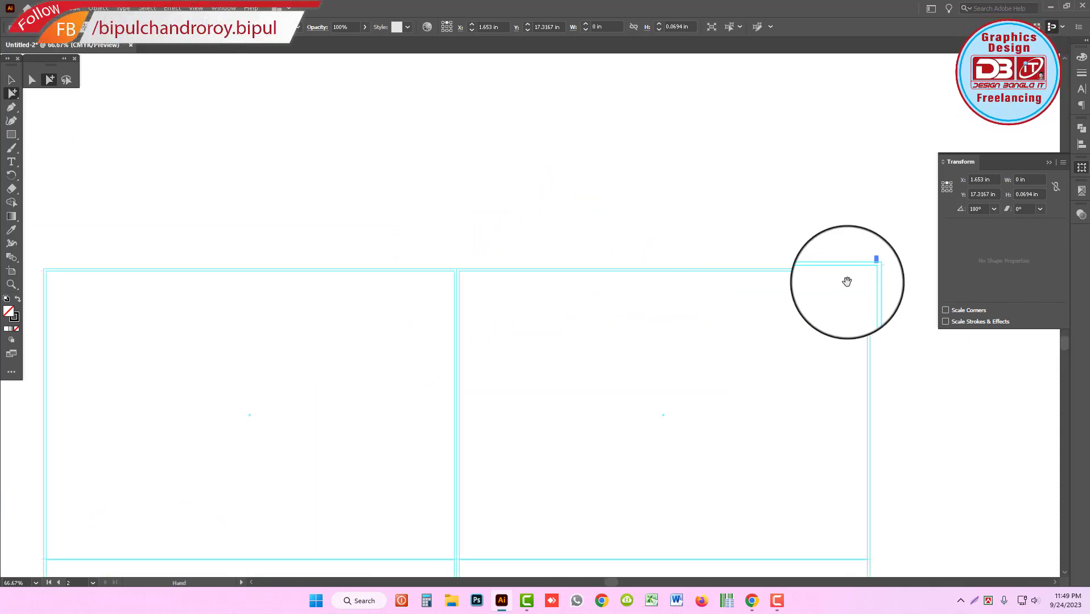
mouse_move(745, 273)
mouse_down()
mouse_move(462, 294)
mouse_move(470, 302)
mouse_up()
scroll(515, 314, up, 5)
Step: Copy a vertical crop mark to the grid's top-left corner and fine-tune its position
ctrl+alt+click(440, 335)
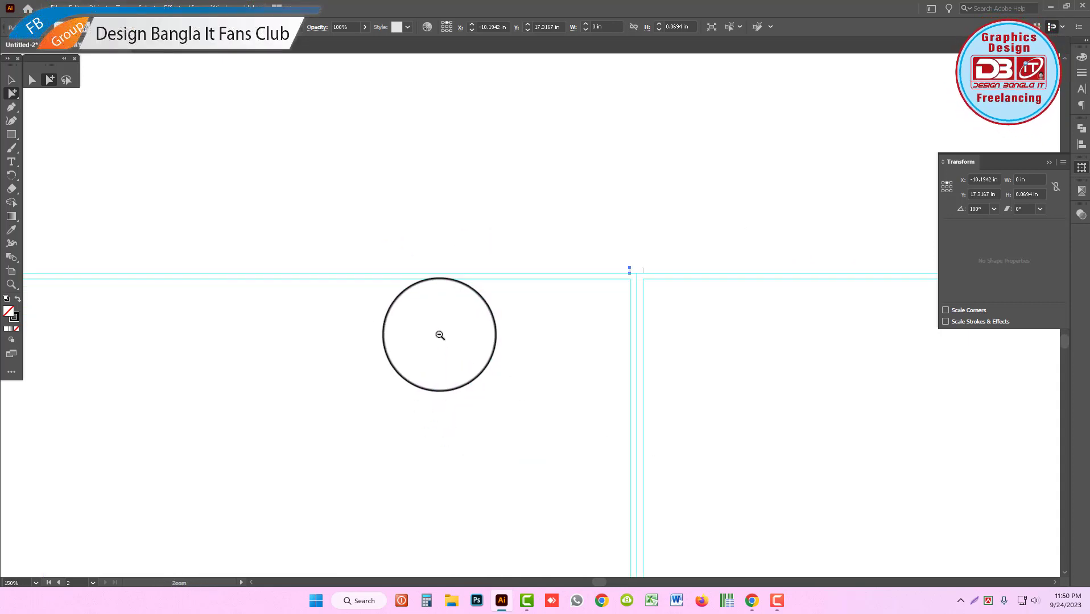
mouse_move(439, 335)
mouse_down()
mouse_move(651, 305)
mouse_move(269, 322)
mouse_up()
scroll(315, 351, up, 5)
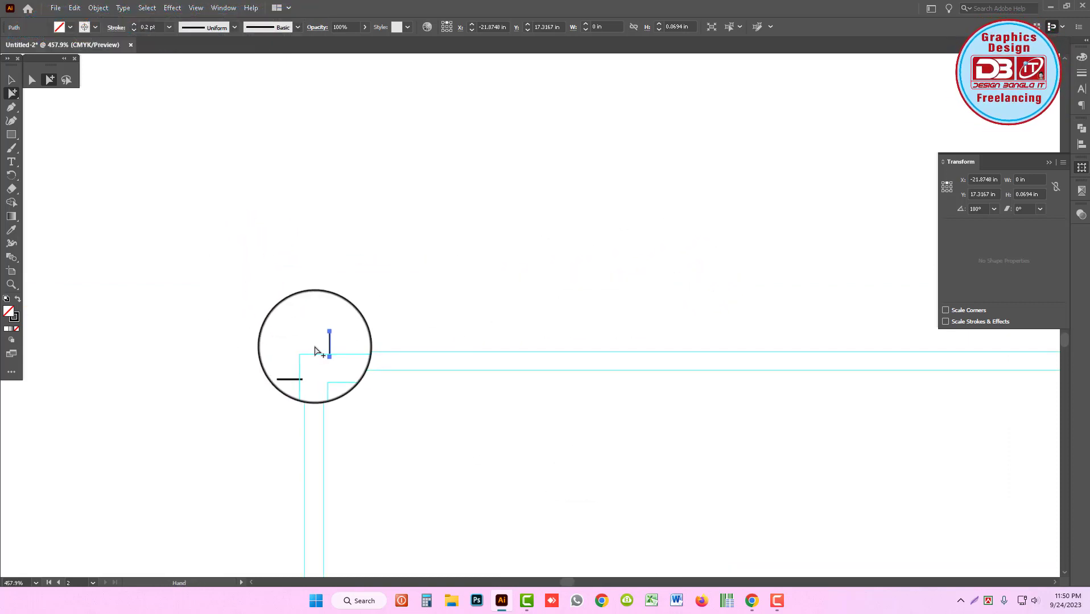
drag(320, 351, 323, 351)
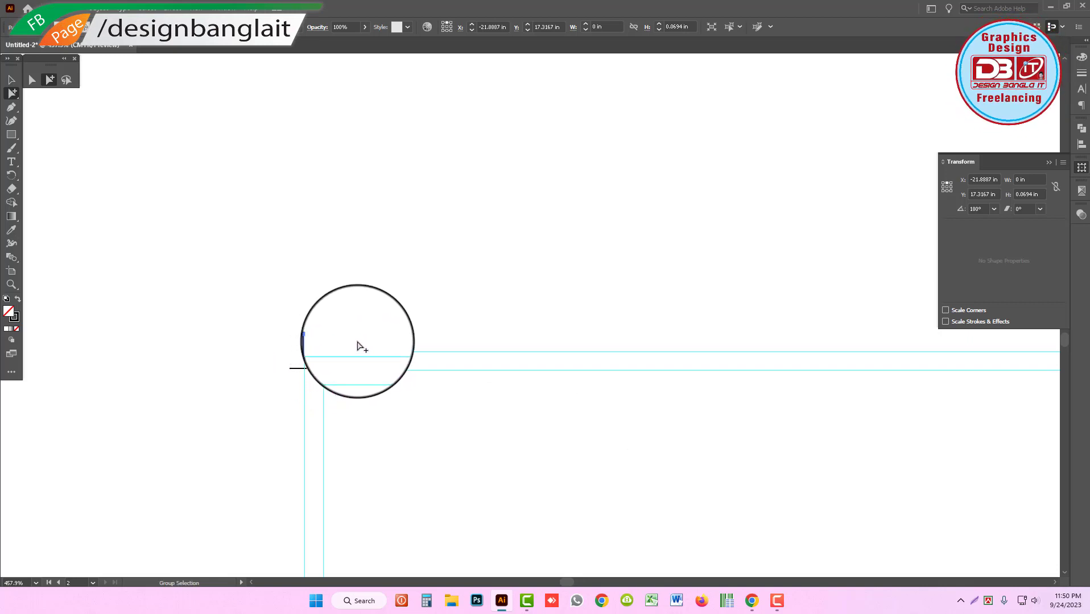
scroll(341, 353, up, 3)
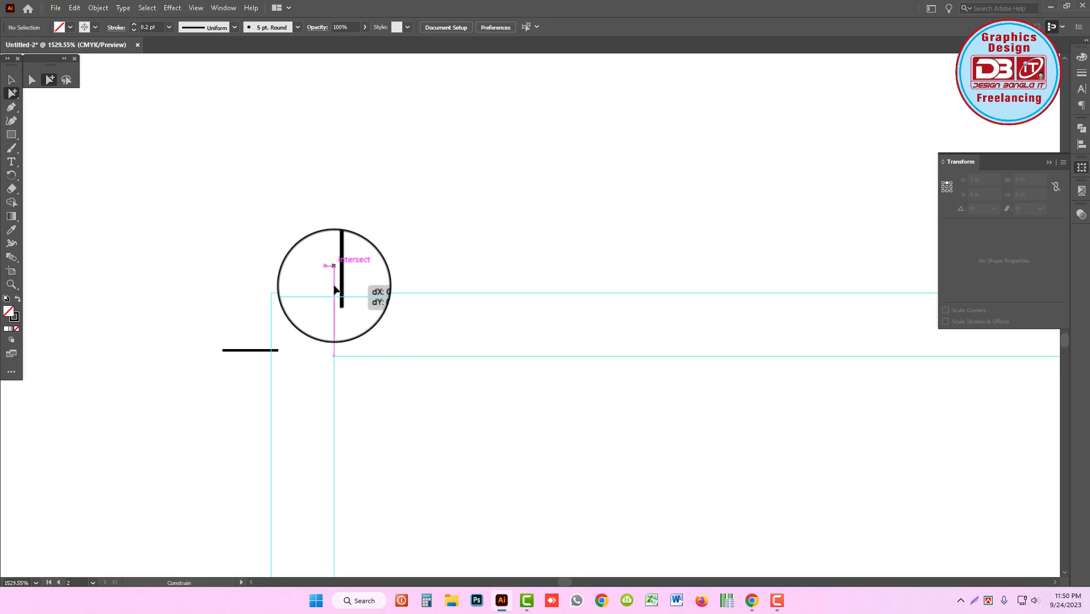
drag(335, 290, 343, 292)
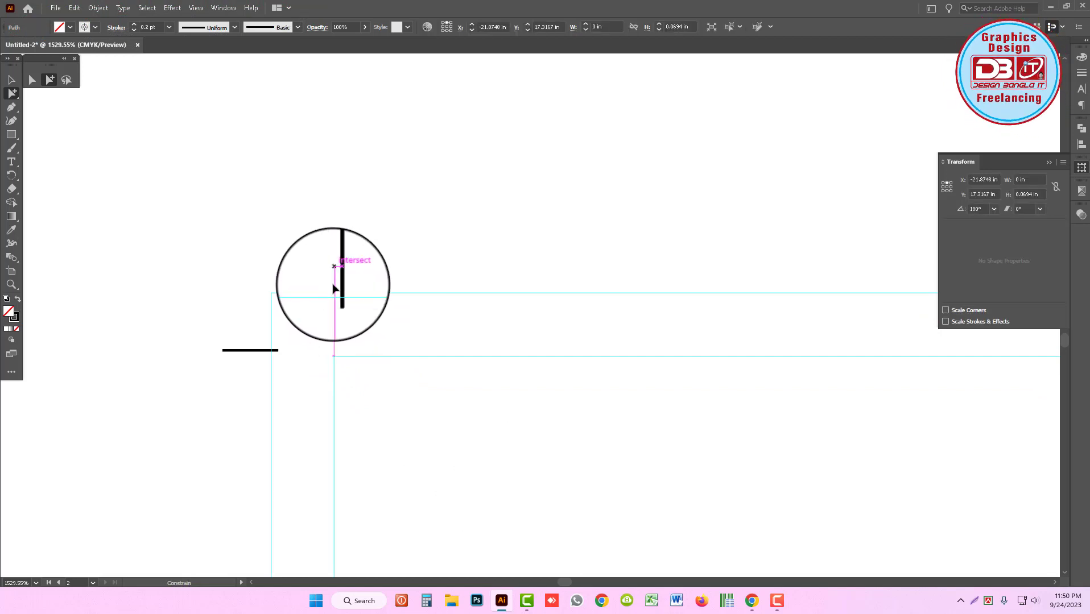
scroll(335, 300, up, 3)
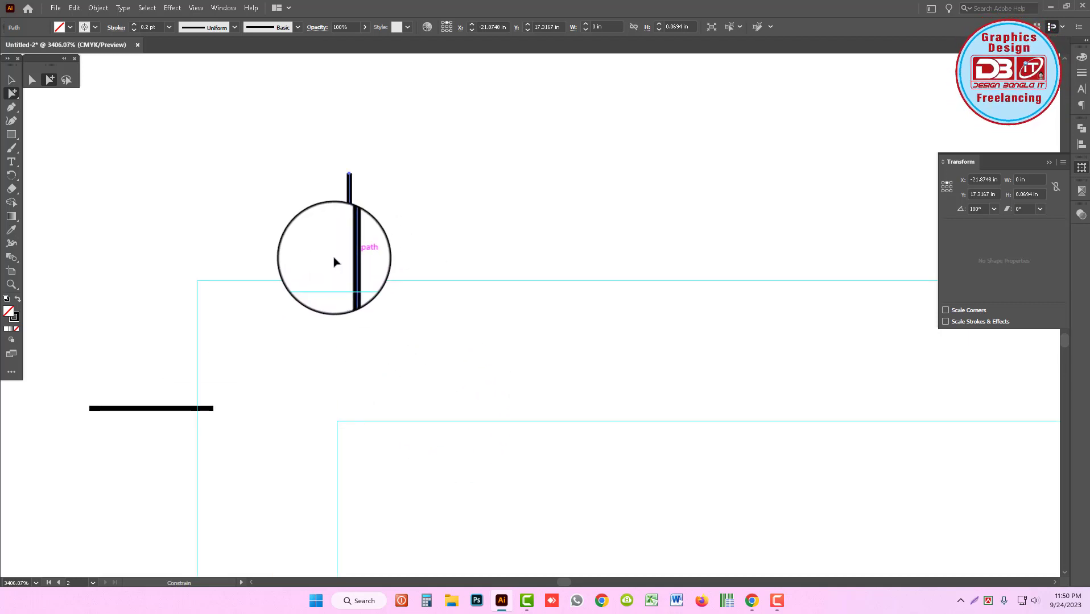
drag(330, 262, 334, 269)
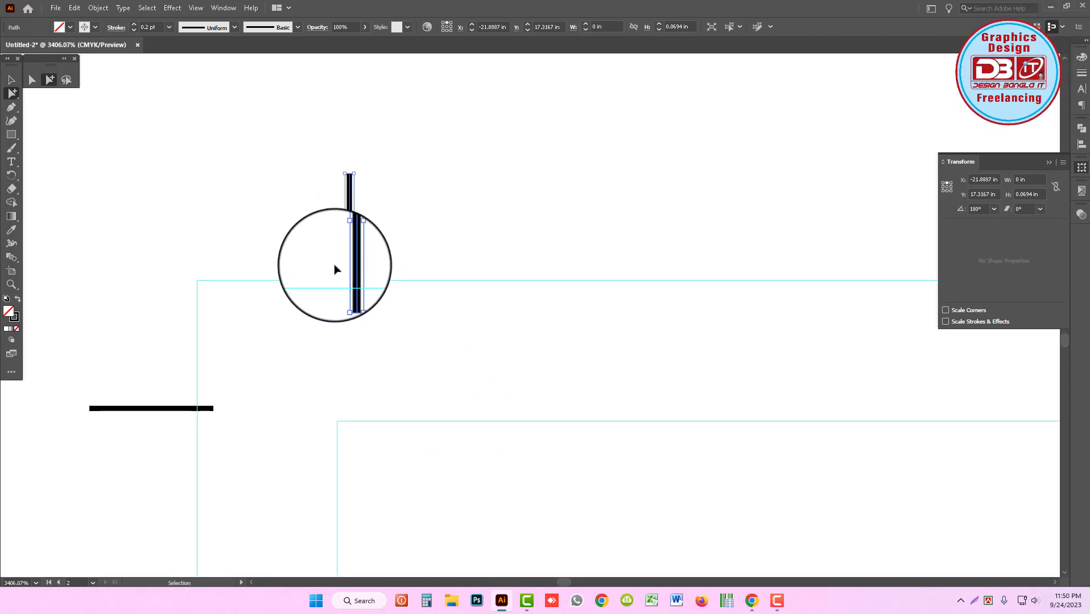
scroll(484, 338, down, 3)
scroll(504, 336, down, 3)
scroll(604, 334, down, 3)
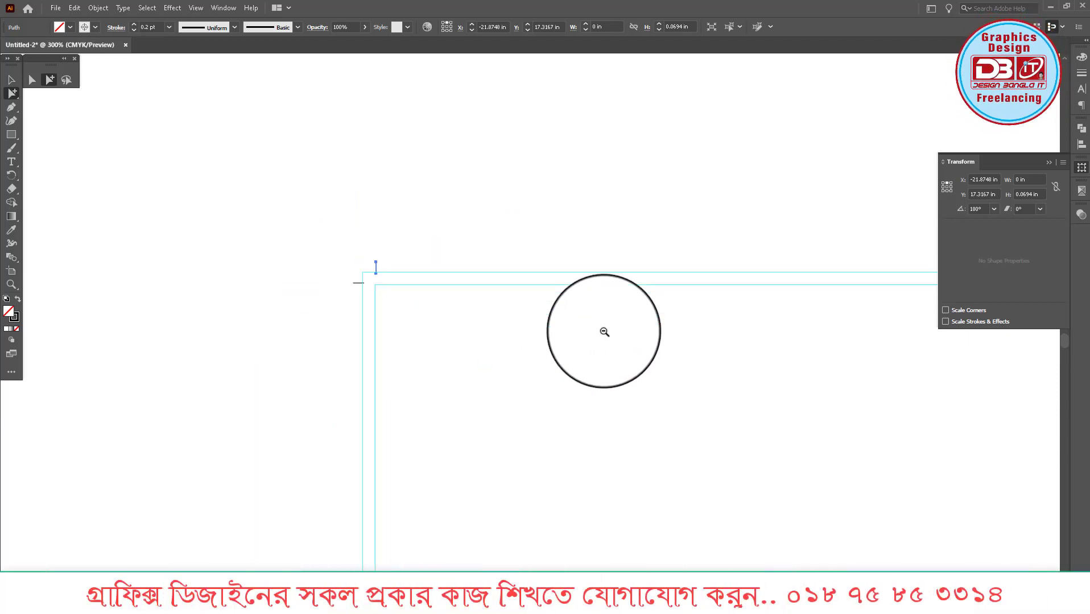
scroll(604, 332, down, 2)
scroll(604, 331, down, 2)
scroll(604, 334, down, 2)
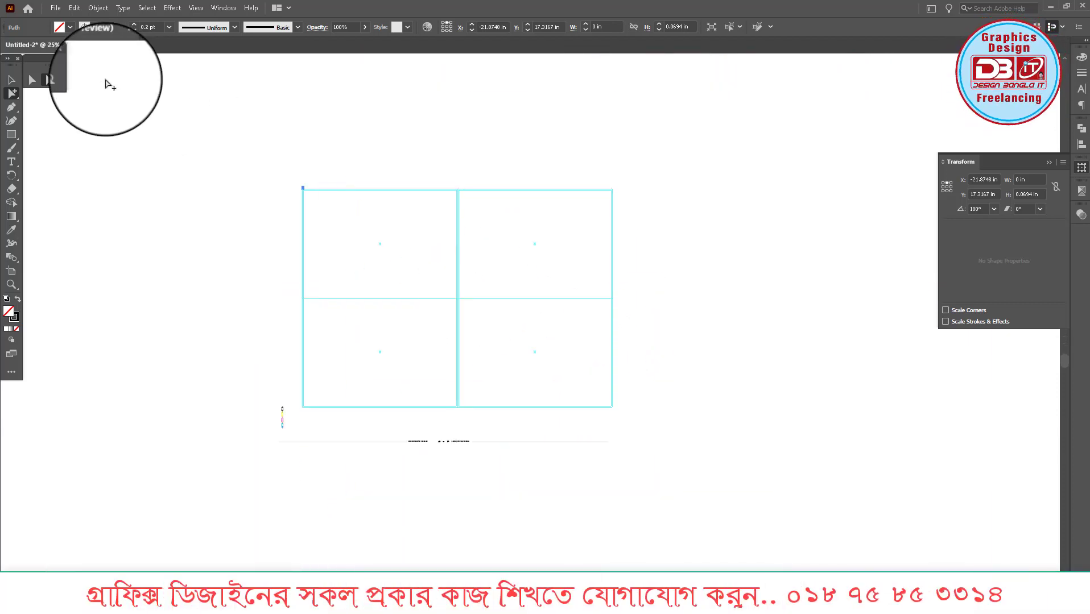
Step: Position colour-bar marks along the left edge, with a copy at the top-left
click(12, 85)
click(262, 150)
drag(380, 292, 562, 427)
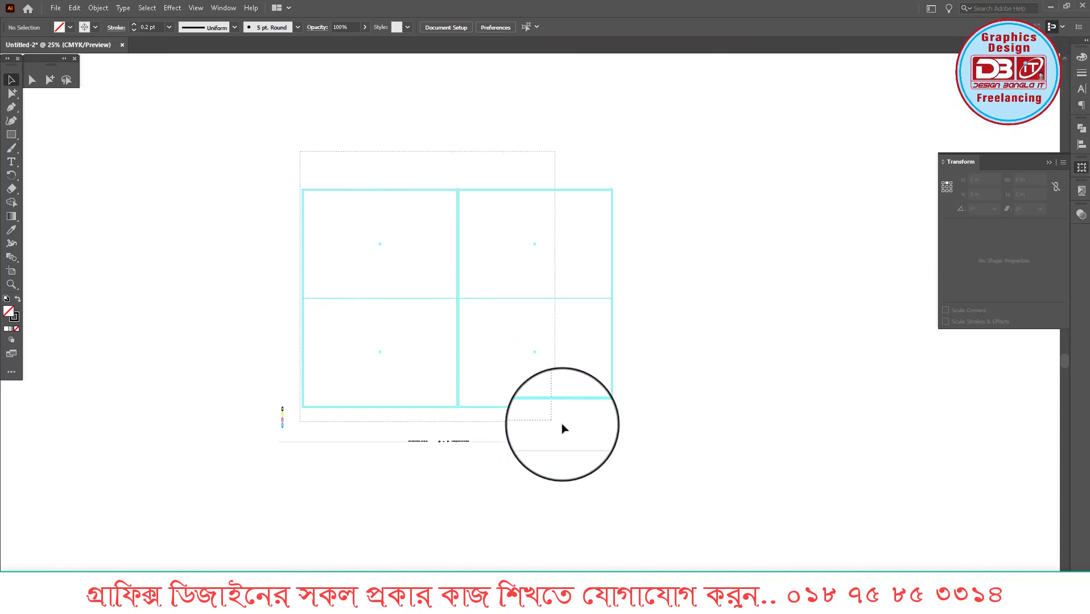
drag(645, 419, 648, 408)
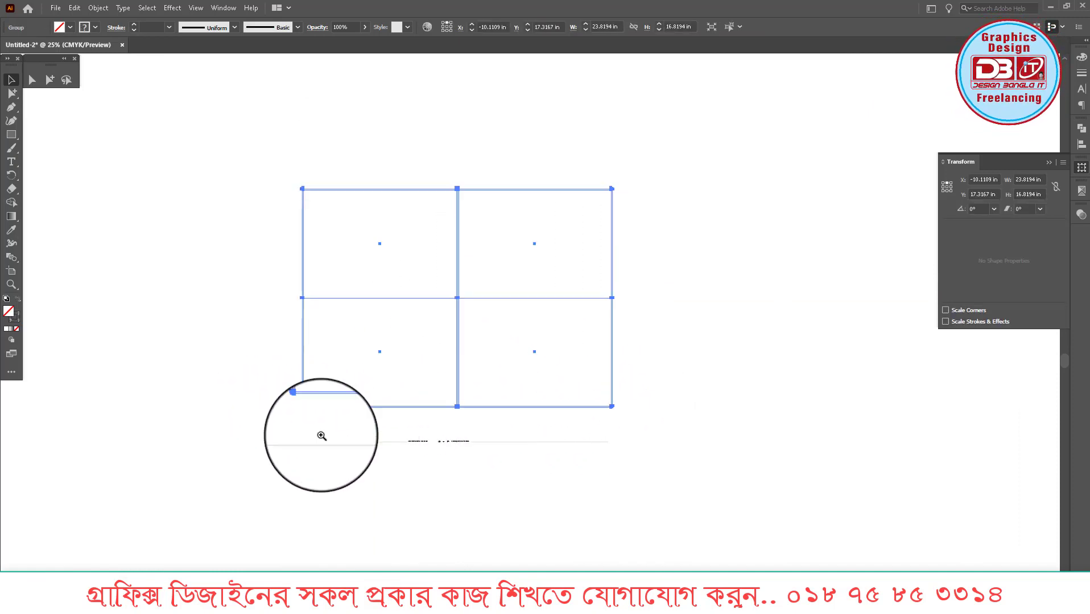
scroll(317, 438, up, 10)
drag(343, 446, 518, 228)
scroll(642, 299, down, 2)
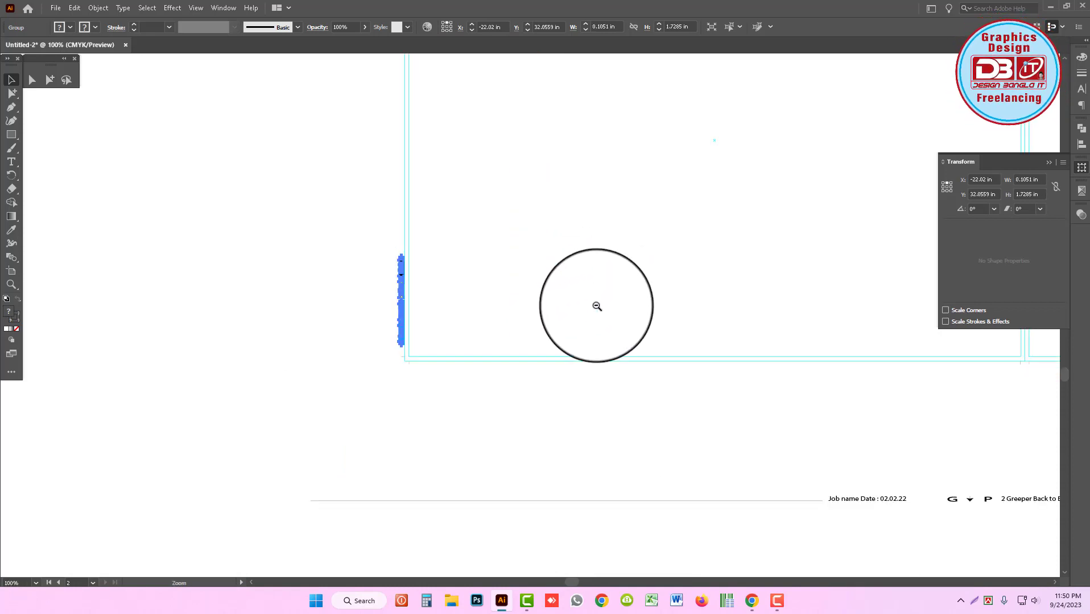
scroll(596, 306, down, 2)
scroll(496, 287, down, 1)
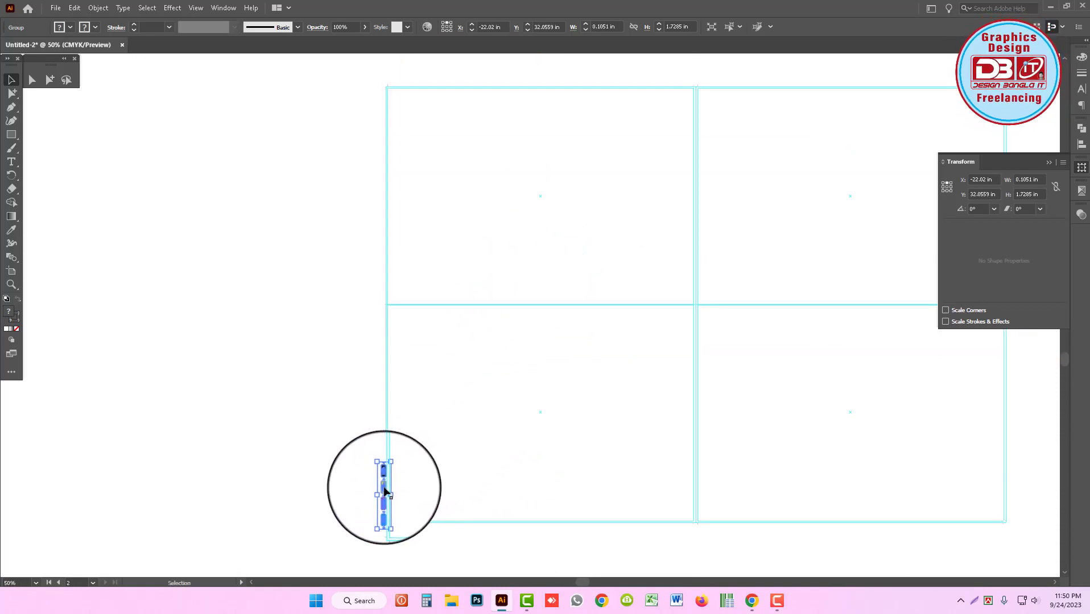
drag(384, 491, 379, 126)
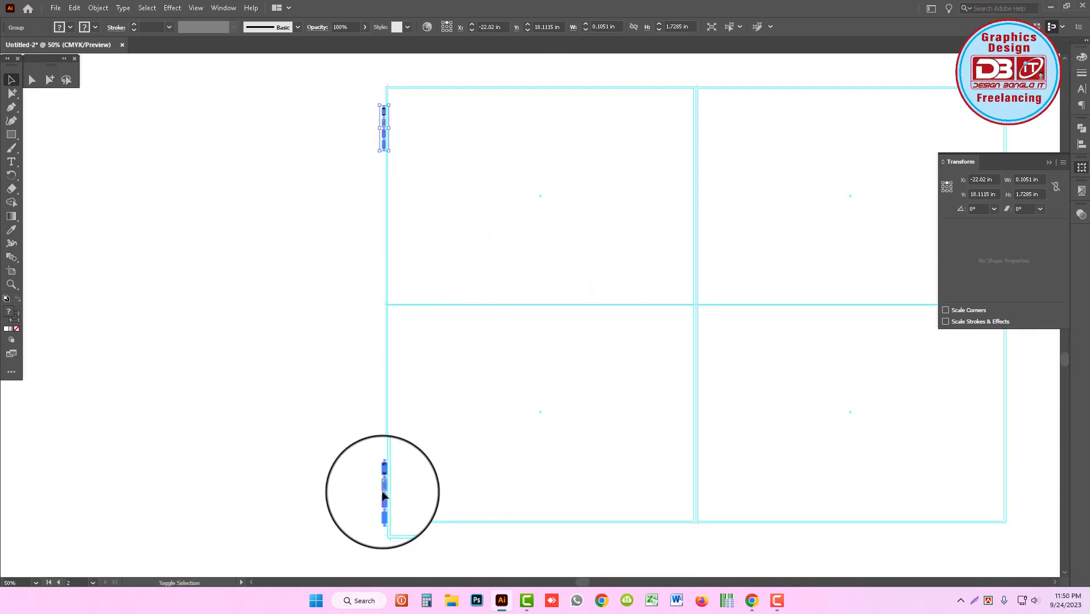
Step: Copy the colour-bar strip to the layout's right edge, then select everything
shift+click(383, 498)
scroll(562, 465, down, 1)
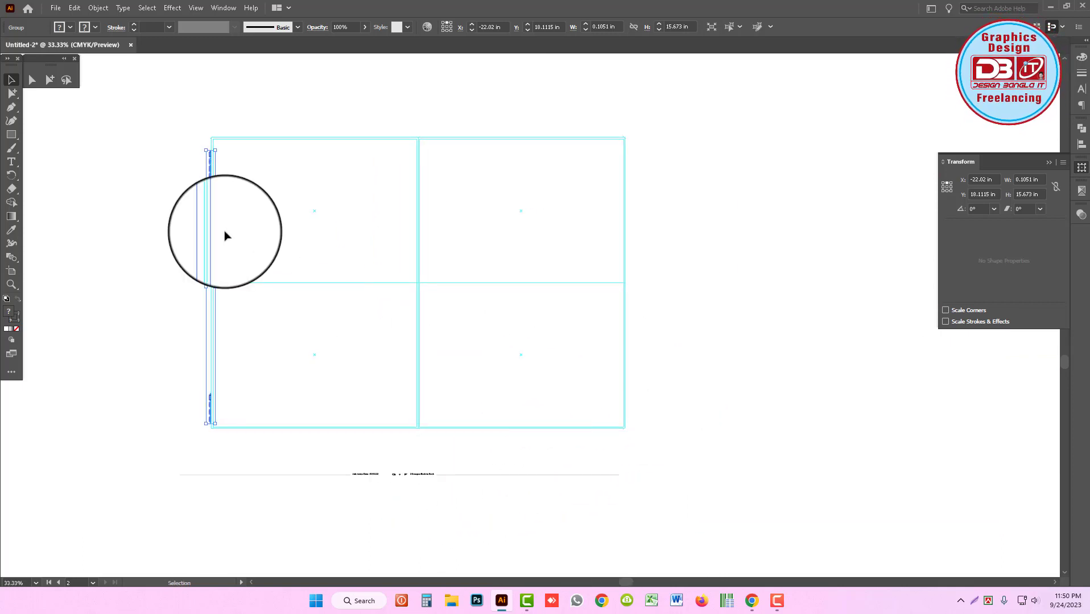
drag(211, 187, 630, 201)
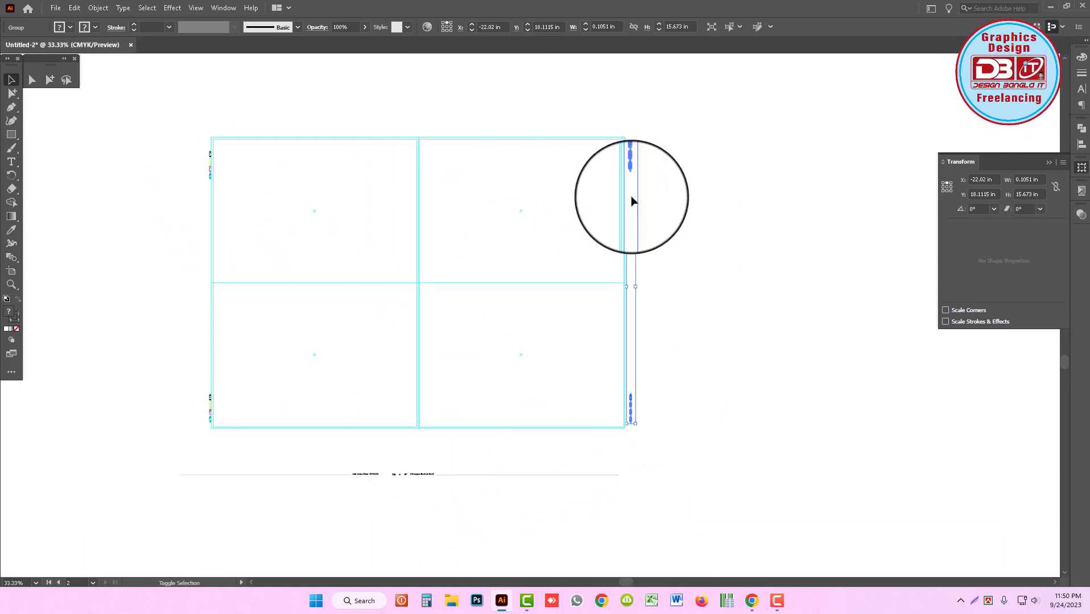
scroll(940, 532, up, 5)
scroll(762, 318, up, 3)
mouse_move(762, 319)
mouse_down()
mouse_move(702, 302)
mouse_move(699, 311)
mouse_up()
scroll(557, 392, down, 2)
scroll(419, 437, down, 3)
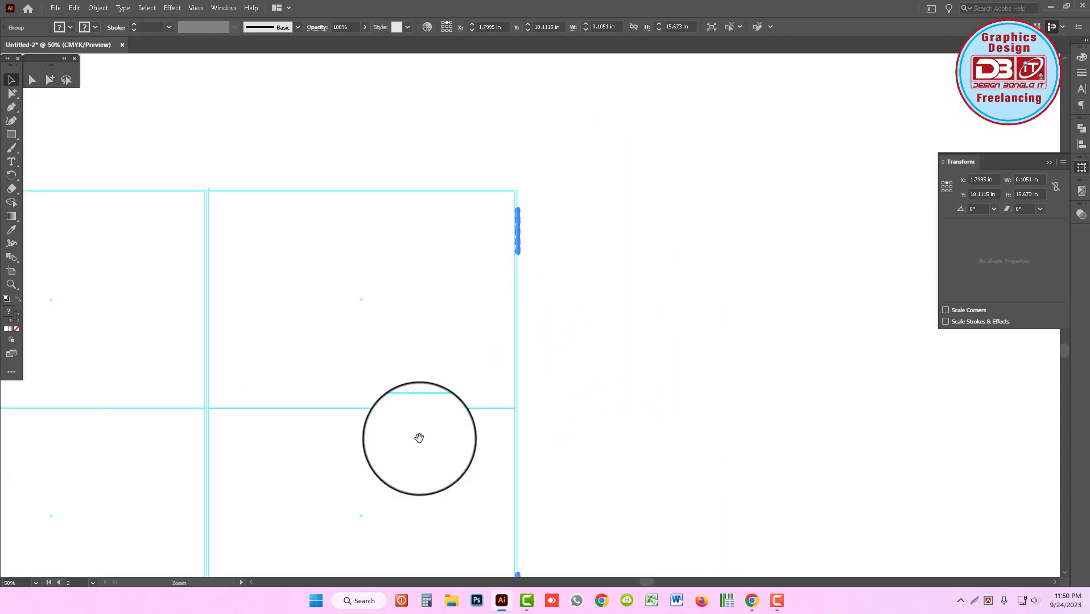
drag(420, 438, 538, 310)
scroll(537, 310, down, 1)
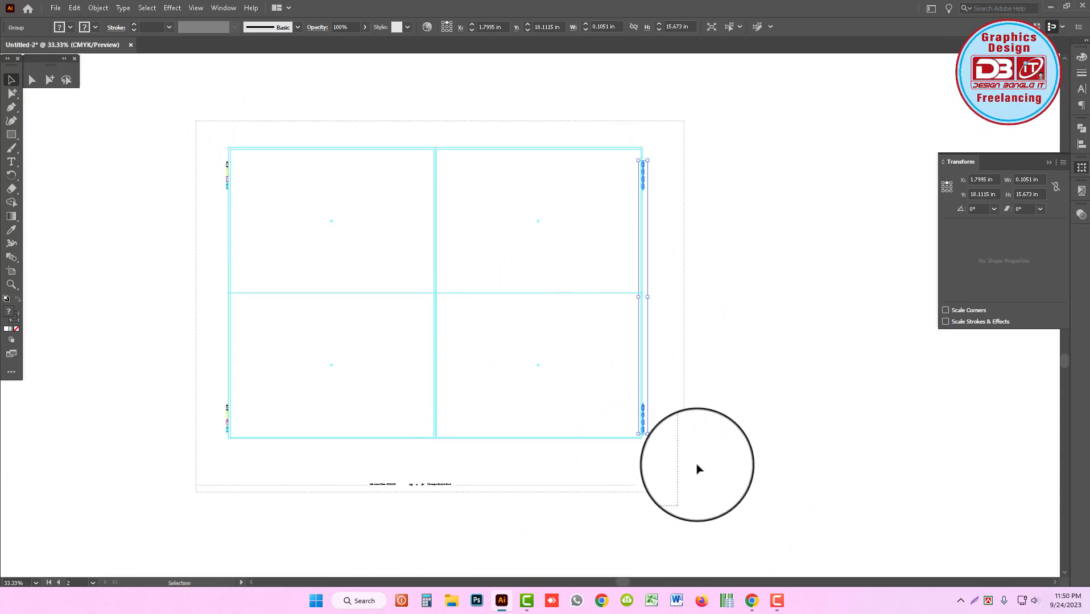
key(ctrl+a)
Step: Move the job-info line up to sit just under the panels
scroll(449, 446, up, 4)
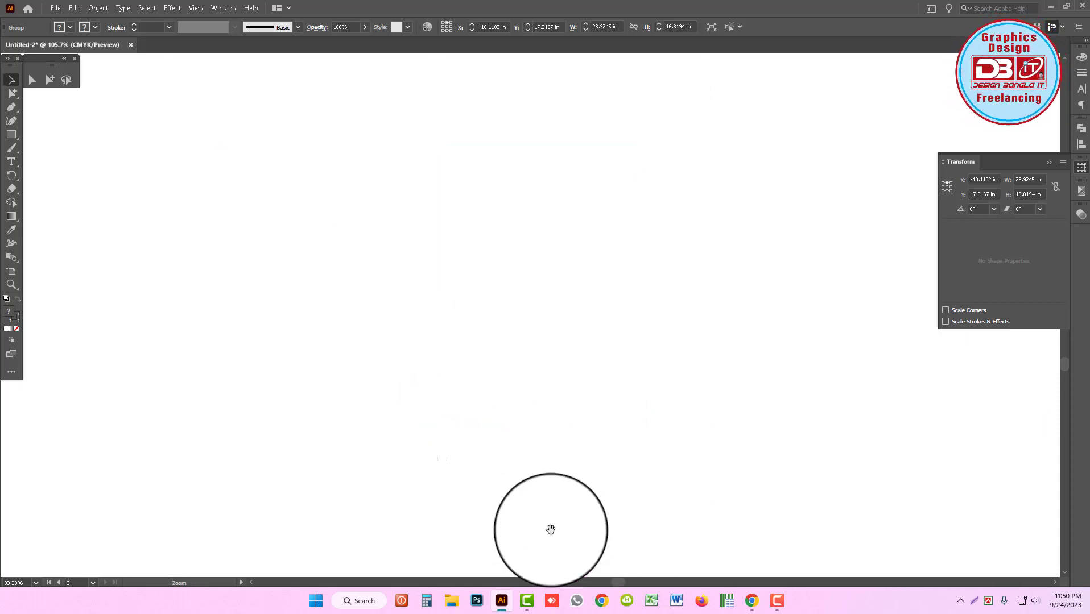
drag(398, 486, 457, 348)
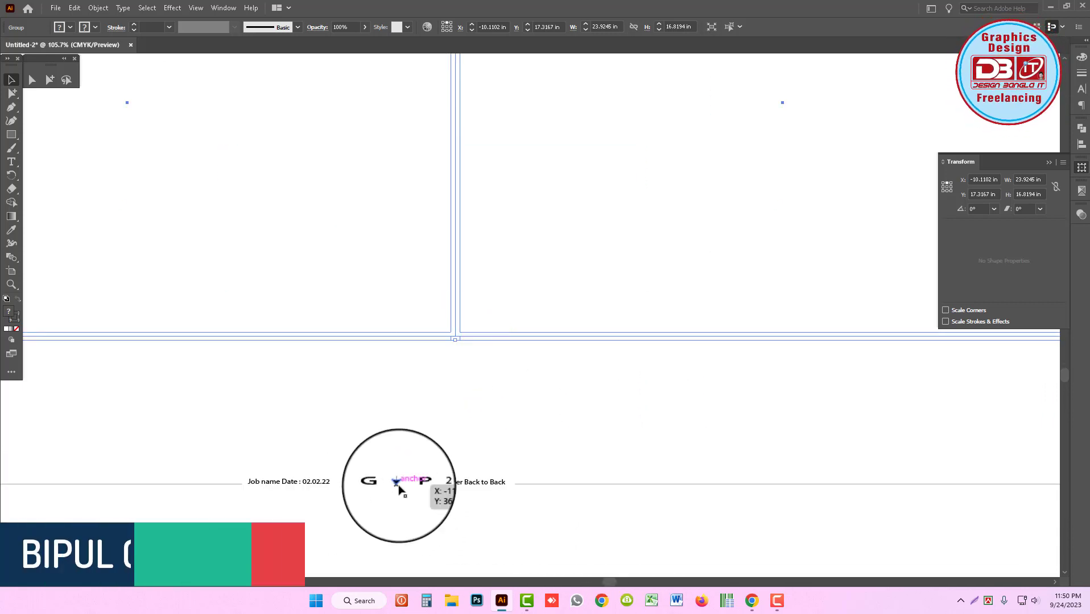
scroll(467, 345, up, 4)
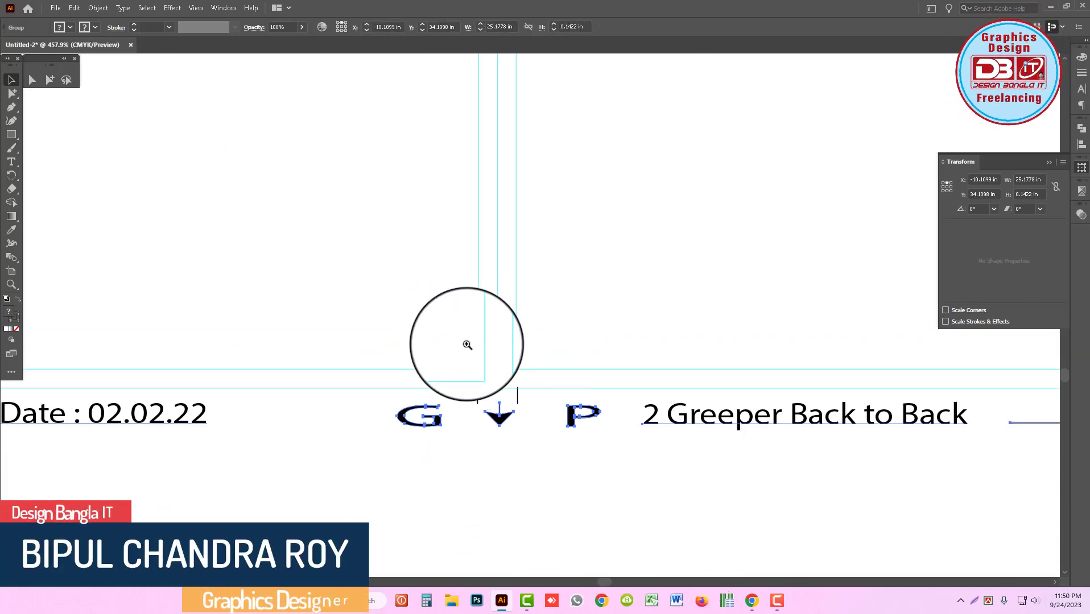
scroll(556, 541, up, 4)
drag(545, 524, 547, 491)
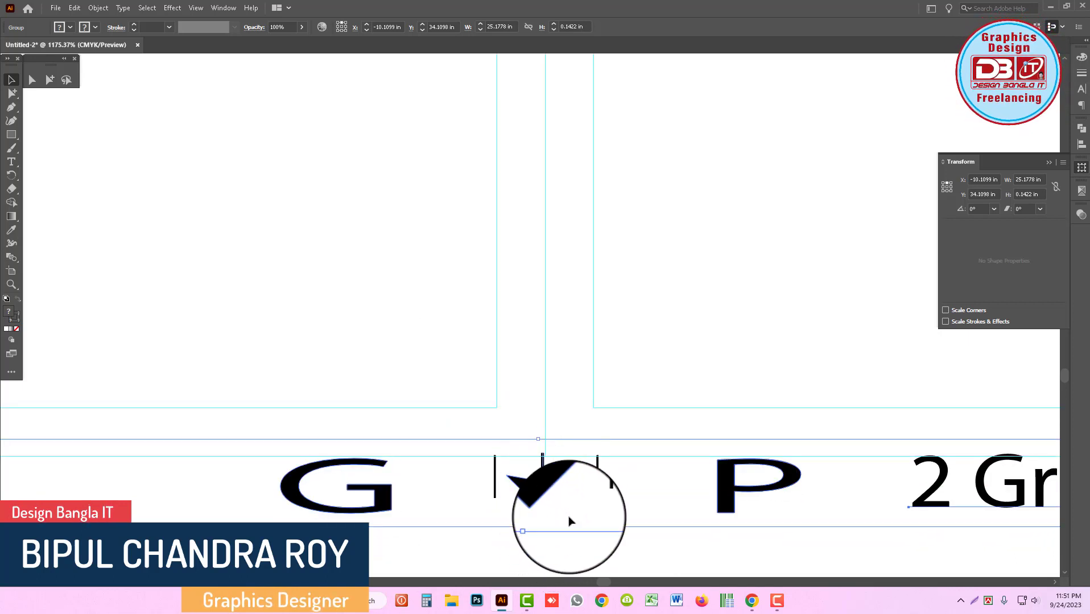
click(577, 560)
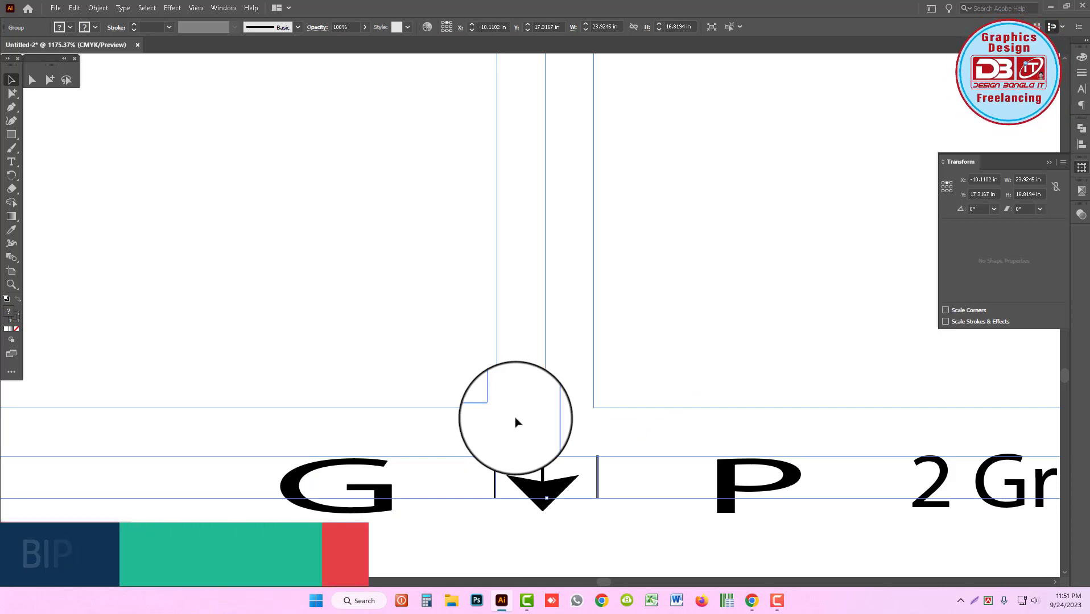
scroll(514, 398, down, 3)
Step: Nudge the arrow mark into line within the job-info strip
drag(518, 336, 520, 319)
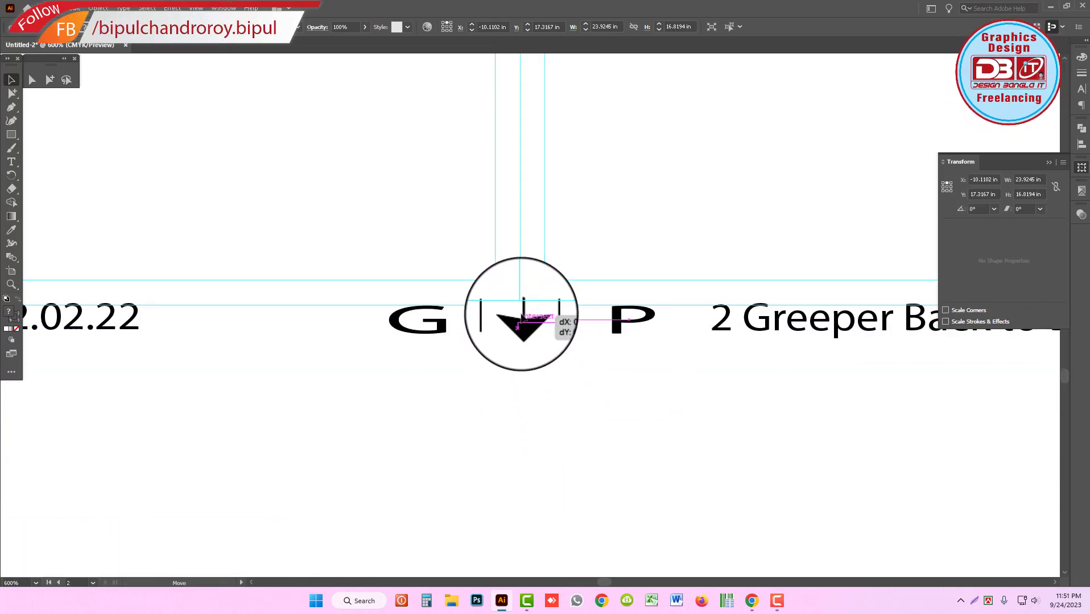
click(524, 359)
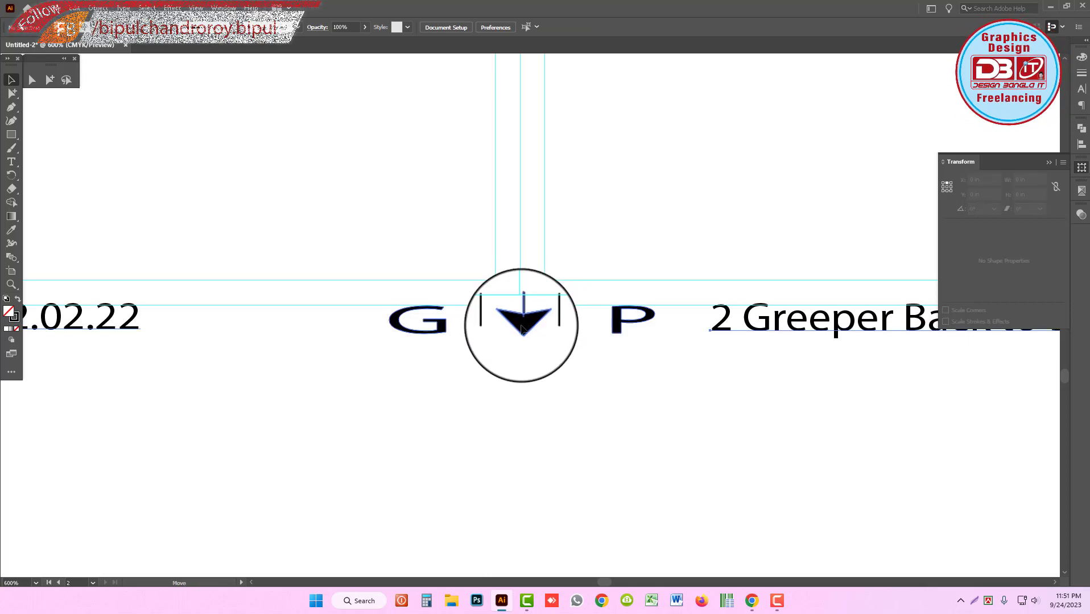
click(523, 327)
alt+click(563, 358)
alt+click(541, 346)
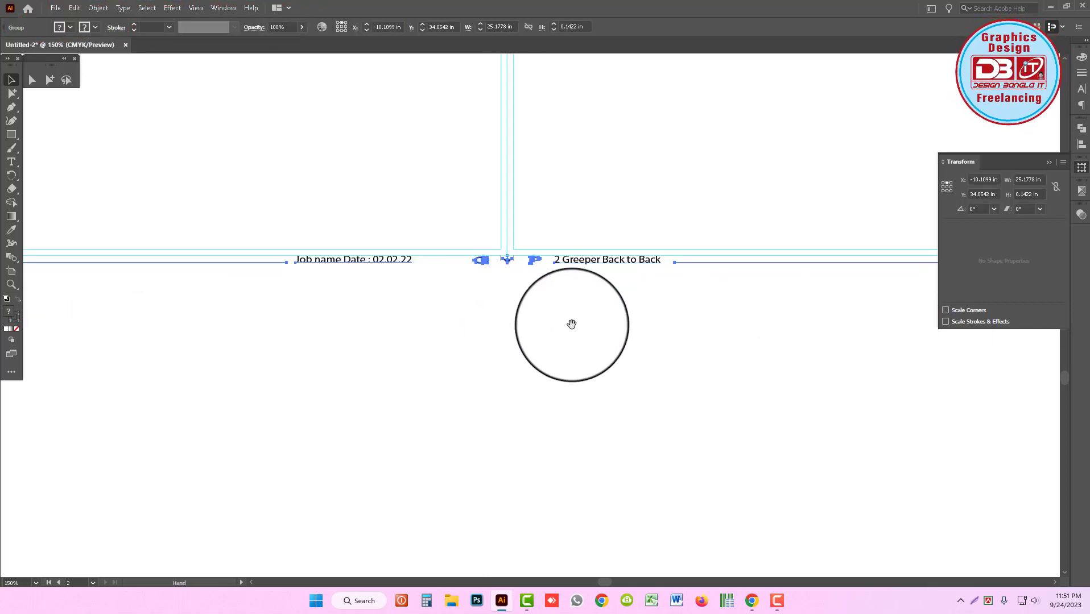
click(49, 80)
Step: Replace '2 Greeper' with 'Pin' so the label reads 'Pin Back to Back'
key(t)
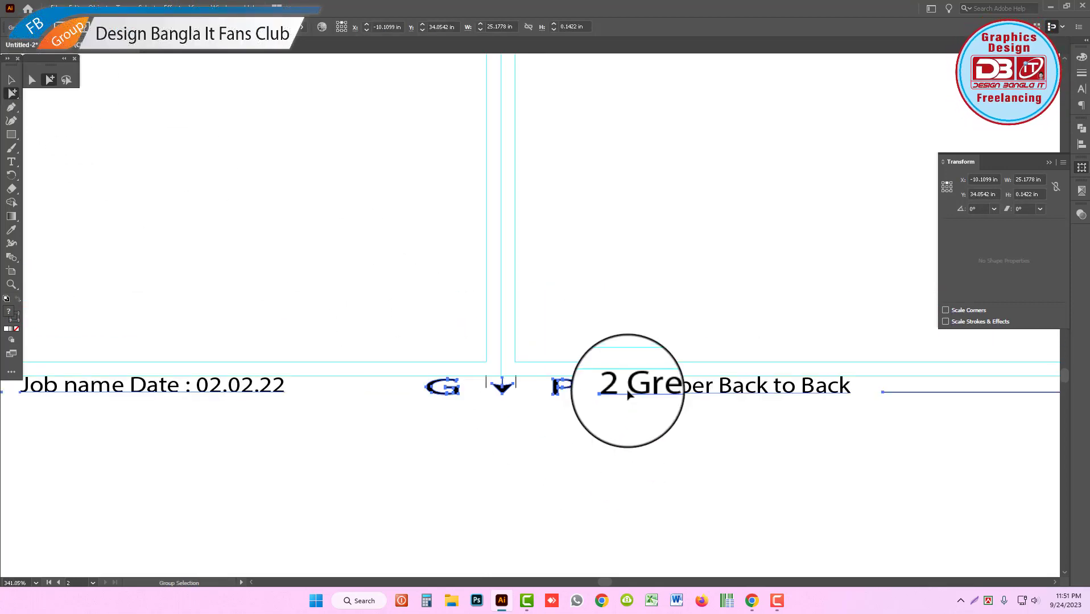
drag(710, 387, 470, 391)
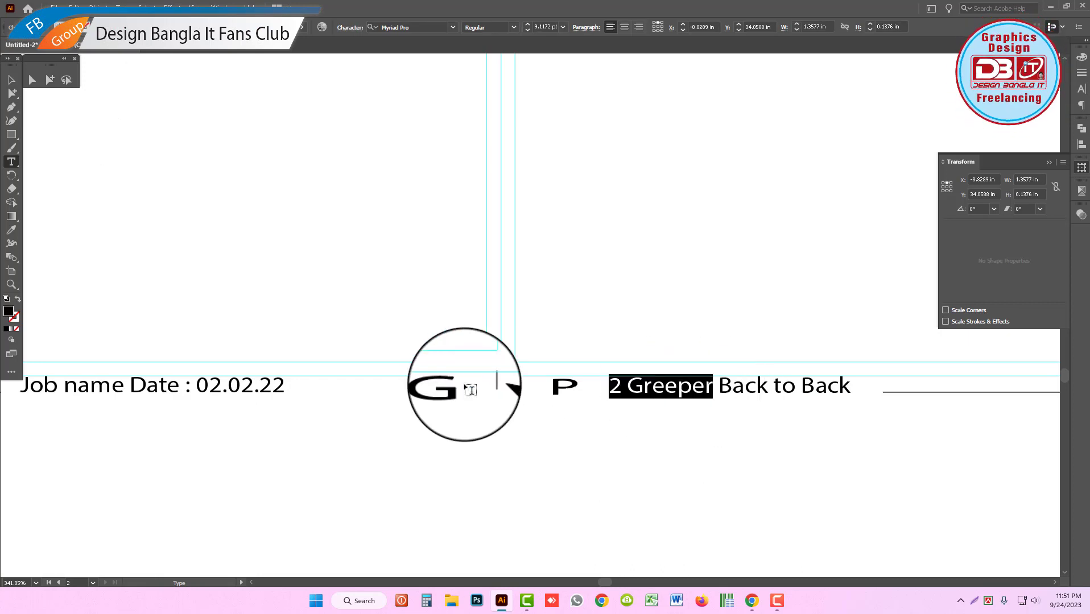
text(Pin)
key(Escape)
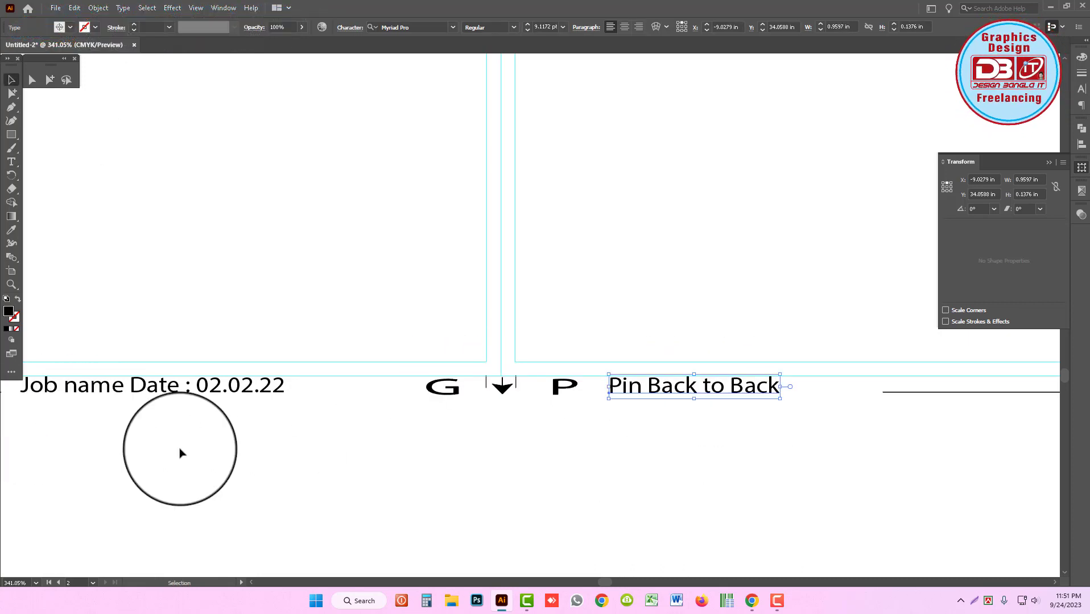
click(506, 247)
key(ctrl+minus)
key(ctrl+minus)
key(ctrl+minus)
key(ctrl+minus)
key(ctrl+minus)
key(ctrl+minus)
key(ctrl+minus)
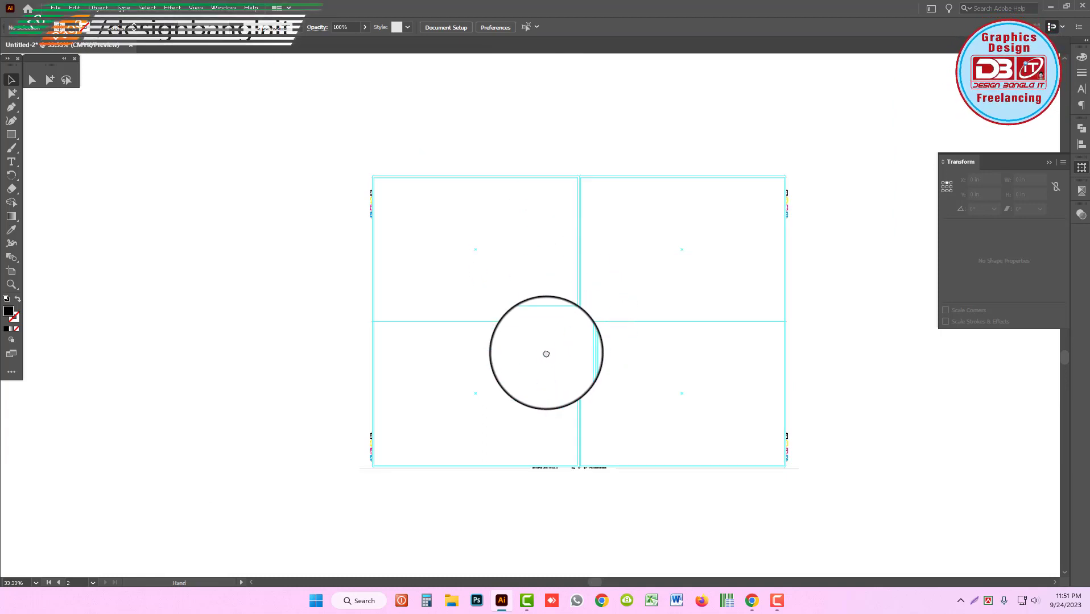
Step: Snap the bottom line's left end point to the corner intersection
click(32, 80)
scroll(190, 330, up, 3)
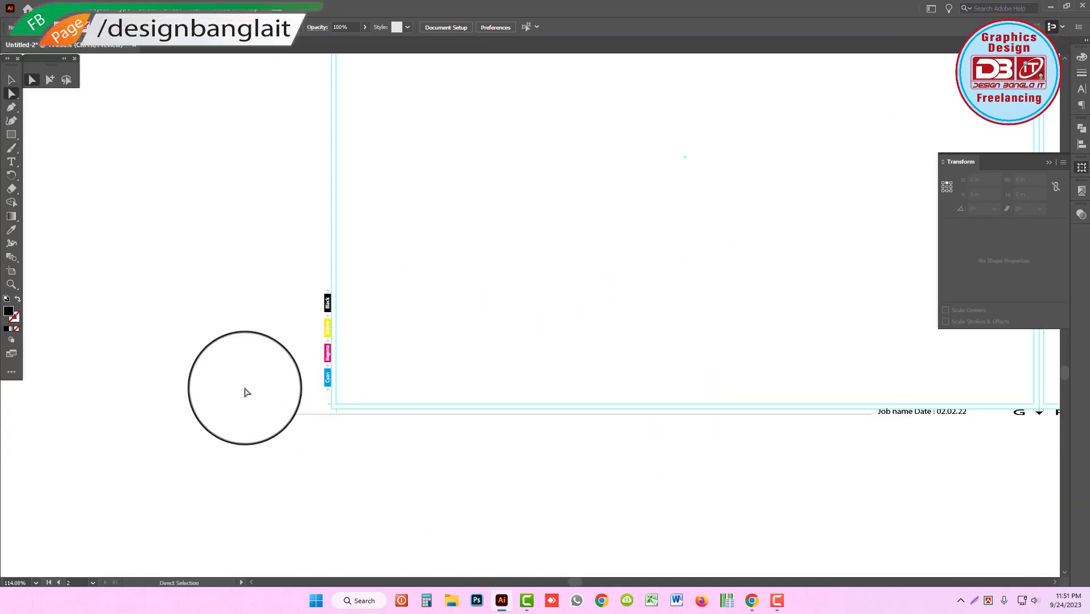
mouse_move(246, 391)
mouse_down()
mouse_move(294, 428)
mouse_move(356, 419)
mouse_up()
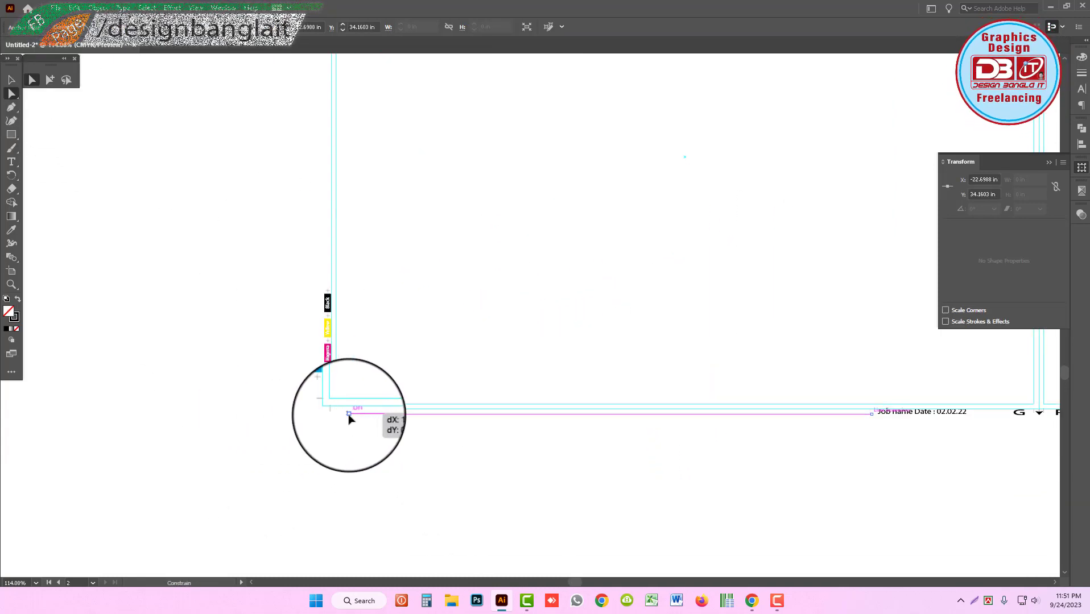
drag(796, 433, 540, 416)
mouse_move(758, 445)
mouse_down()
mouse_move(676, 441)
mouse_move(578, 409)
mouse_up()
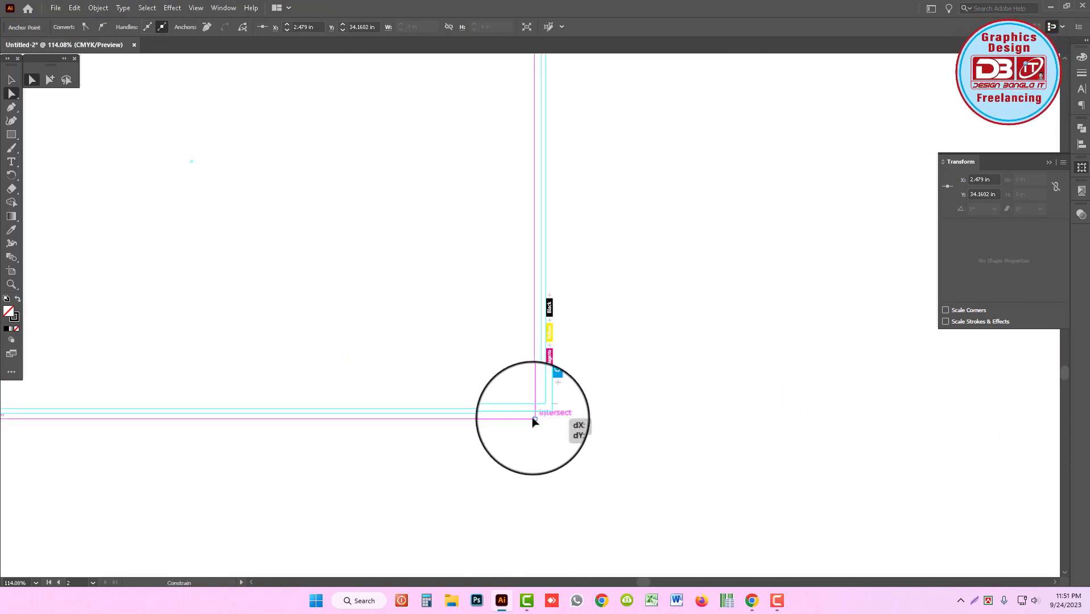
key(ctrl+minus)
key(ctrl+minus)
Step: Inspect the bottom of the layout and the job-info line up close
key(ctrl+minus)
click(12, 79)
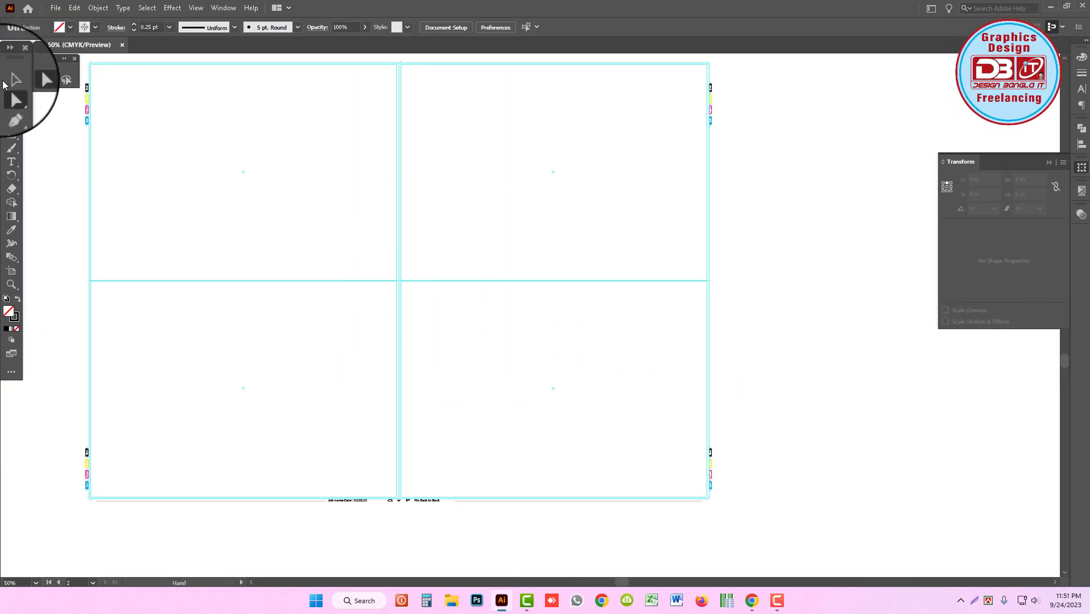
key(ctrl+minus)
mouse_move(293, 136)
mouse_down()
mouse_move(727, 517)
mouse_move(760, 518)
mouse_up()
click(837, 376)
key(z)
click(646, 380)
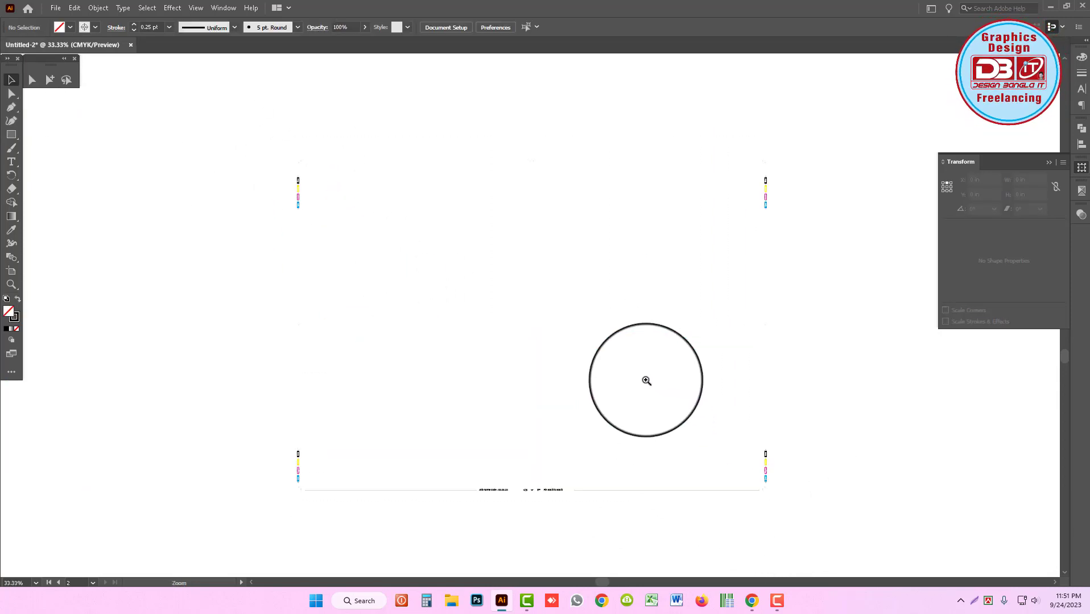
click(674, 396)
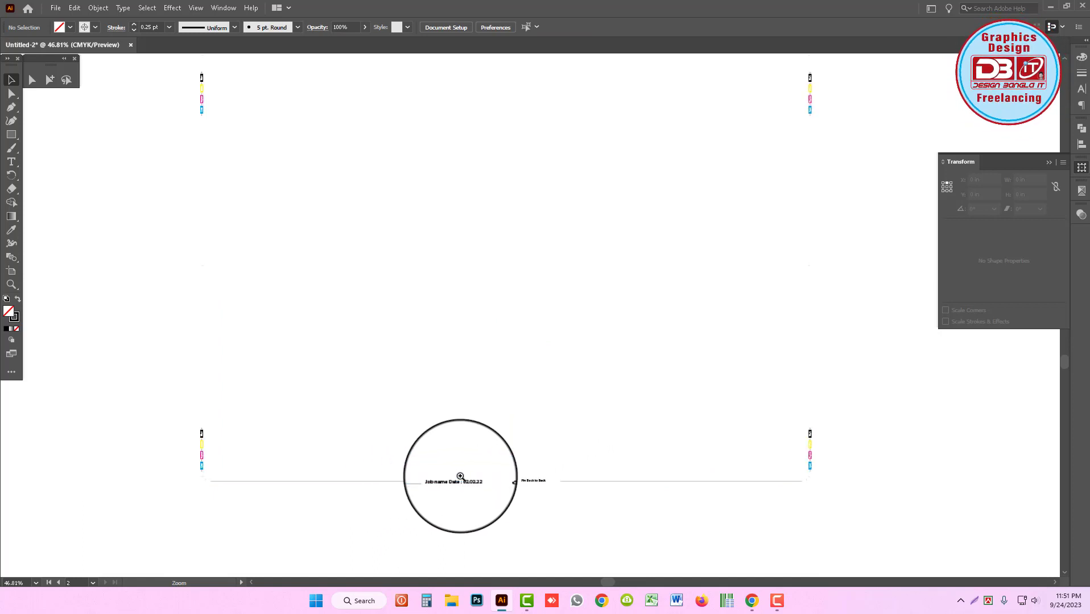
click(576, 489)
scroll(476, 393, down, 3)
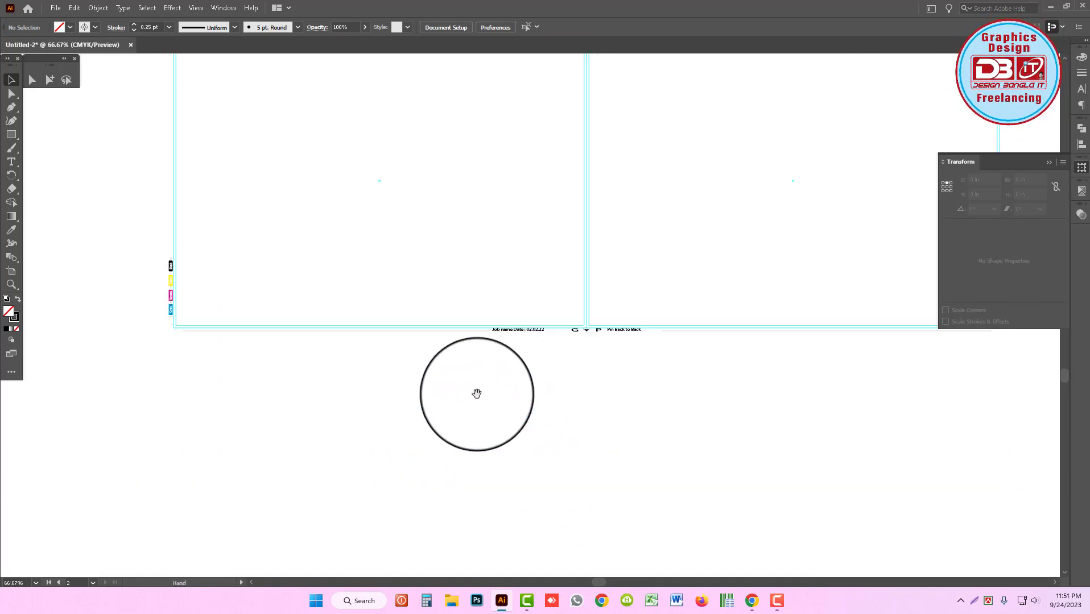
drag(476, 394, 512, 448)
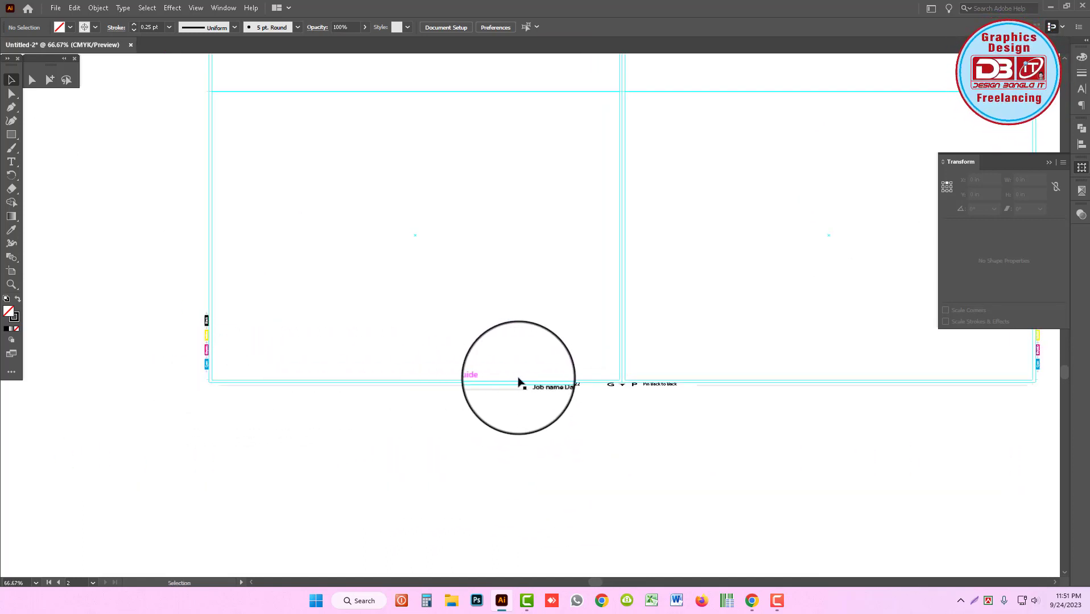
scroll(254, 309, left, 1)
scroll(254, 309, up, 1)
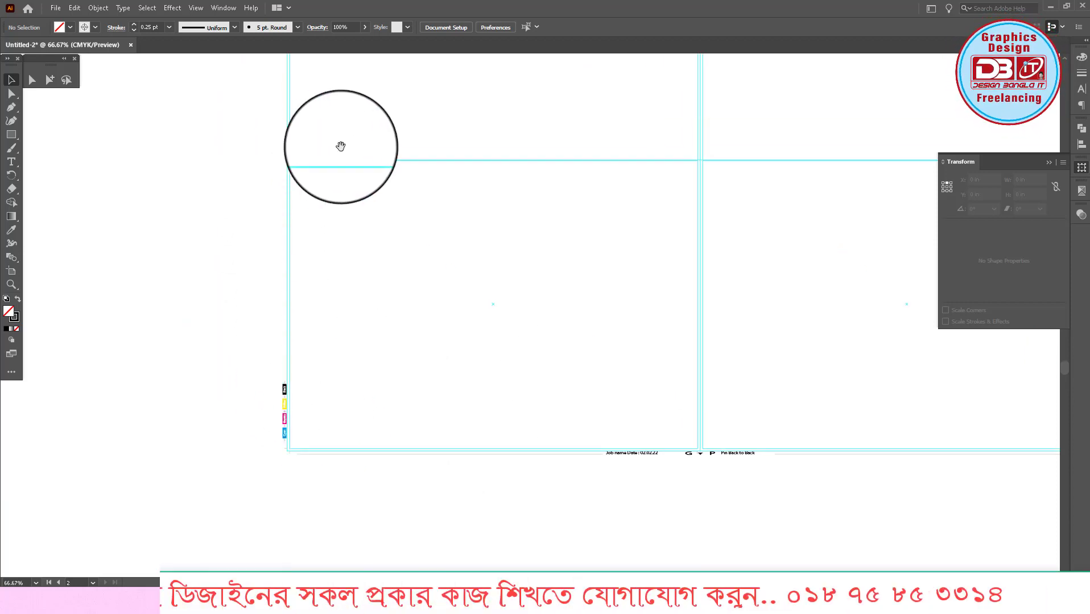
scroll(324, 139, up, 3)
Step: Zoom out to show the whole marked layout below the four page artworks
key(ctrl+minus)
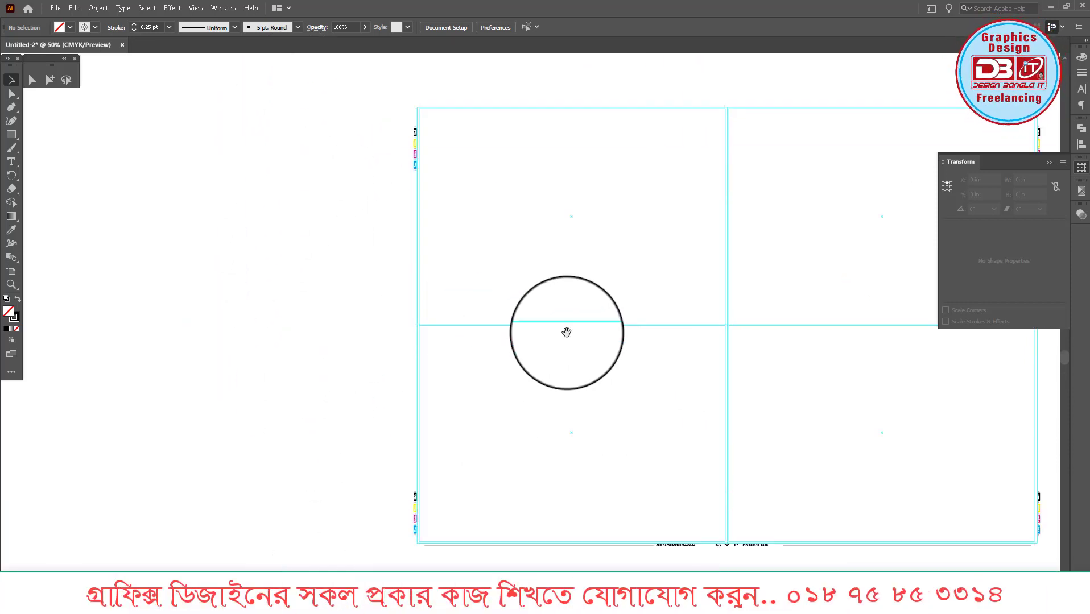
scroll(567, 333, right, 3)
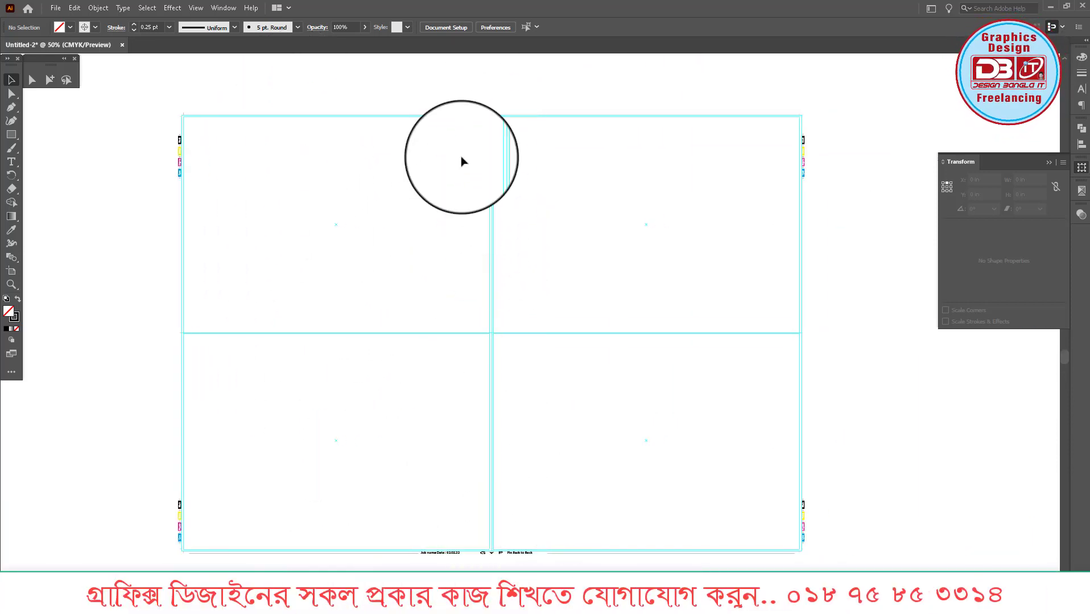
scroll(462, 163, up, 1)
scroll(562, 243, up, 3)
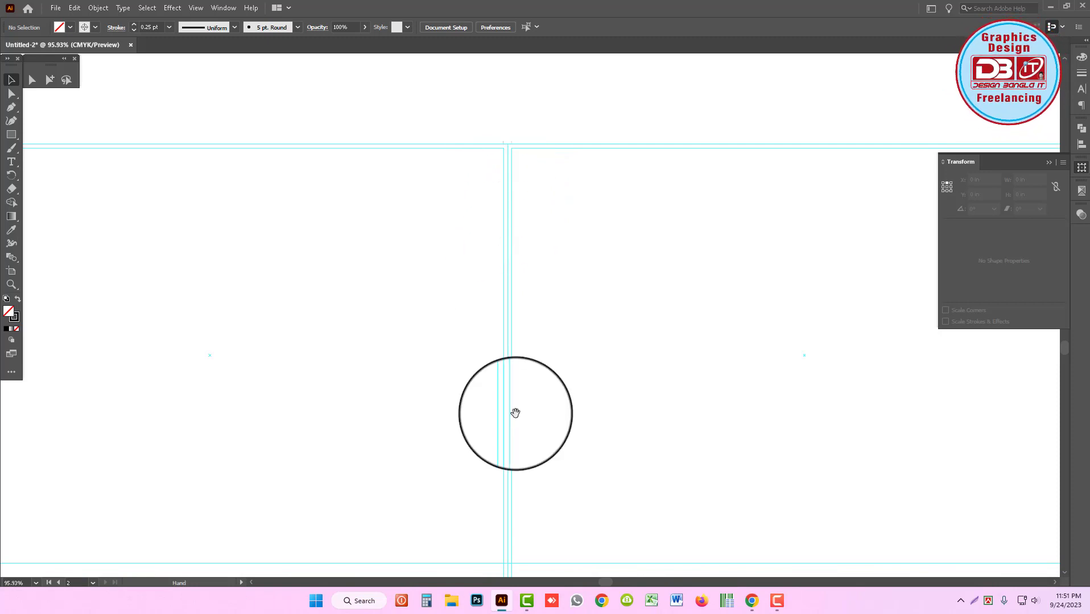
ctrl+alt+click(515, 413)
ctrl+alt+click(517, 411)
drag(756, 349, 655, 347)
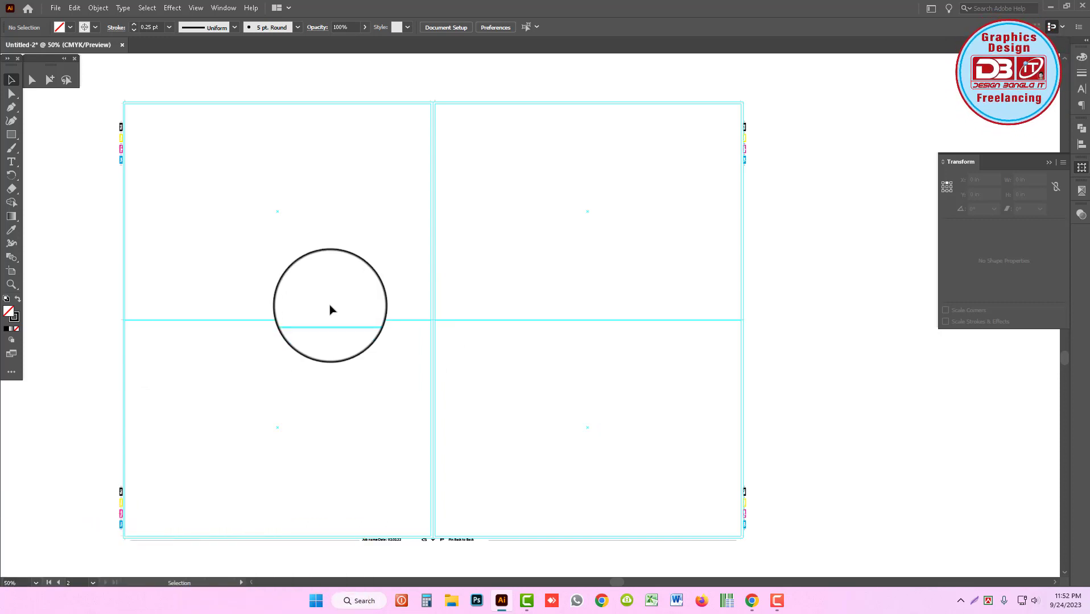
key(ctrl+a)
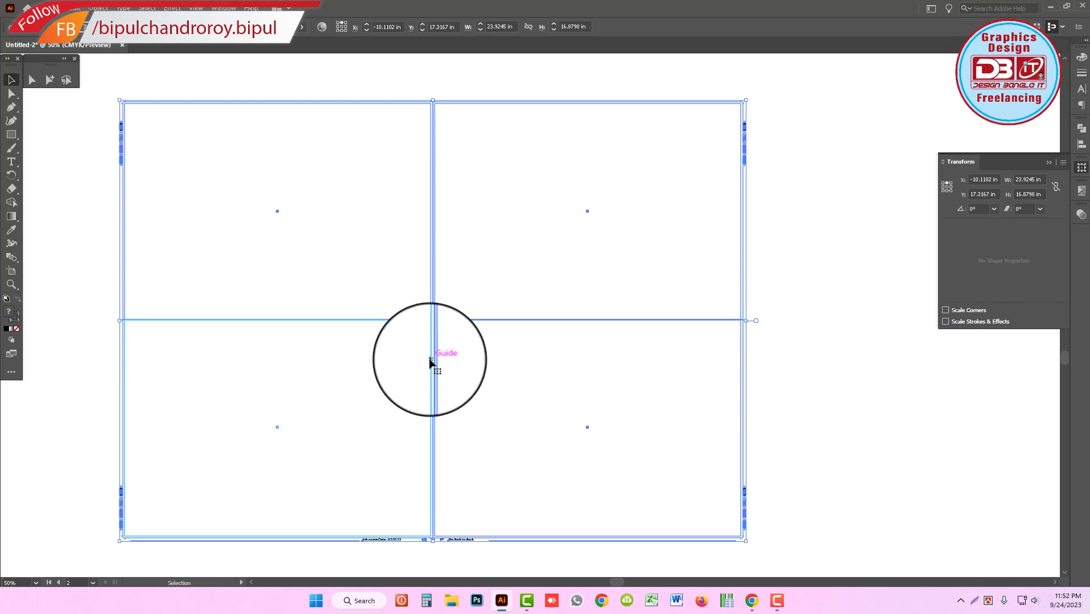
click(795, 348)
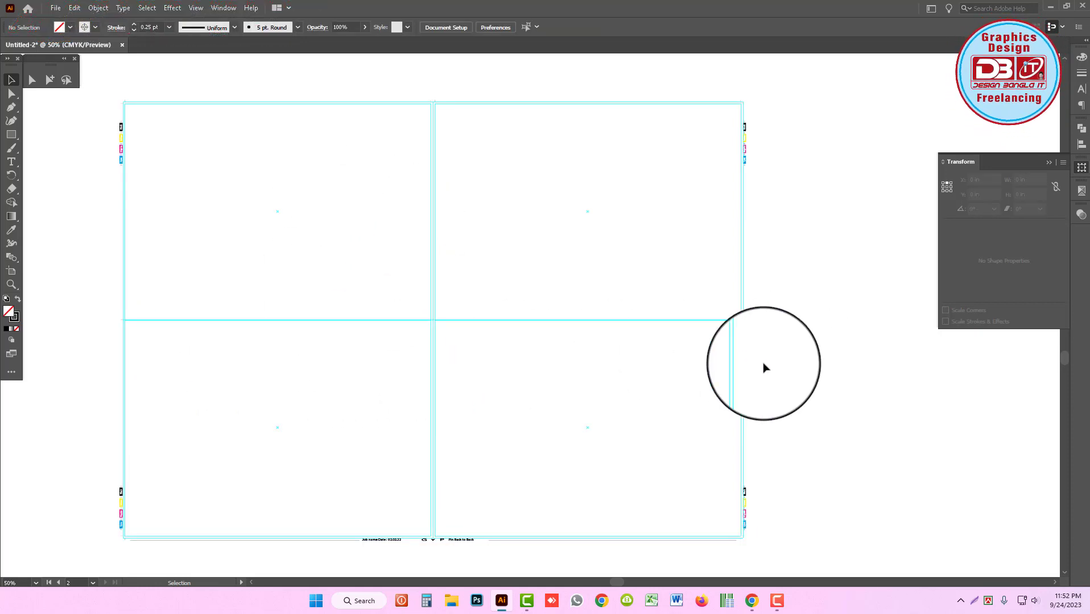
key(ctrl+minus)
key(ctrl+minus)
key(ctrl+minus)
Step: Zoom around the bi-fold layout and undo an accidental move of the Front Page artwork
drag(523, 275, 592, 343)
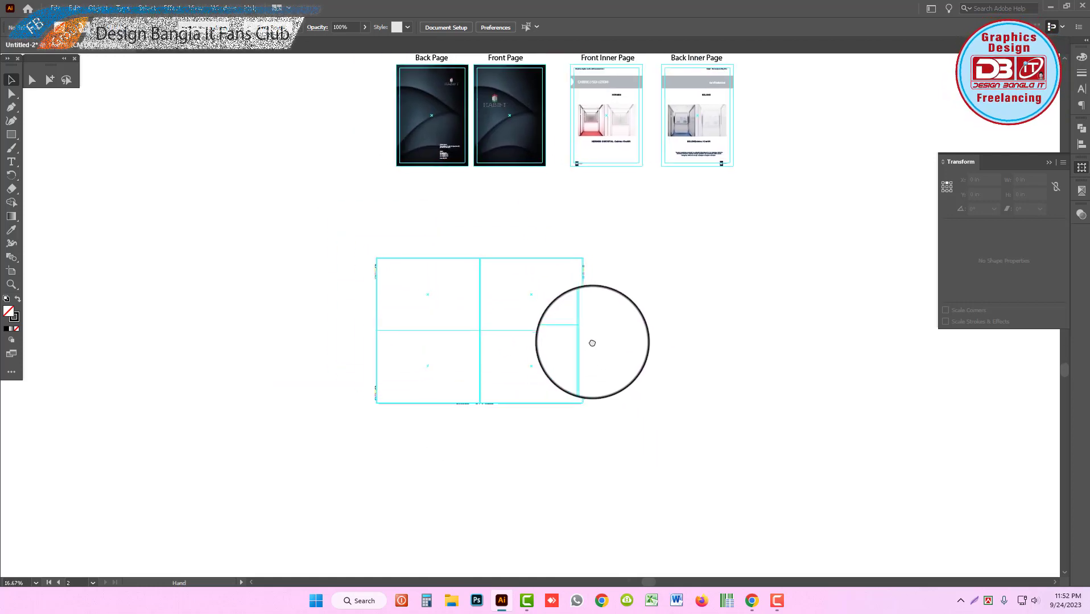
click(460, 327)
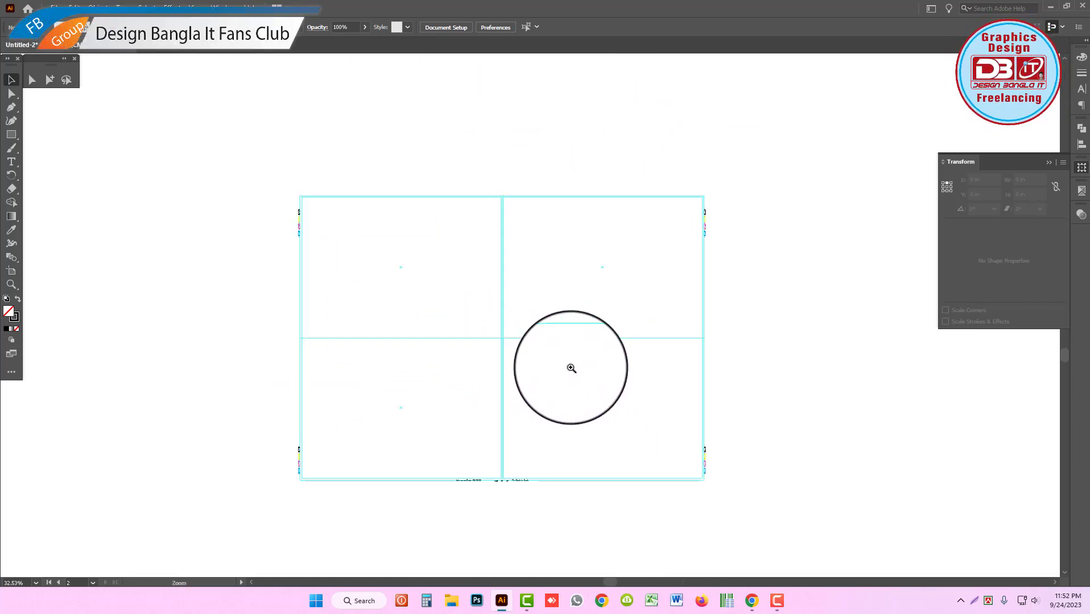
alt+click(553, 307)
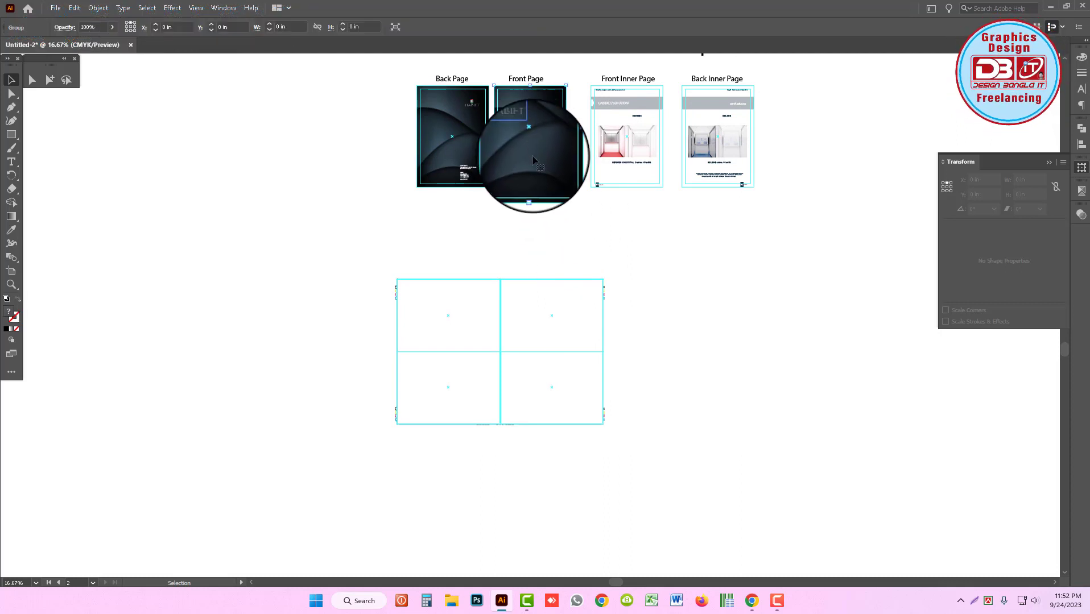
drag(533, 155, 557, 215)
key(ctrl+z)
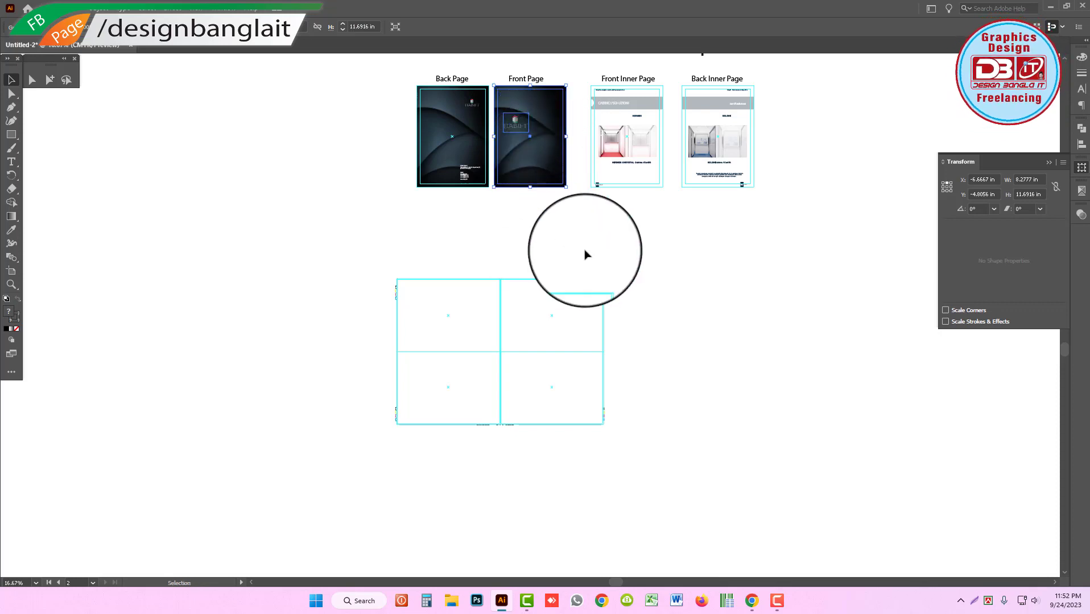
click(586, 253)
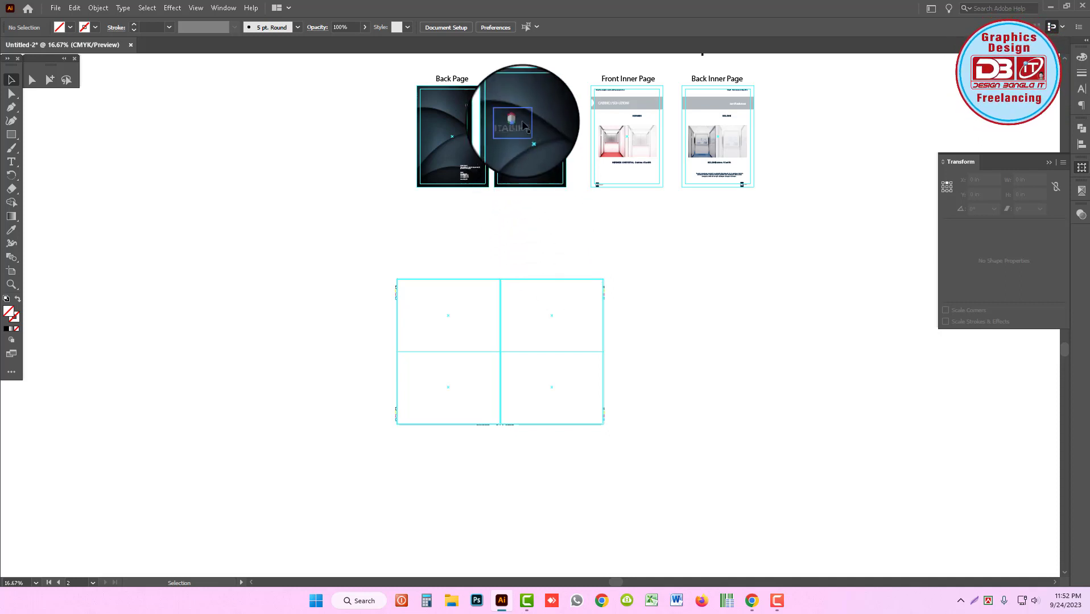
Step: Place the Front Page artwork in the upper-right panel, rotated 90°
drag(526, 125, 548, 323)
key(r)
drag(592, 413, 707, 311)
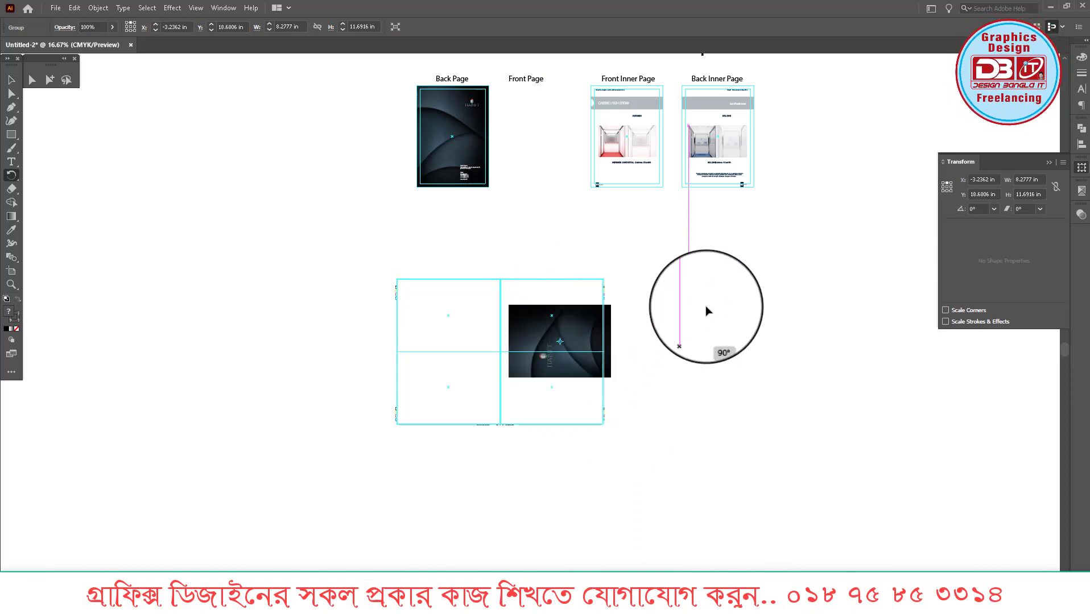
Step: Snap the rotated cover artwork up to the top guide
key(v)
click(704, 312)
scroll(555, 324, up, 5)
scroll(519, 323, up, 3)
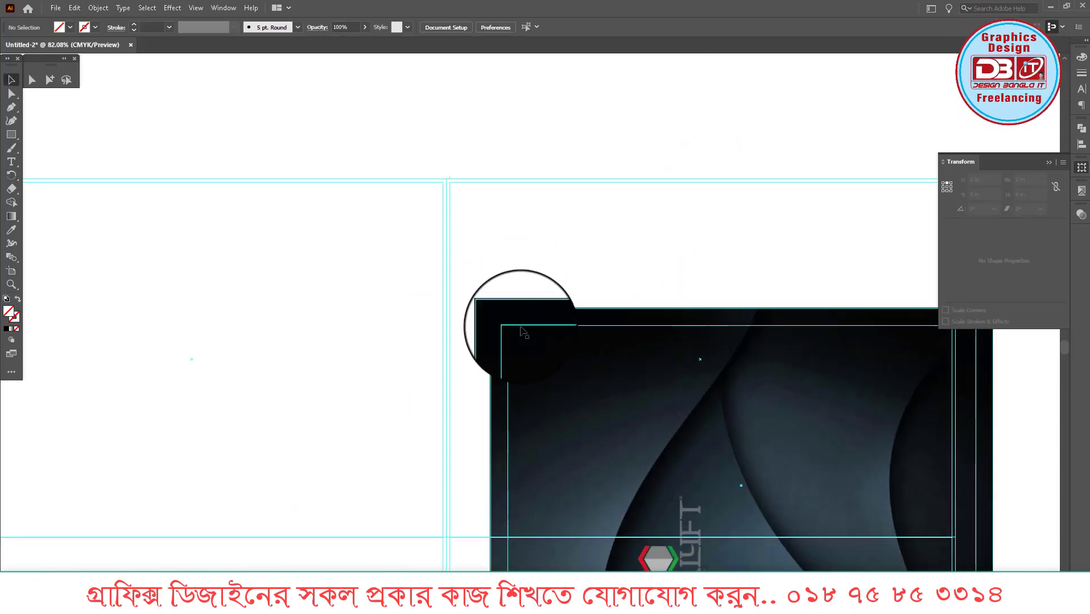
drag(481, 226, 480, 205)
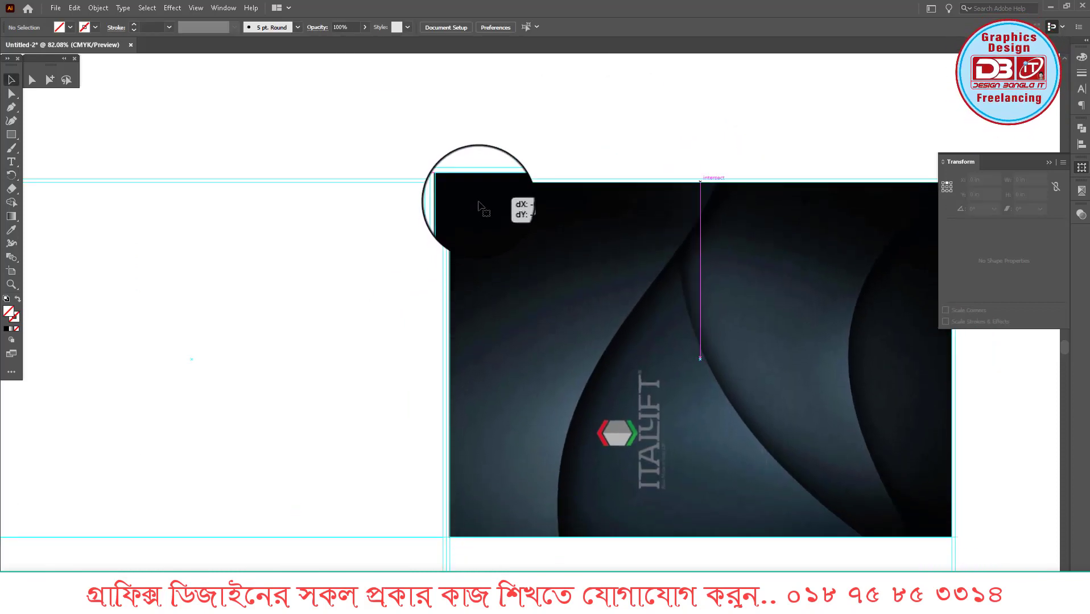
Step: Zoom in on the artwork's bottom-right corner to check alignment, then zoom back out
drag(718, 445, 560, 311)
drag(784, 409, 823, 422)
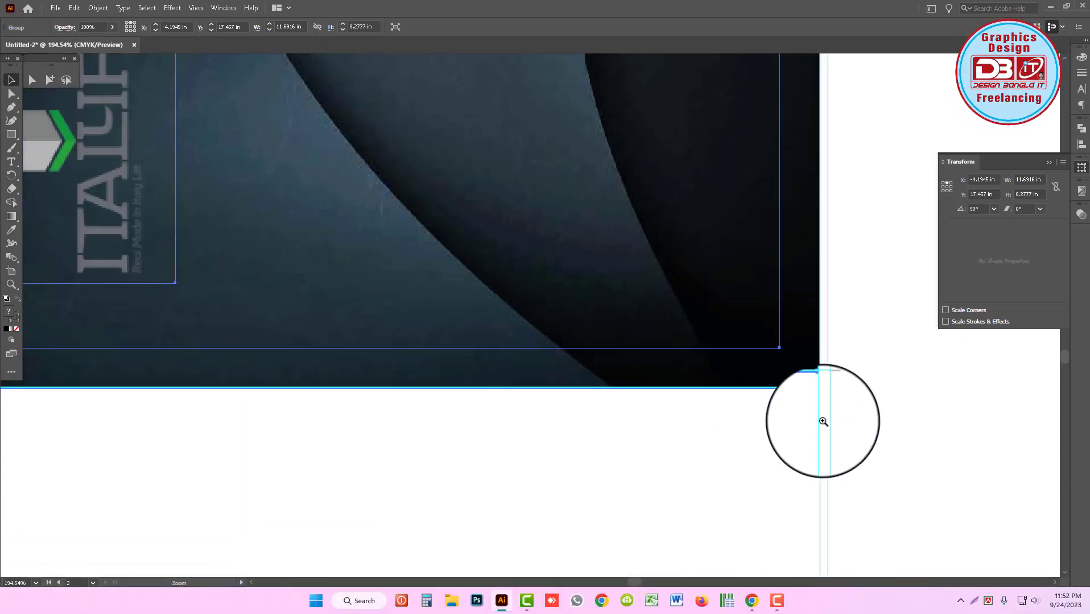
alt+click(618, 281)
alt+click(650, 342)
alt+click(461, 317)
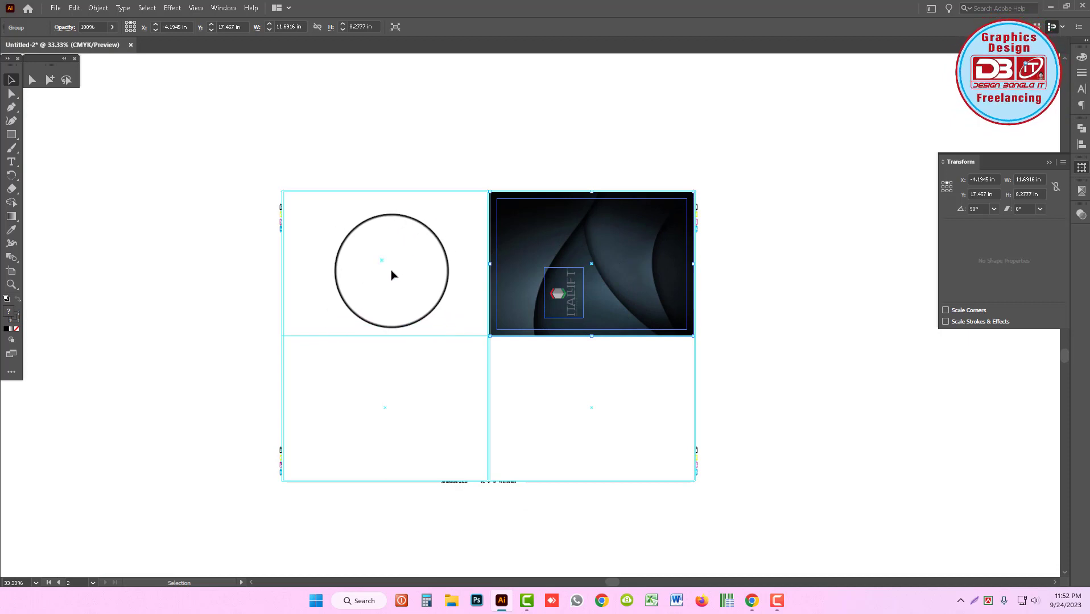
click(417, 224)
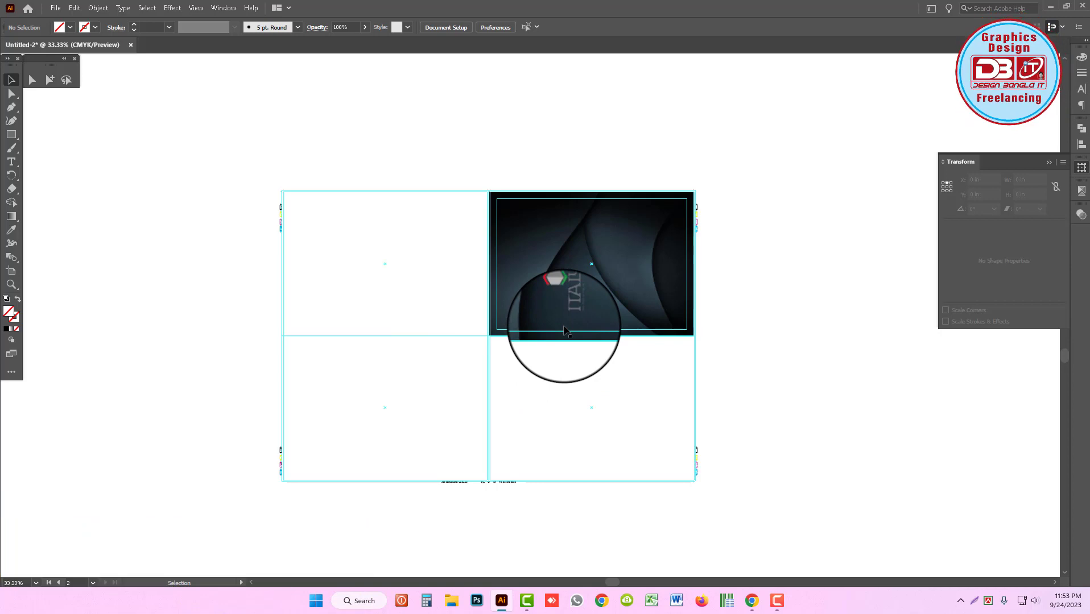
Step: Select the cover image inside its group and stretch its right edge to the bleed guide
click(49, 80)
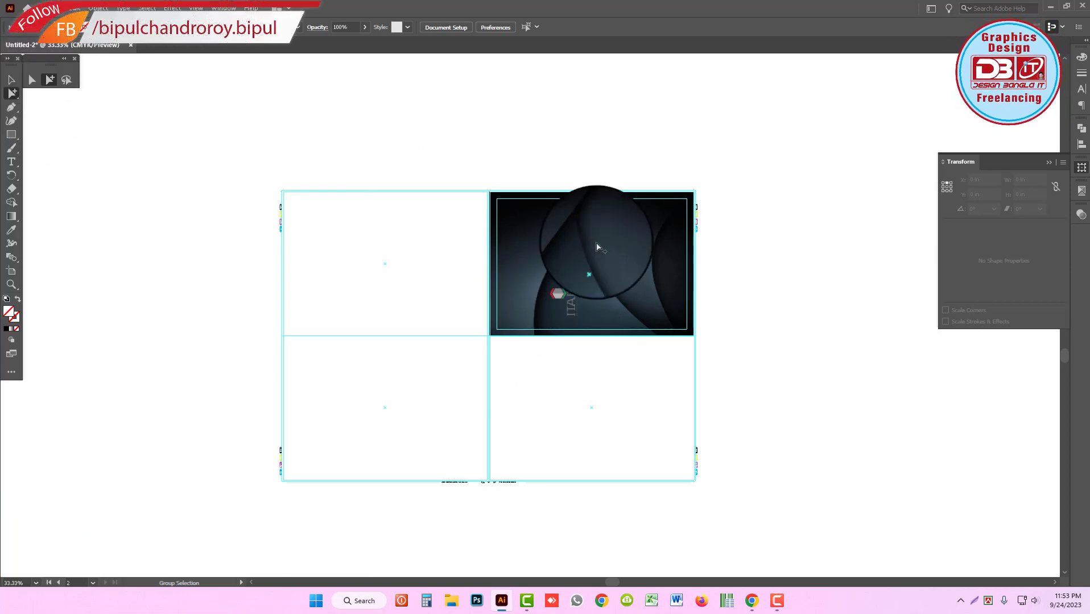
scroll(709, 418, up, 5)
scroll(708, 418, up, 3)
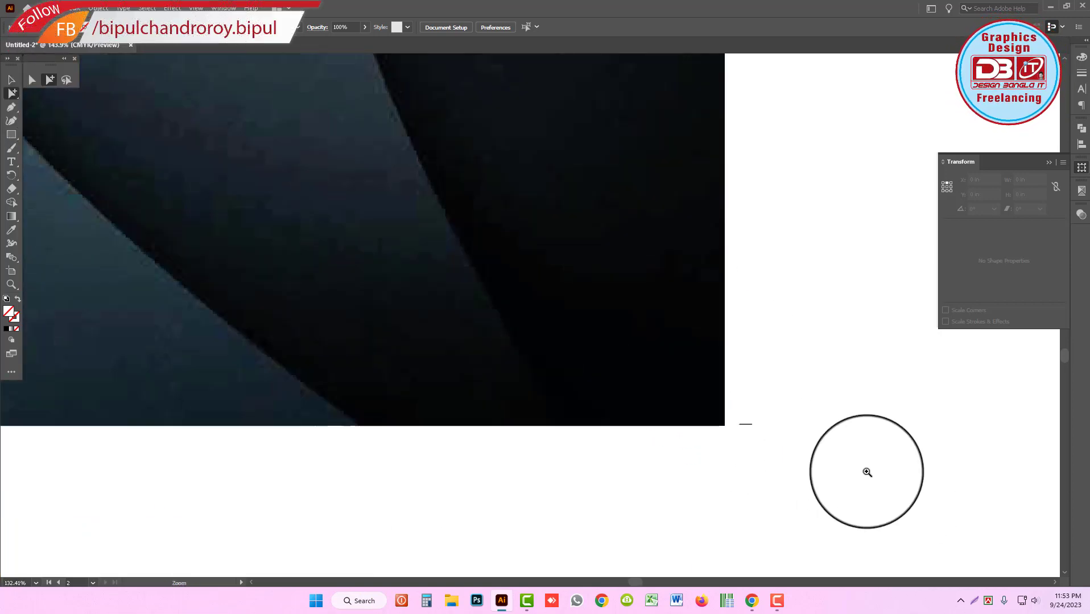
scroll(672, 269, down, 2)
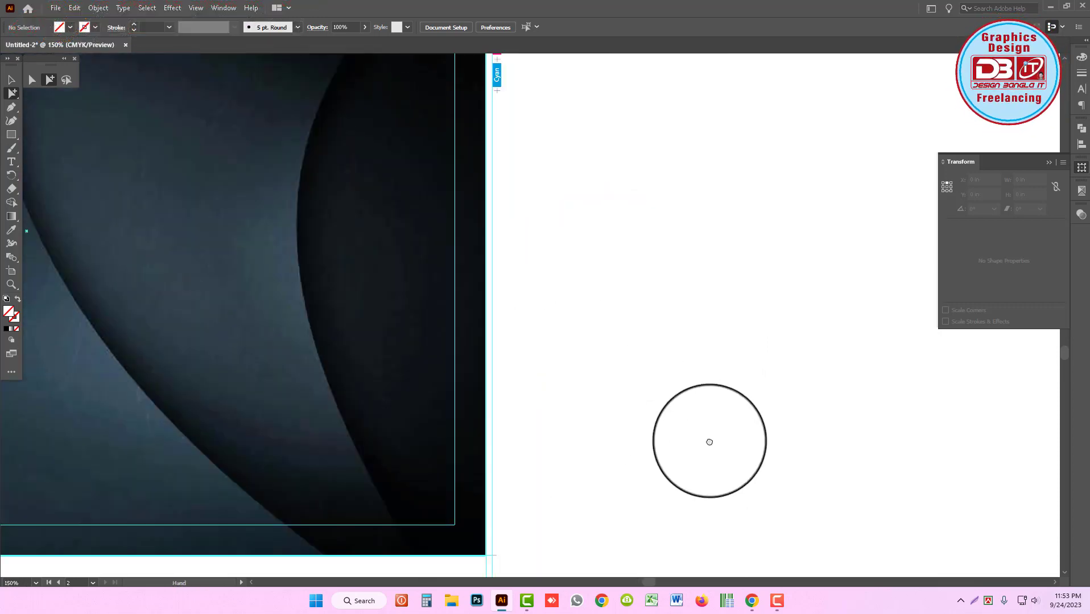
scroll(708, 440, down, 2)
click(498, 303)
click(11, 79)
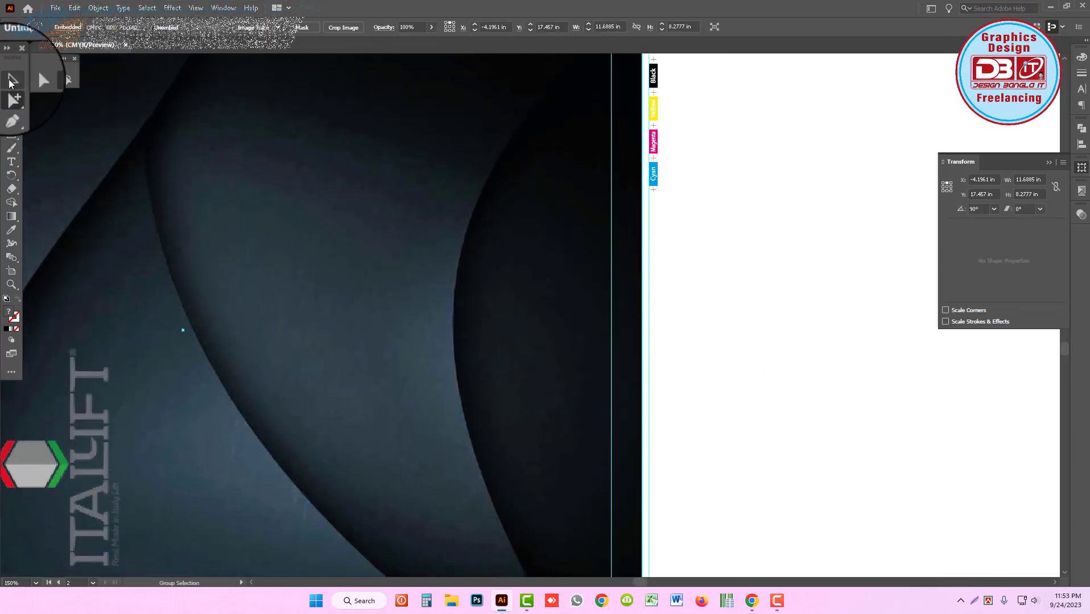
drag(643, 333, 649, 333)
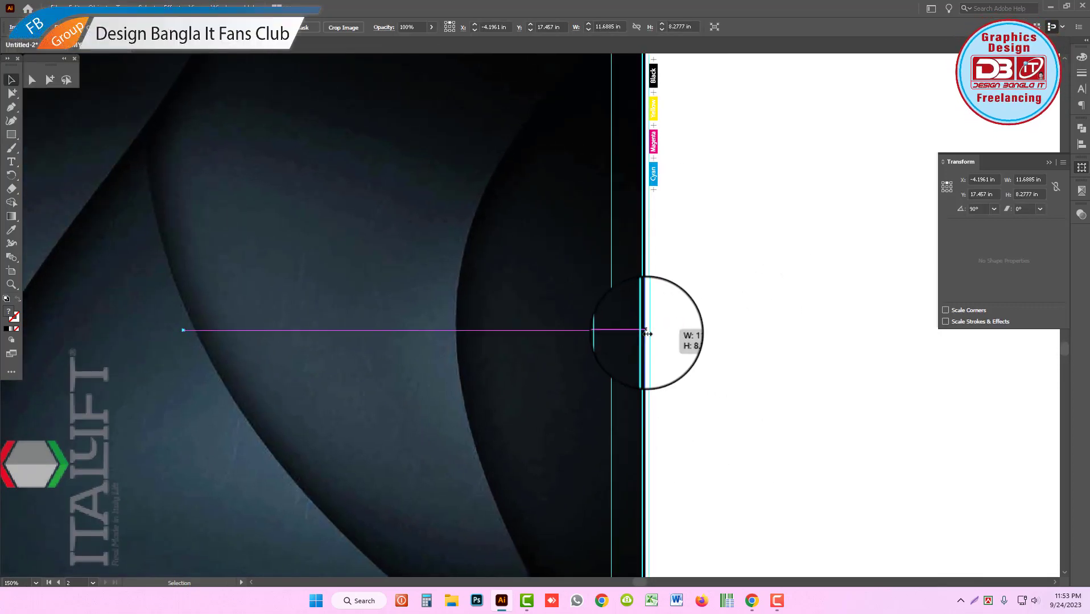
Step: Extend the cover image's top edge up to the bleed guide
scroll(485, 313, down, 2)
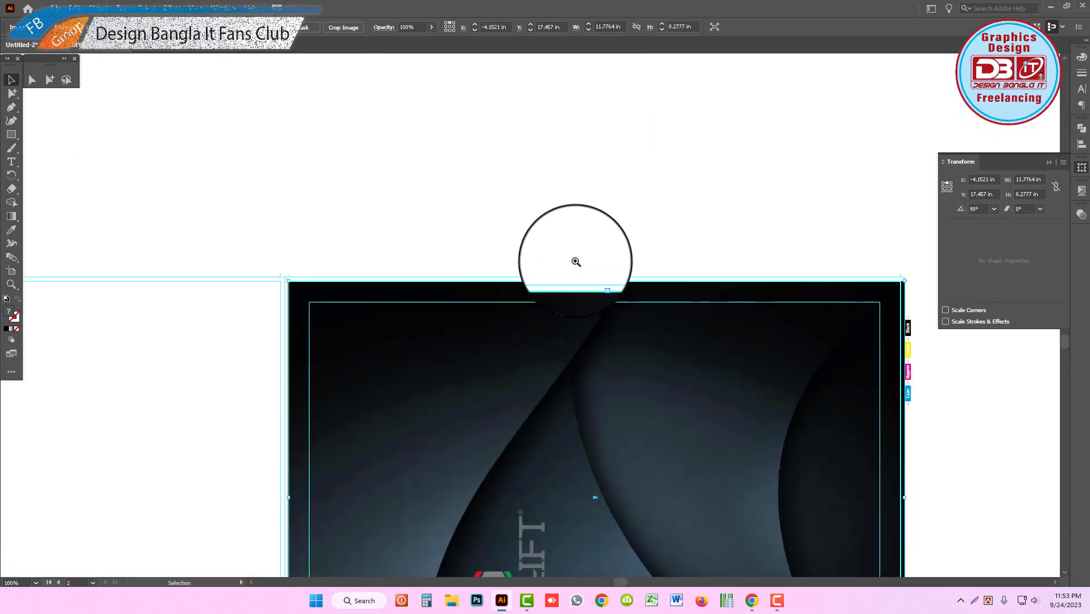
scroll(577, 263, up, 4)
drag(553, 275, 555, 264)
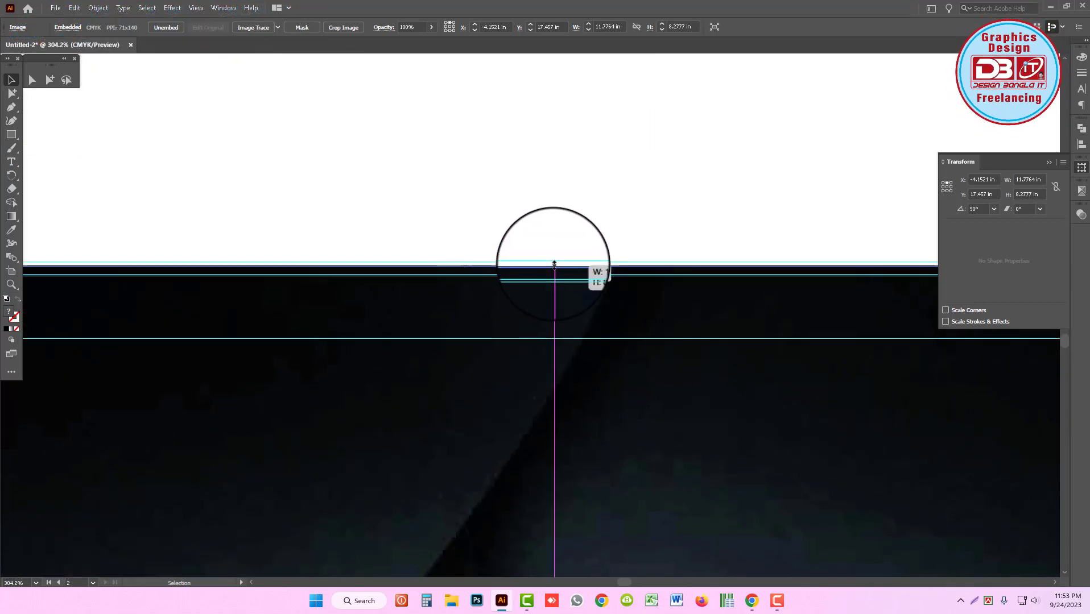
scroll(432, 376, down, 2)
scroll(432, 376, down, 1)
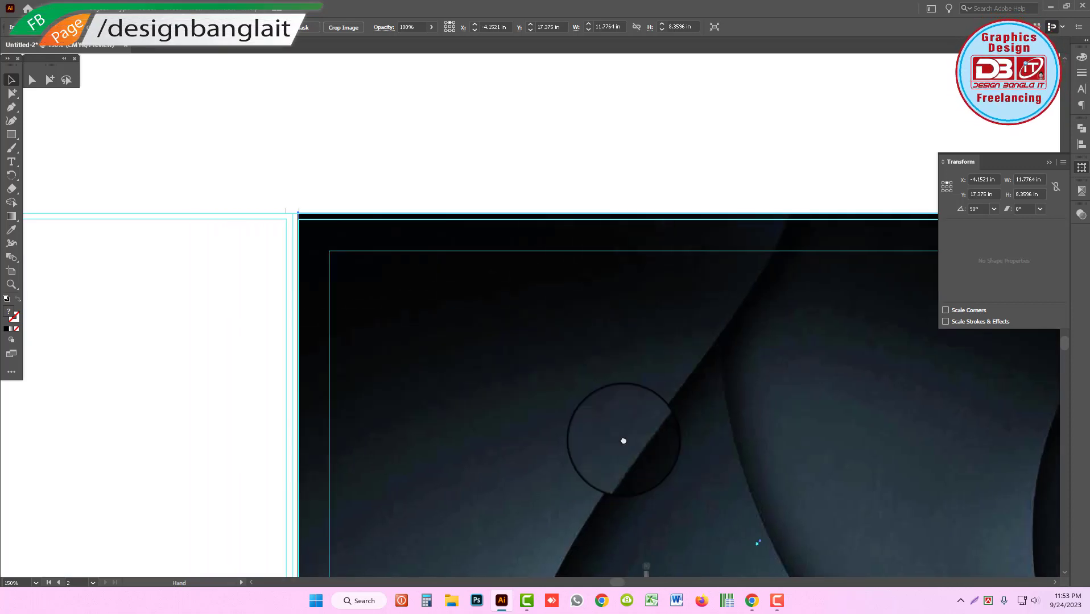
scroll(623, 441, down, 3)
scroll(499, 246, down, 2)
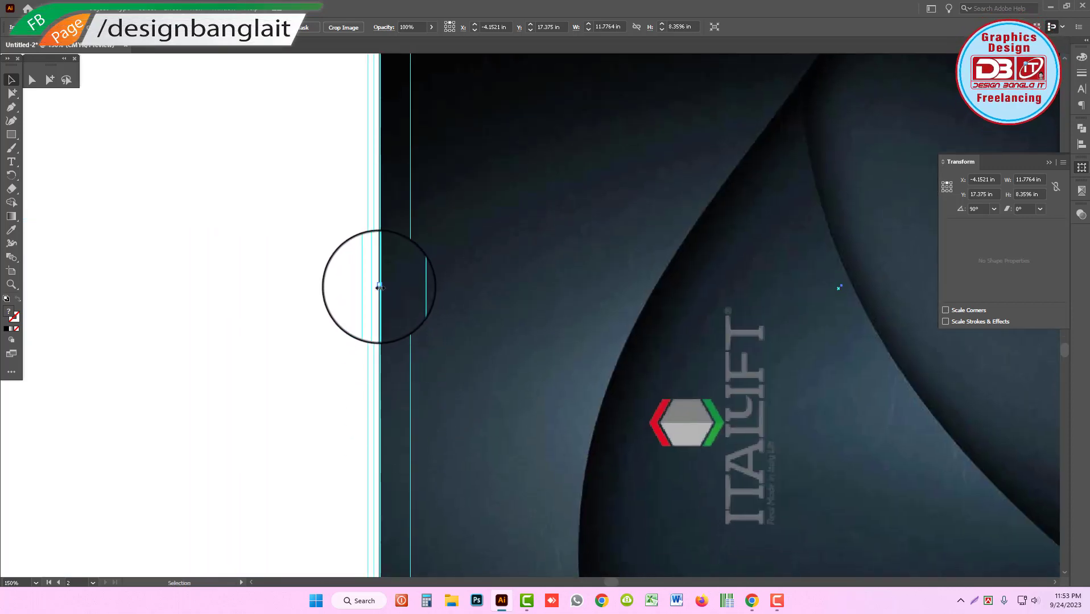
Step: Extend the cover image's left edge to the bleed guide, making it 11.8472 in wide
drag(380, 287, 375, 287)
scroll(663, 348, down, 3)
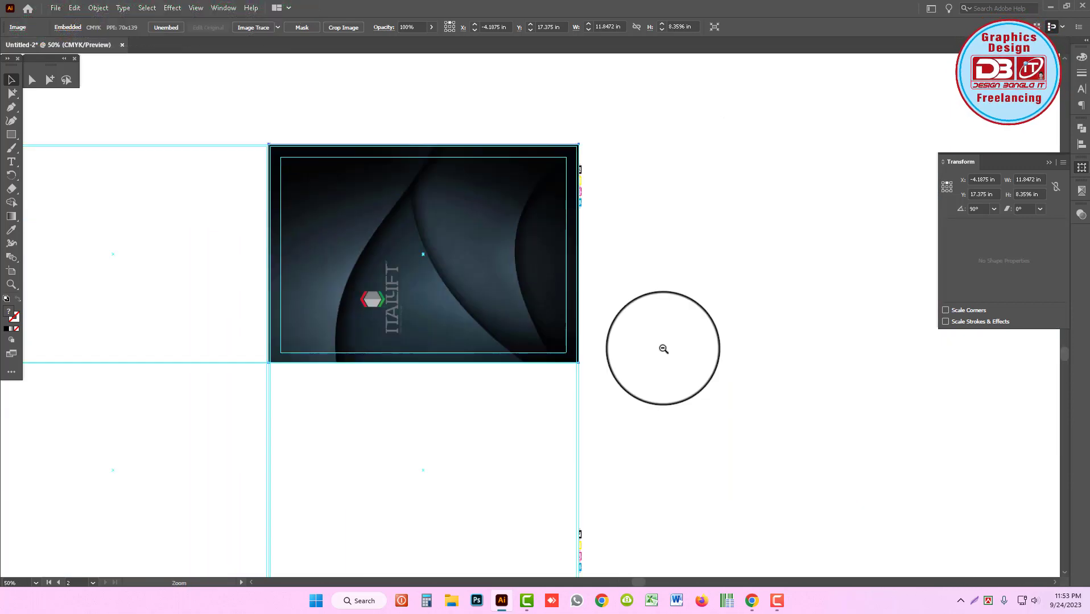
scroll(421, 374, up, 3)
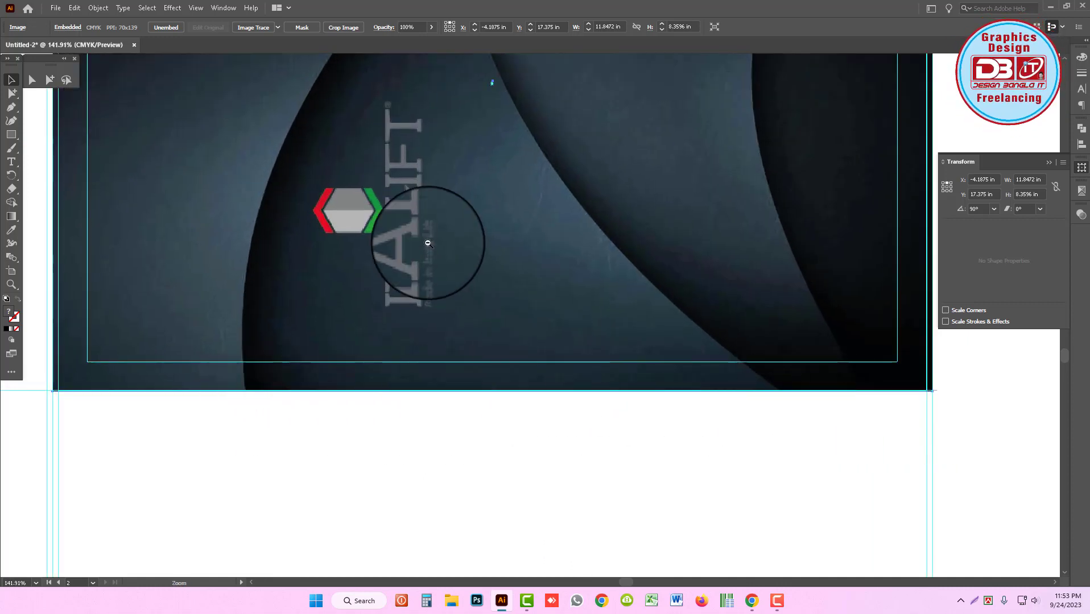
scroll(428, 241, down, 3)
scroll(641, 323, down, 2)
scroll(640, 324, up, 1)
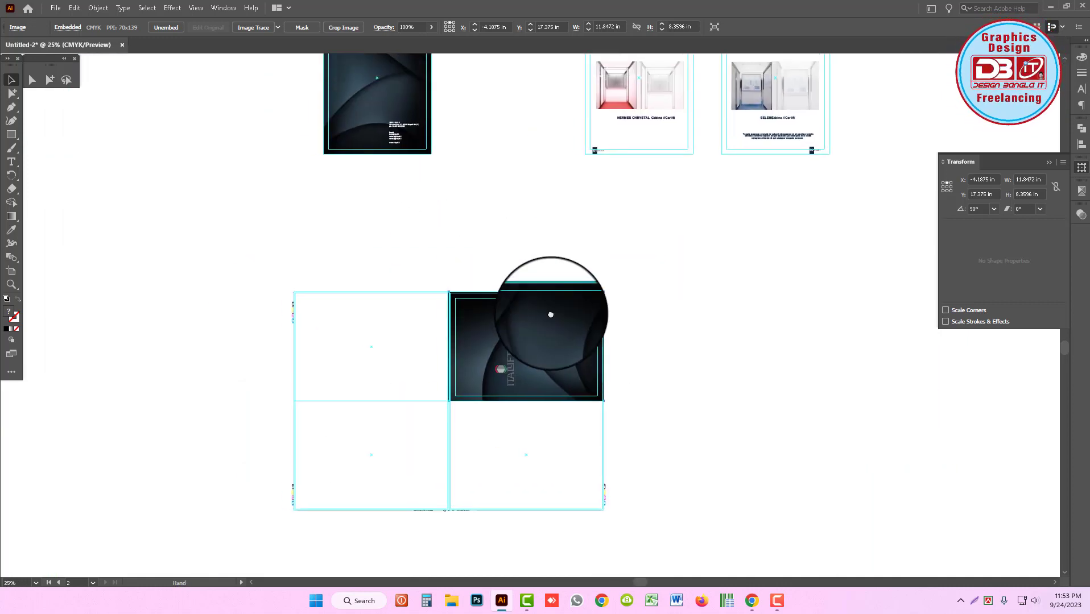
click(501, 243)
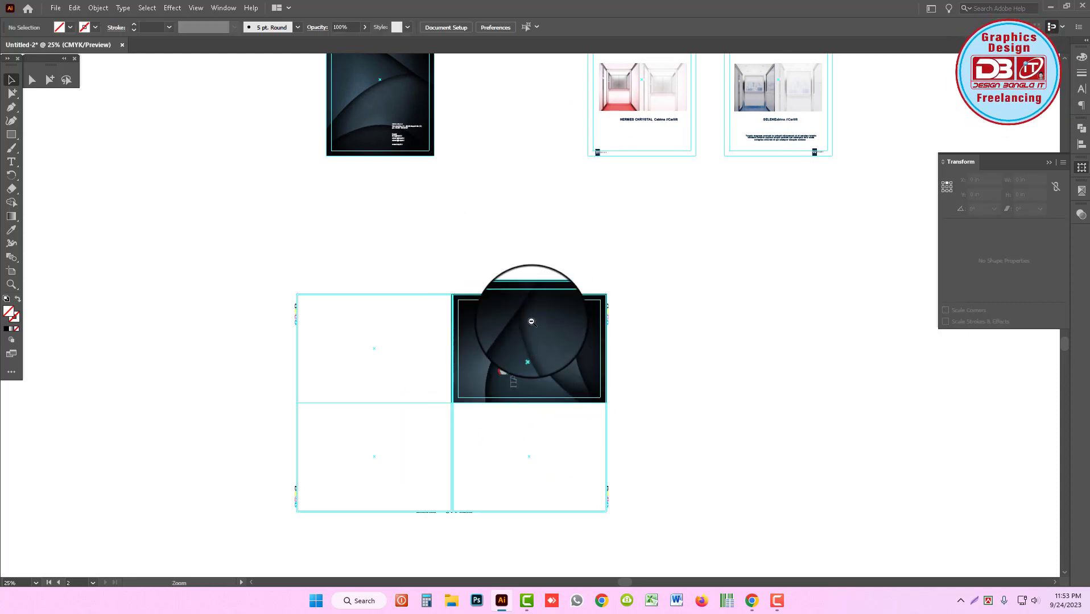
scroll(528, 302, down, 1)
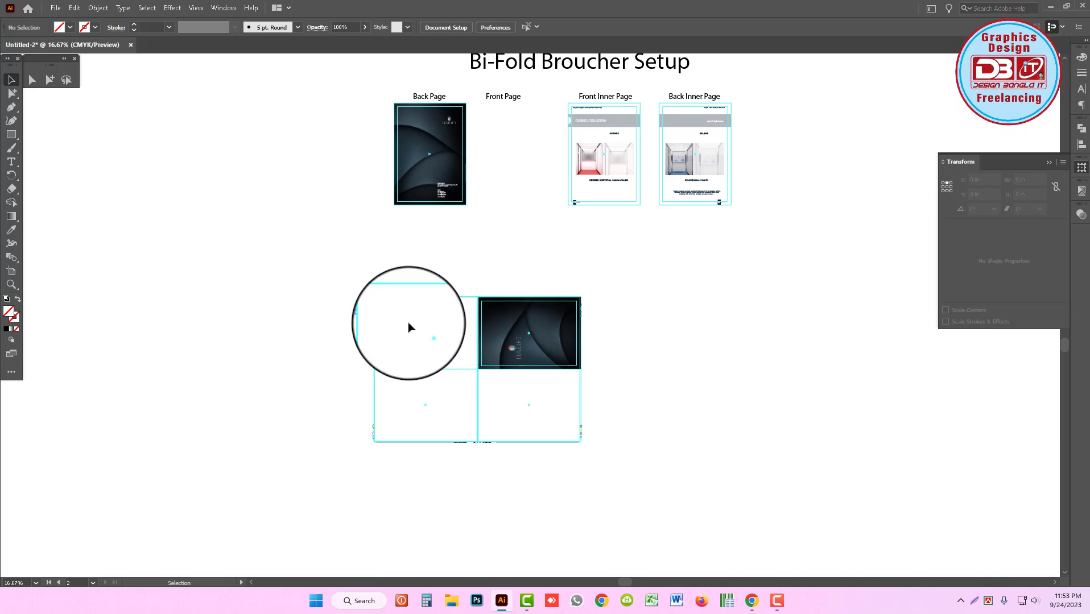
Step: Ungroup the Front and Back Inner Page artworks
click(452, 345)
click(433, 268)
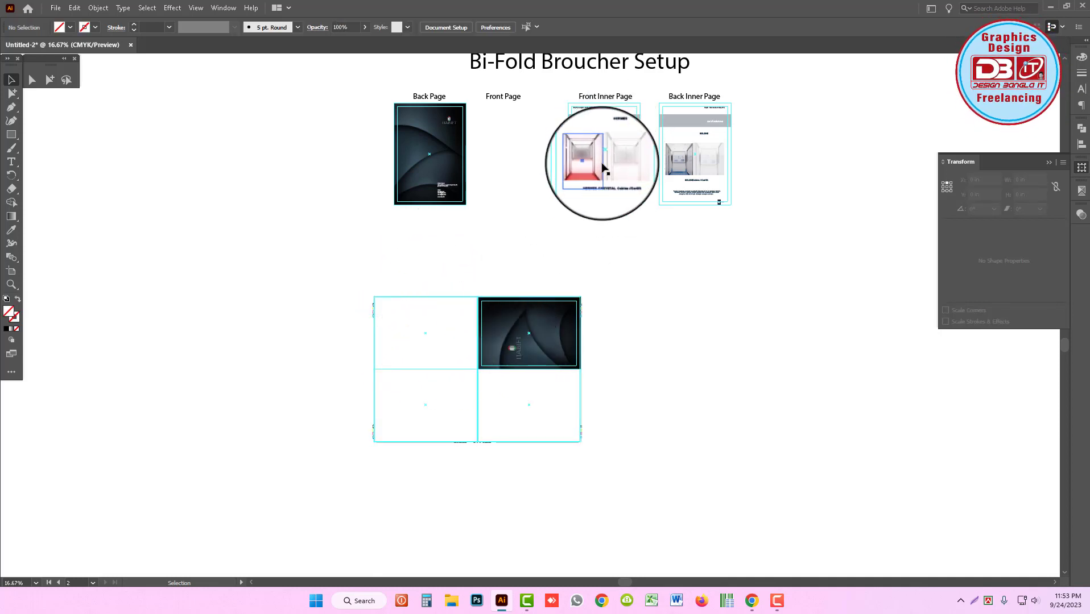
drag(602, 165, 626, 159)
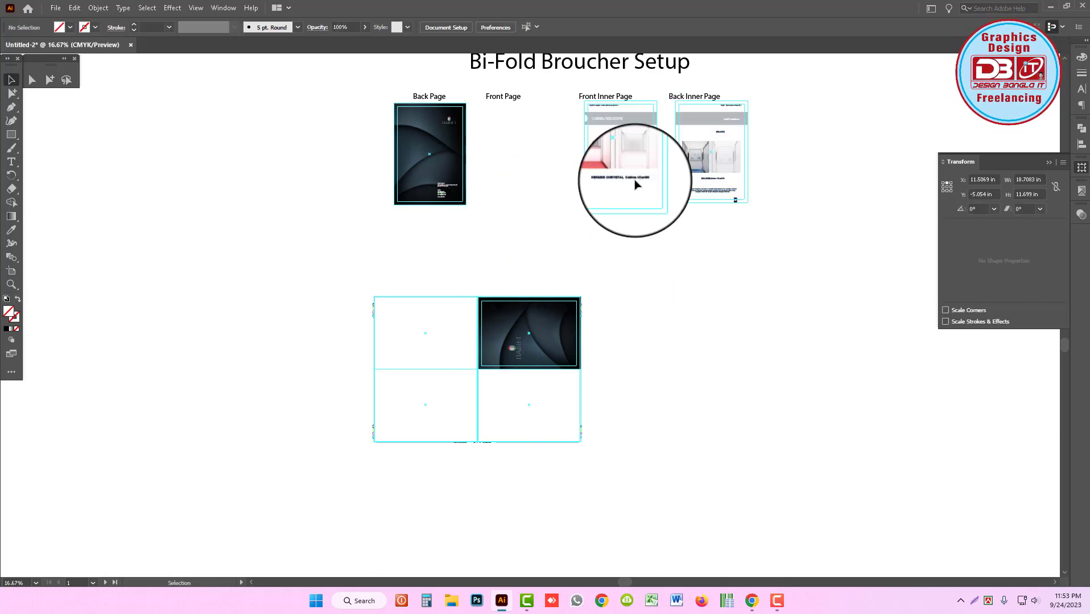
right_click(625, 158)
click(623, 235)
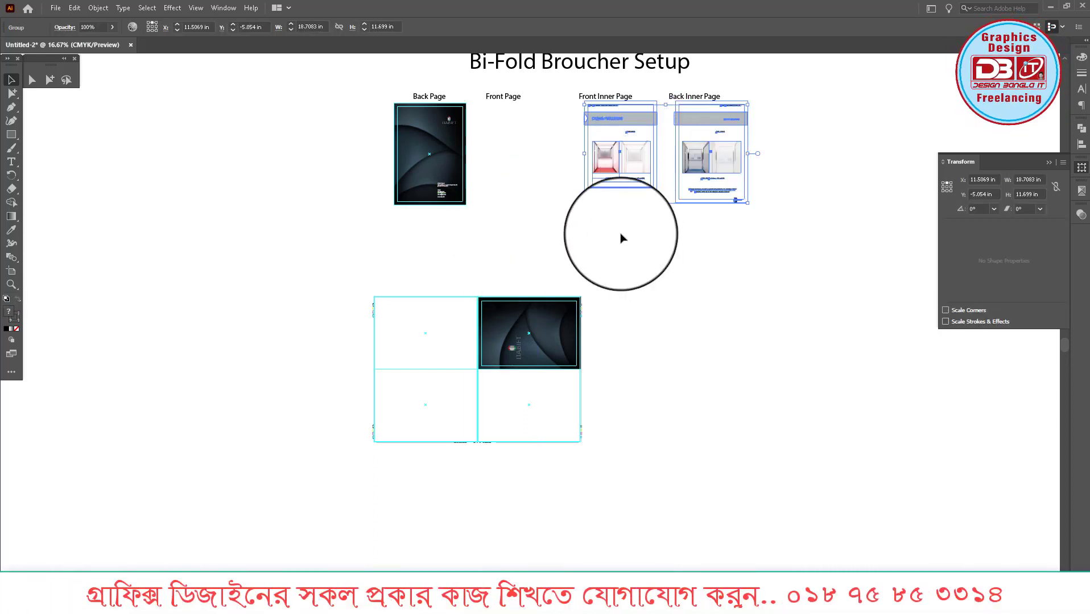
click(640, 177)
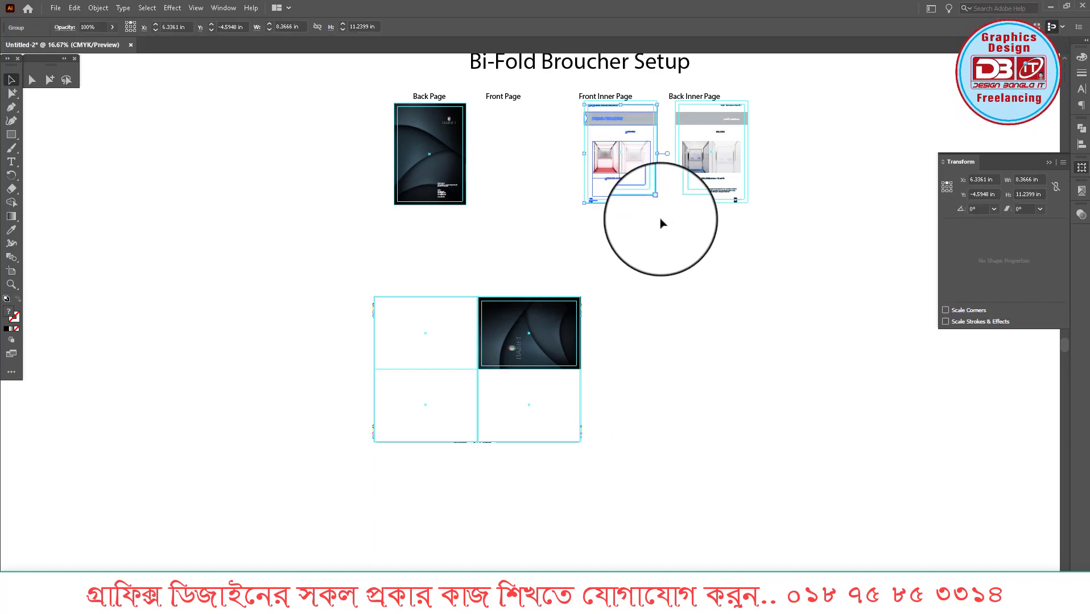
key(ctrl+z)
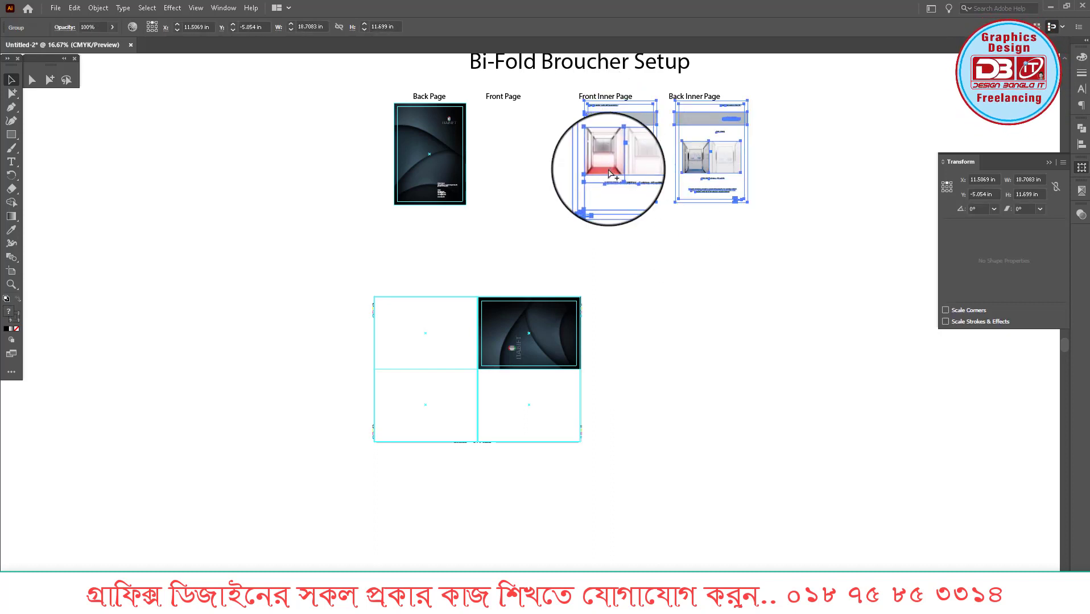
right_click(628, 142)
click(641, 233)
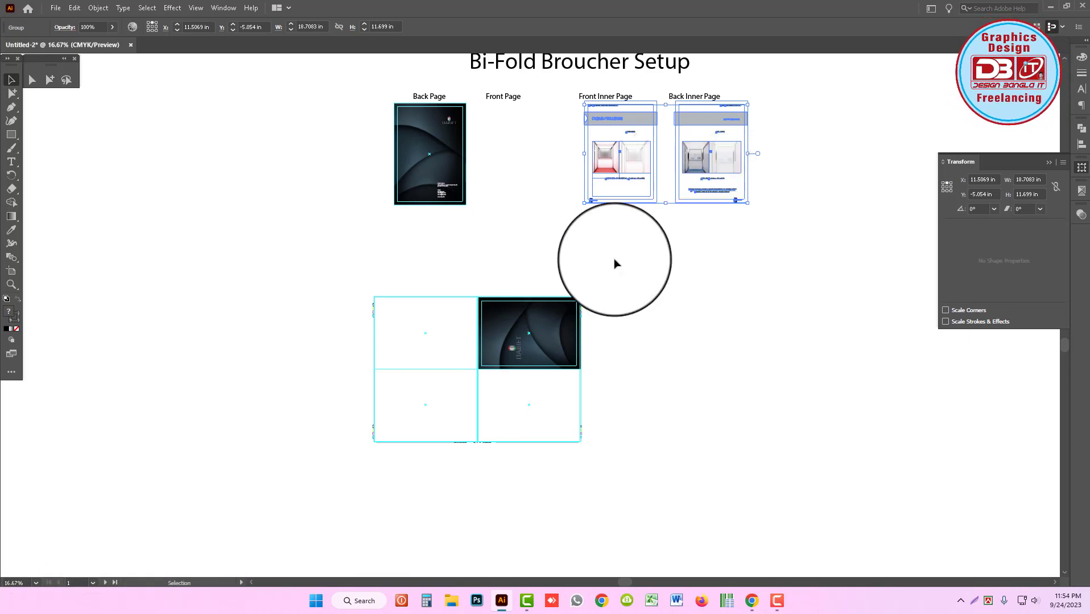
click(652, 213)
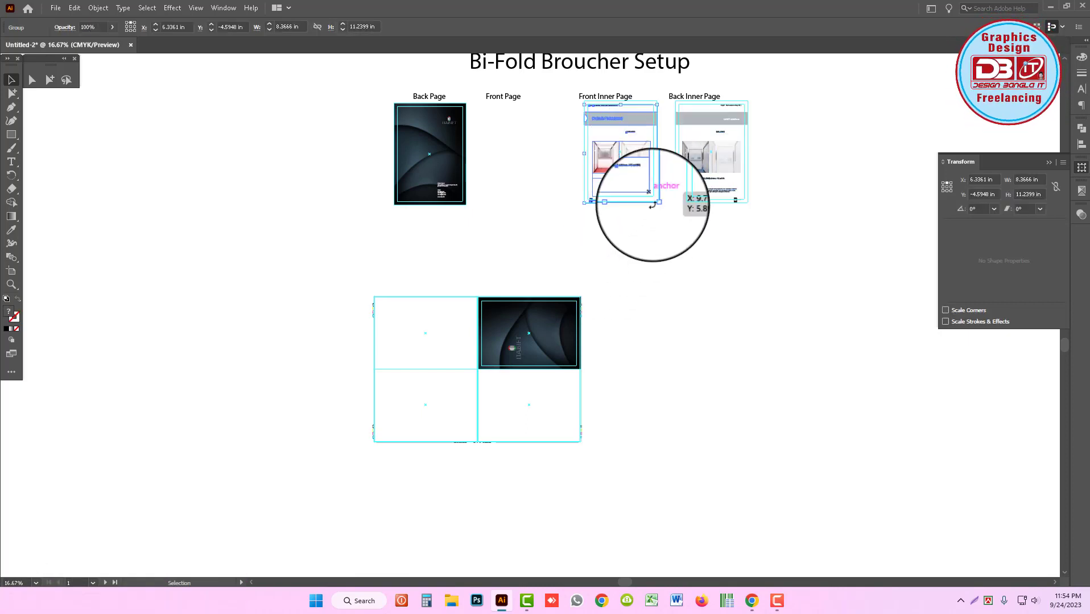
Step: Ungroup the Front Inner Page artwork further and select its page group
mouse_move(661, 220)
mouse_down()
mouse_move(588, 120)
mouse_move(625, 122)
mouse_up()
click(601, 150)
click(594, 164)
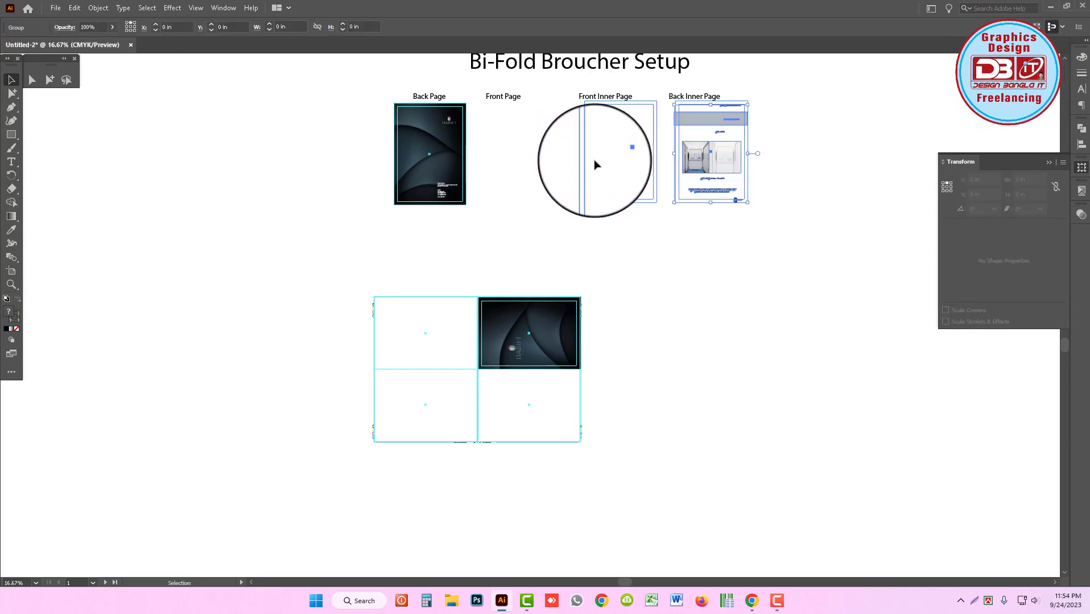
right_click(584, 141)
click(609, 236)
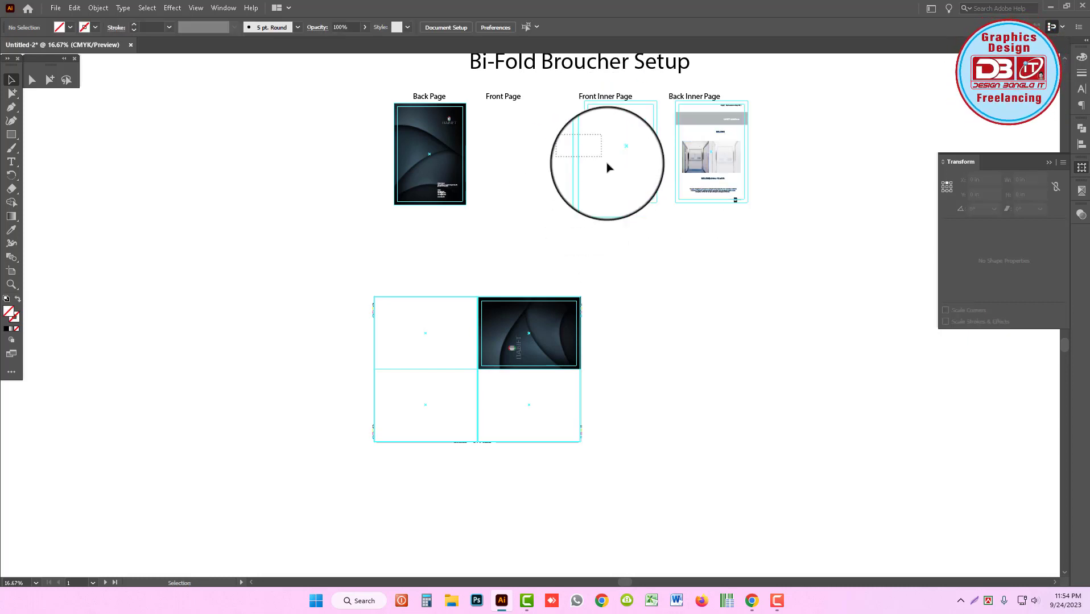
right_click(571, 148)
click(603, 238)
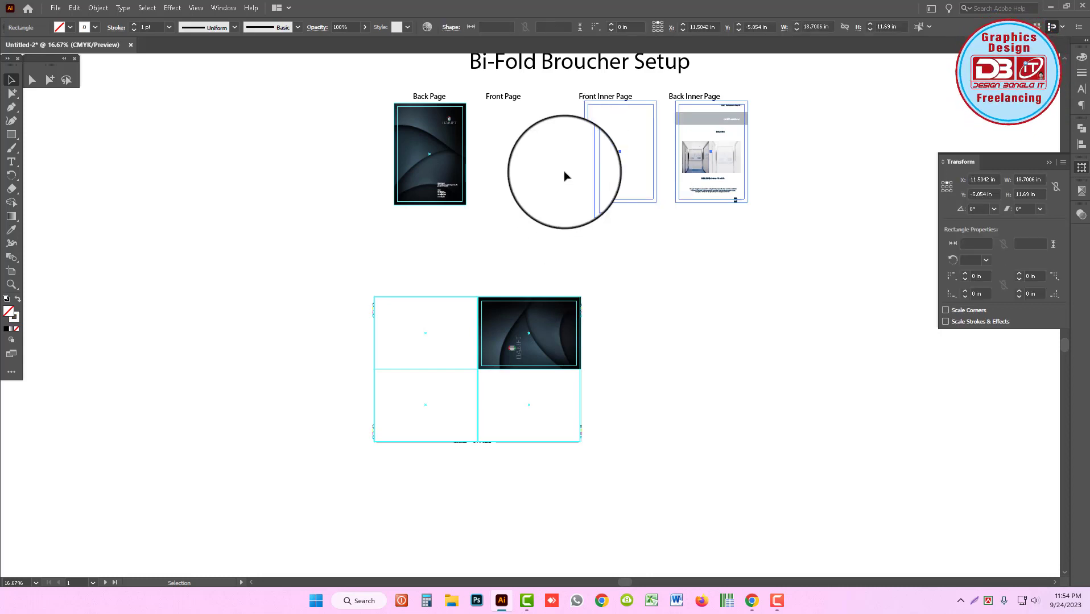
drag(551, 188, 590, 211)
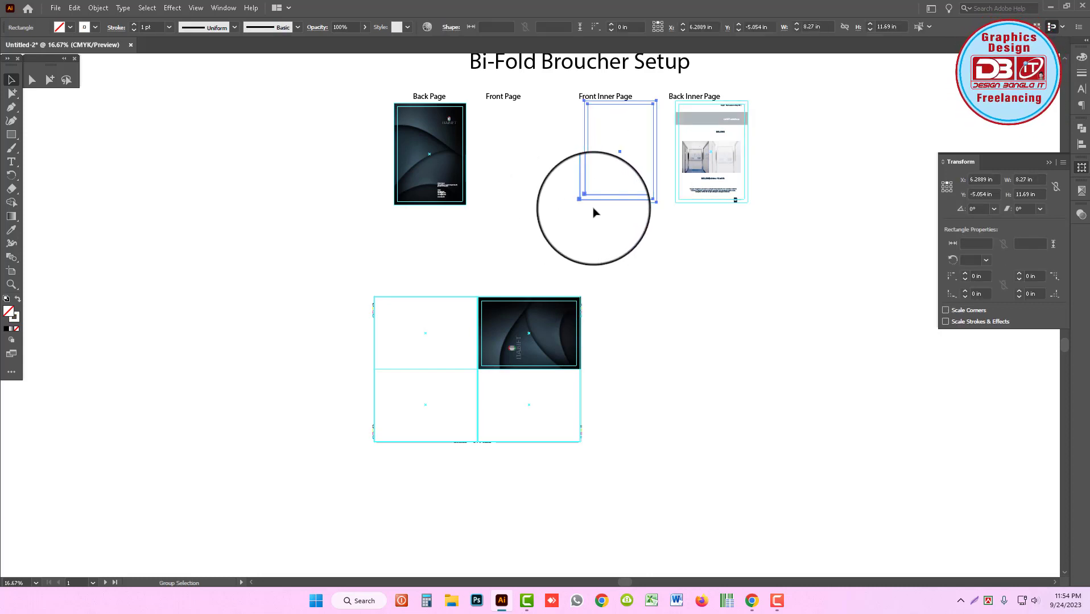
click(593, 212)
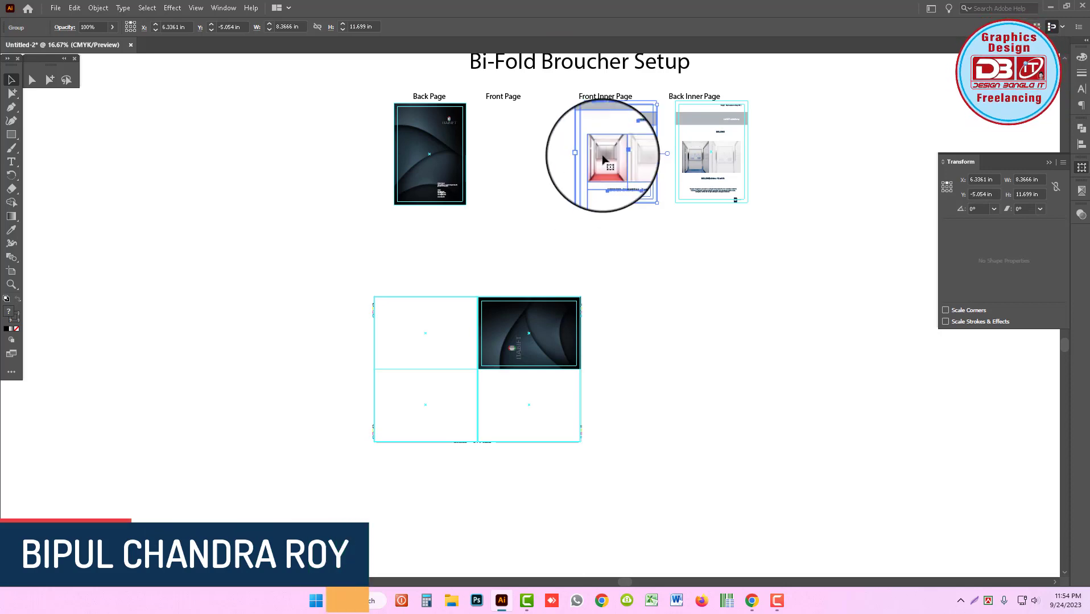
Step: Move the Front Inner Page artwork into the upper-left panel, rotated a quarter turn
drag(604, 159, 404, 352)
ctrl+click(512, 351)
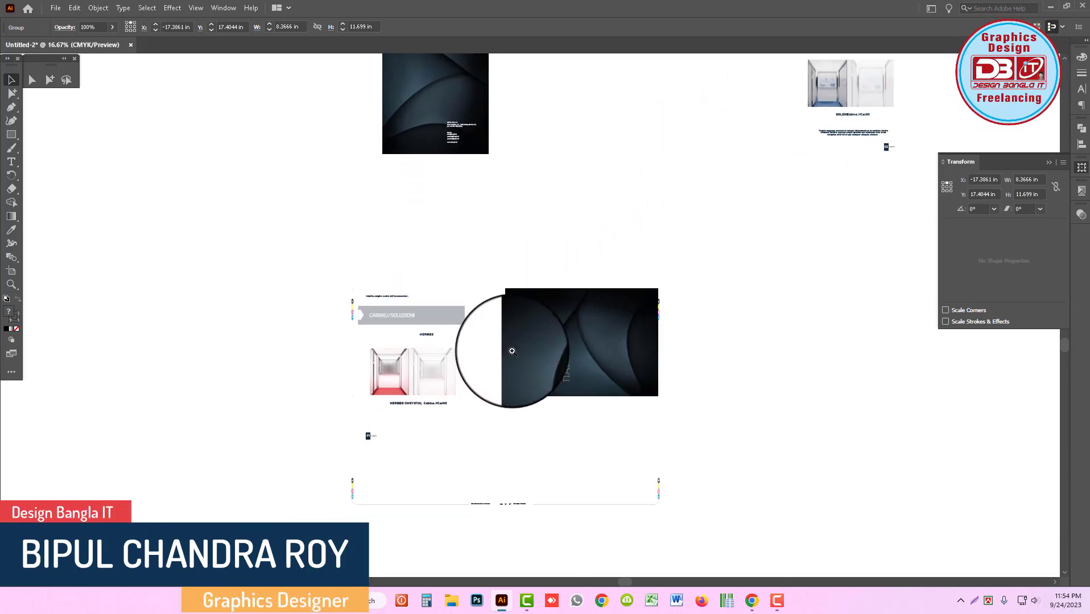
ctrl+alt+click(589, 219)
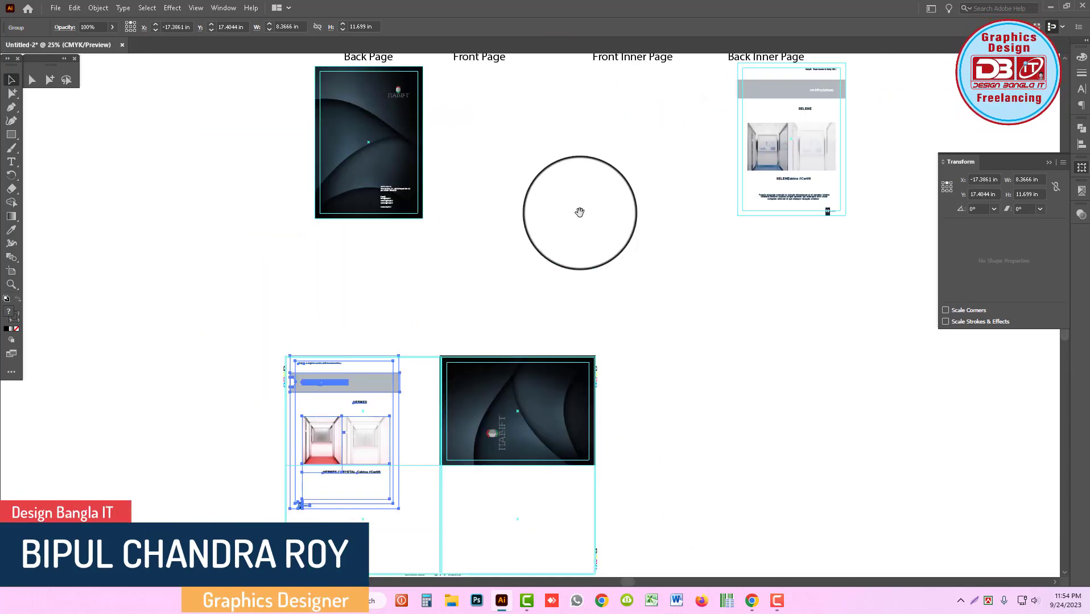
scroll(579, 212, up, 2)
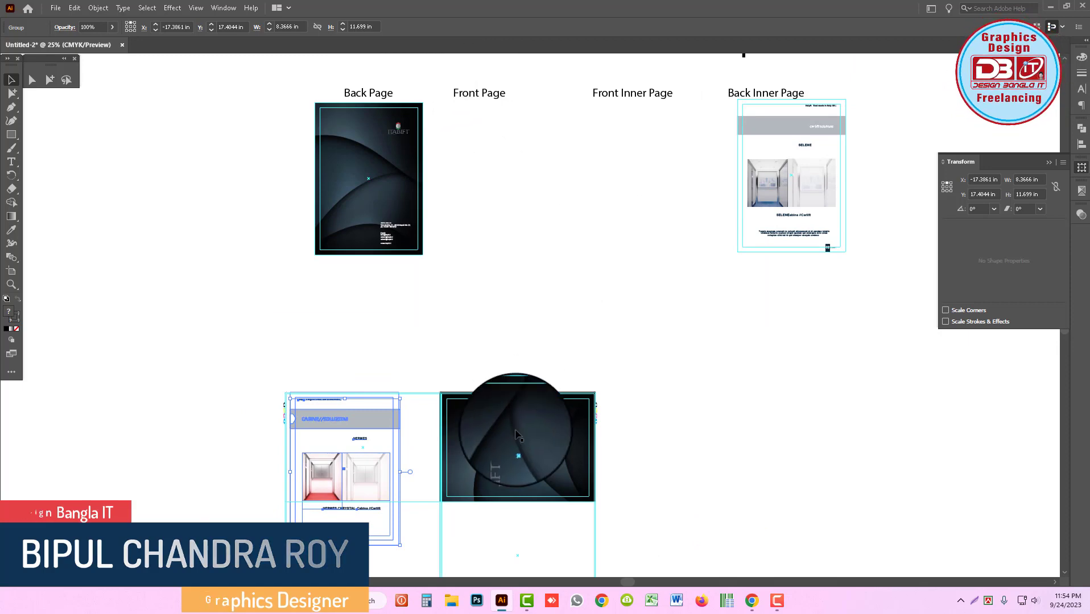
ctrl+click(451, 449)
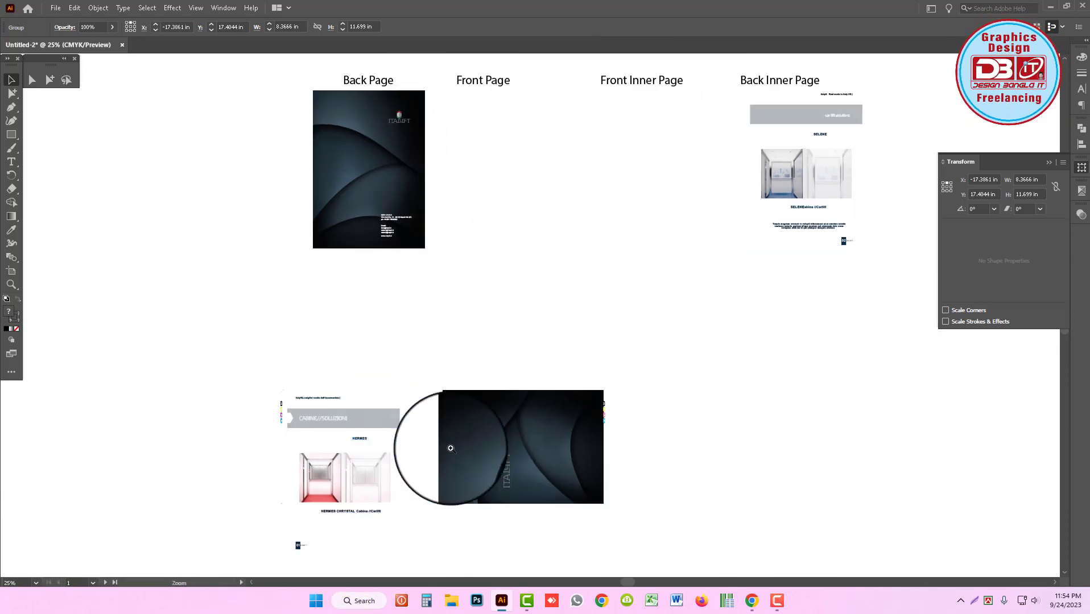
key(r)
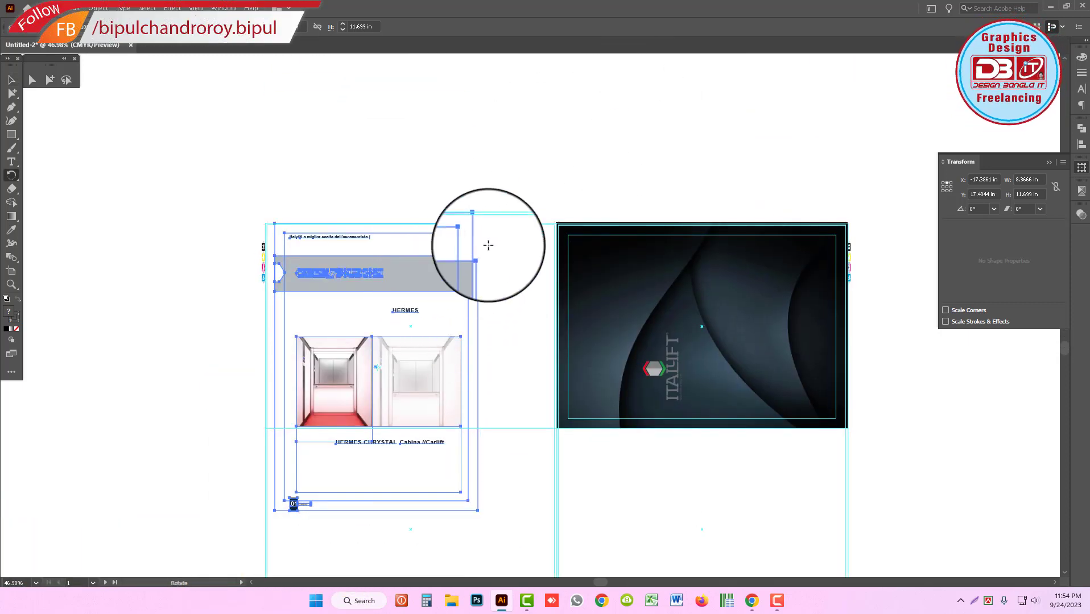
drag(488, 246, 605, 475)
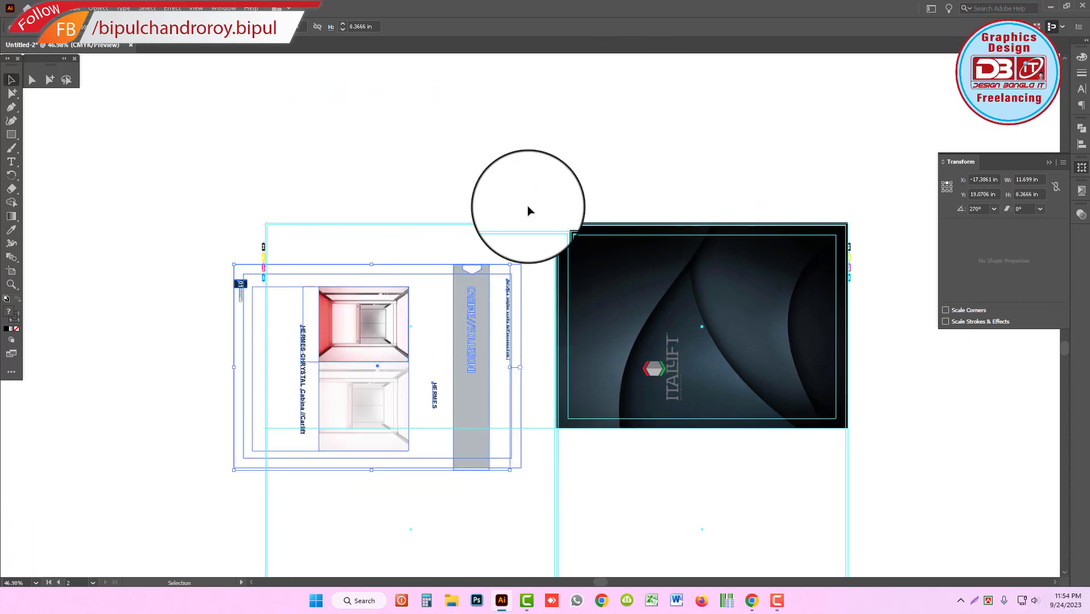
scroll(623, 418, up, 5)
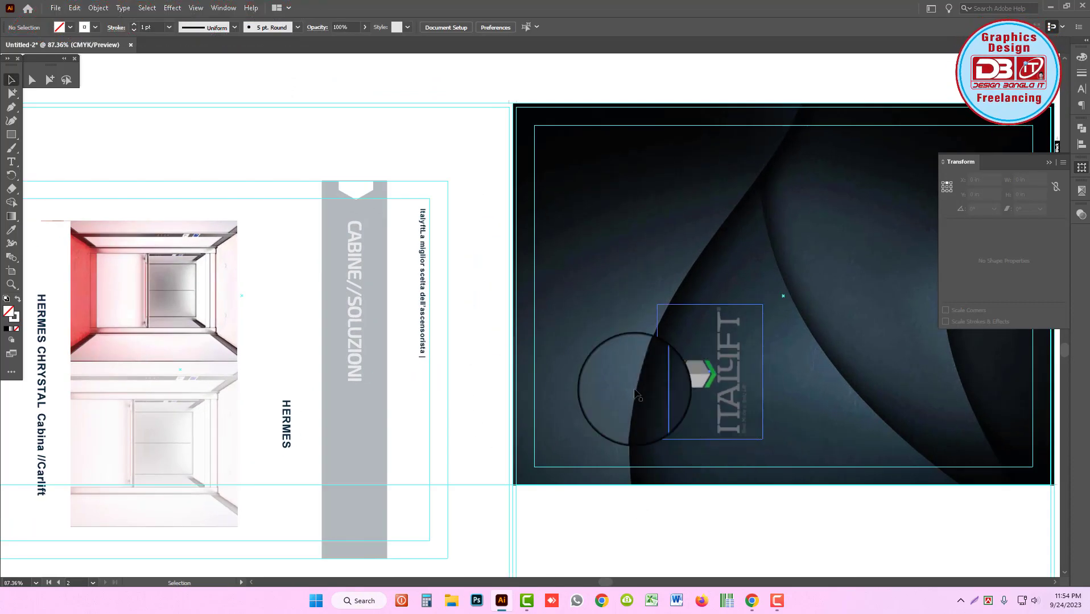
Step: Butt the rotated inner page flush against the dark cover panel and check the grey banner edge
click(353, 308)
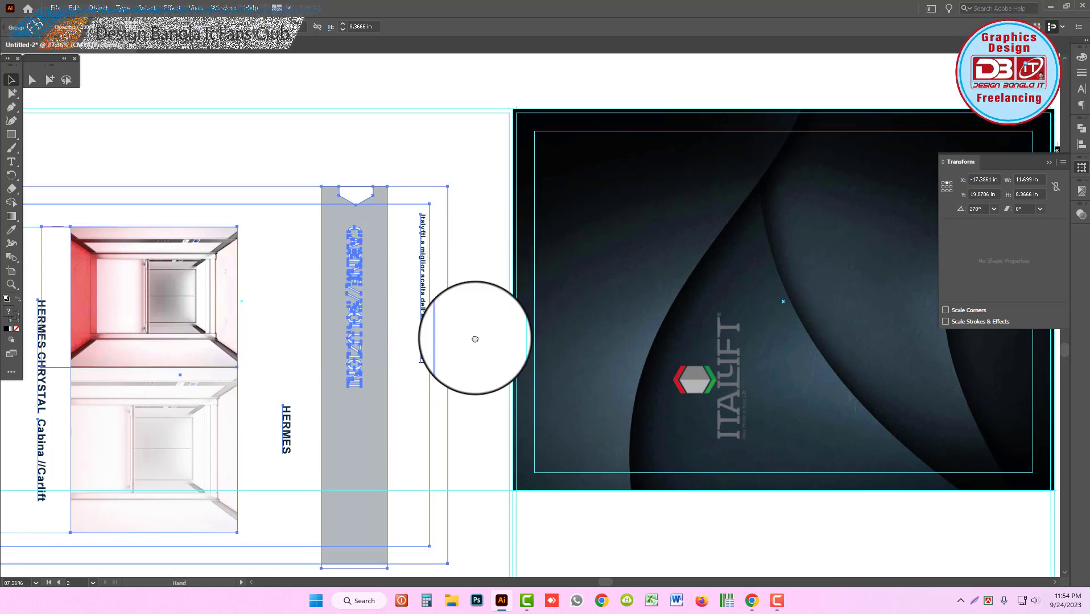
scroll(460, 313, up, 3)
drag(426, 329, 486, 253)
scroll(668, 412, up, 3)
scroll(432, 291, up, 3)
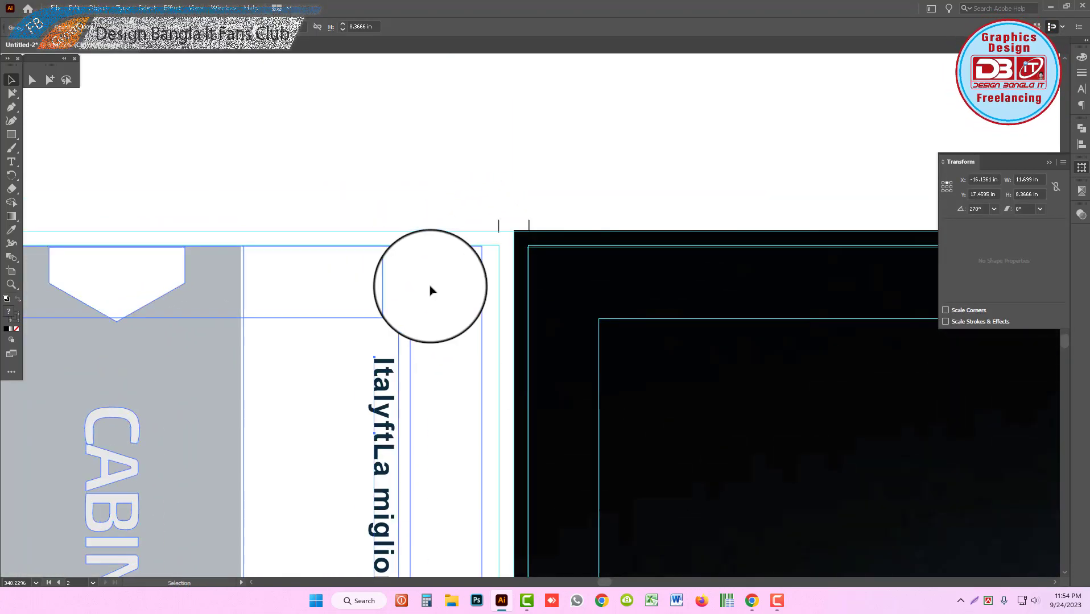
drag(480, 266, 498, 268)
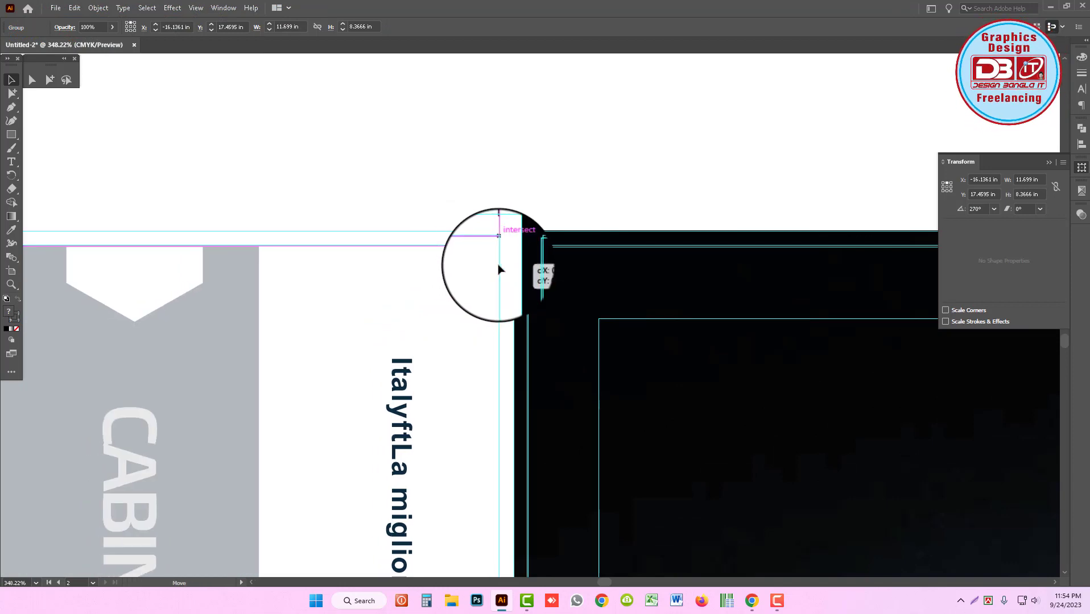
alt+click(487, 399)
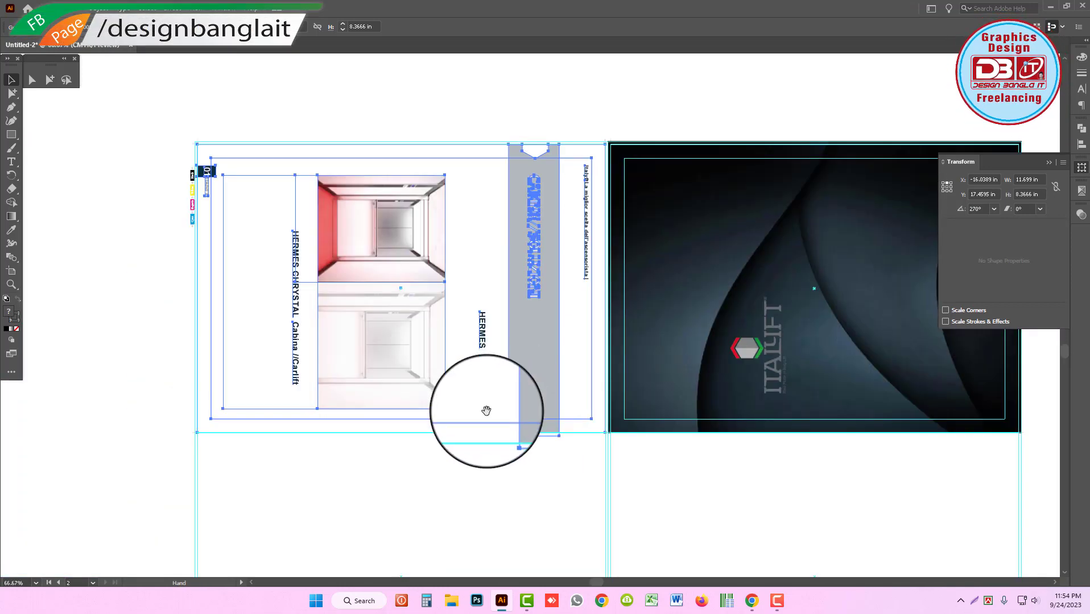
click(337, 436)
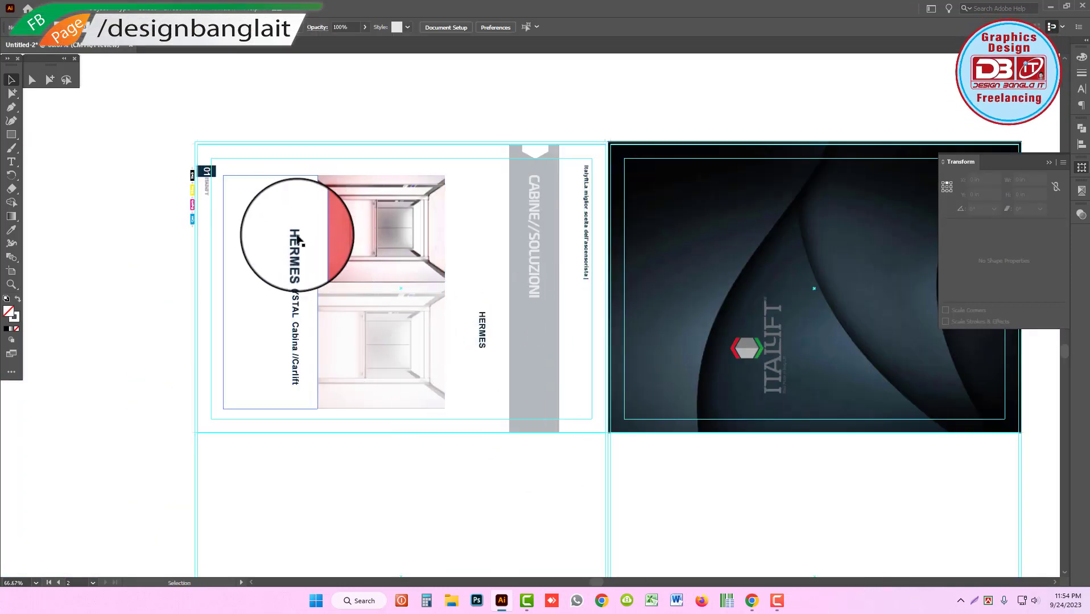
click(32, 80)
mouse_move(586, 182)
mouse_down()
mouse_move(762, 364)
mouse_move(585, 212)
mouse_up()
Step: Lock the guides and zoom out to view the whole page
right_click(530, 139)
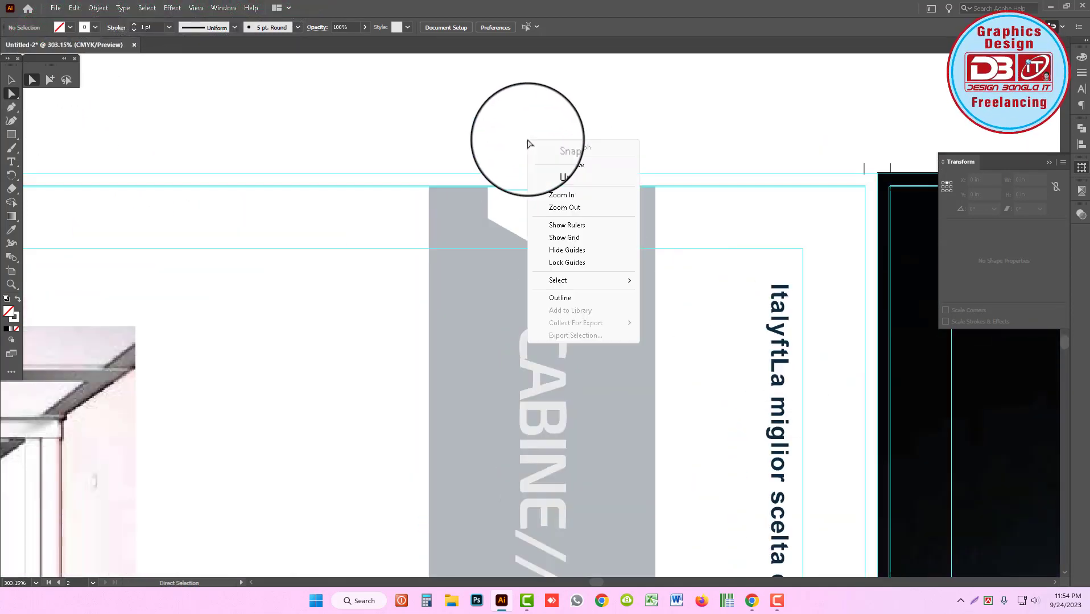
click(576, 258)
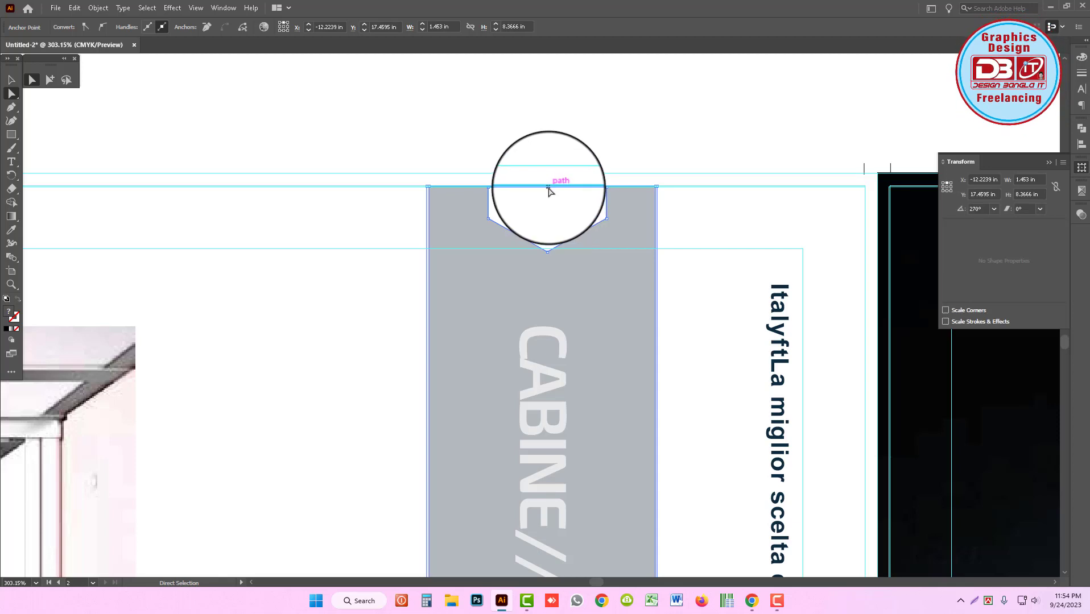
click(584, 127)
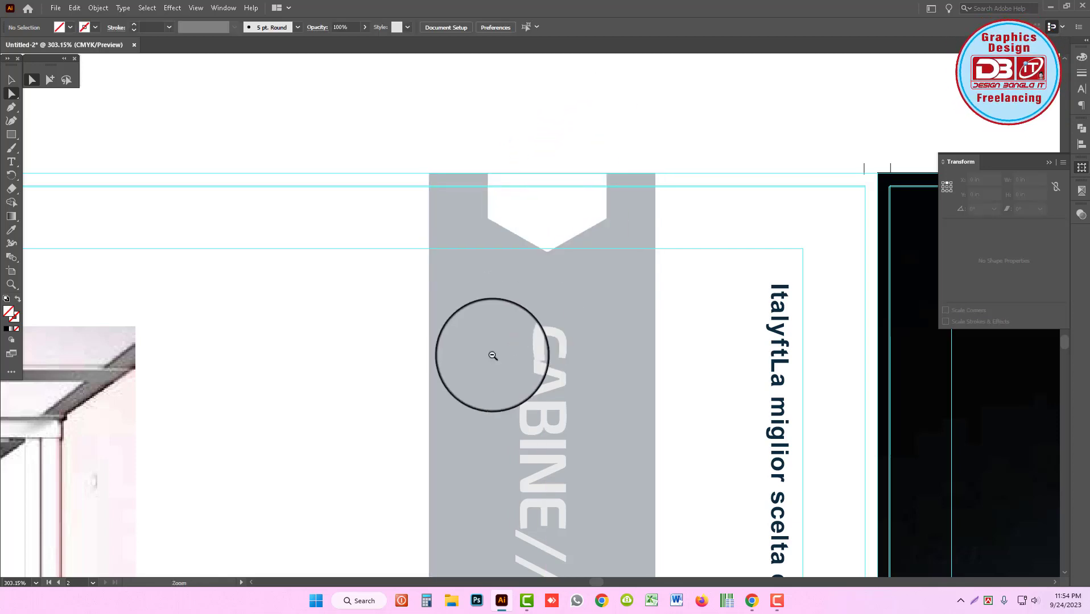
key(ctrl+1)
scroll(493, 355, down, 5)
scroll(577, 329, left, 4)
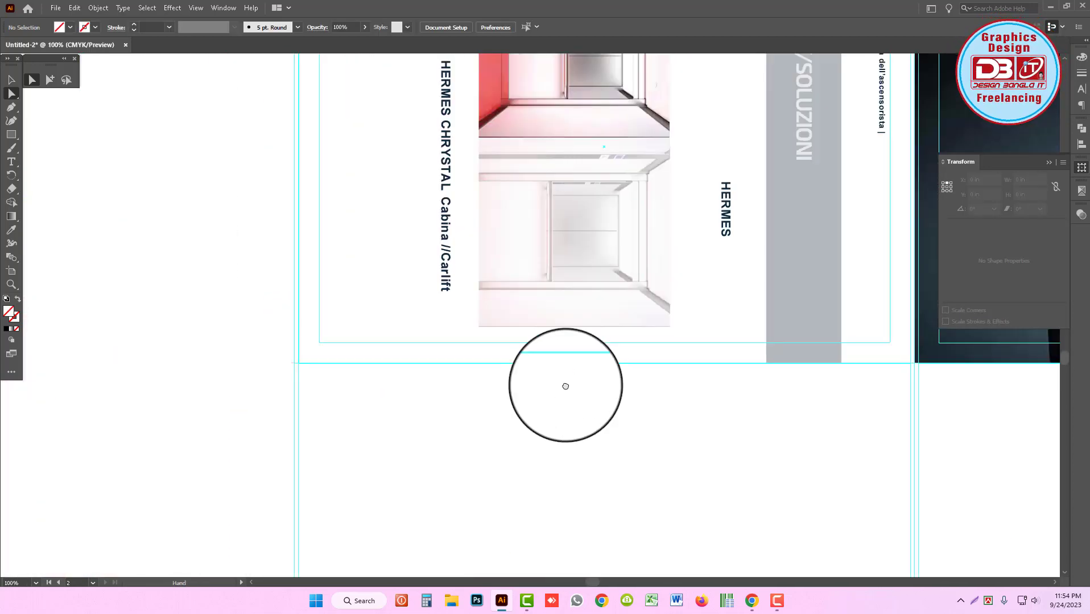
scroll(565, 384, up, 4)
scroll(418, 286, up, 5)
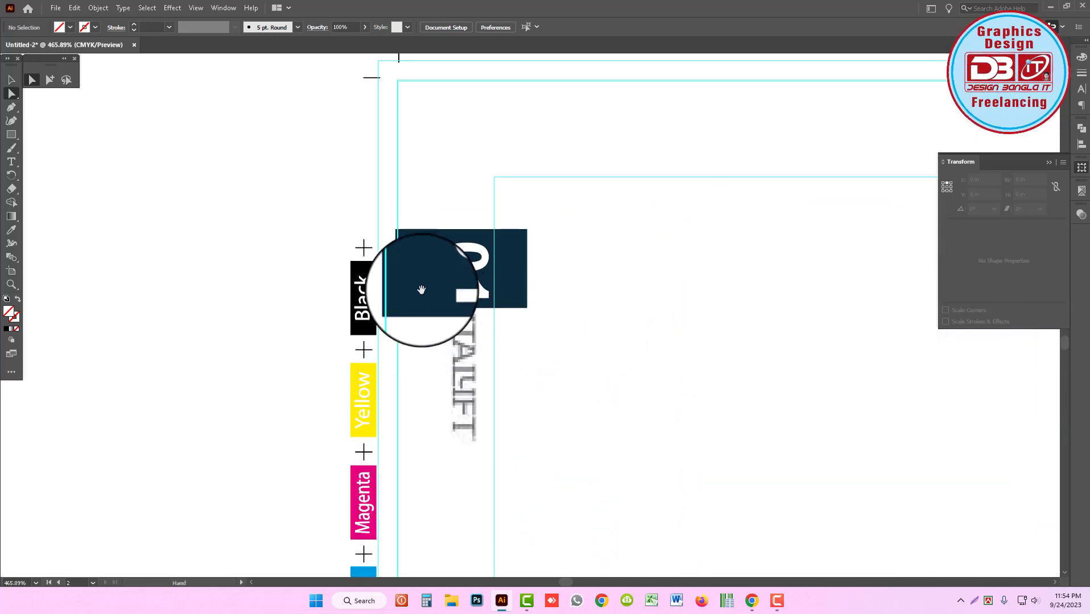
Step: Check the dark 01 label rectangle's edge with Direct Selection
click(395, 262)
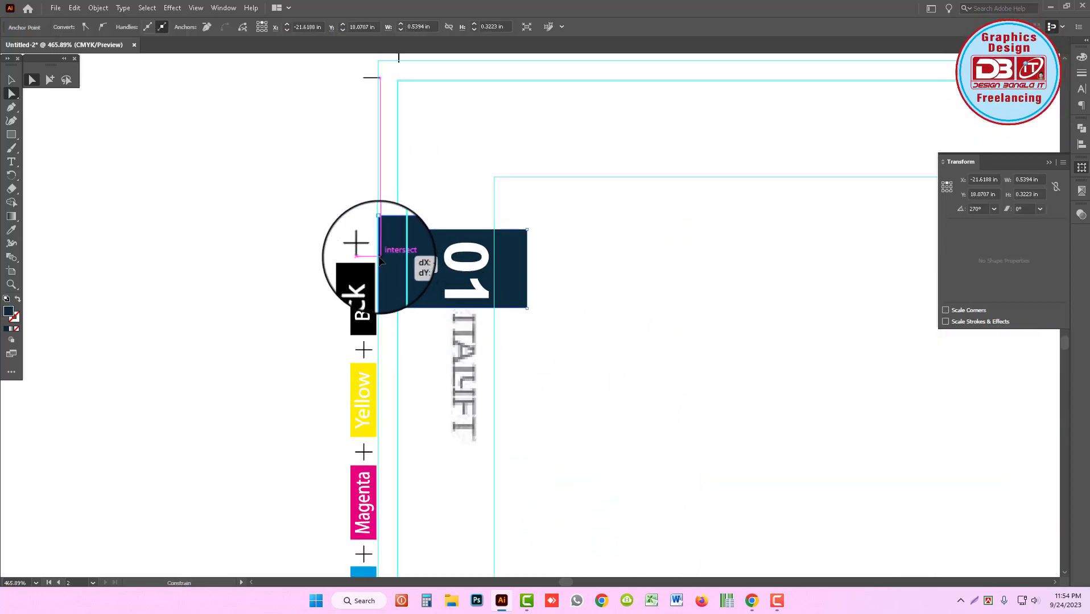
scroll(531, 360, down, 8)
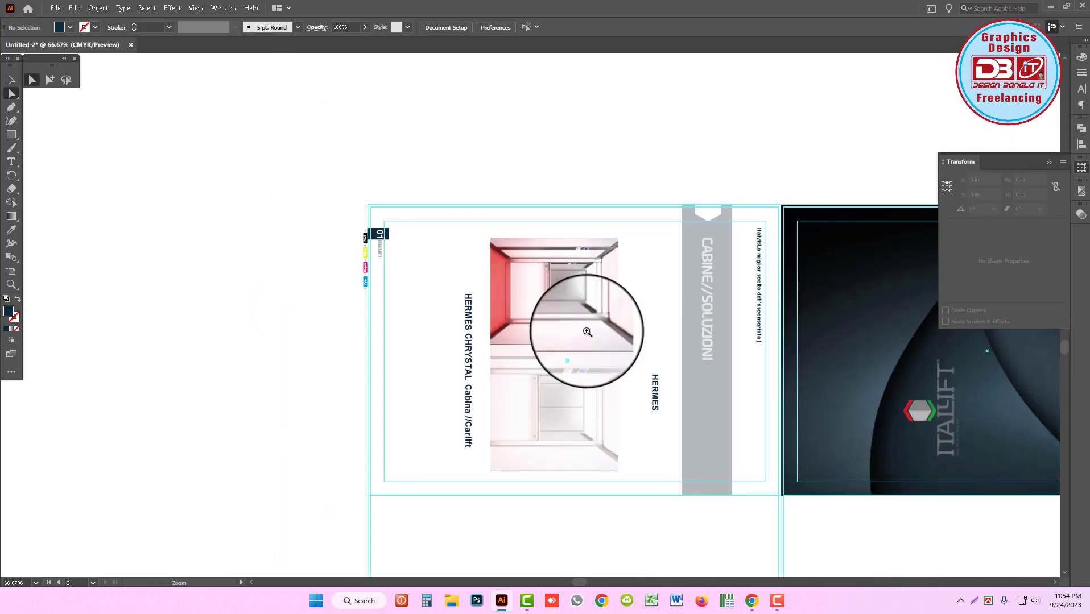
scroll(587, 331, down, 1)
scroll(603, 370, down, 1)
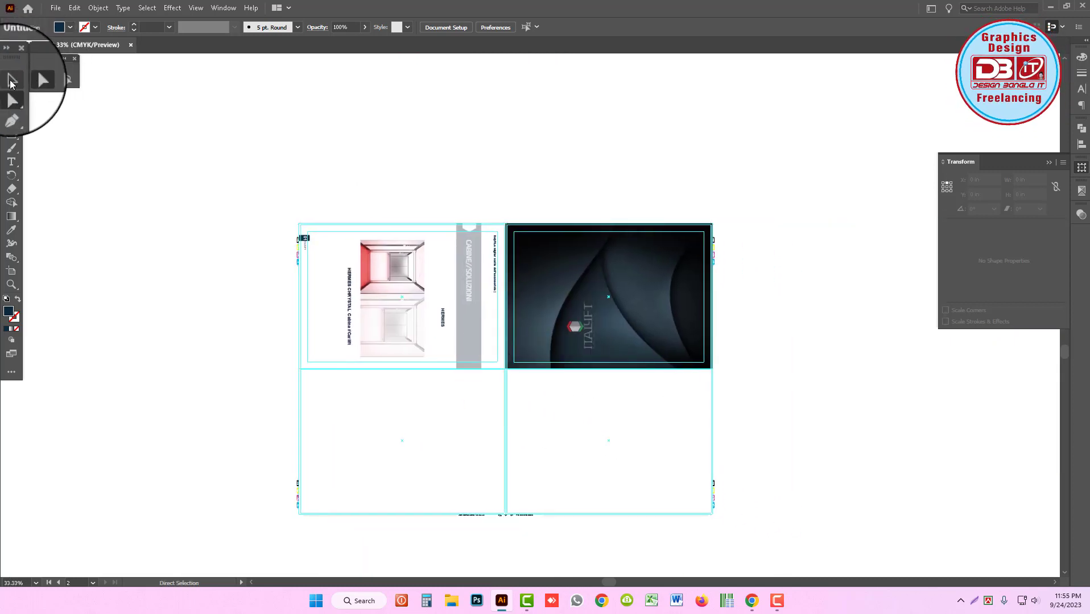
click(10, 81)
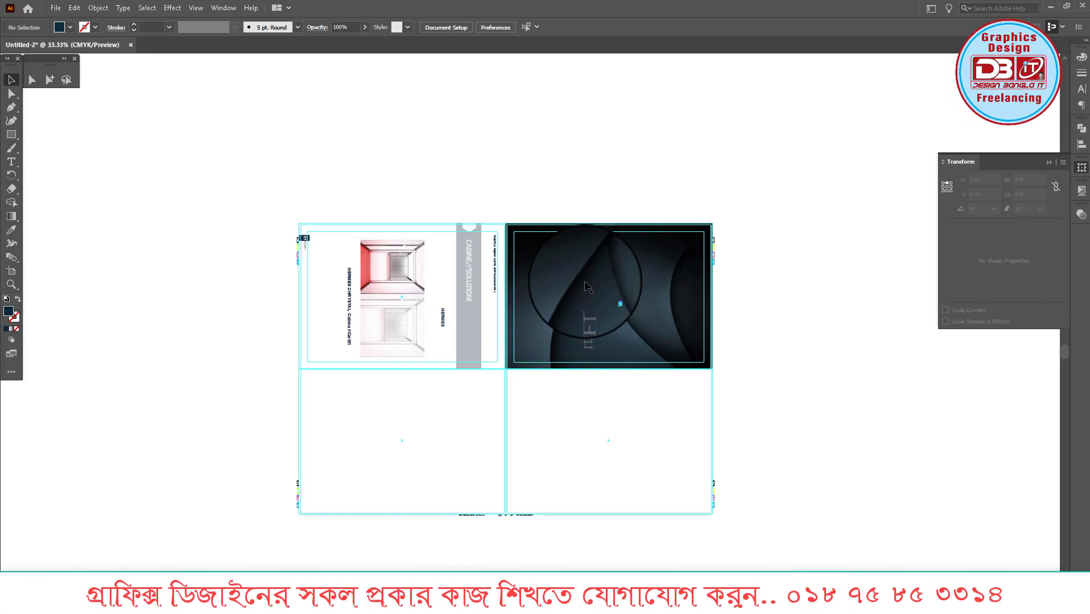
scroll(433, 311, down, 1)
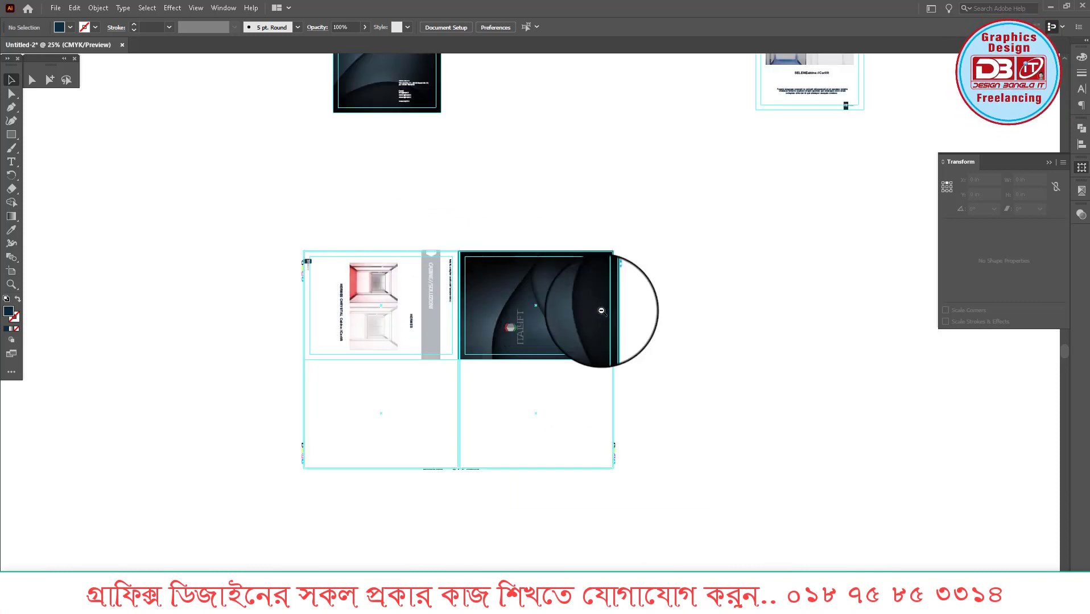
Step: Try moving the Back Inner Page group into the lower-left panel, undoing the misplaced attempts
click(657, 106)
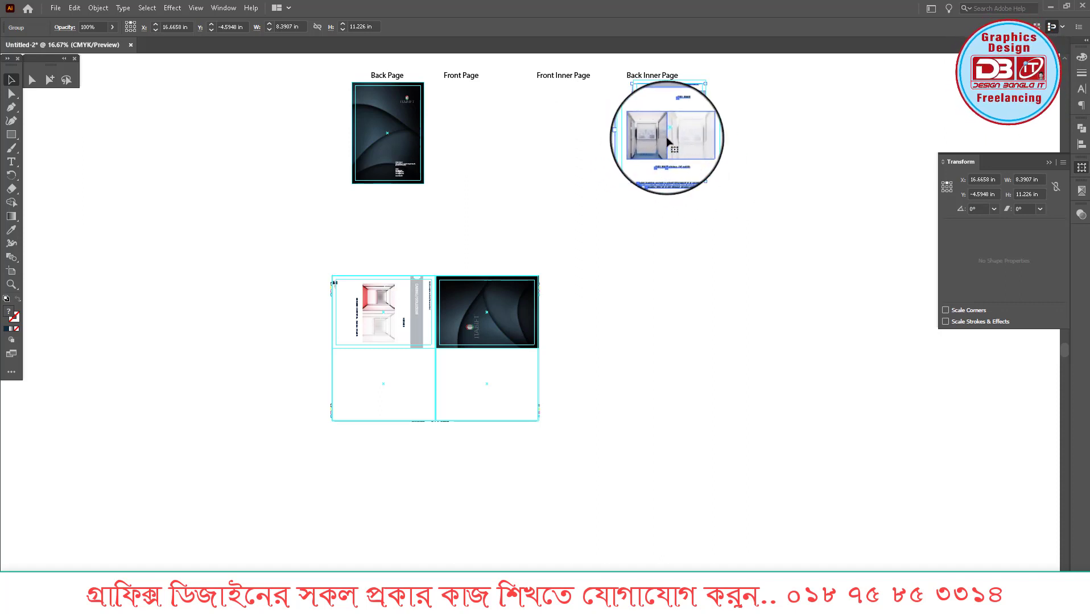
drag(668, 139, 398, 392)
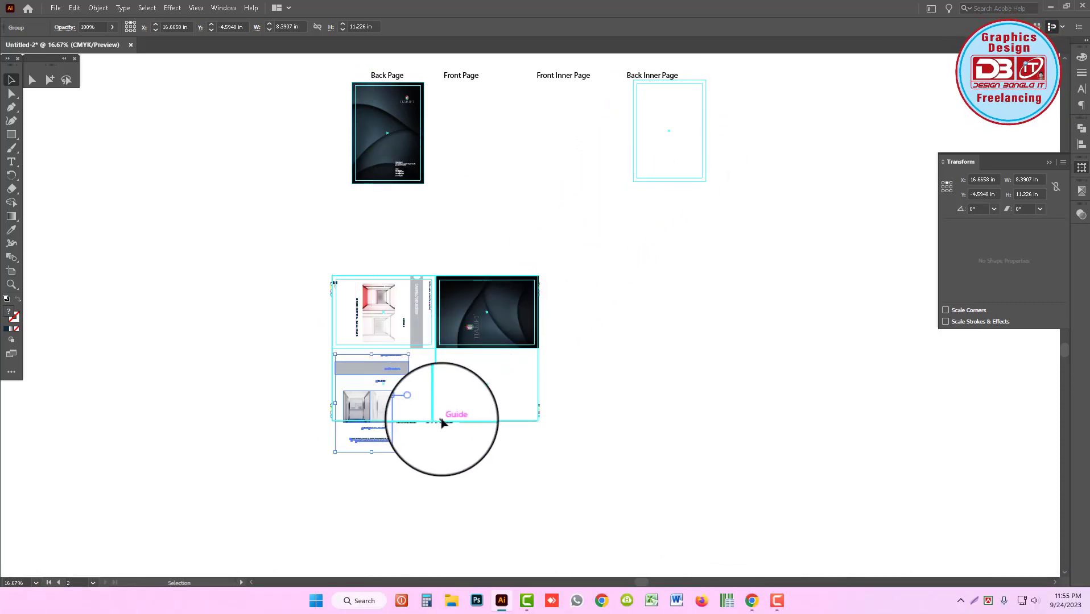
key(ctrl+z)
drag(752, 267, 626, 96)
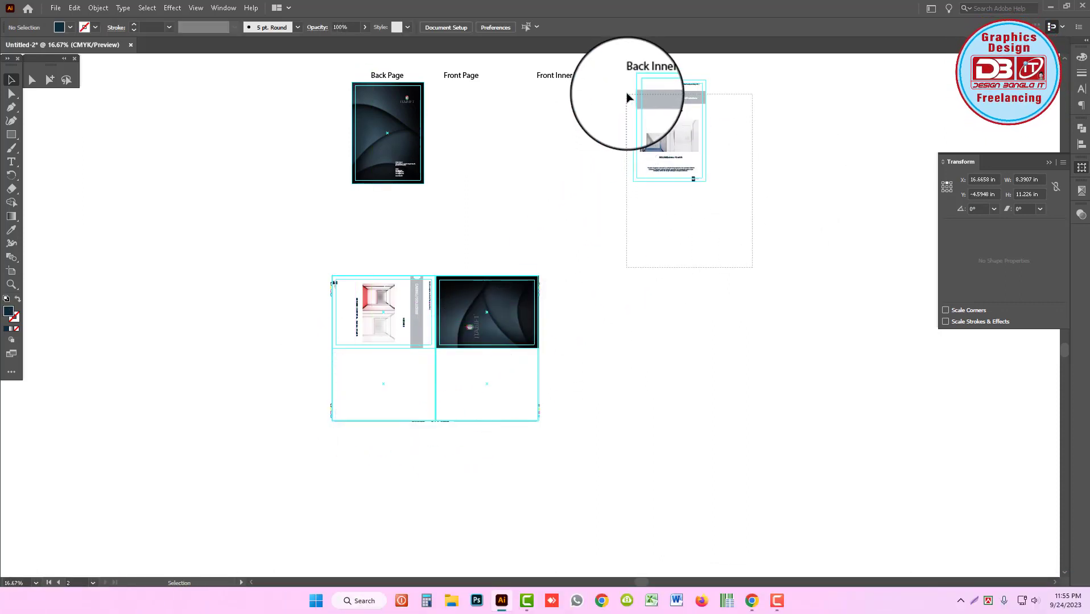
drag(681, 146, 396, 420)
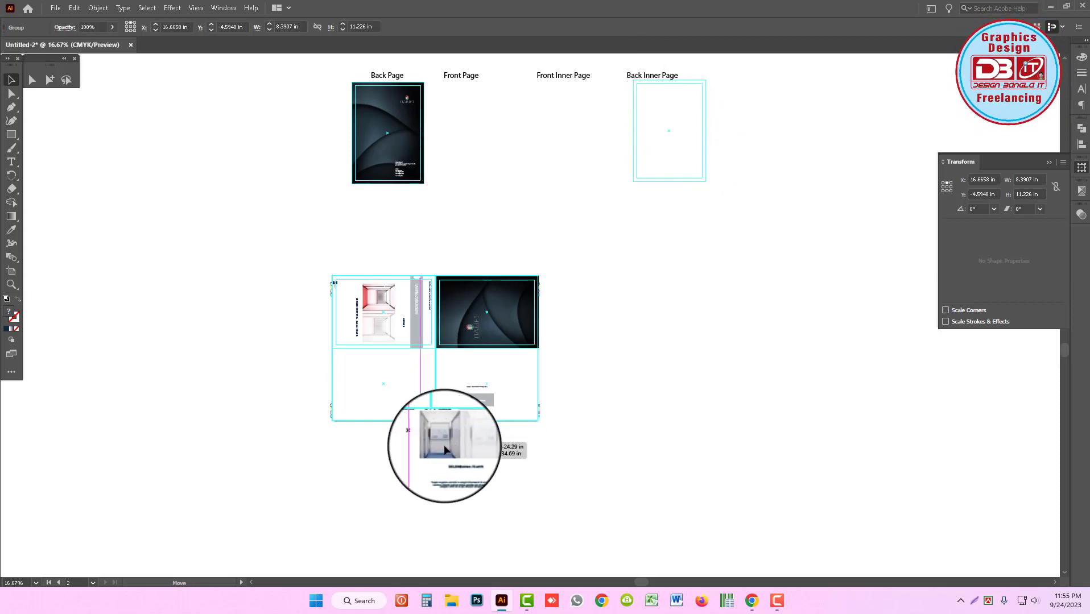
alt+scroll(418, 377, up, 3)
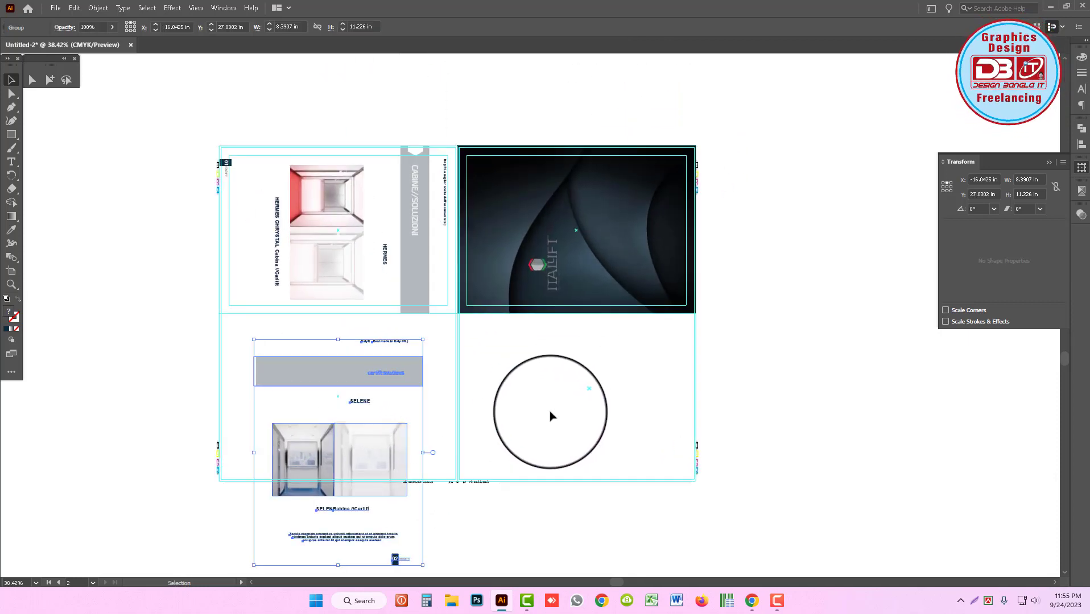
alt+scroll(684, 133, down, 2)
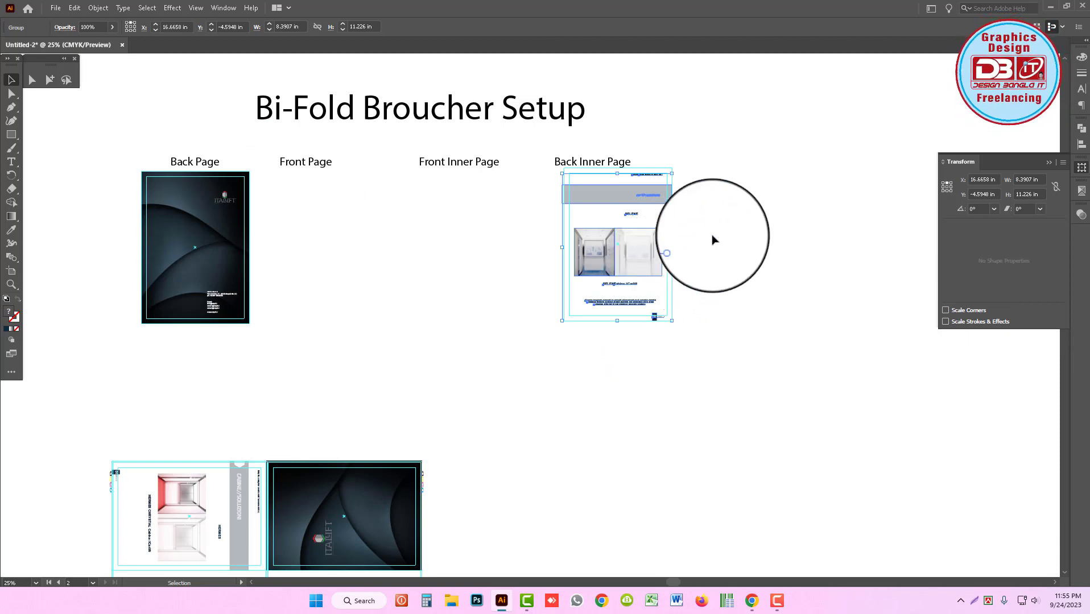
right_click(714, 240)
mouse_move(695, 356)
mouse_down()
mouse_move(549, 184)
mouse_move(555, 214)
mouse_up()
alt+scroll(560, 319, down, 1)
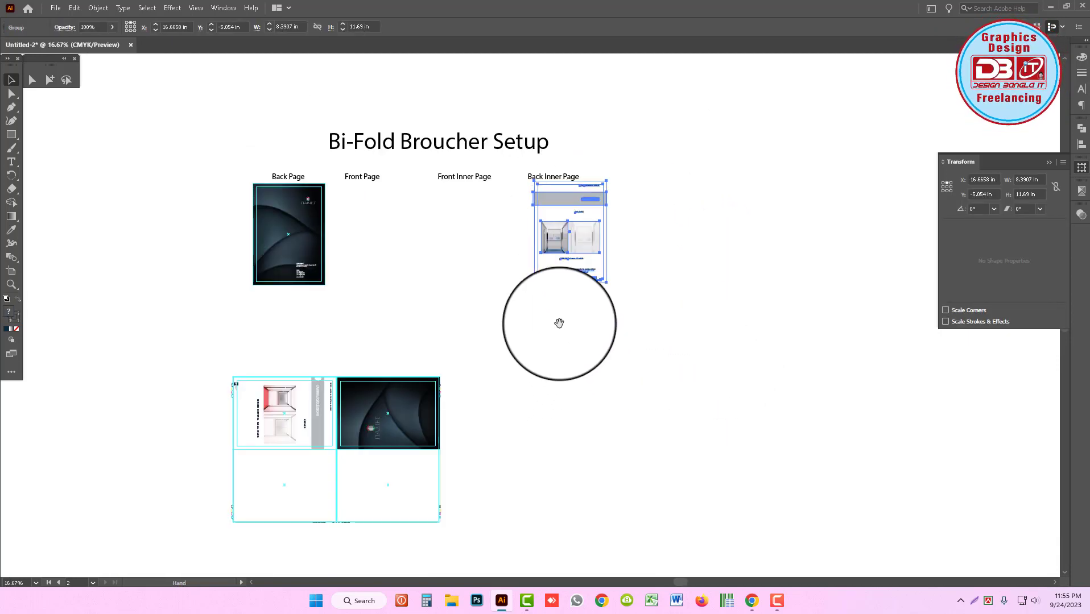
Step: Place the Back Inner Page in the lower-left panel, rotated, its grey strip under HERMES's
mouse_move(559, 318)
mouse_down()
mouse_move(635, 125)
mouse_move(354, 387)
mouse_up()
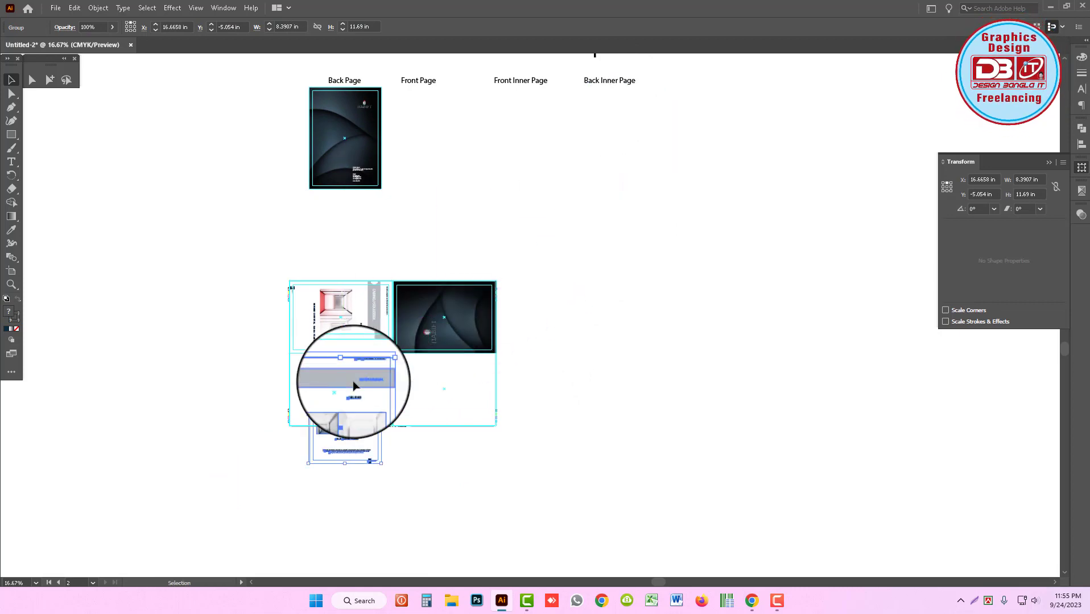
mouse_move(382, 463)
mouse_down()
mouse_move(670, 468)
mouse_move(326, 248)
mouse_up()
key(z)
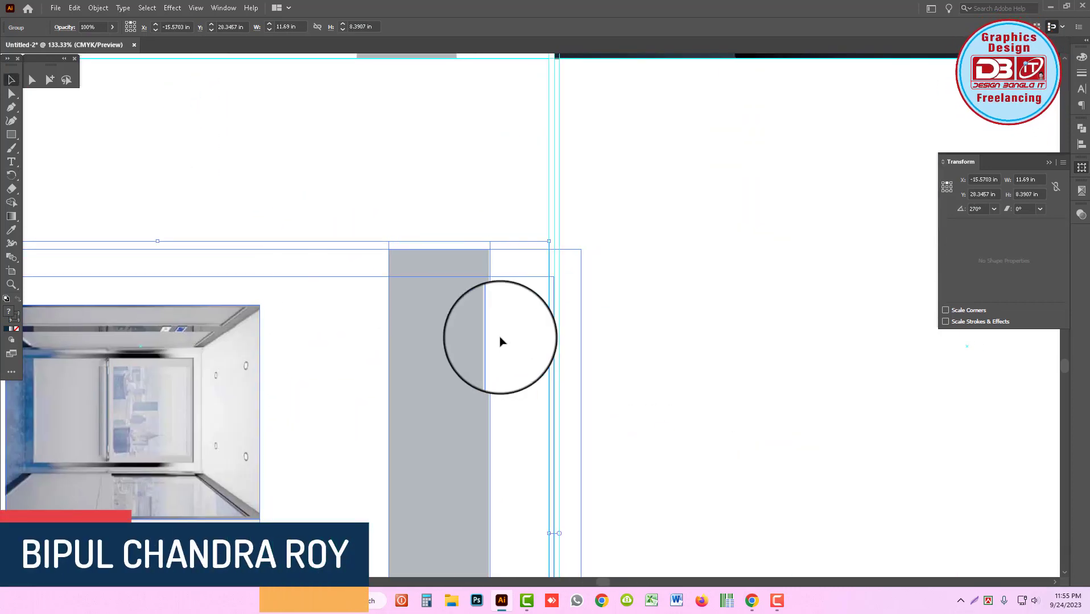
mouse_move(423, 294)
mouse_down()
mouse_move(389, 234)
mouse_move(573, 312)
mouse_up()
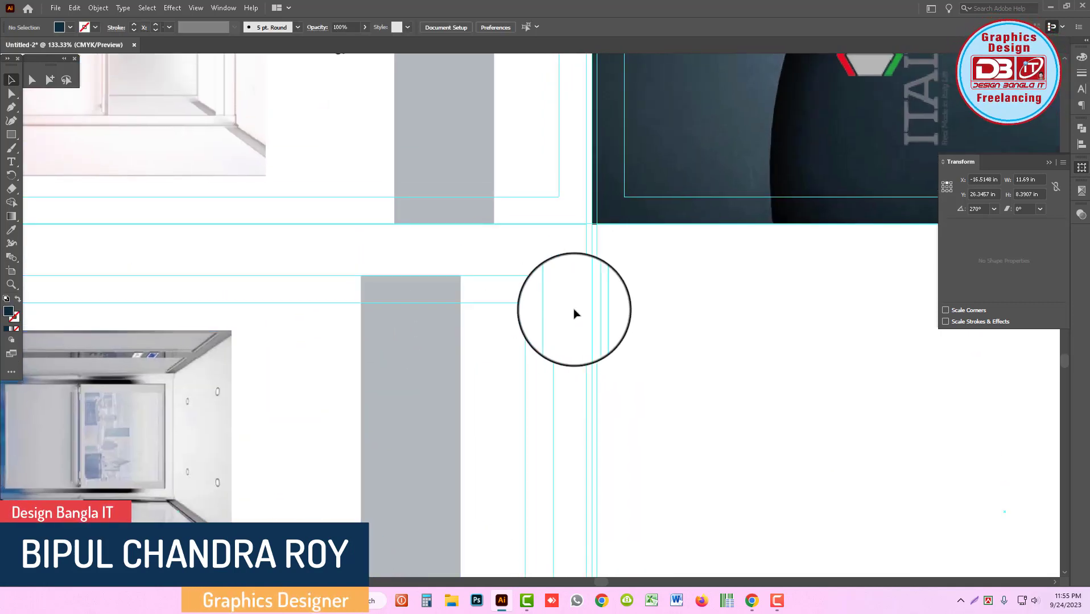
drag(559, 275, 588, 230)
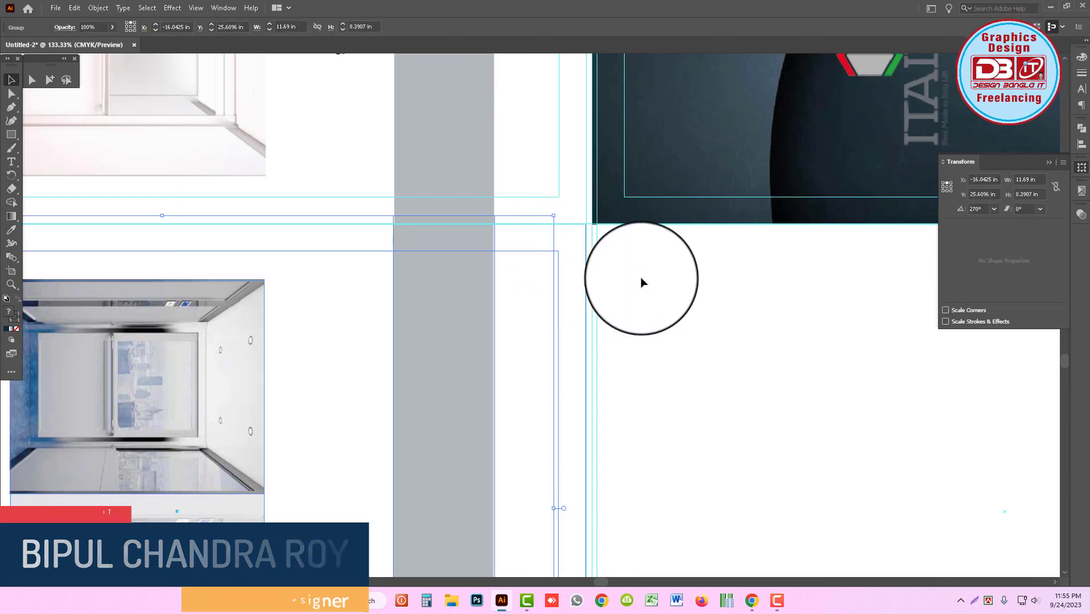
Step: Pull the SELENE panel's grey strip bottom points down to the trim line
ctrl+alt+click(483, 334)
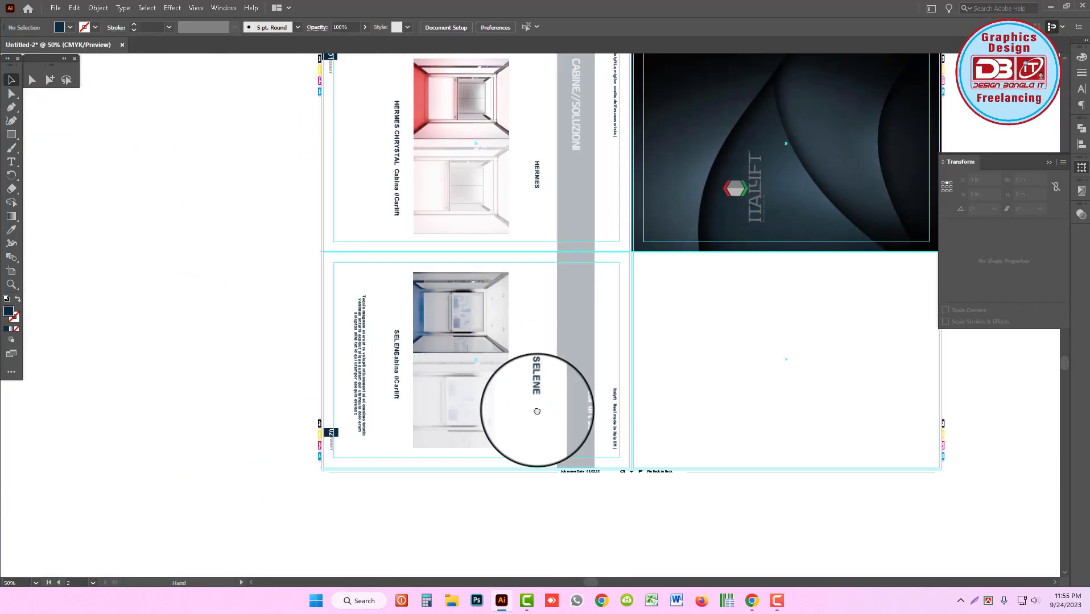
click(777, 475)
drag(778, 474, 637, 429)
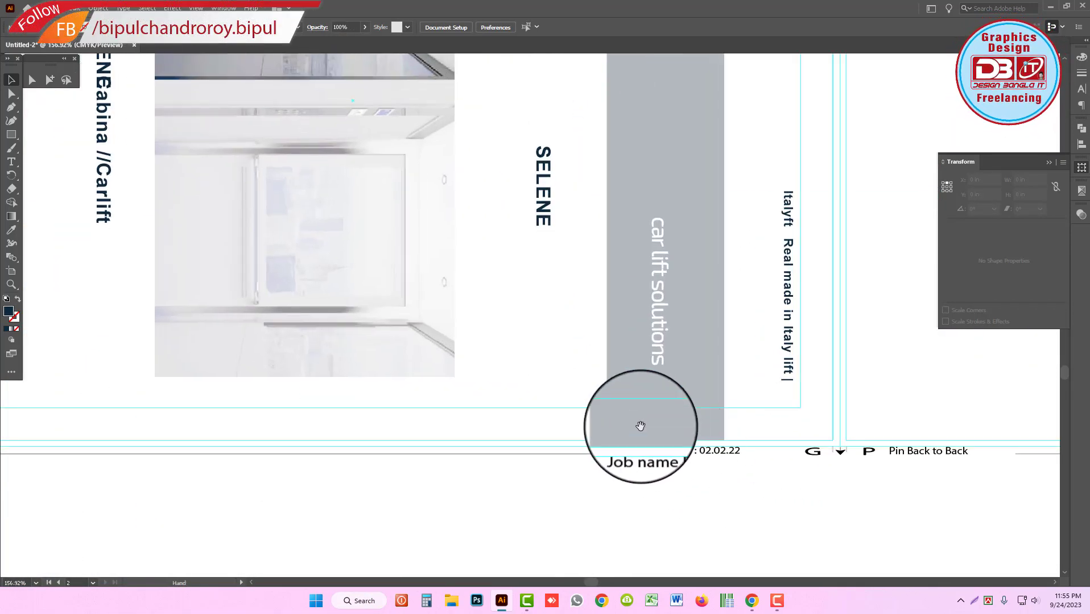
click(32, 78)
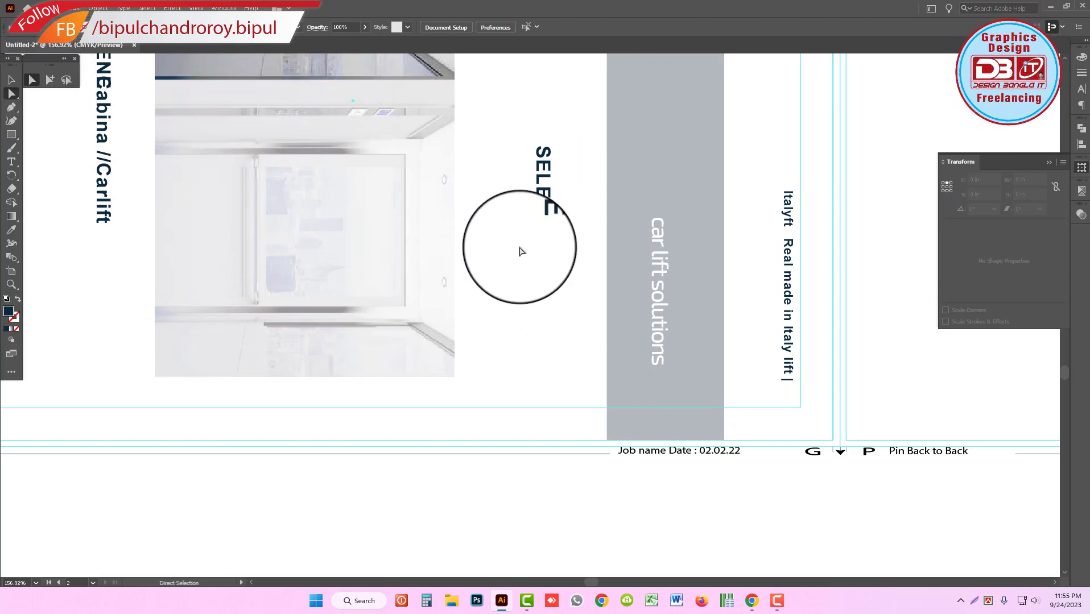
right_click(529, 239)
click(565, 361)
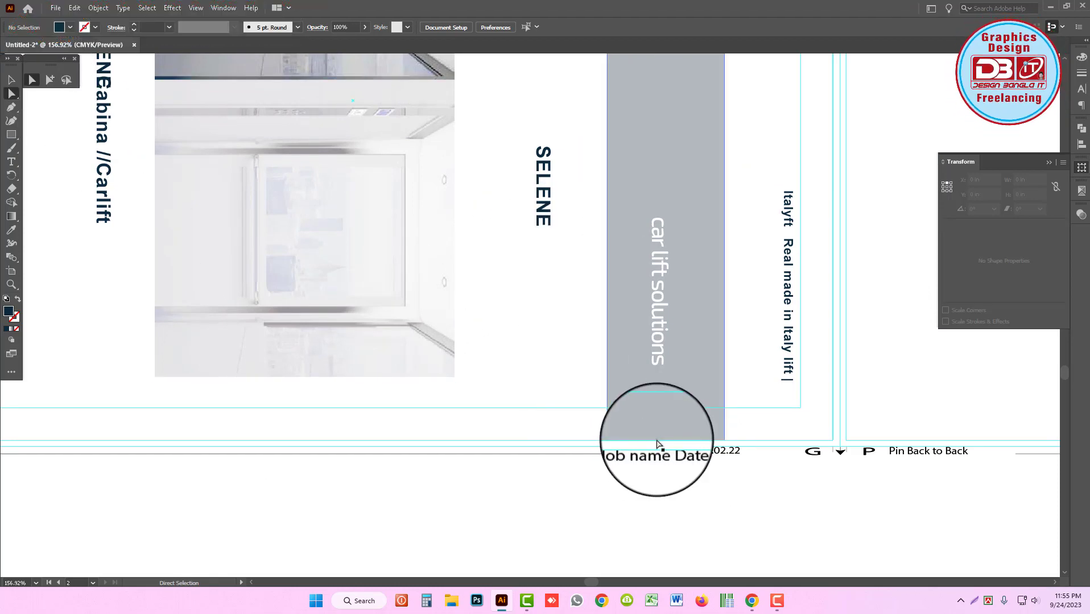
click(681, 498)
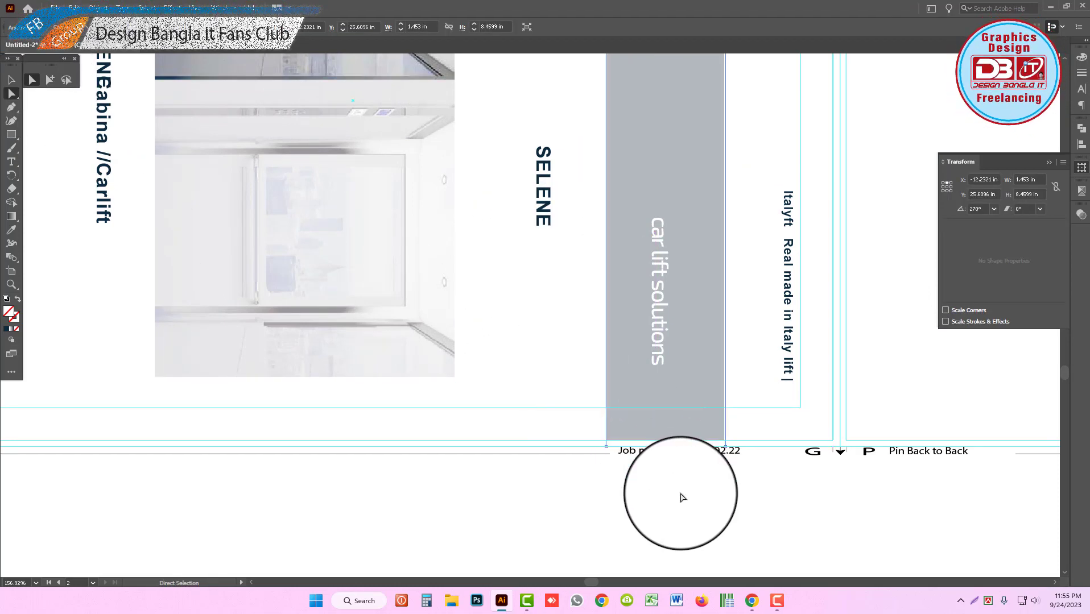
scroll(793, 504, up, 3)
scroll(681, 431, up, 2)
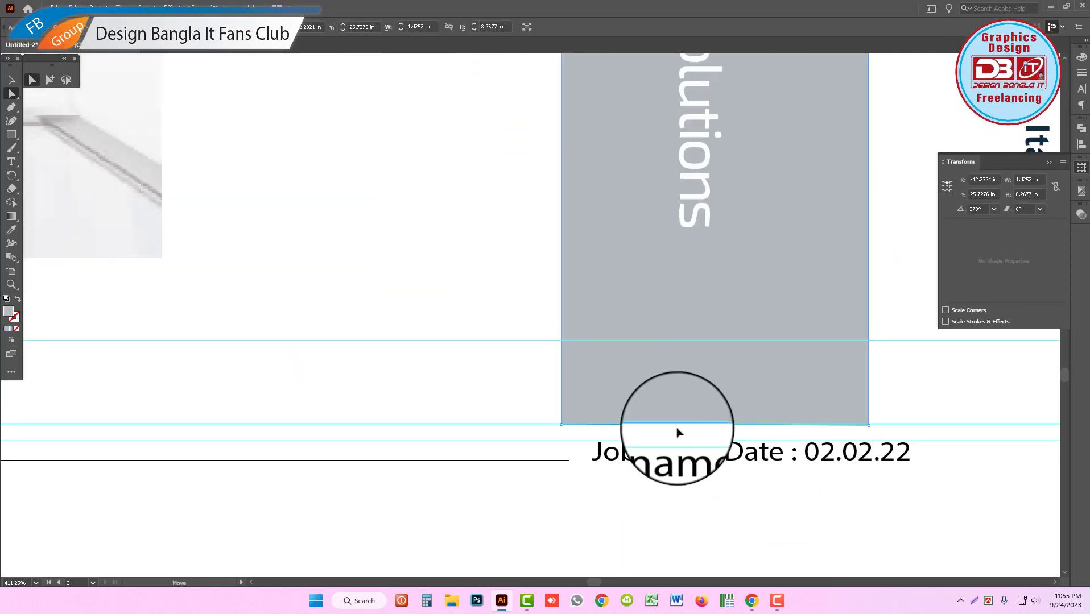
drag(676, 432, 678, 439)
Step: Stretch the dark 02 box's left edge out to the colour bars at the bleed
scroll(666, 493, down, 3)
scroll(442, 250, down, 3)
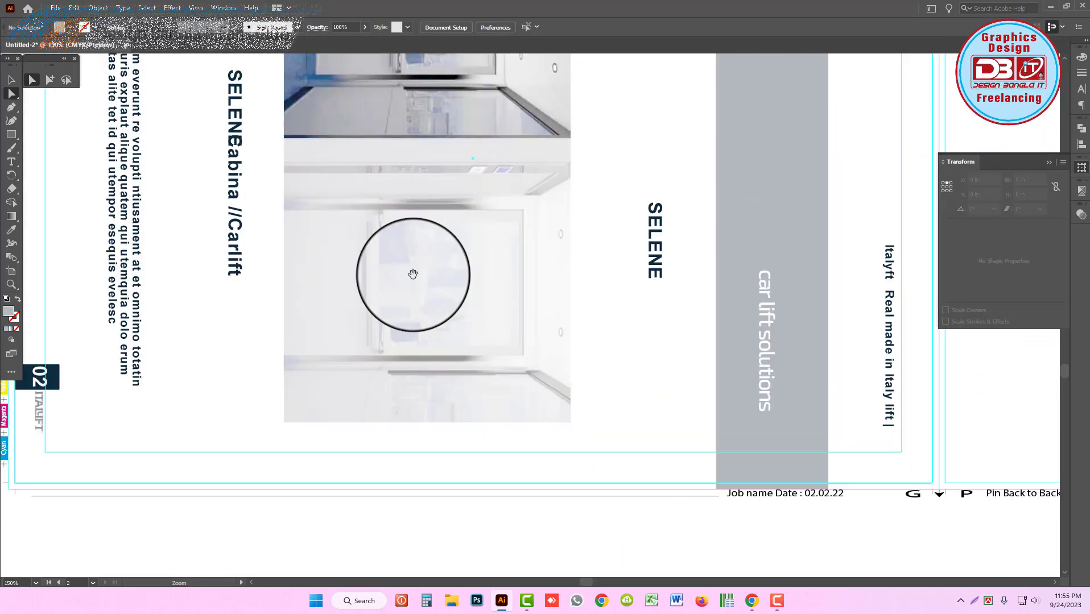
scroll(414, 345, up, 2)
scroll(408, 372, up, 2)
scroll(398, 355, up, 5)
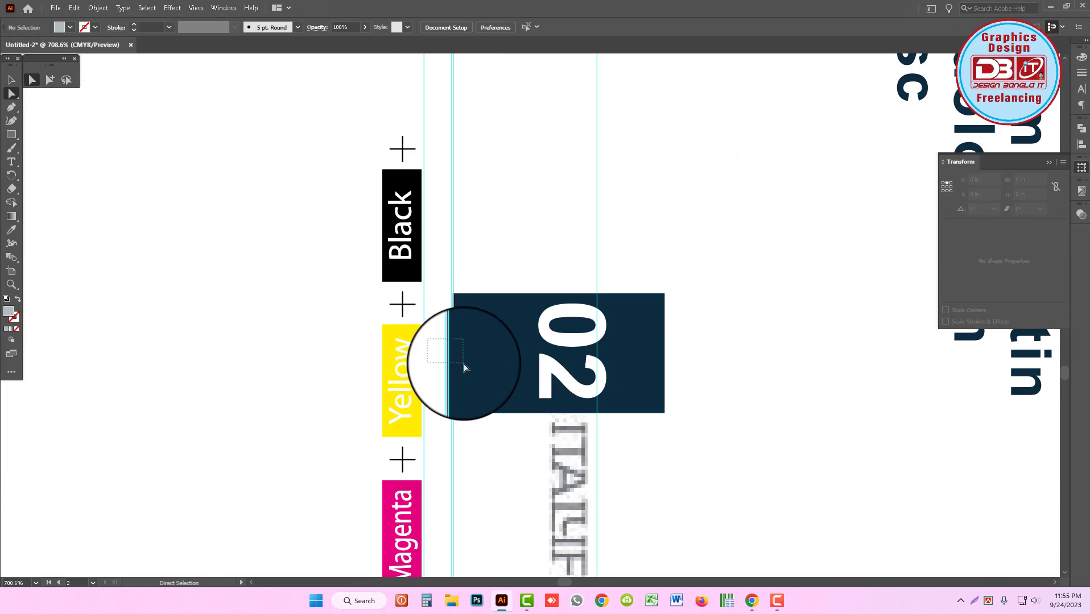
drag(460, 355, 427, 355)
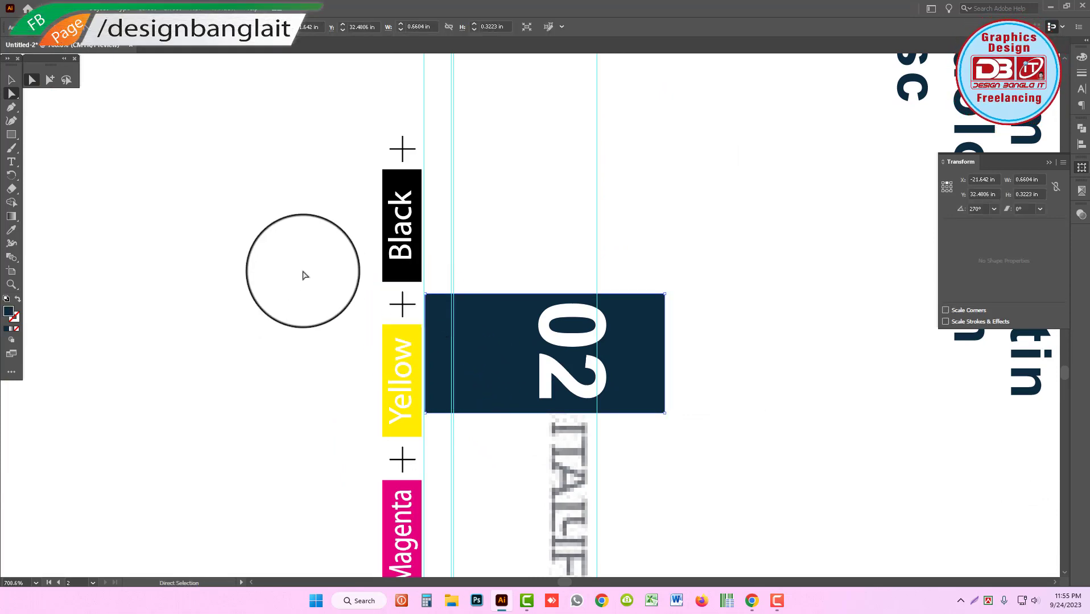
click(303, 276)
scroll(682, 363, down, 10)
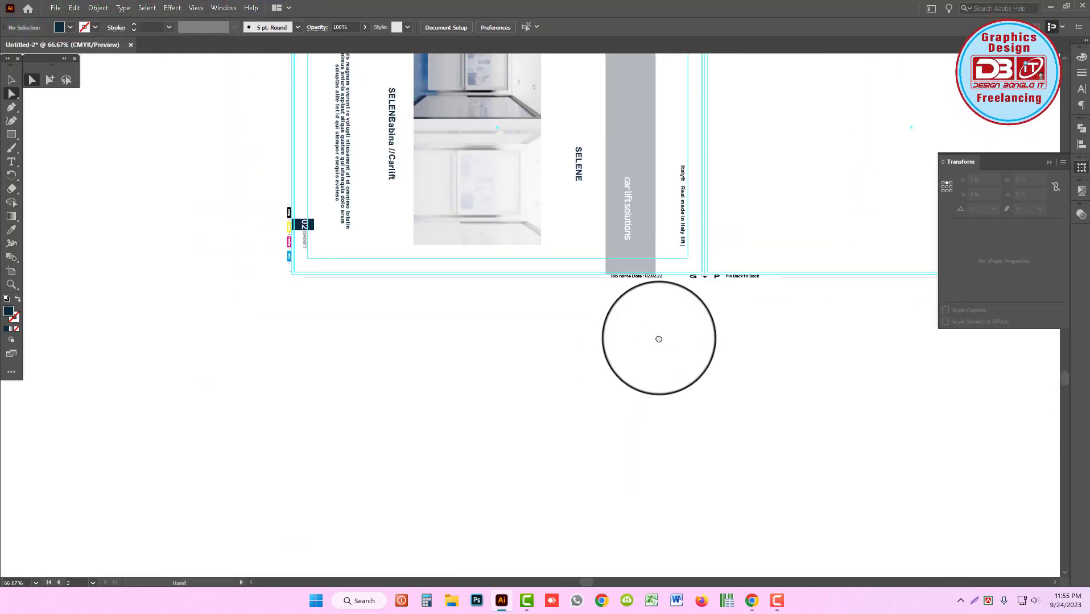
scroll(658, 339, up, 3)
scroll(645, 304, down, 2)
scroll(608, 267, down, 1)
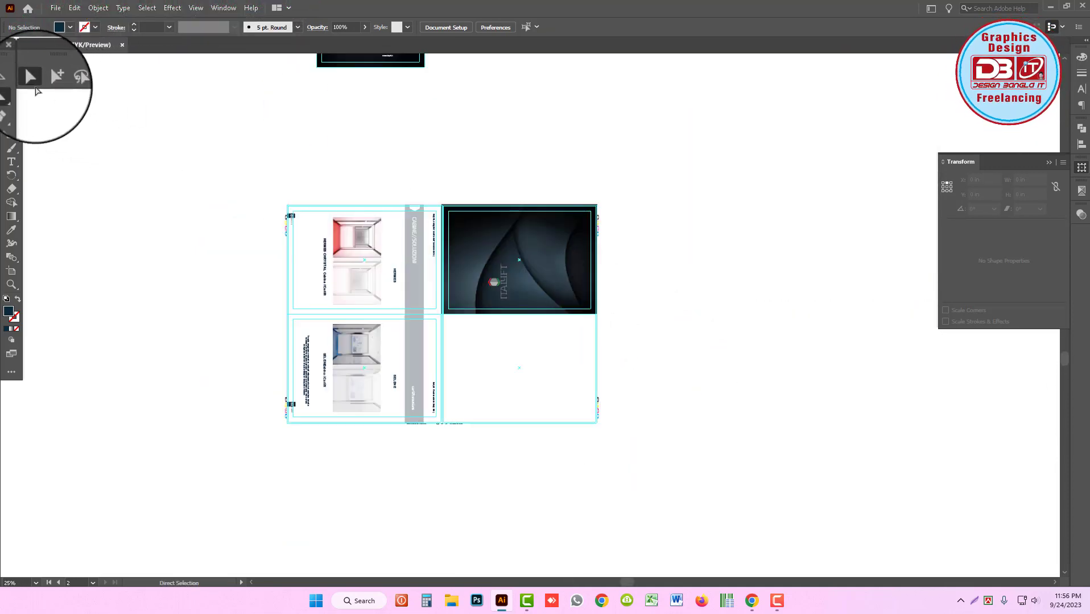
click(15, 83)
scroll(546, 319, down, 1)
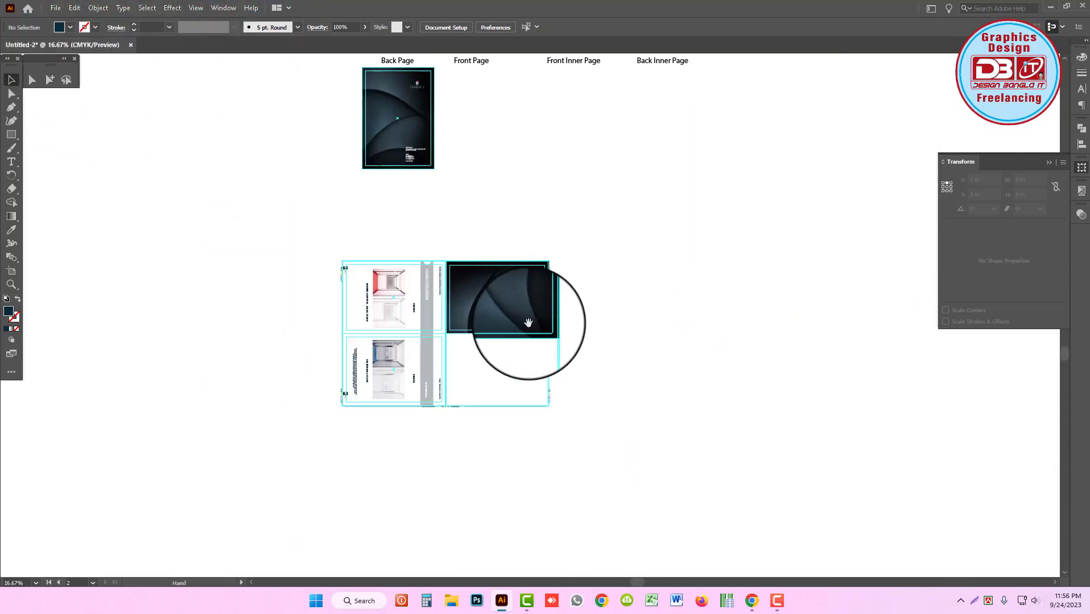
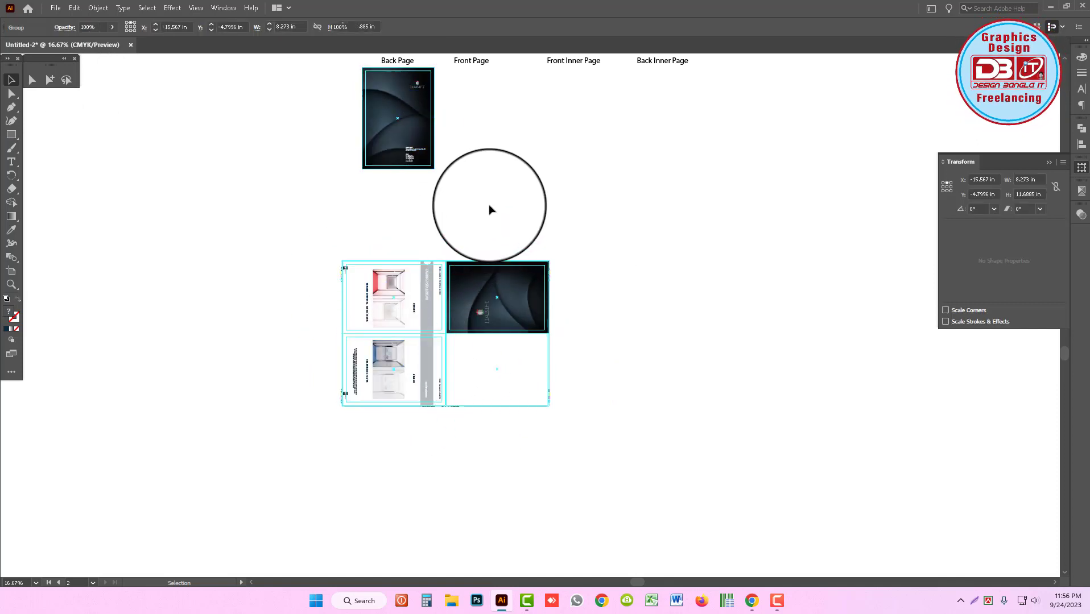
Step: Move the back page artwork into the lower-right panel and rotate it 90°
drag(485, 201, 295, 107)
drag(393, 127, 492, 389)
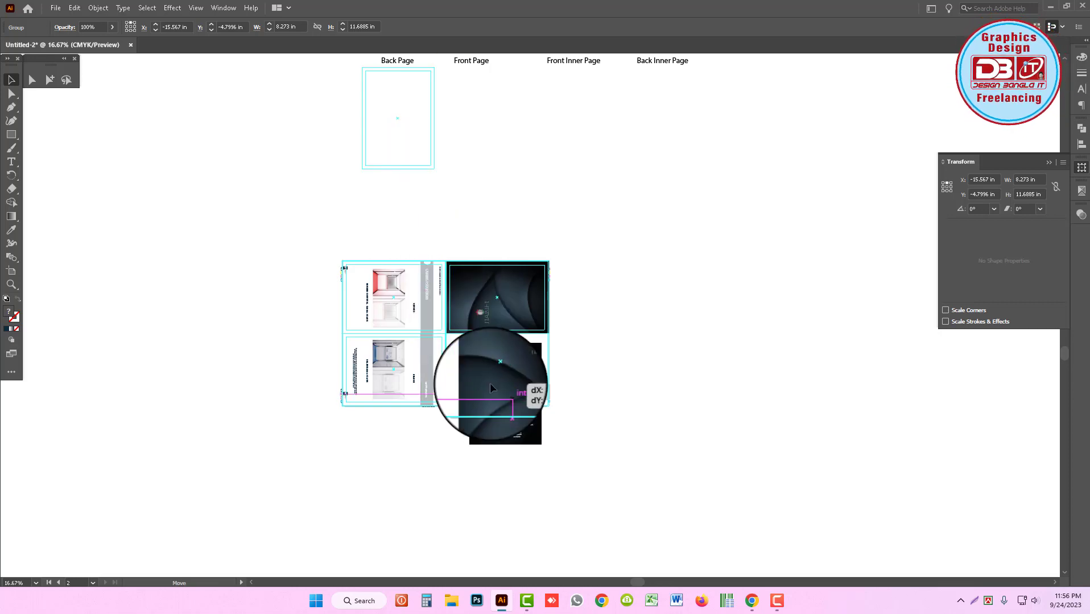
key(r)
drag(520, 462, 683, 365)
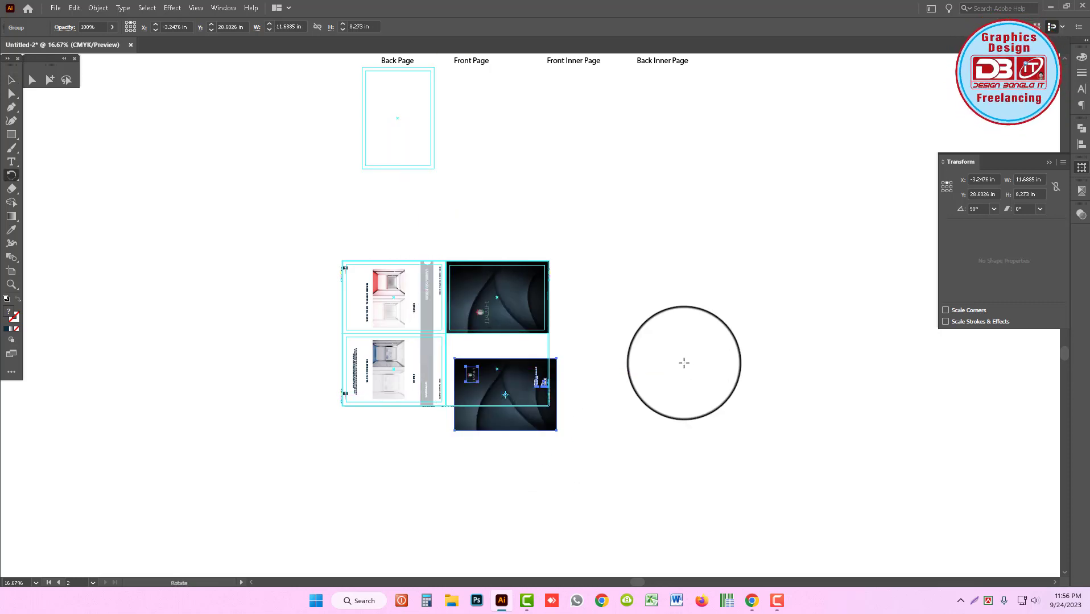
key(v)
scroll(462, 370, up, 5)
Step: Align the rotated back page group flush against the lower-right panel's guides
drag(516, 306, 660, 389)
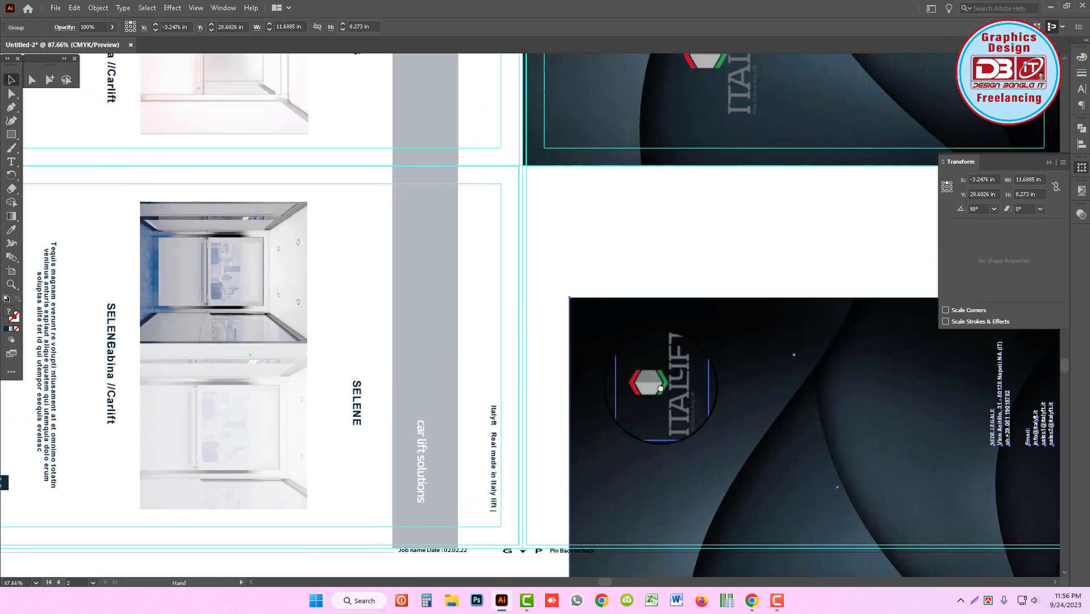
mouse_move(589, 389)
mouse_down()
mouse_move(675, 353)
mouse_move(617, 246)
mouse_up()
scroll(675, 353, up, 5)
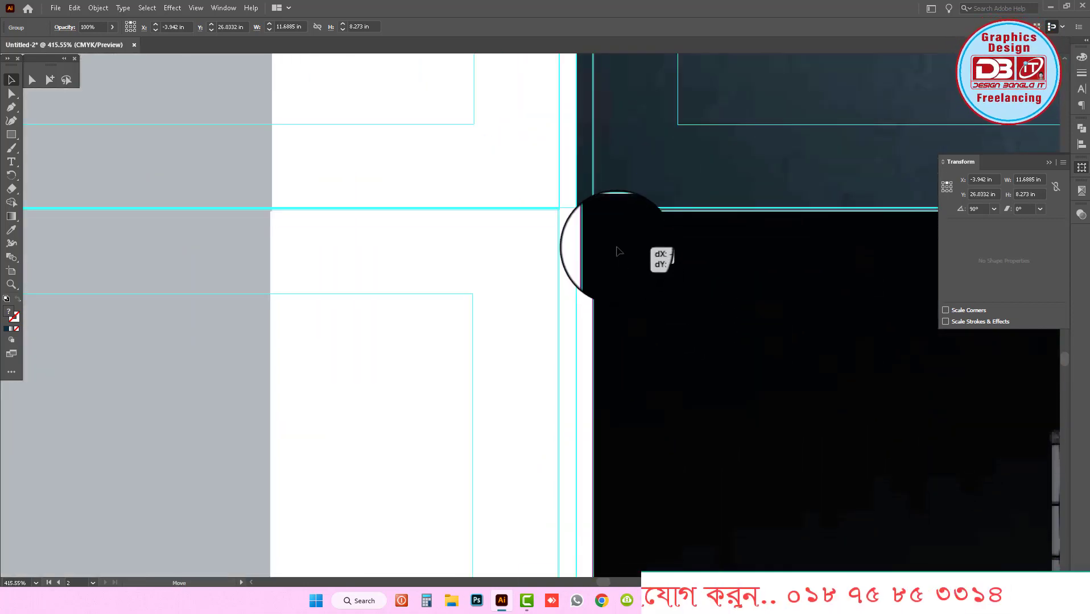
scroll(657, 308, down, 5)
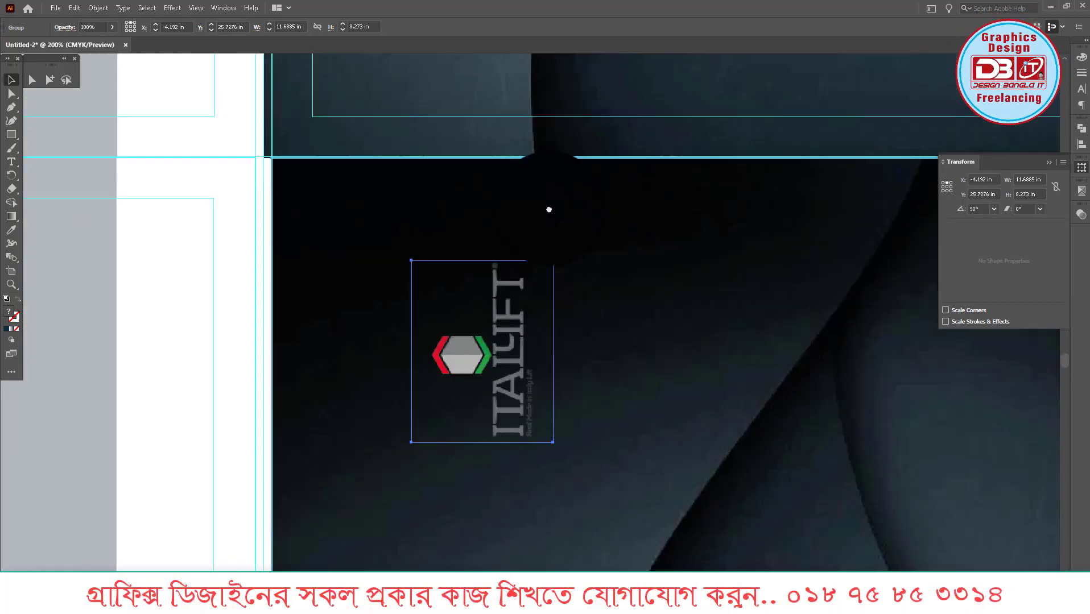
scroll(549, 211, up, 3)
mouse_move(511, 324)
mouse_down()
mouse_move(346, 403)
mouse_move(563, 474)
mouse_up()
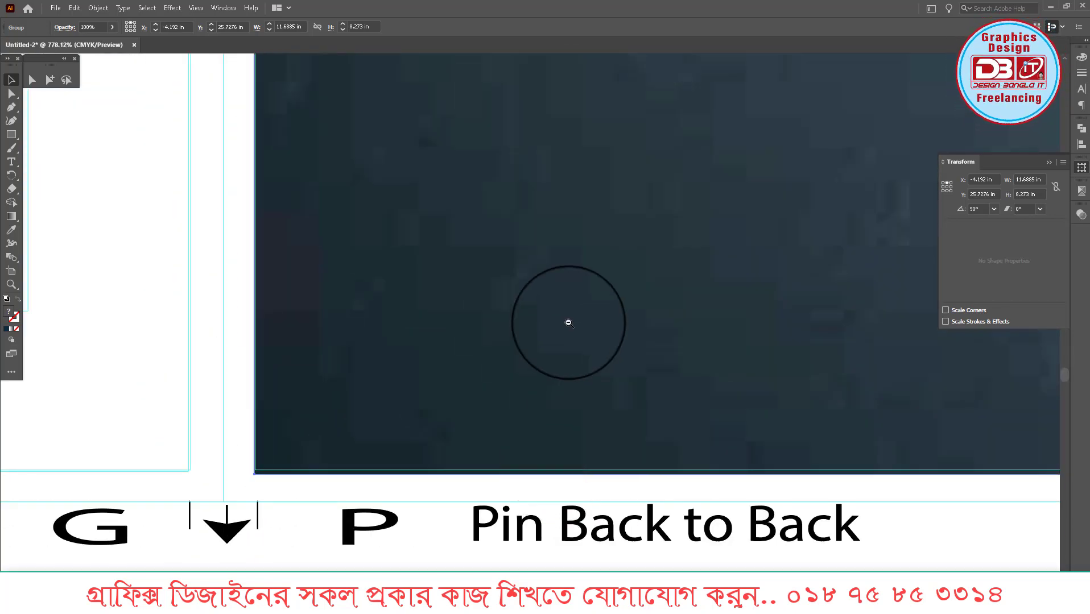
scroll(292, 489, up, 5)
drag(320, 403, 320, 395)
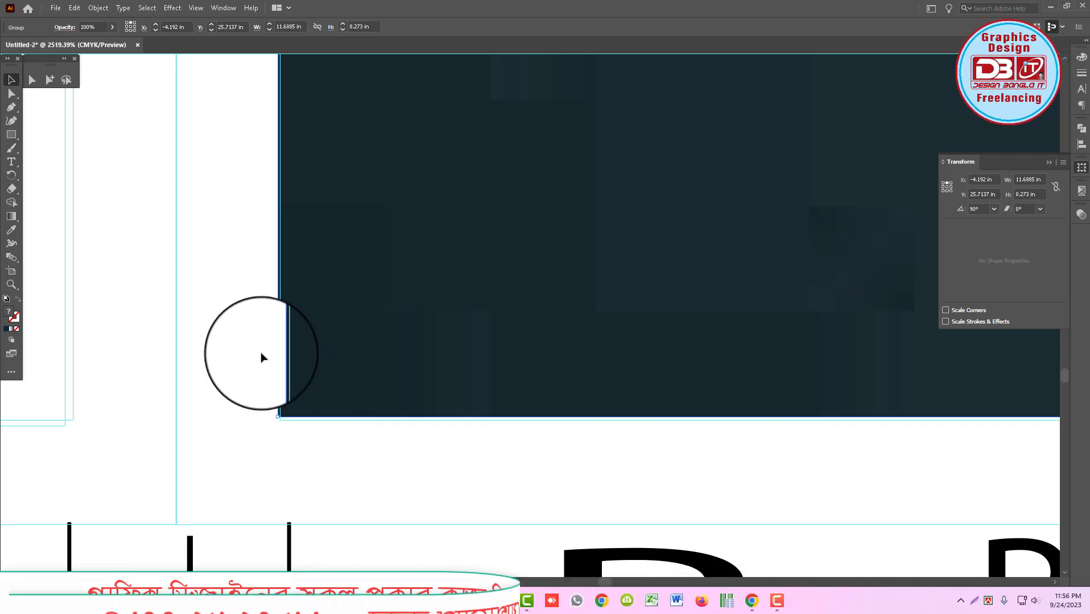
click(260, 357)
Step: Stretch the embedded background image's bottom-left and right corners out to the bleed guides
click(49, 81)
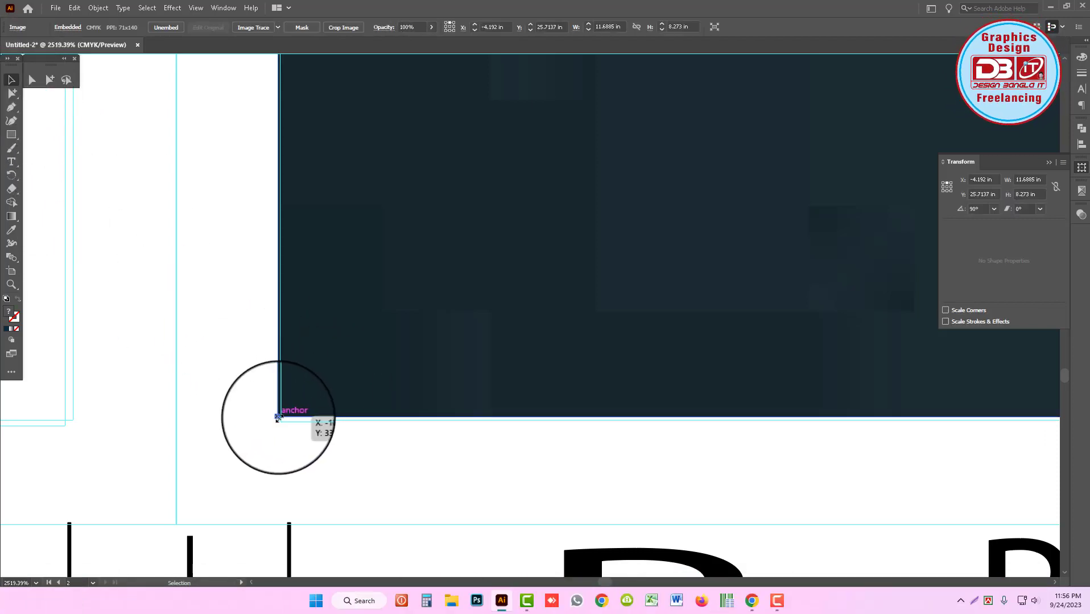
drag(279, 418, 175, 528)
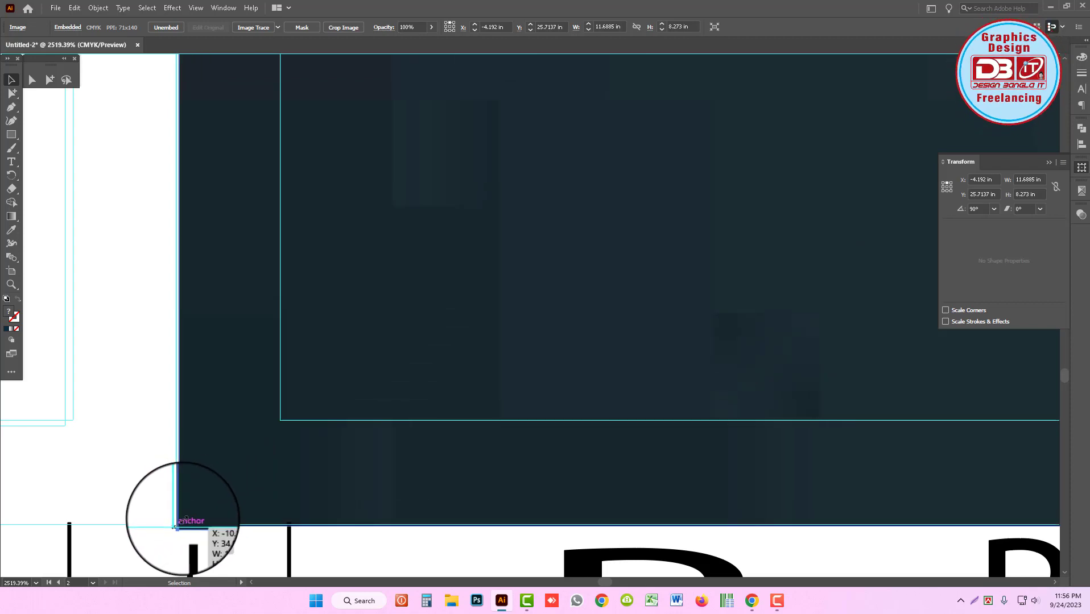
alt+scroll(647, 316, down, 3)
alt+scroll(647, 316, down, 2)
alt+scroll(637, 312, down, 2)
alt+scroll(628, 307, down, 2)
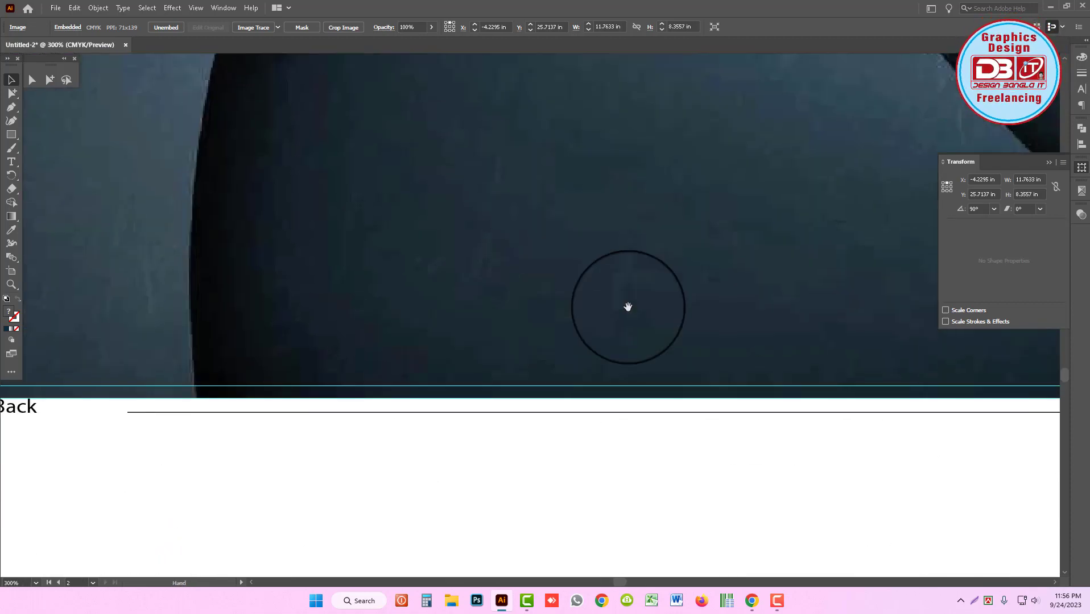
mouse_move(628, 307)
mouse_down()
mouse_move(568, 293)
mouse_move(533, 362)
mouse_up()
alt+scroll(596, 400, up, 1)
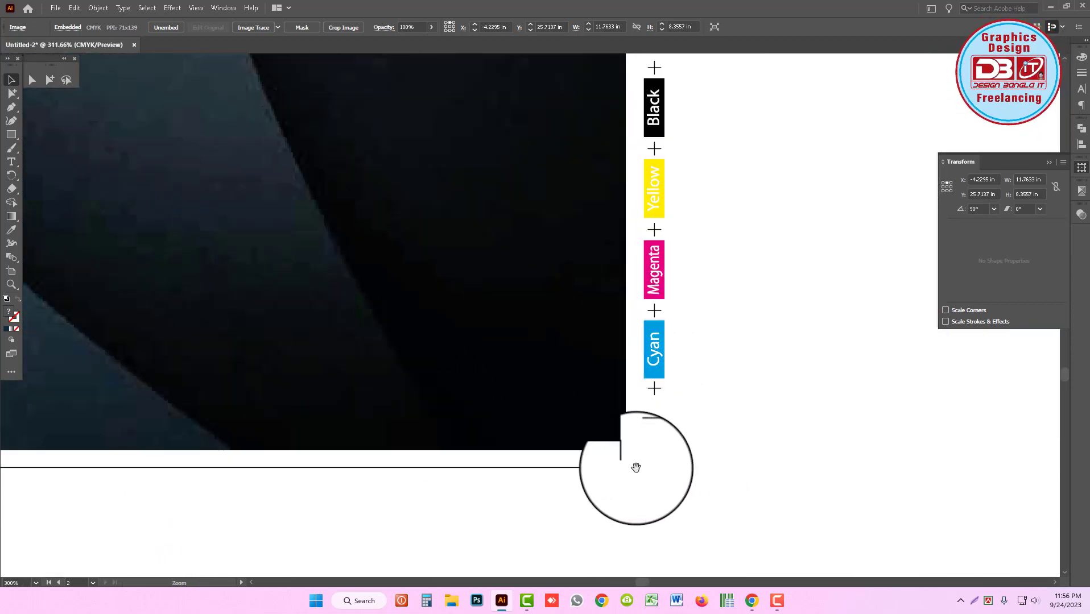
alt+scroll(631, 463, up, 1)
drag(634, 456, 643, 458)
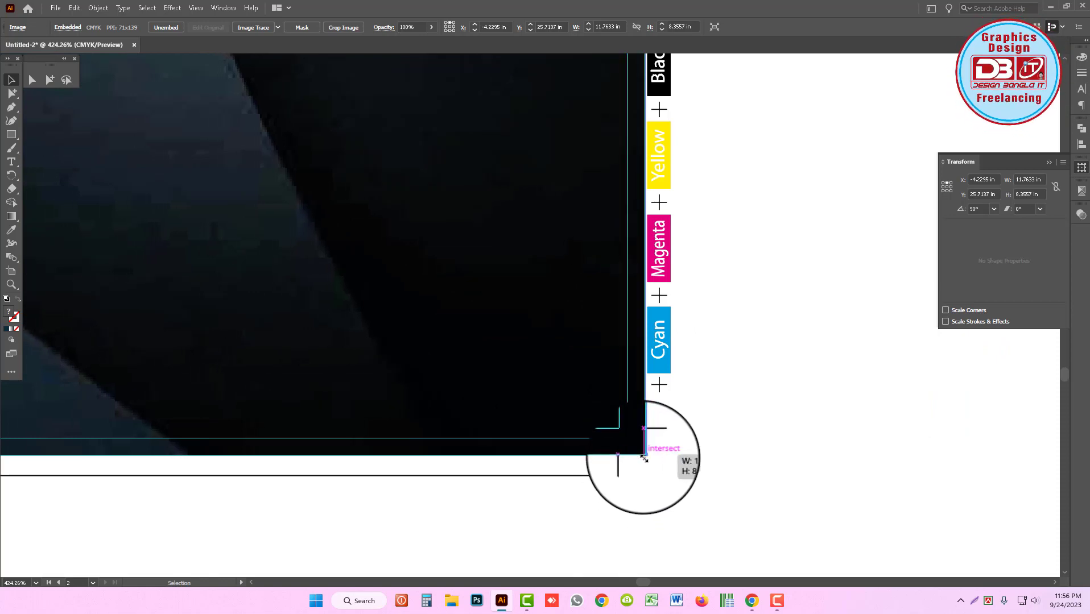
alt+scroll(458, 214, down, 1)
alt+scroll(459, 215, down, 2)
alt+scroll(458, 214, down, 2)
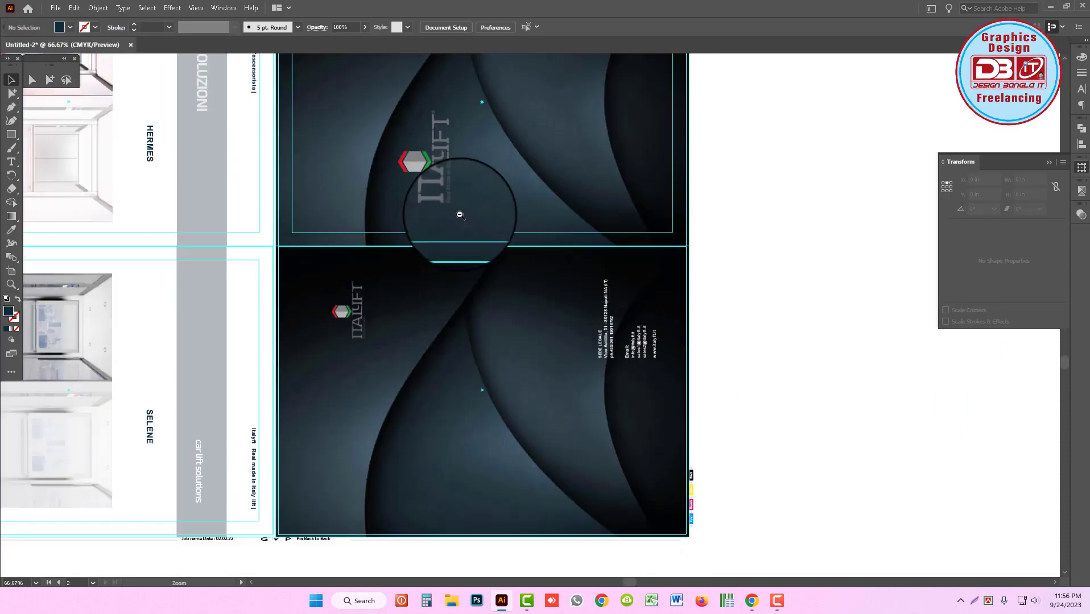
alt+scroll(522, 250, down, 1)
alt+scroll(458, 358, up, 2)
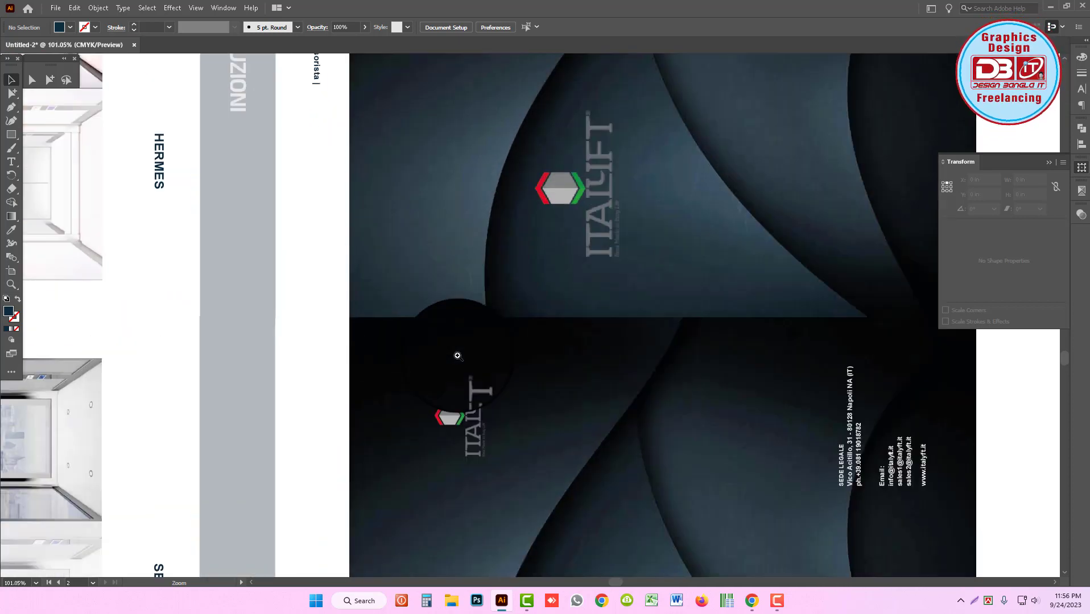
alt+scroll(511, 290, down, 1)
alt+scroll(511, 290, down, 1)
alt+scroll(584, 316, down, 1)
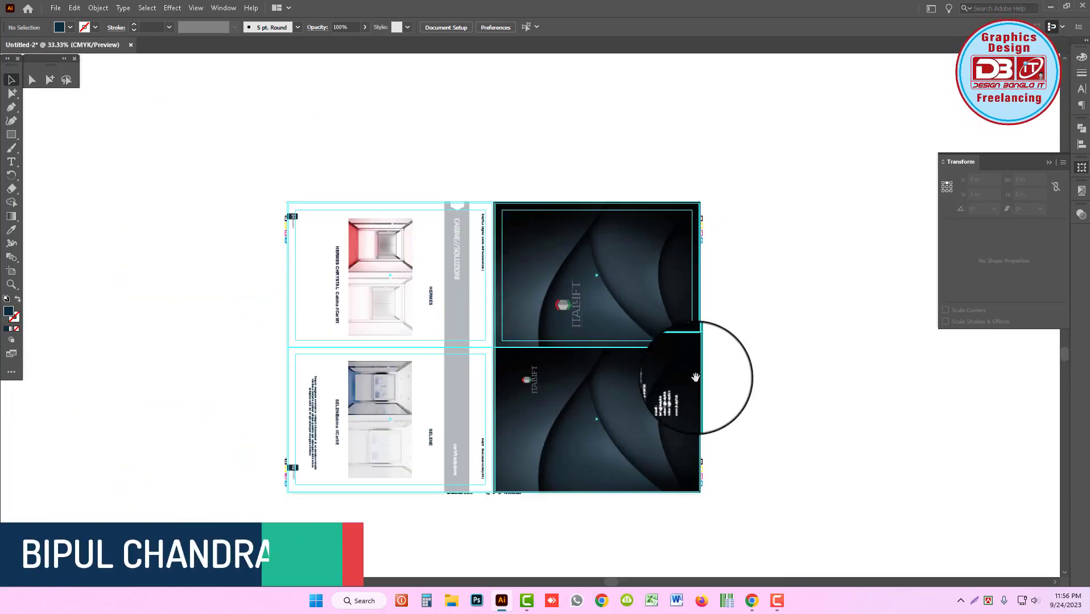
right_click(762, 314)
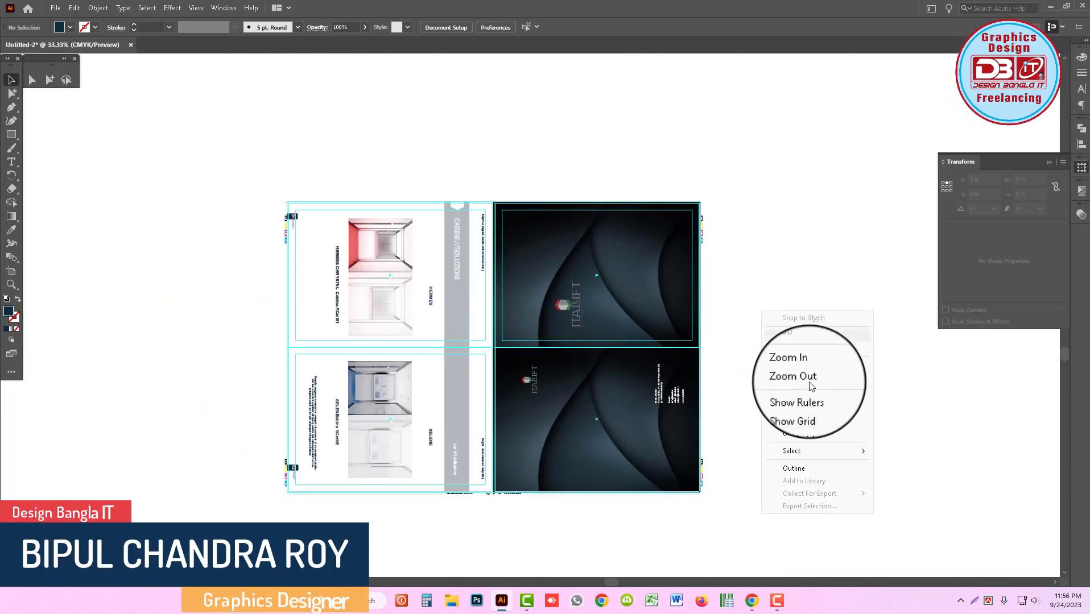
click(789, 434)
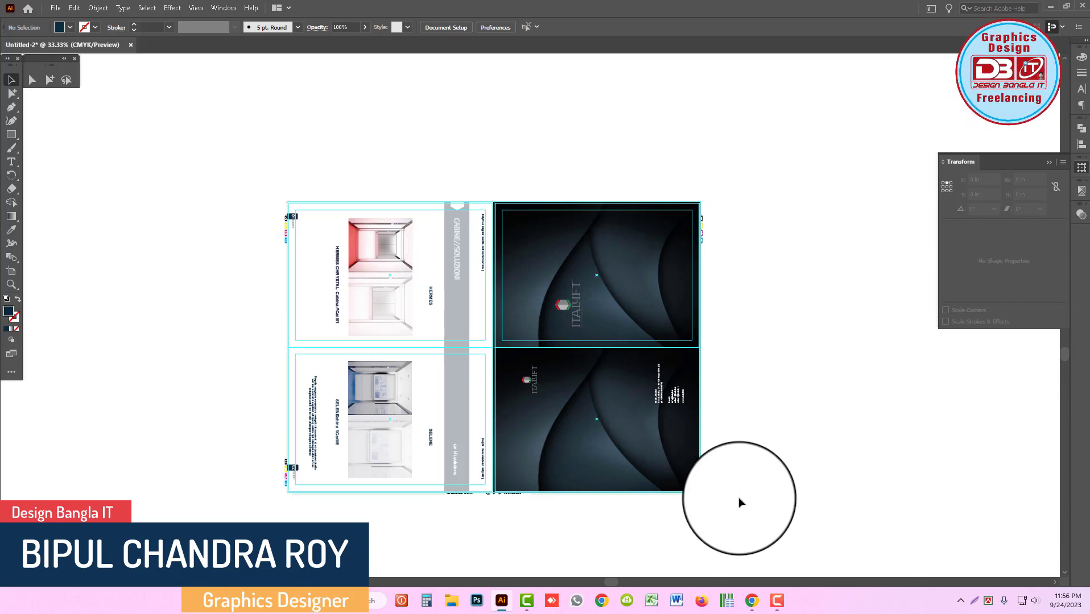
drag(251, 176, 273, 182)
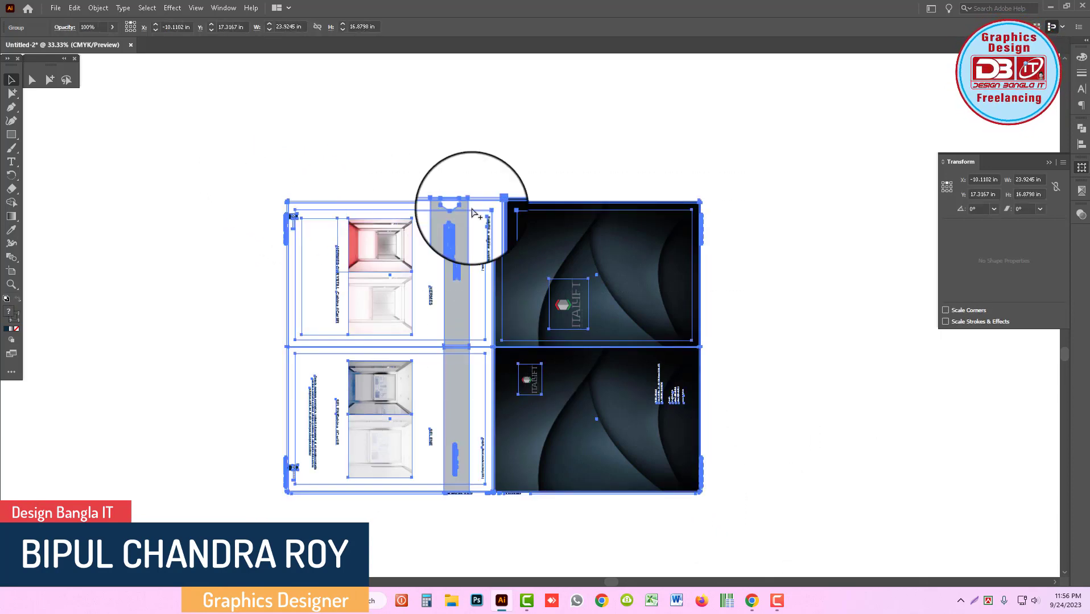
click(550, 166)
scroll(590, 337, down, 3)
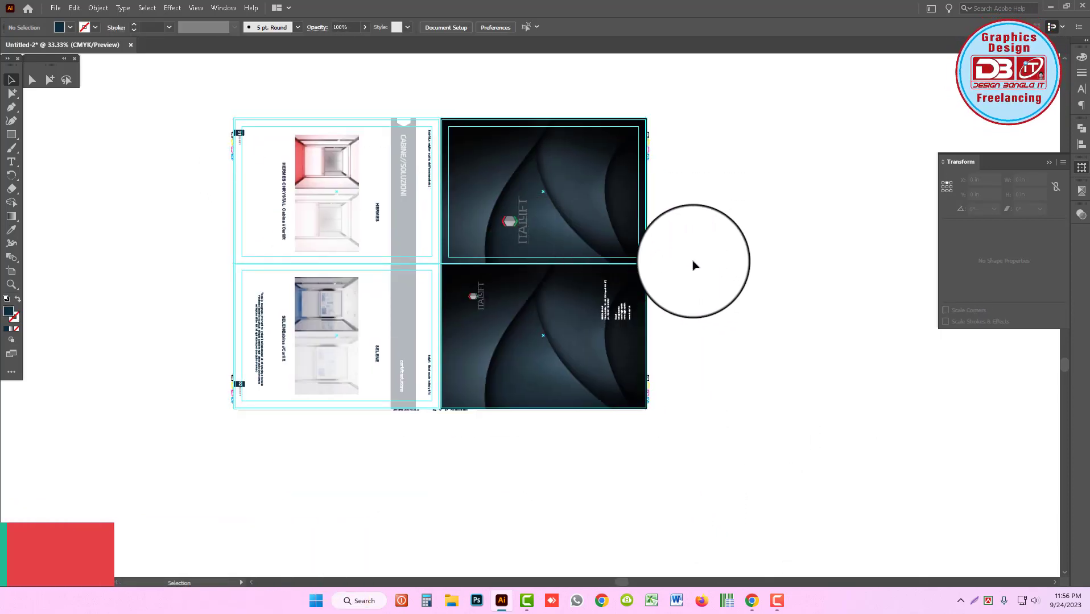
click(11, 165)
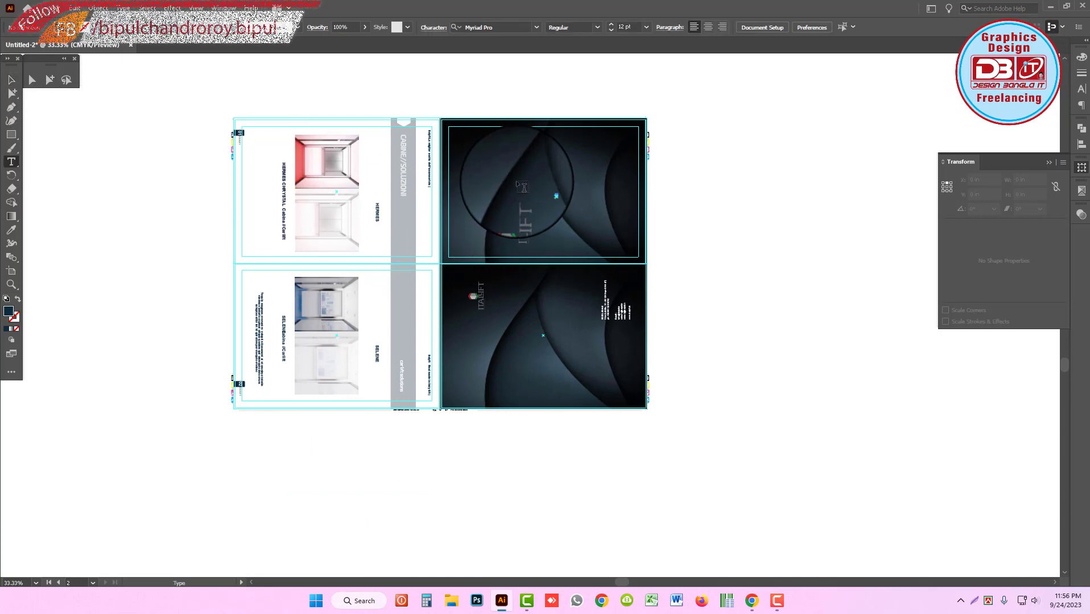
Step: Add a large rotated page number 1 on the front page panel
click(516, 182)
text(1)
key(Escape)
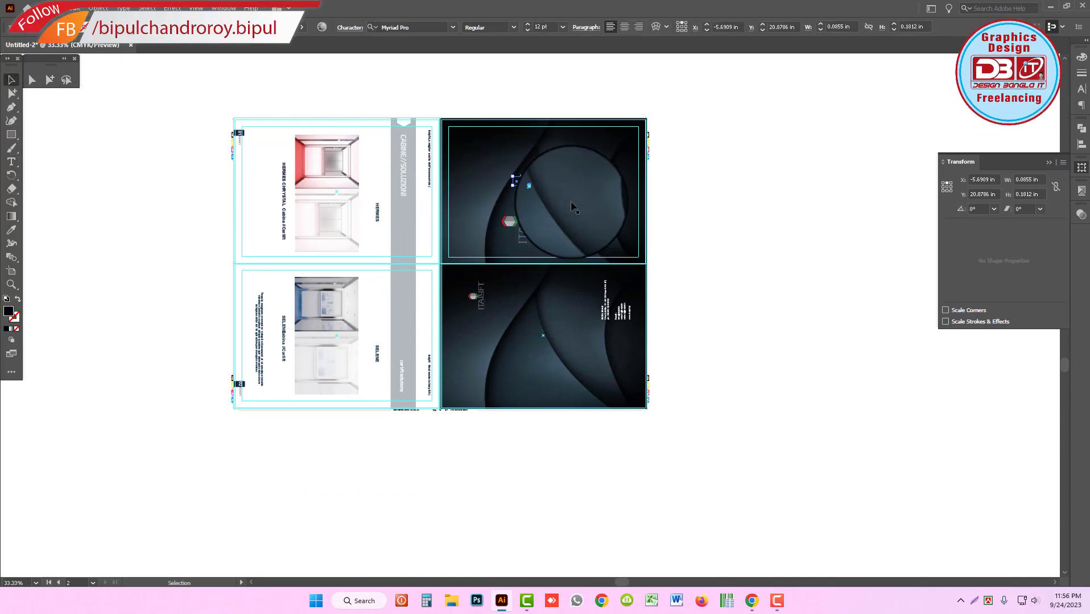
mouse_move(524, 186)
mouse_down()
mouse_move(650, 239)
mouse_move(571, 199)
mouse_up()
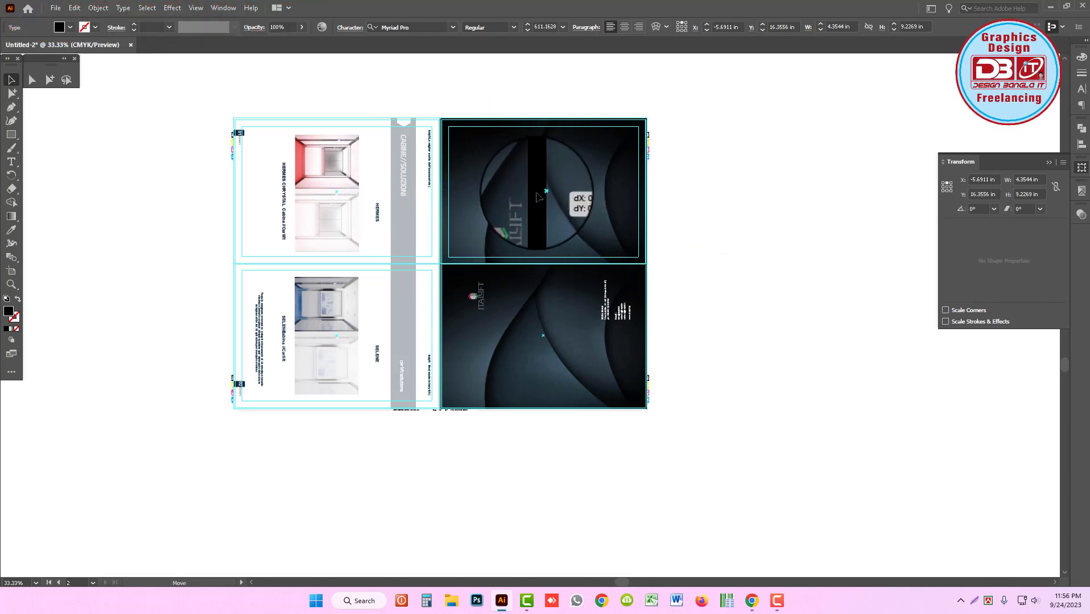
key(r)
click(496, 233)
drag(625, 285, 669, 164)
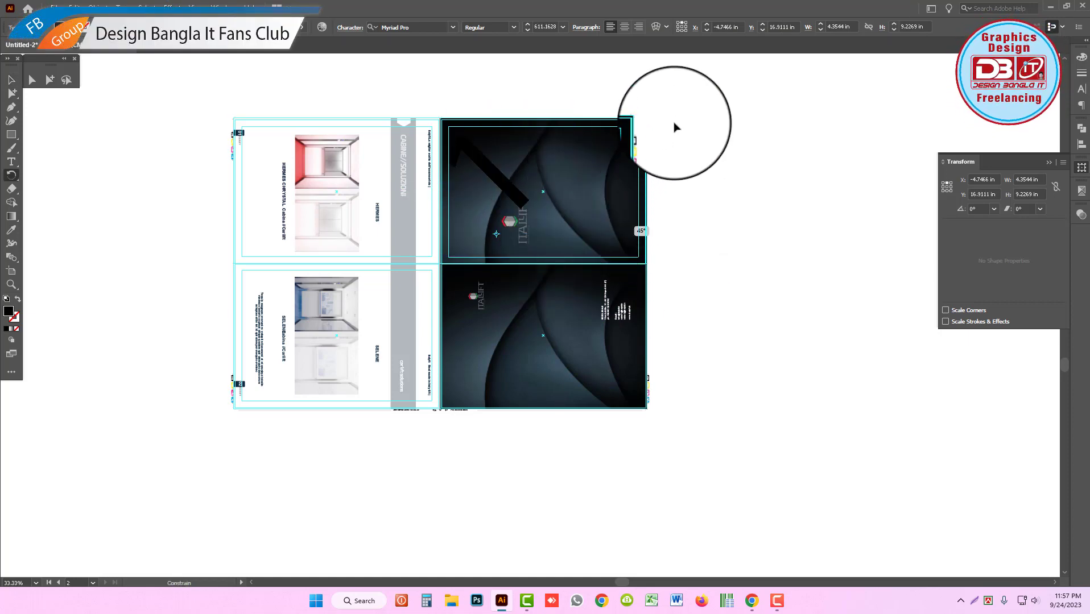
key(v)
Step: Copy the digit into the top-left panel as a 2, rotated to match that panel
click(476, 196)
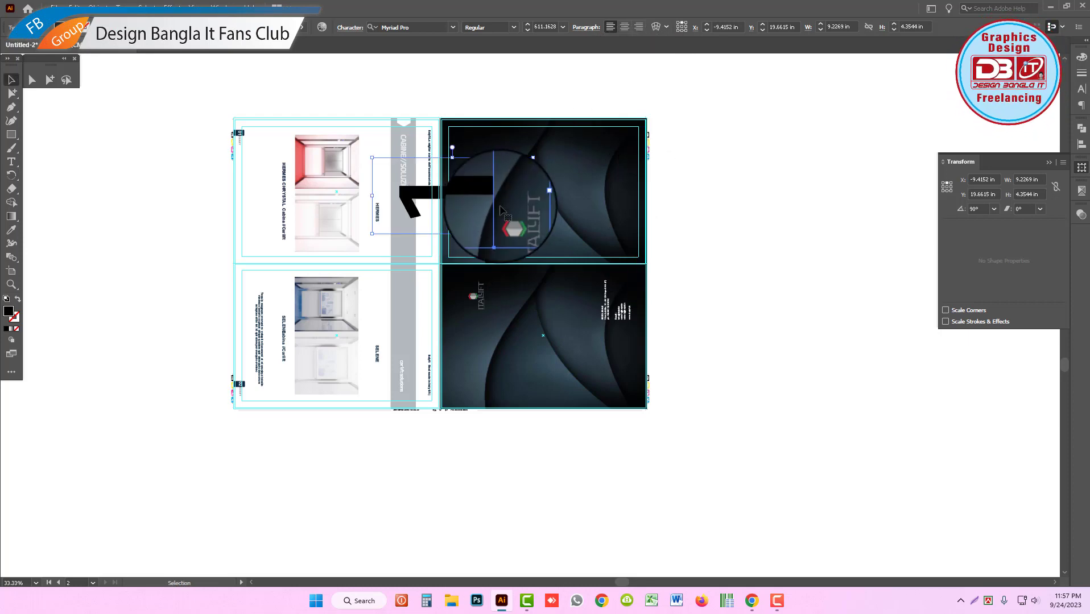
mouse_move(477, 196)
mouse_down()
mouse_move(566, 186)
mouse_move(355, 185)
mouse_up()
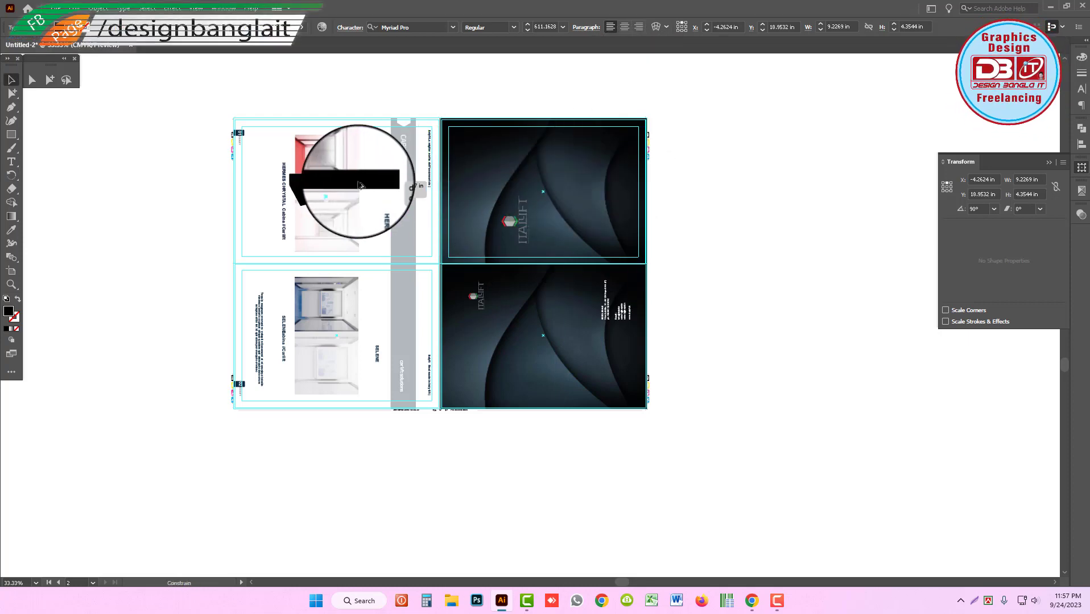
double_click(355, 185)
text(2)
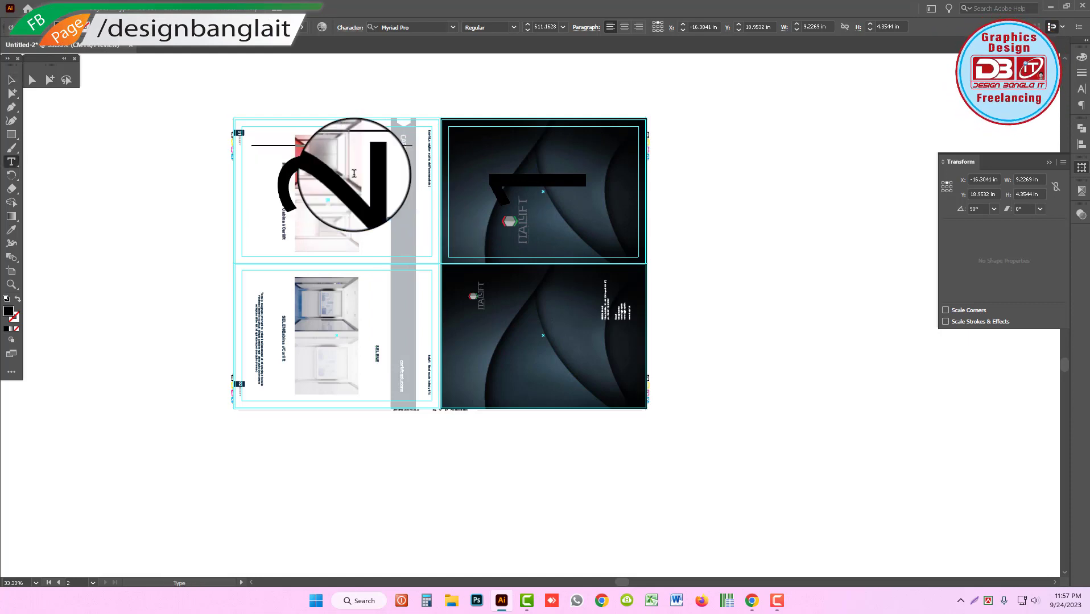
key(Escape)
key(r)
mouse_move(389, 185)
mouse_down()
mouse_move(397, 241)
mouse_move(359, 287)
mouse_move(302, 182)
mouse_move(335, 348)
mouse_up()
key(v)
Step: Change the lower-left copy to 3 and copy a 4 into the bottom-right panel
double_click(342, 336)
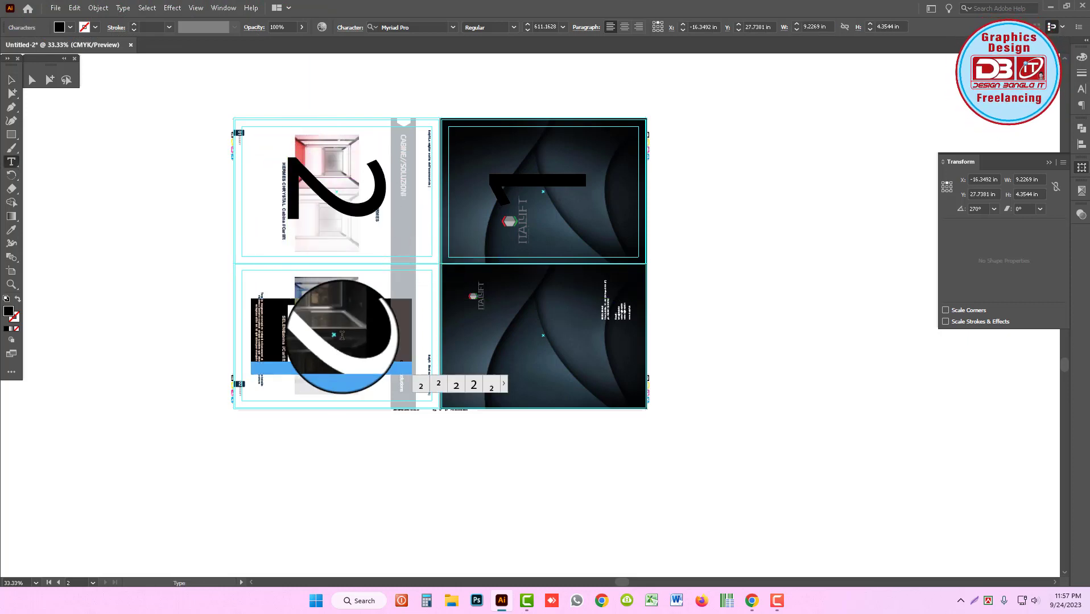
text(3)
key(Escape)
drag(550, 180, 552, 335)
double_click(552, 336)
text(4)
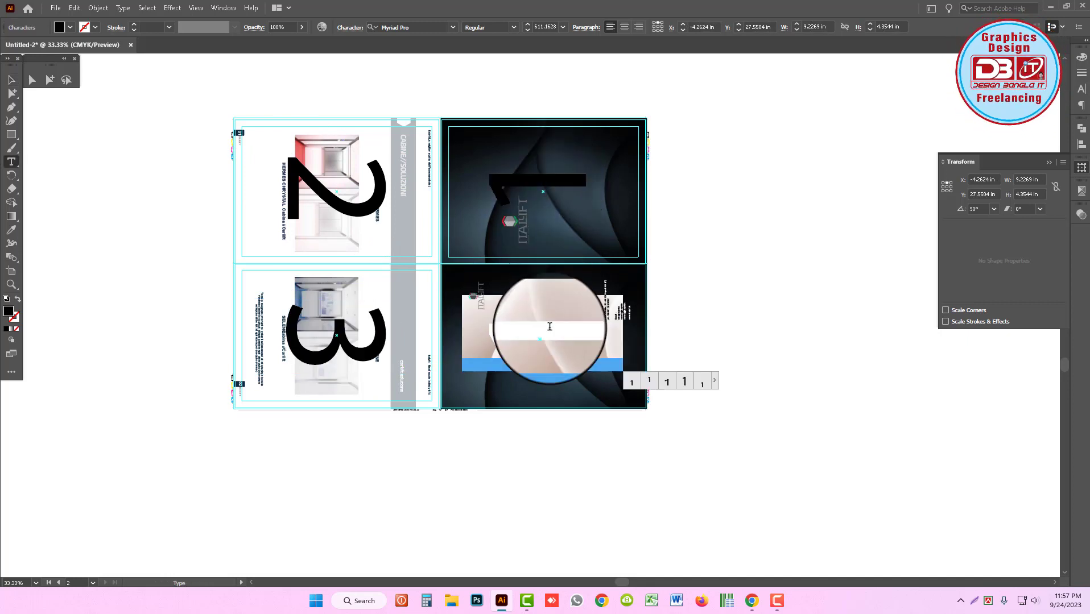
Step: Select all four page-number digits and convert them to outlines
shift+click(512, 180)
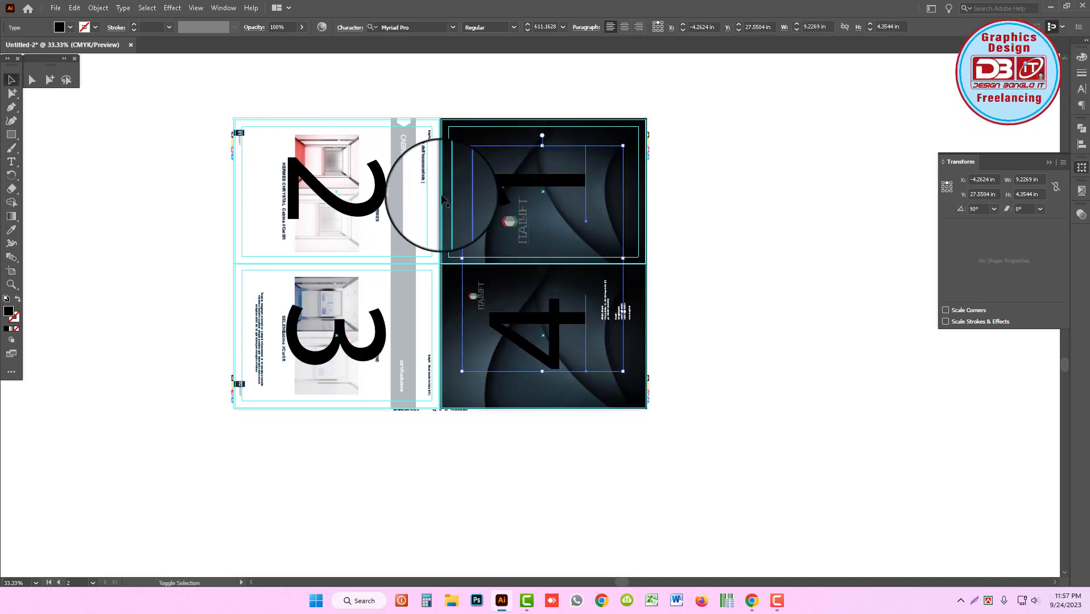
shift+click(352, 191)
shift+click(356, 351)
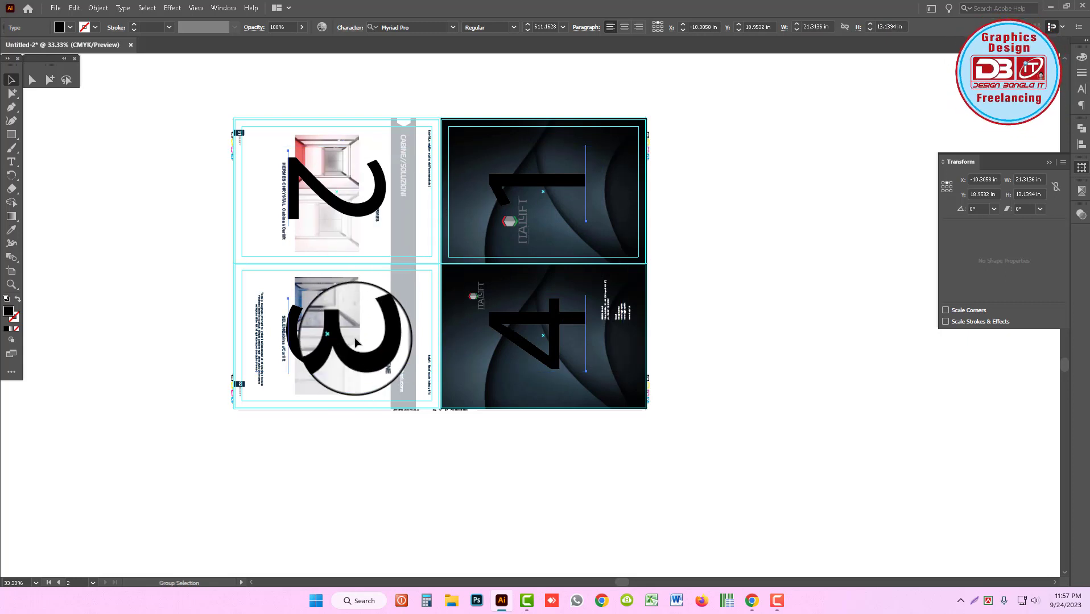
key(ctrl+shift+a)
Step: Make the outlined digits into guides, then ungroup the brochure artwork
key(a)
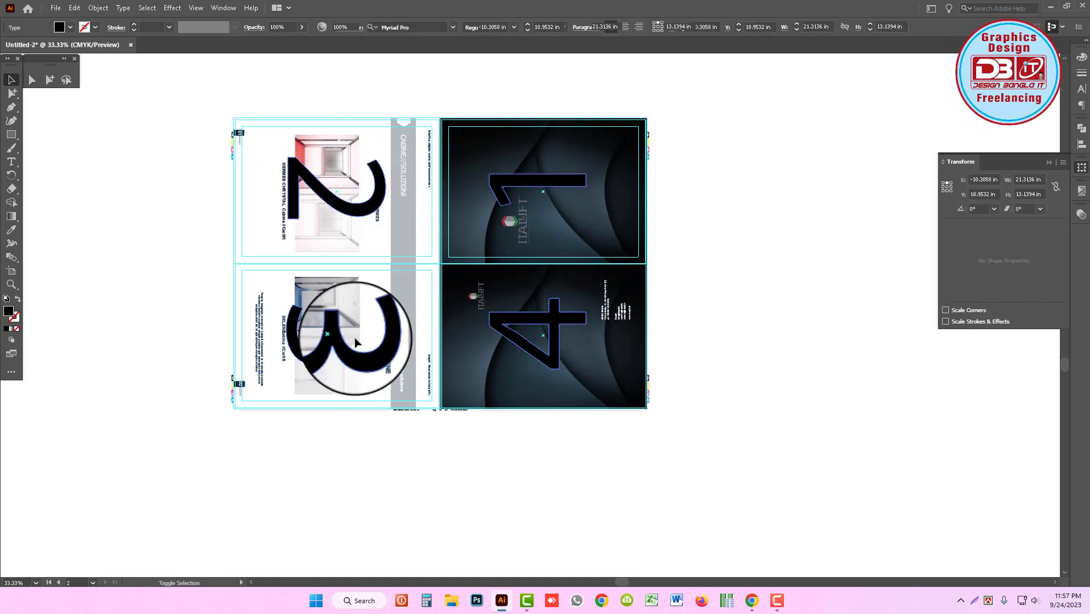
key(v)
click(747, 270)
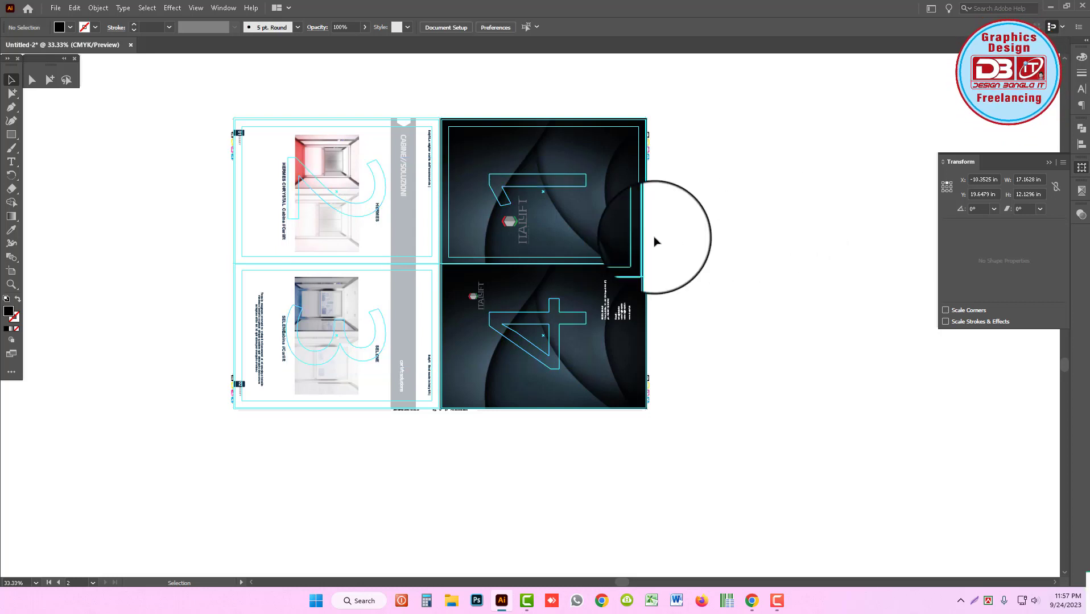
right_click(594, 194)
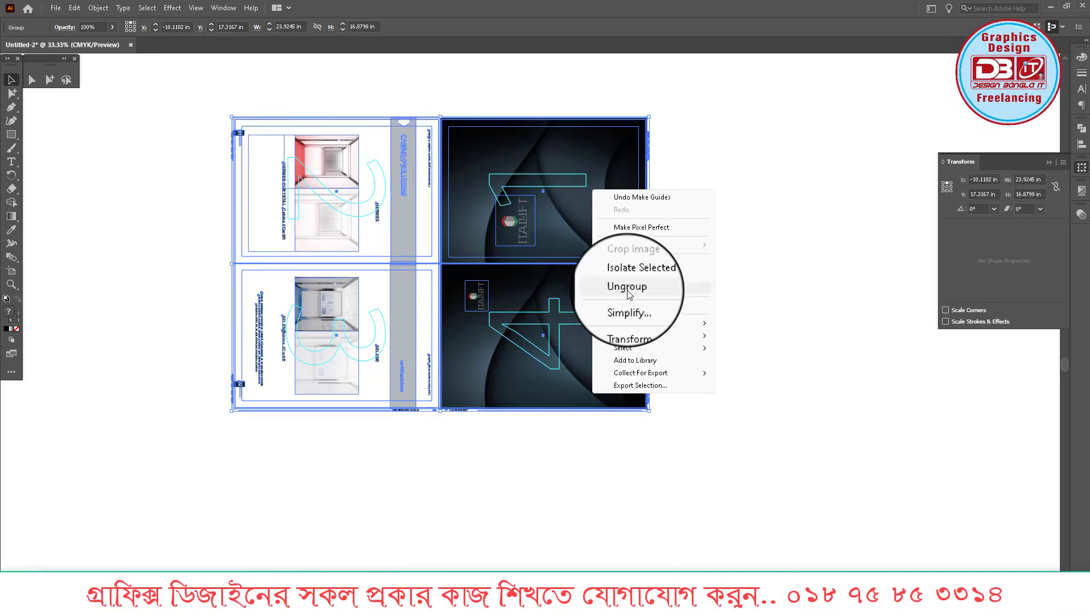
click(620, 287)
Step: Delete the brochure artwork to confirm the digit guides remain, then undo
click(341, 182)
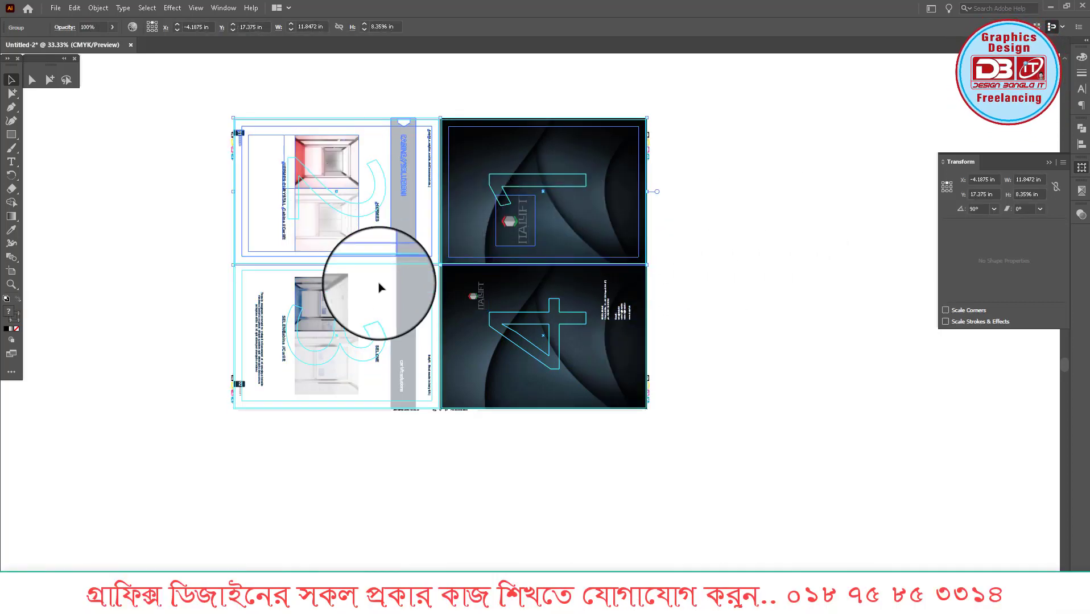
shift+click(342, 299)
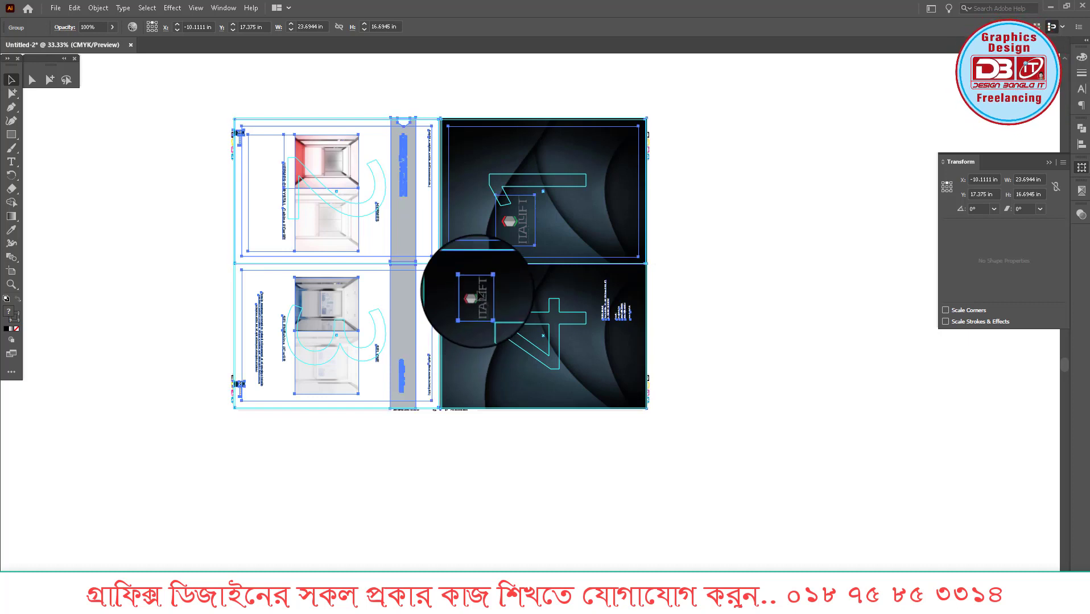
key(Delete)
key(ctrl+a)
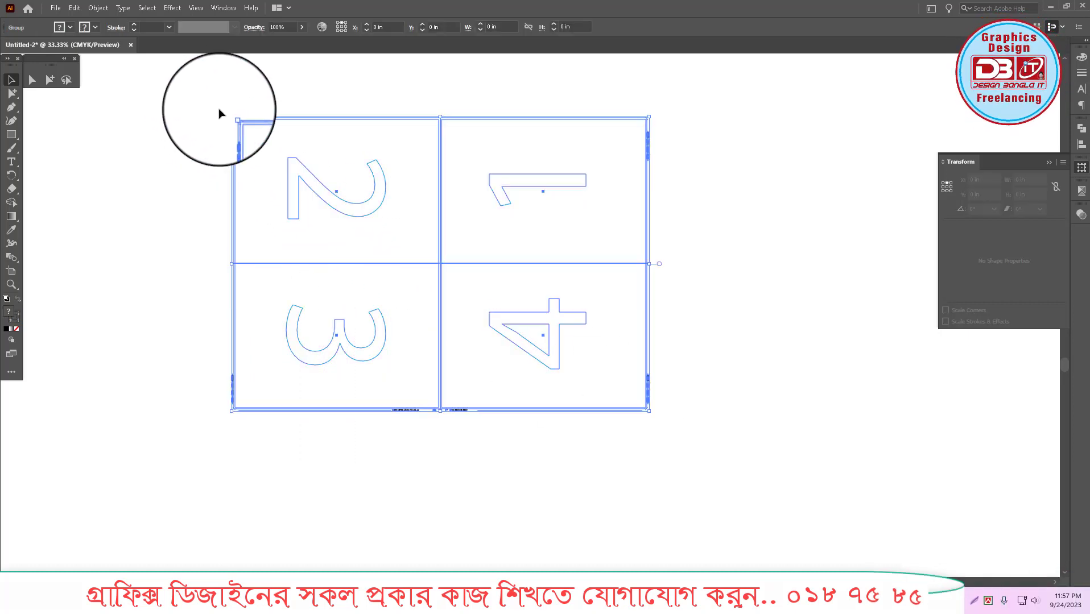
key(ctrl+h)
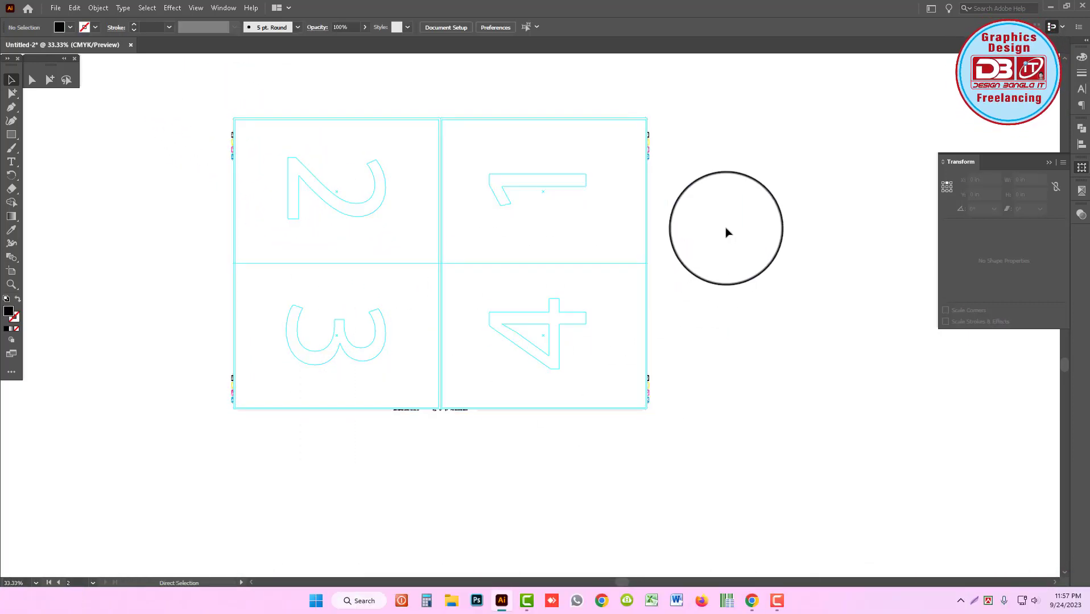
key(ctrl+z)
mouse_move(506, 273)
mouse_down()
mouse_move(546, 294)
mouse_move(724, 295)
mouse_up()
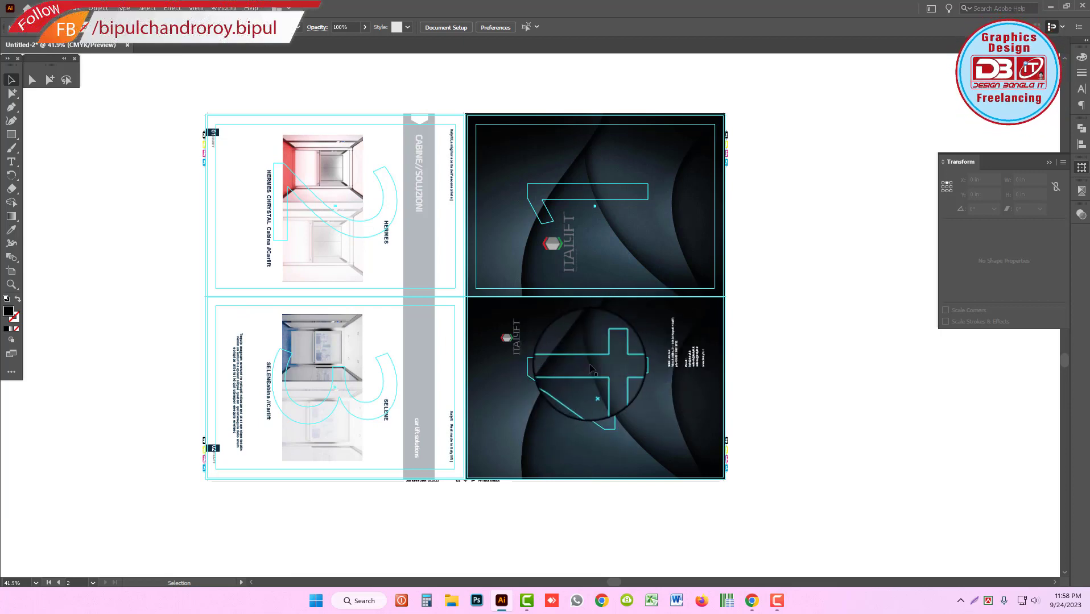
Step: Try moving the 4 guide, undo it, and deselect the artwork
drag(602, 341, 576, 375)
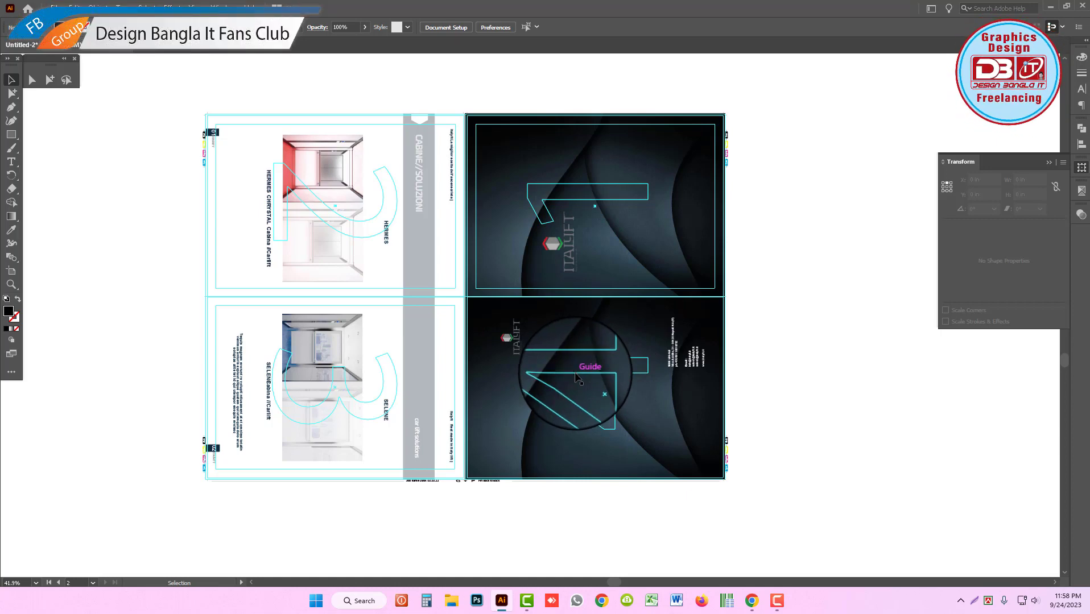
key(ctrl+z)
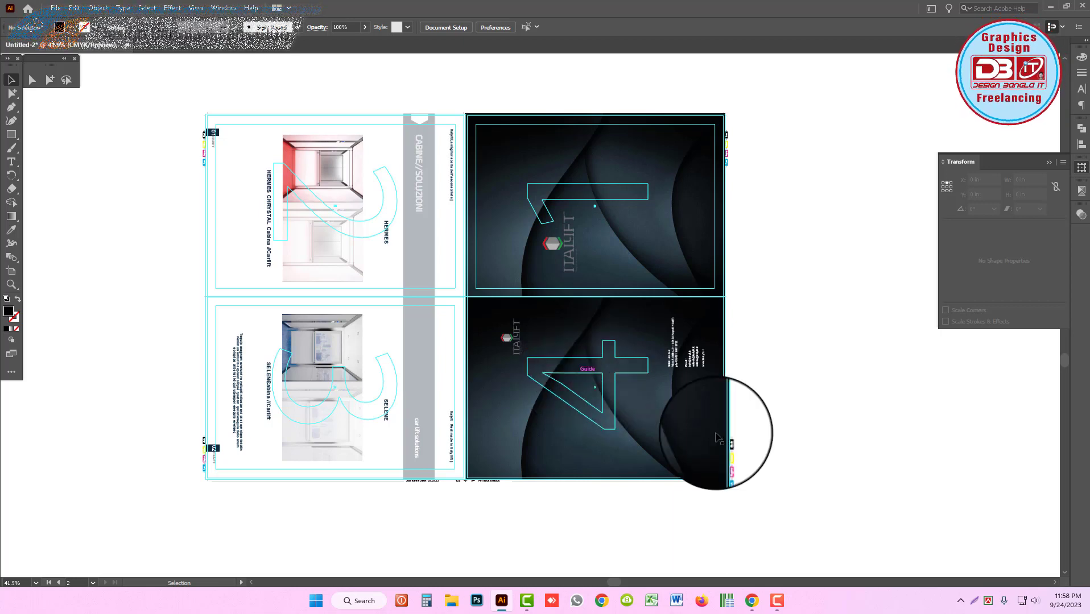
click(365, 114)
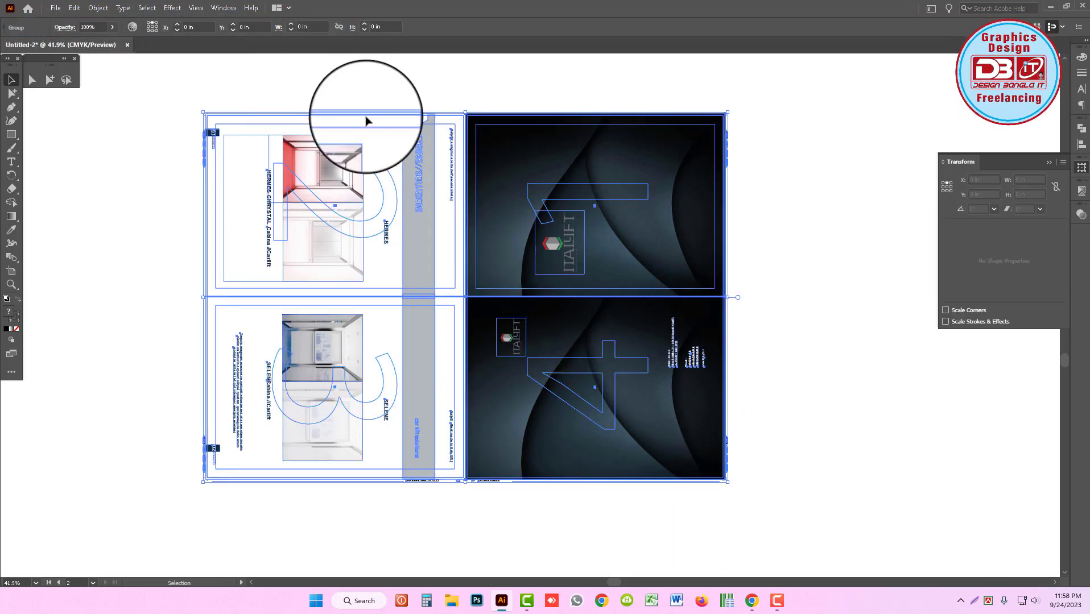
click(936, 116)
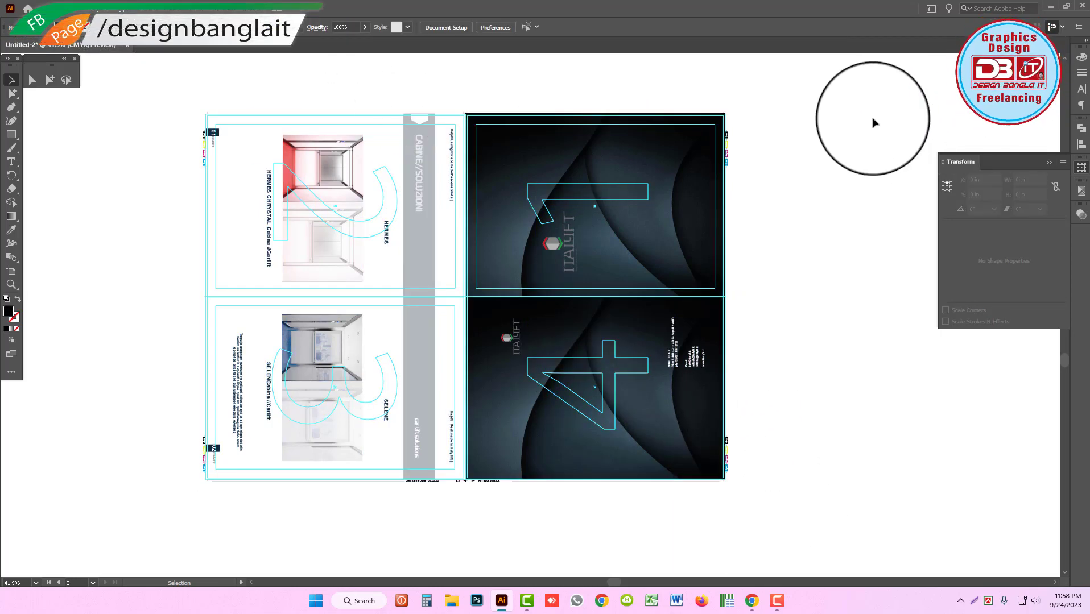
Step: In Separations Preview, enable Overprint Preview and toggle the Black plate off and on
click(1081, 194)
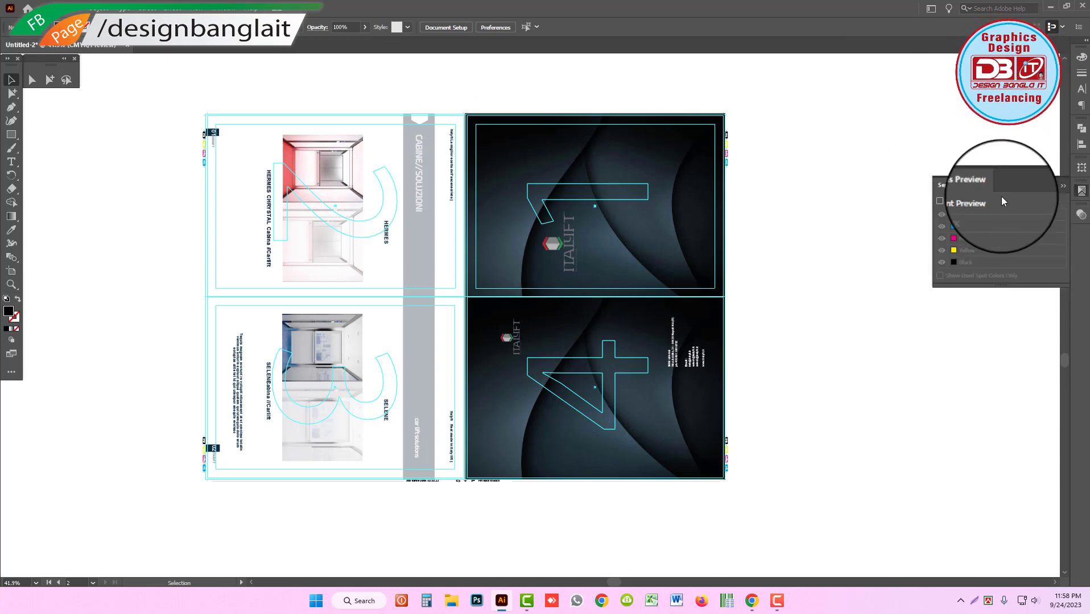
click(958, 202)
click(945, 263)
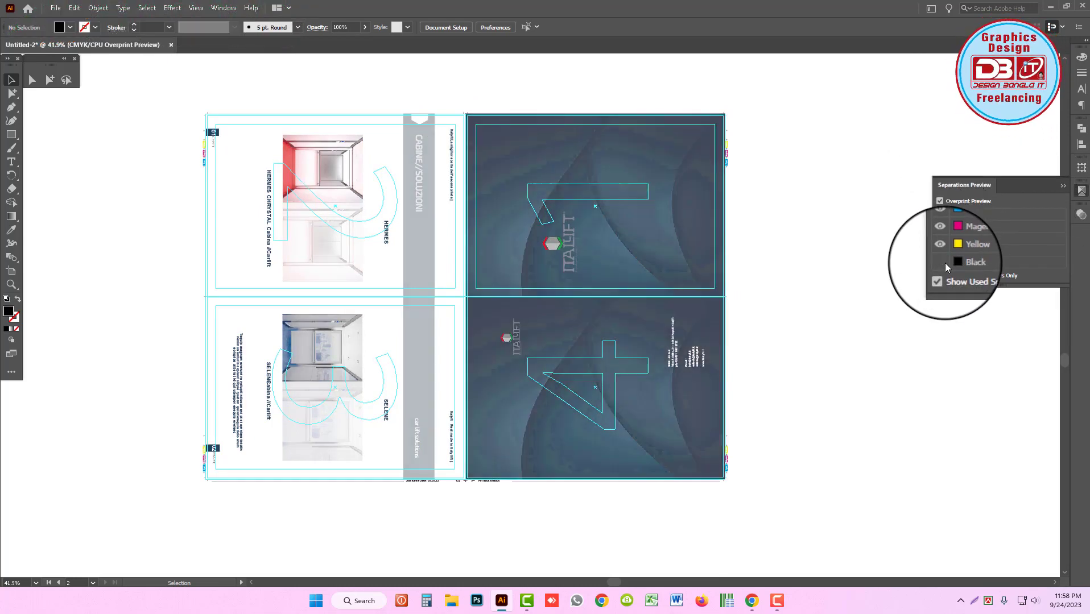
click(946, 263)
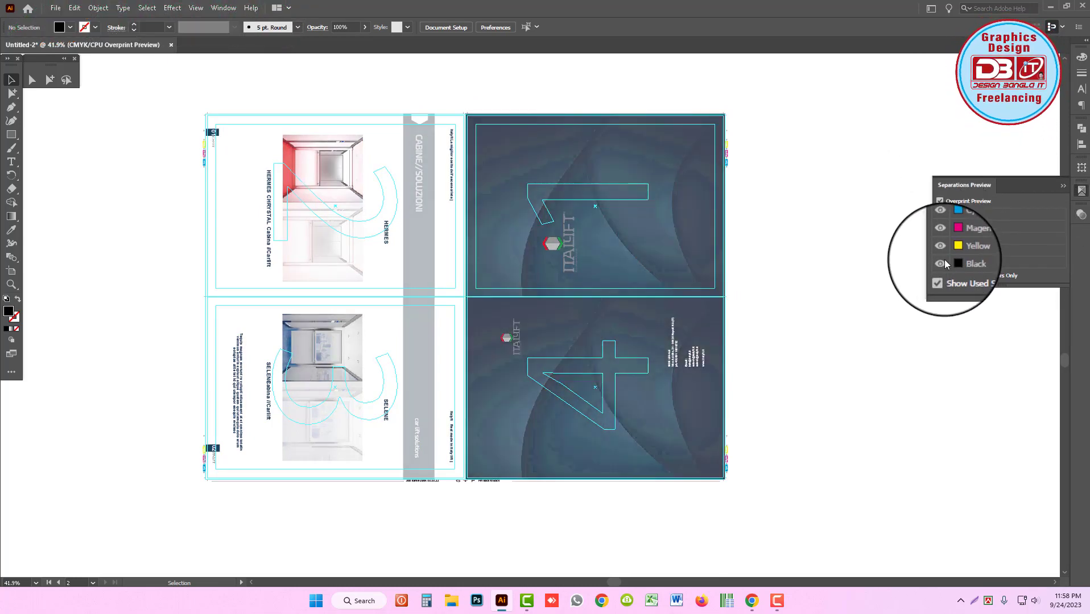
click(945, 263)
Step: Zoom in to inspect the fold, HERMES heading and SELENE text, then select all the artwork
key(z)
drag(379, 221, 624, 389)
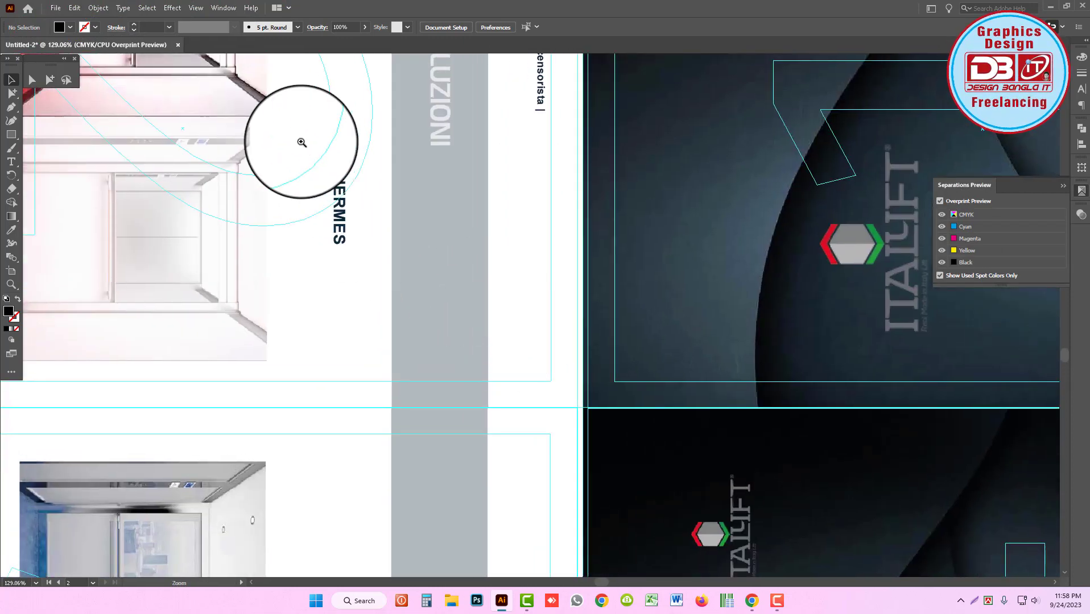
drag(302, 144, 384, 258)
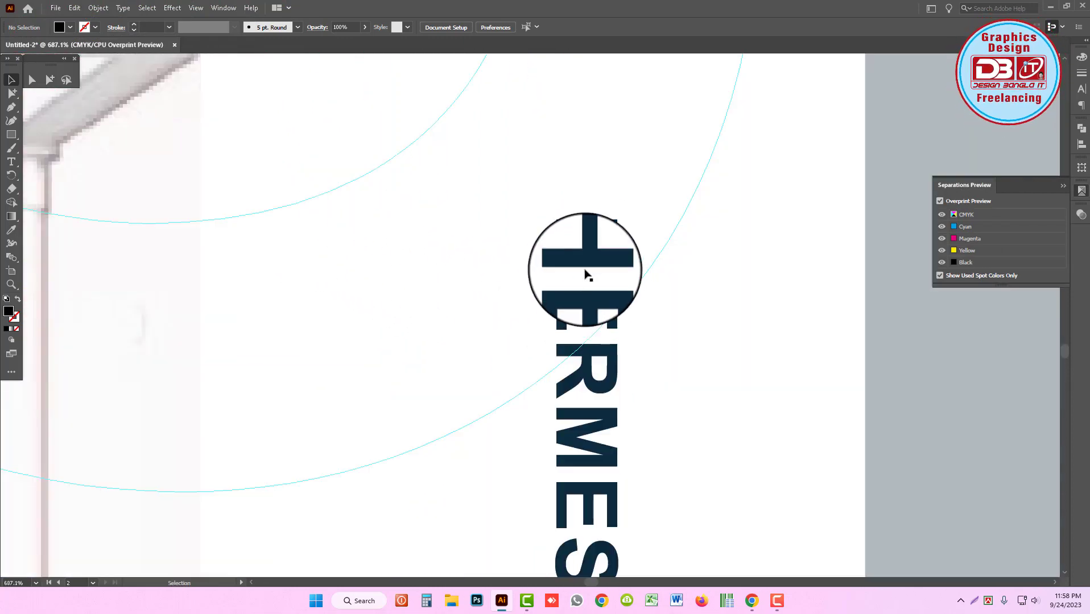
key(ctrl+0)
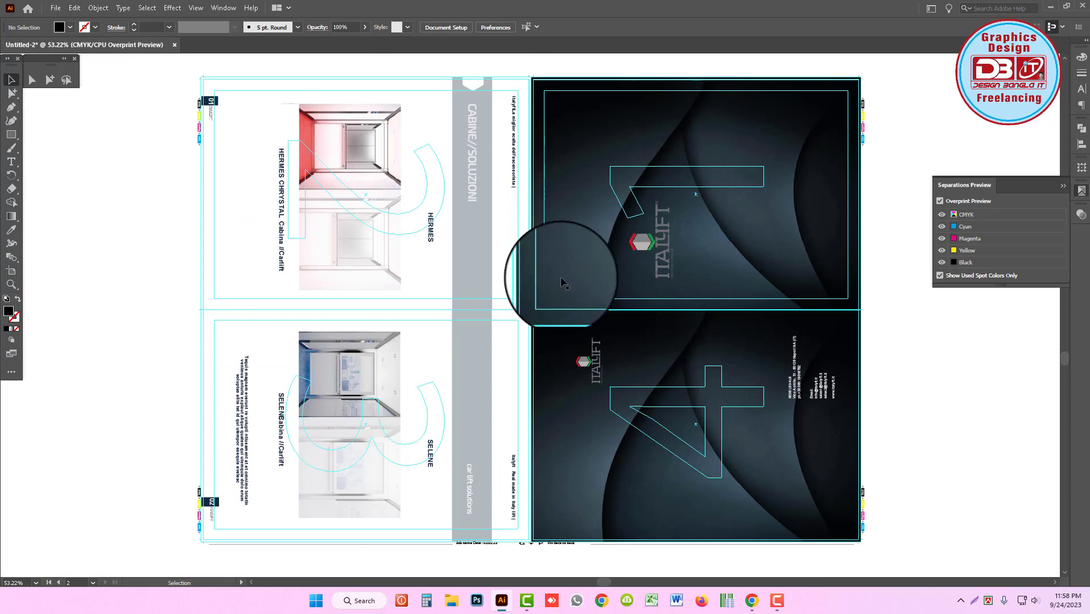
drag(259, 418, 324, 427)
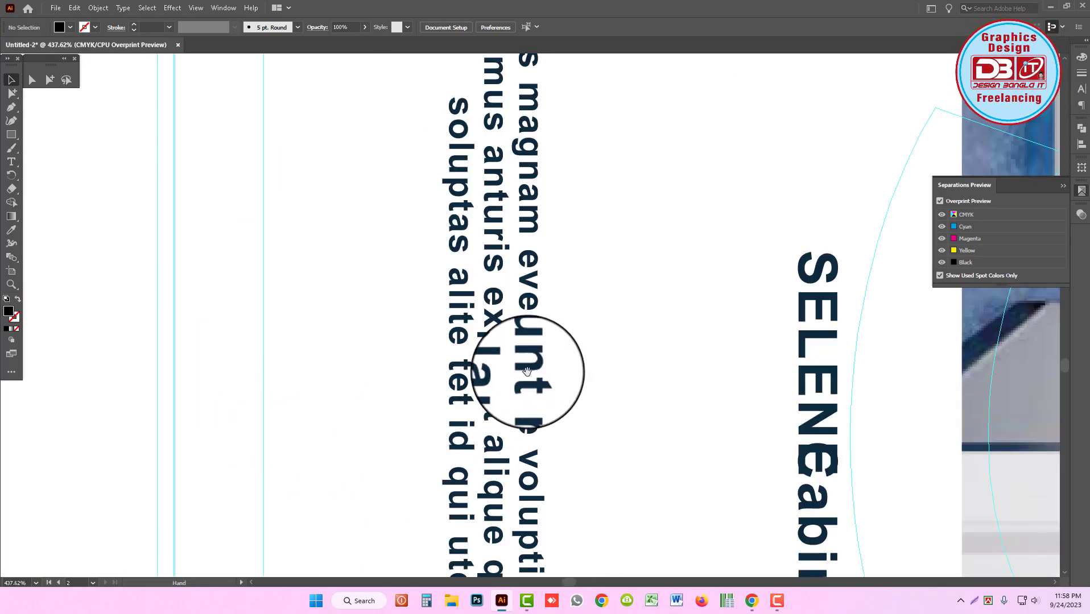
key(ctrl+0)
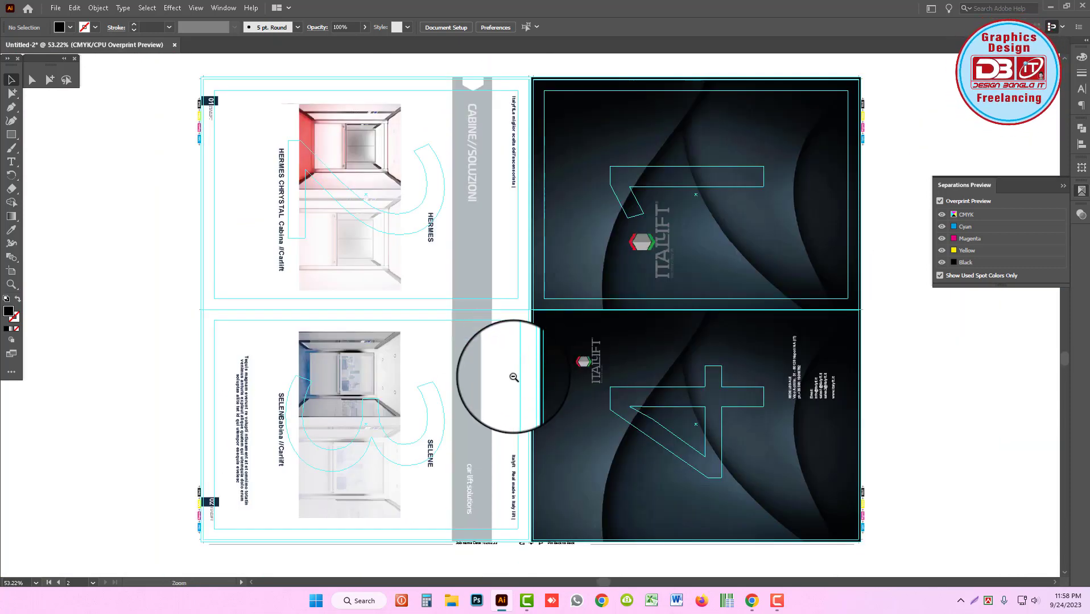
alt+click(514, 377)
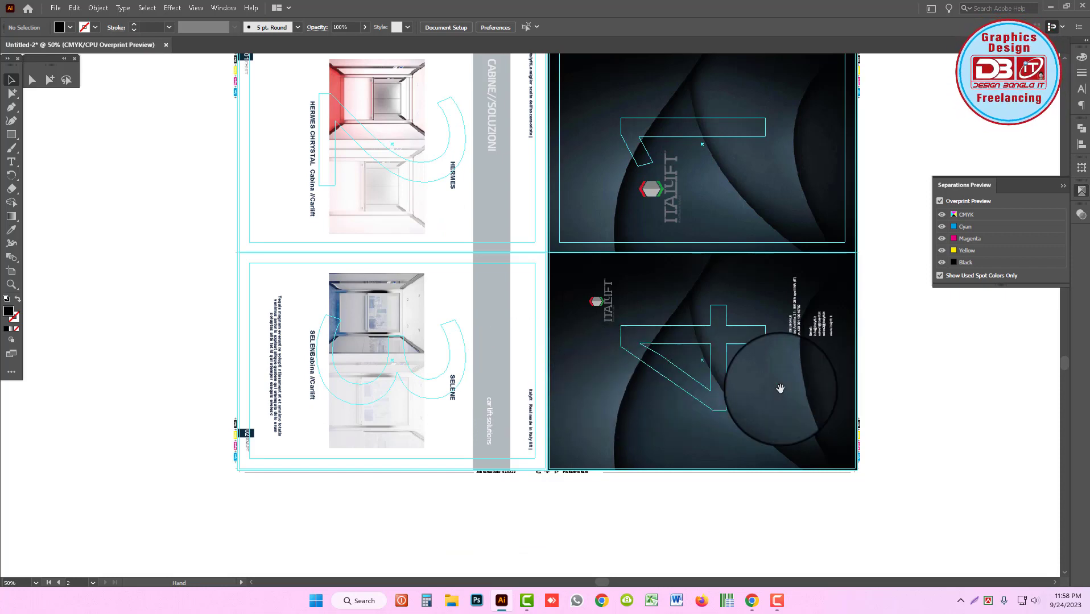
alt+click(684, 325)
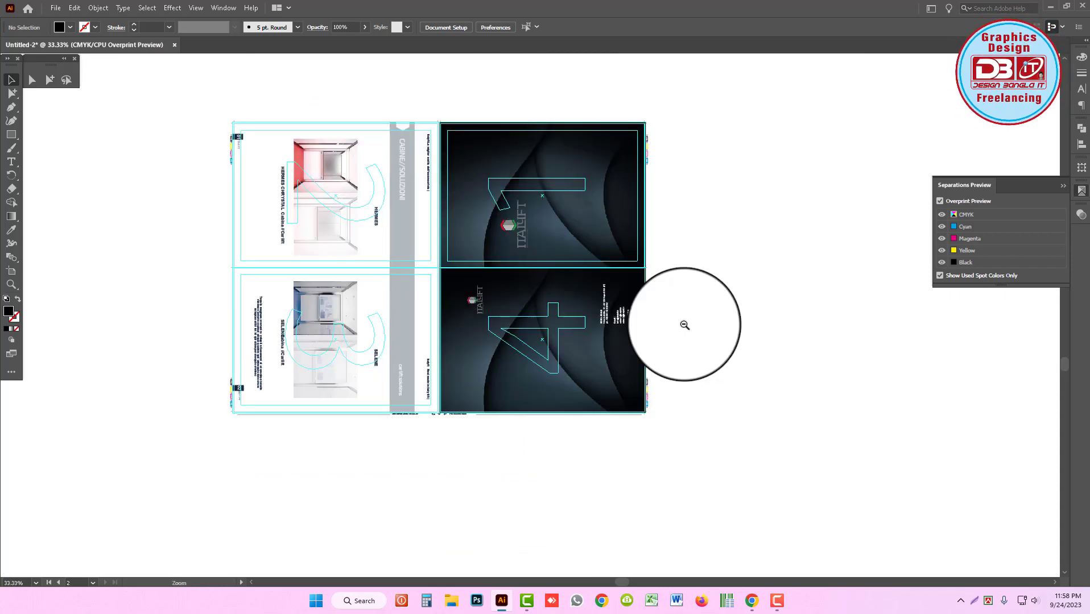
scroll(685, 324, left, 3)
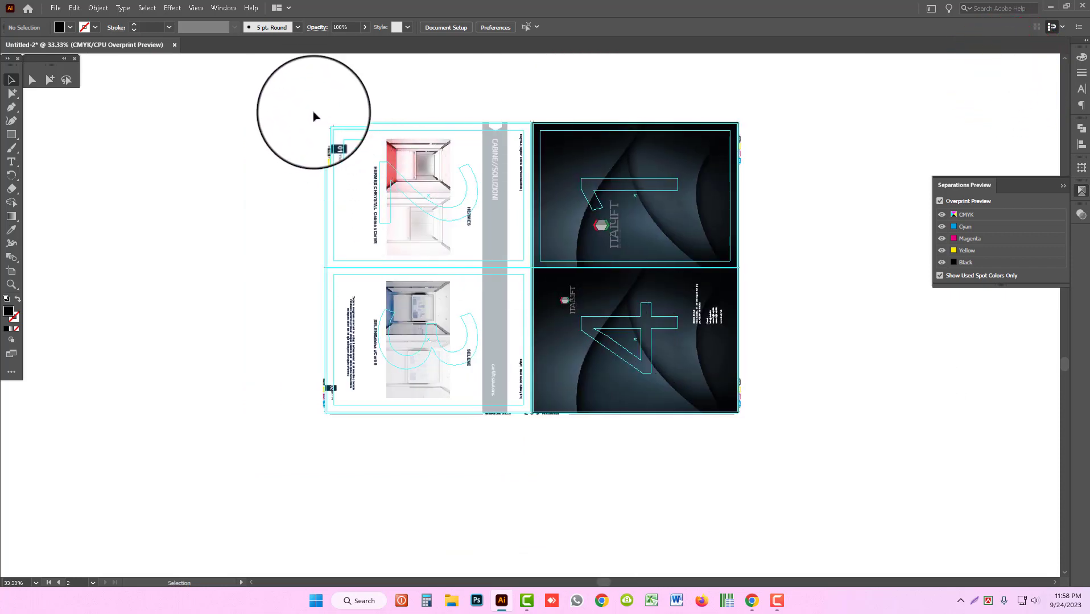
drag(314, 116, 772, 461)
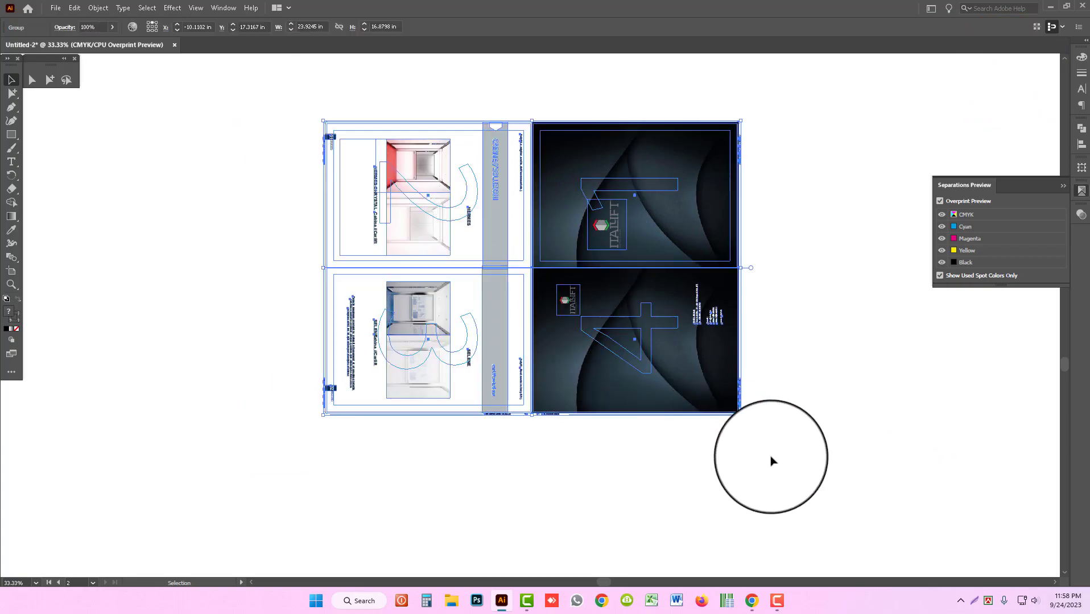